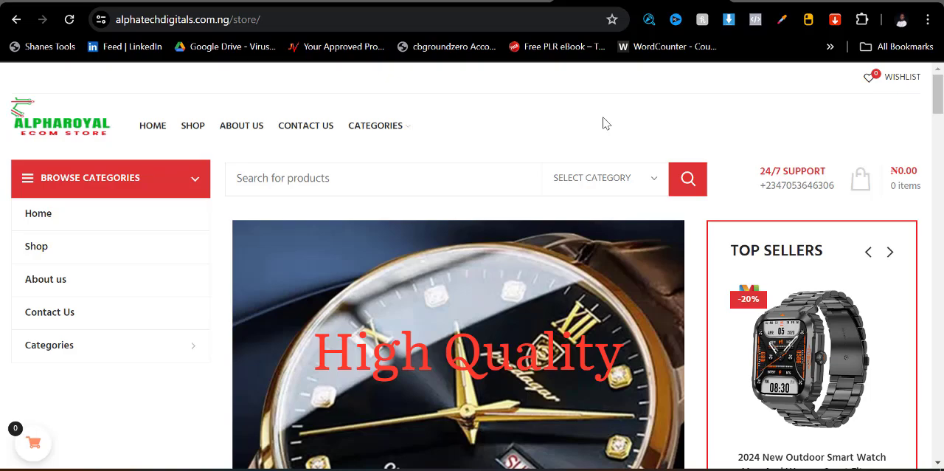
# - Look through the store's top sellers, most popular products and wristwatch categories, and open the Smart Watches category
pyautogui.scroll(-7, 701, 248)
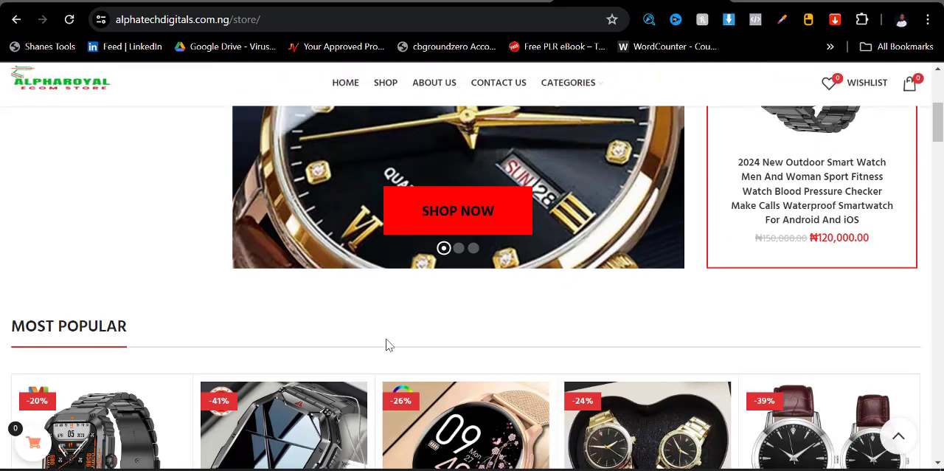
pyautogui.scroll(7, 634, 242)
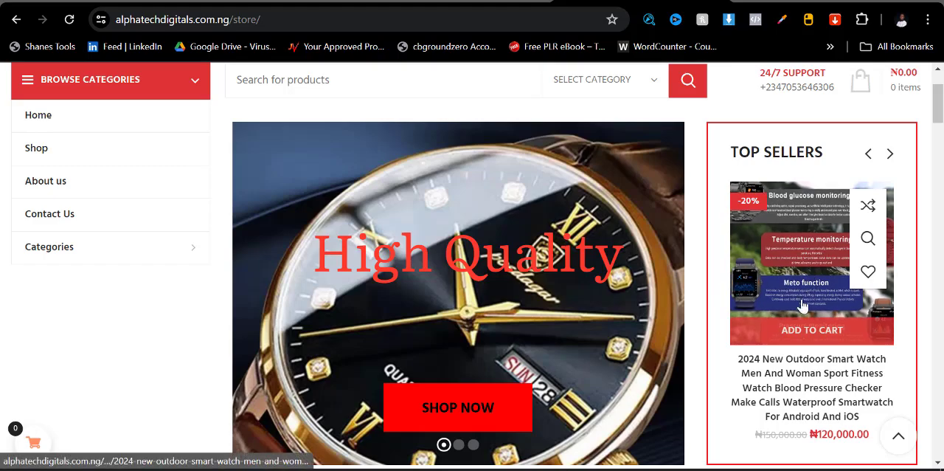
pyautogui.scroll(-3, 517, 346)
pyautogui.scroll(-3, 498, 338)
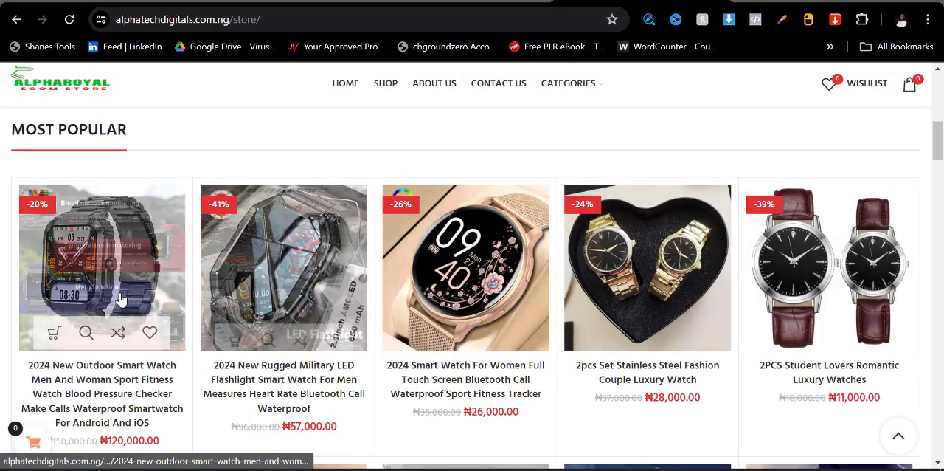
pyautogui.scroll(-3, 120, 377)
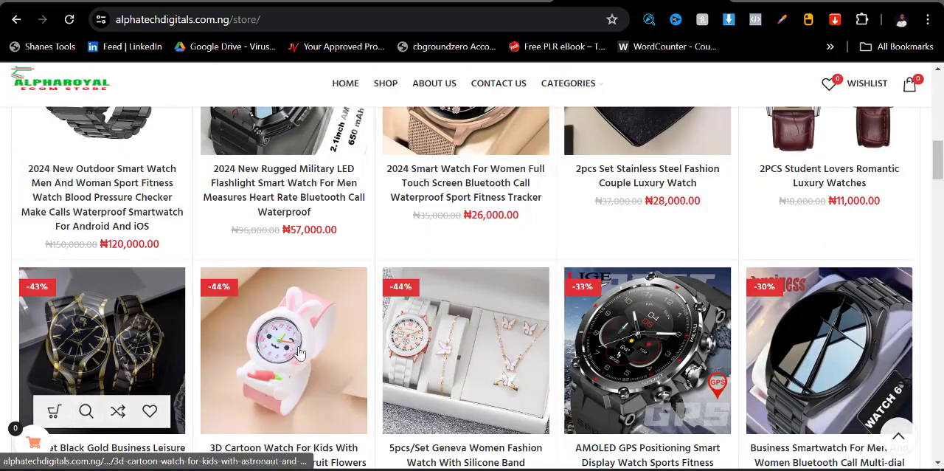
pyautogui.scroll(-5, 775, 338)
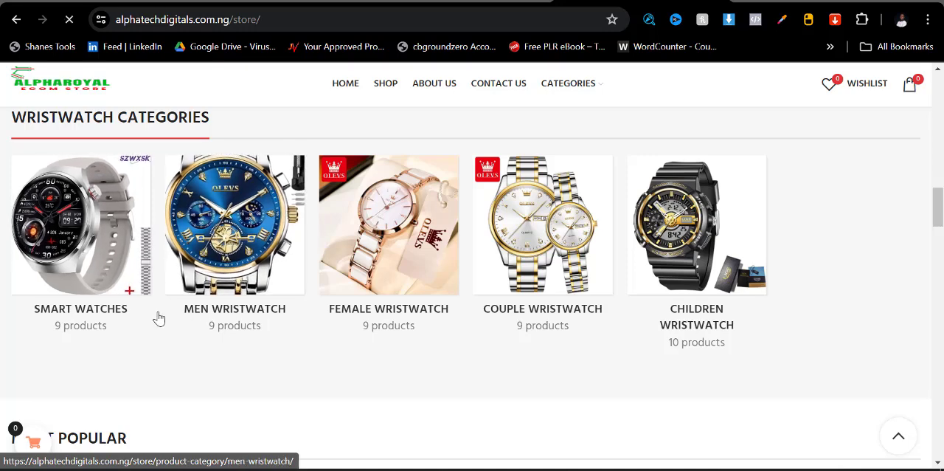
pyautogui.click(127, 238)
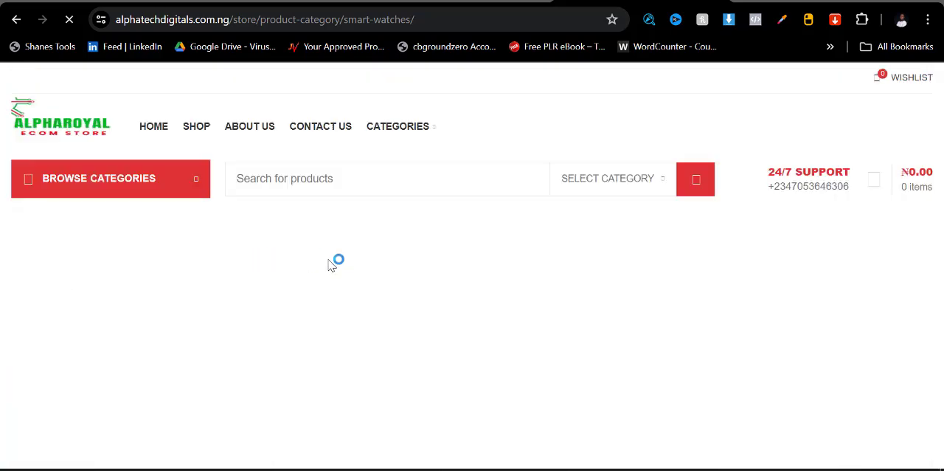
# - Open the product page of the 2024 New Outdoor Smart Watch from the Smart Watches listing
pyautogui.scroll(-4, 557, 302)
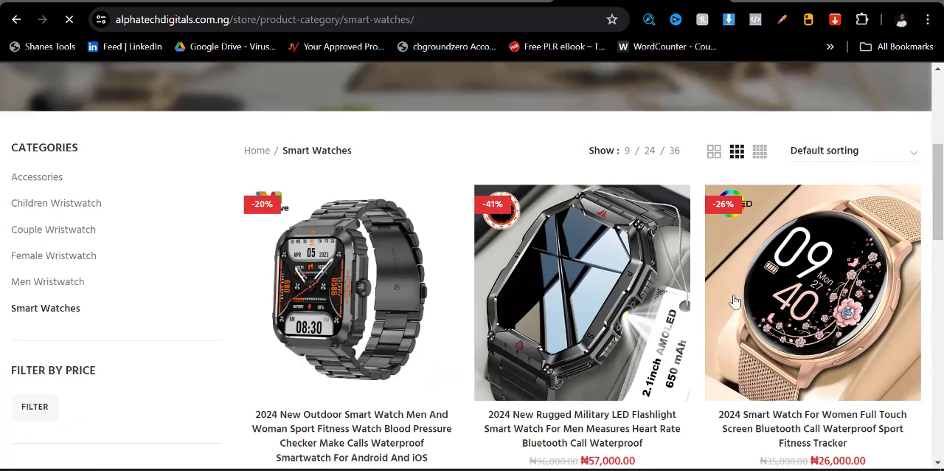
pyautogui.scroll(-3, 374, 341)
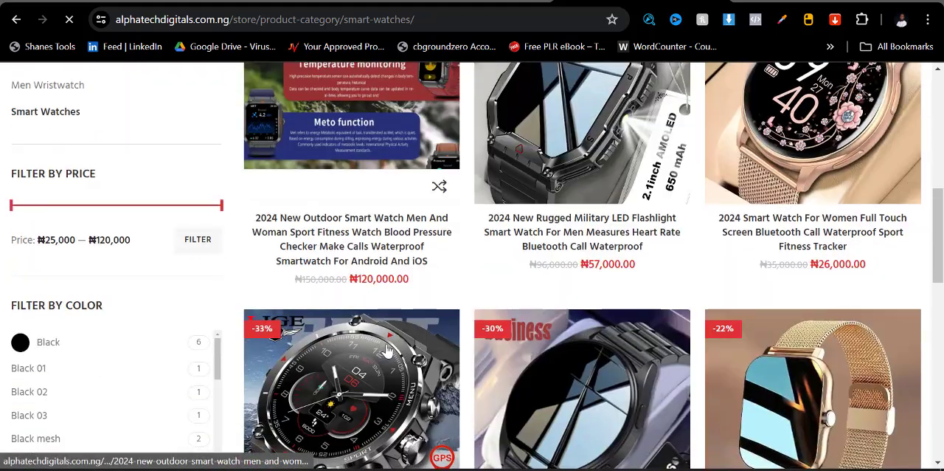
pyautogui.click(347, 374)
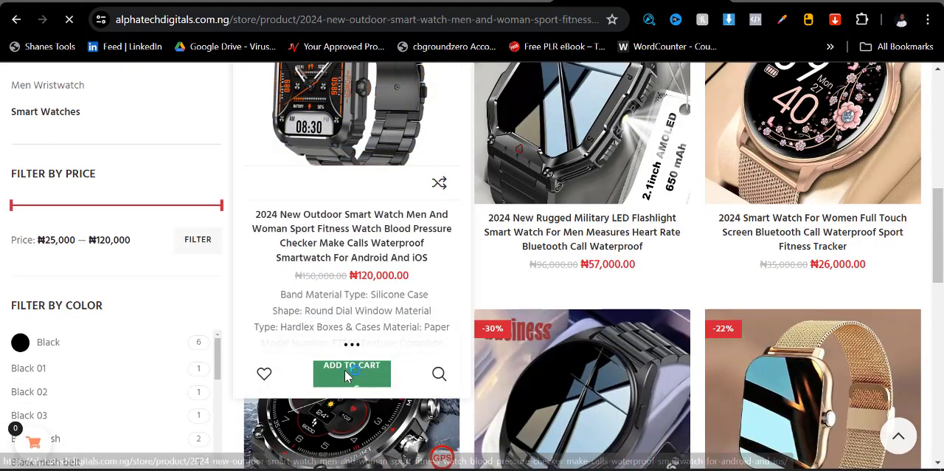
# - Try to add the outdoor smart watch to the cart without choosing a color, and dismiss the alert
pyautogui.scroll(-1, 511, 336)
pyautogui.scroll(-3, 510, 335)
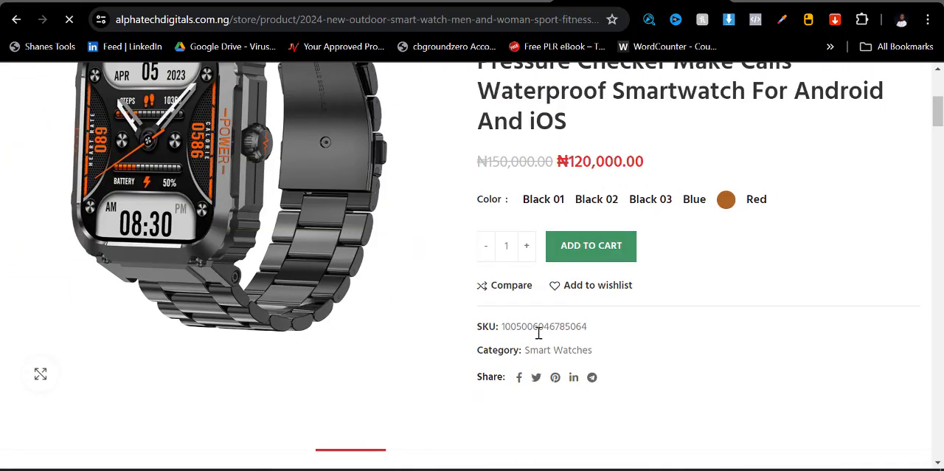
pyautogui.click(589, 251)
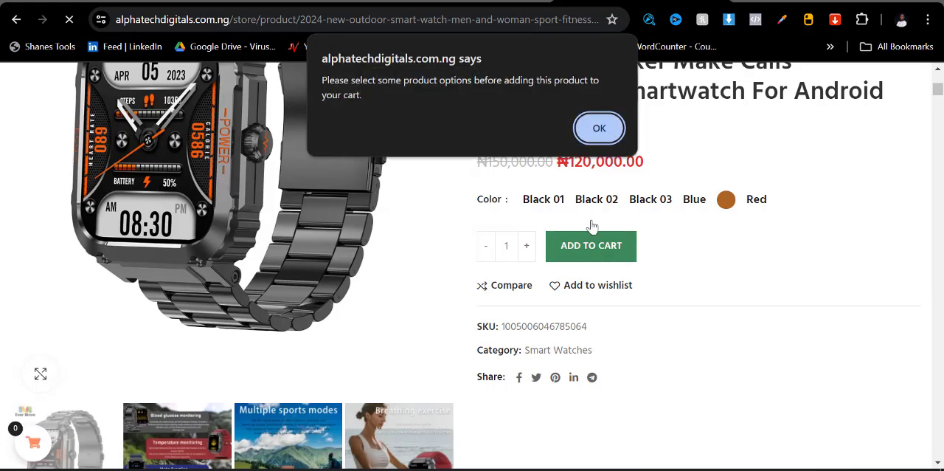
pyautogui.click(599, 128)
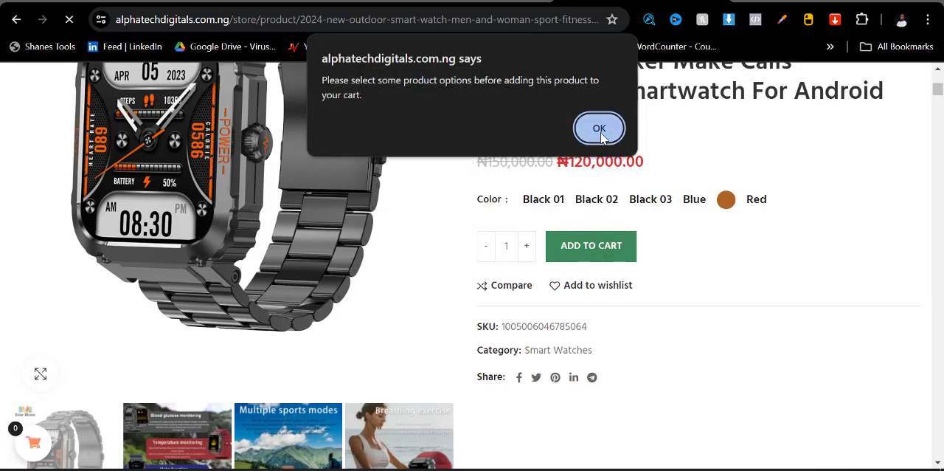
# - View the next two images in the outdoor smart watch's product gallery
pyautogui.scroll(-4, 554, 266)
pyautogui.scroll(4, 337, 253)
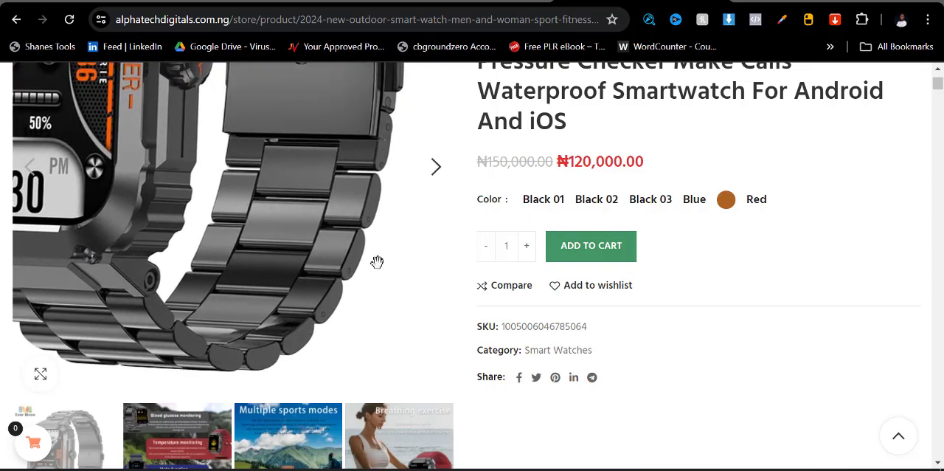
pyautogui.click(436, 180)
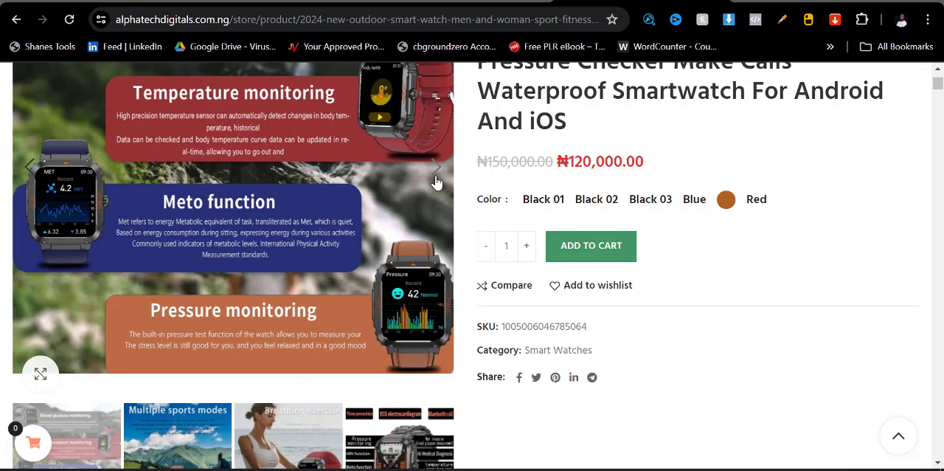
pyautogui.click(436, 180)
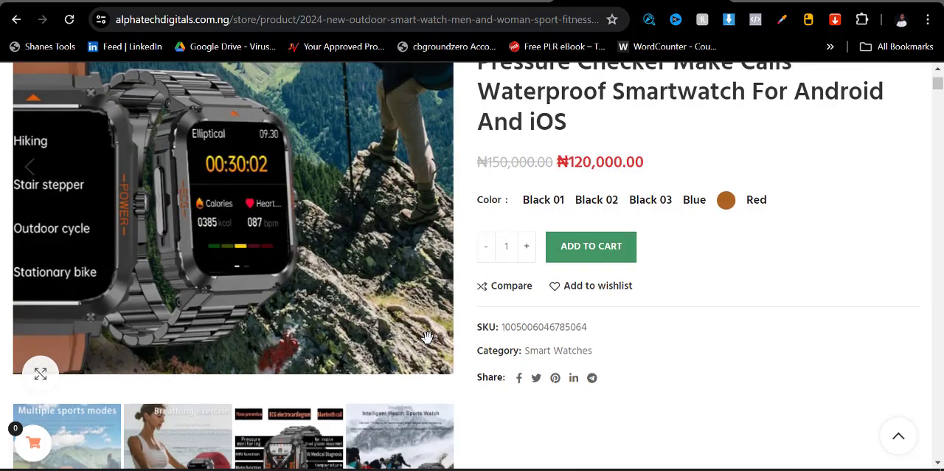
# - Check the store's list of product categories and open the Shop page
pyautogui.scroll(4, 486, 295)
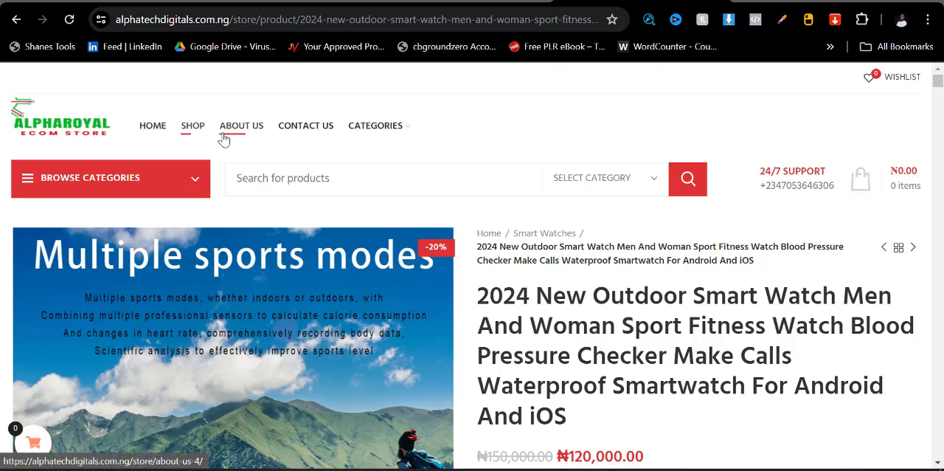
pyautogui.moveTo(347, 146)
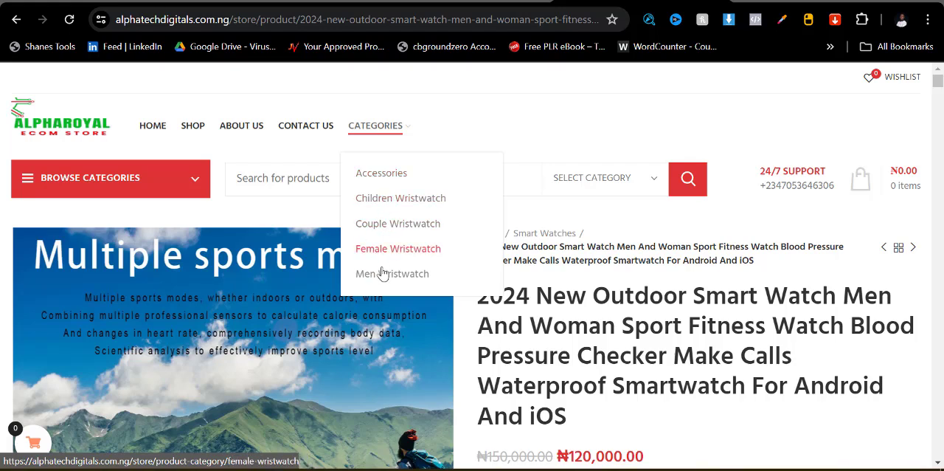
pyautogui.moveTo(101, 166)
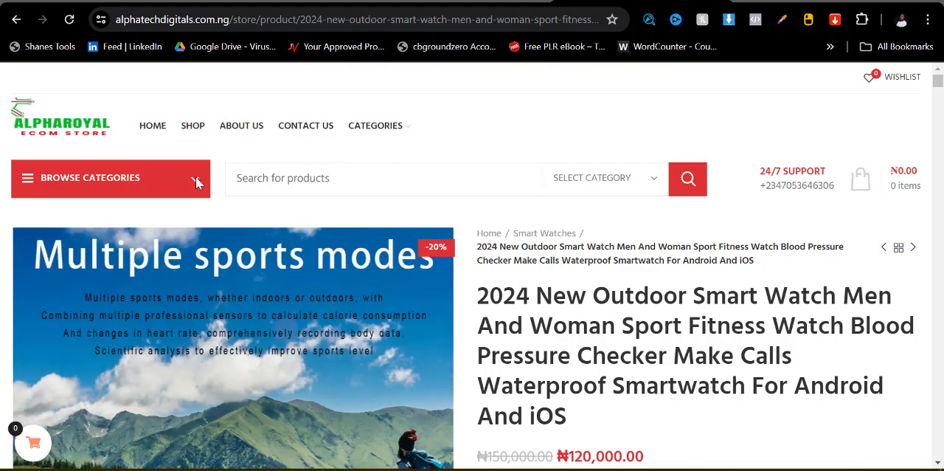
pyautogui.click(193, 127)
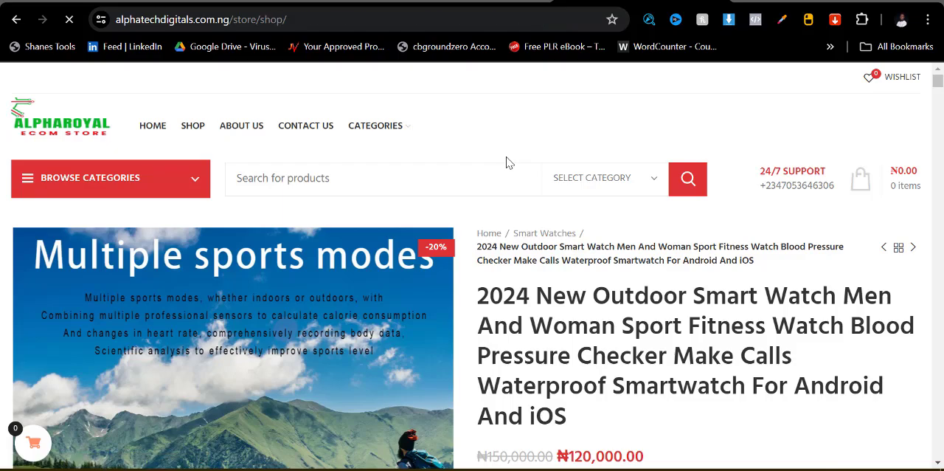
# - Look through the products on the Shop page and open page 2 of the listing
pyautogui.scroll(-8, 436, 316)
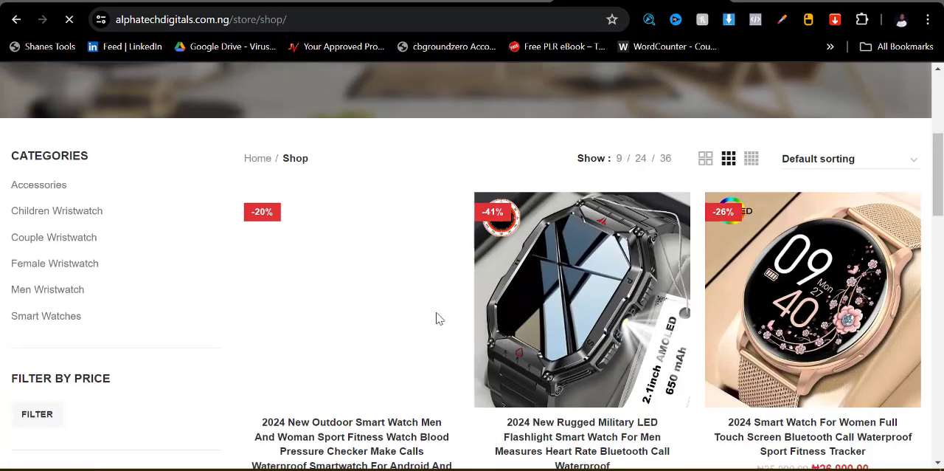
pyautogui.scroll(-15, 553, 299)
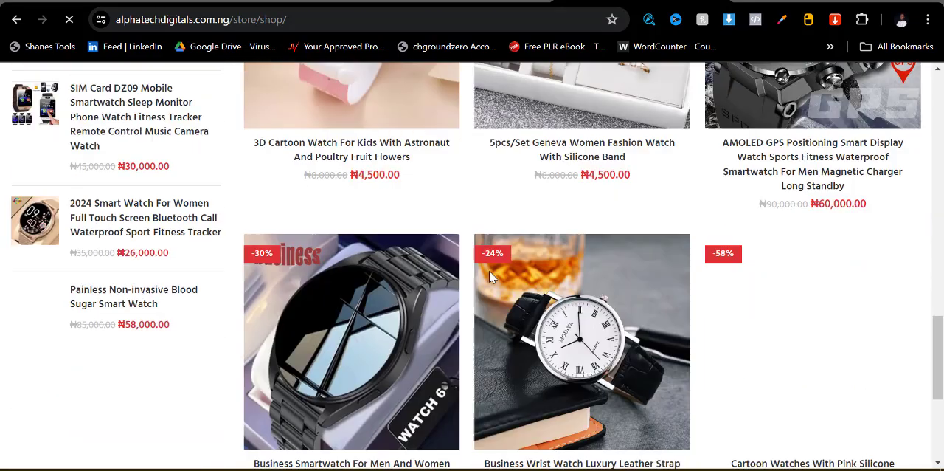
pyautogui.scroll(2, 515, 342)
pyautogui.scroll(-2, 538, 335)
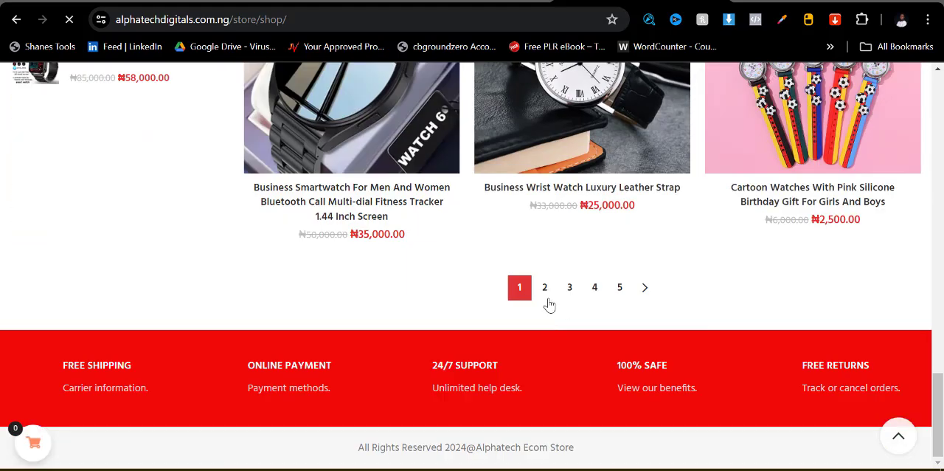
pyautogui.click(553, 293)
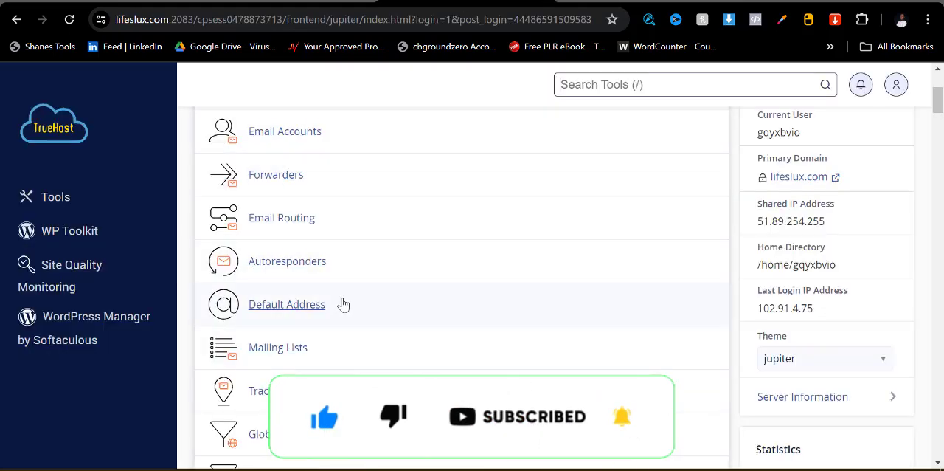
# - Open the WordPress installation form from the Softaculous Apps Installer in the hosting account's cPanel
pyautogui.scroll(-4, 428, 261)
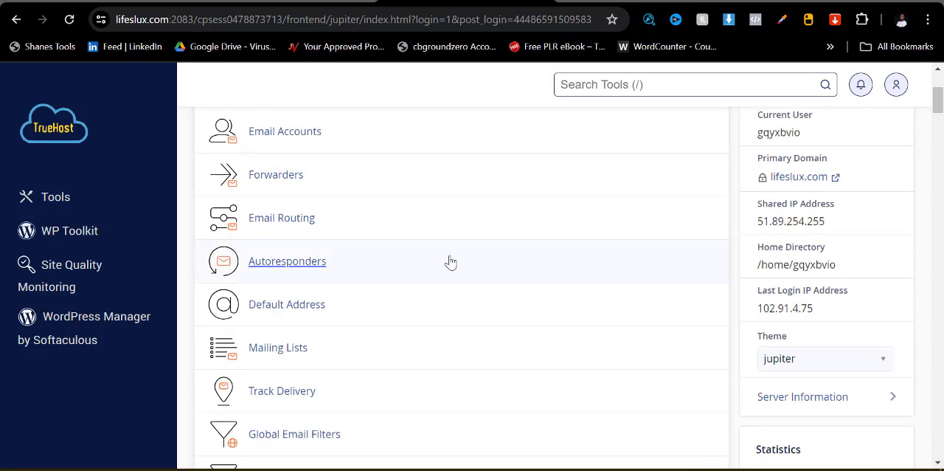
pyautogui.scroll(-20, 317, 250)
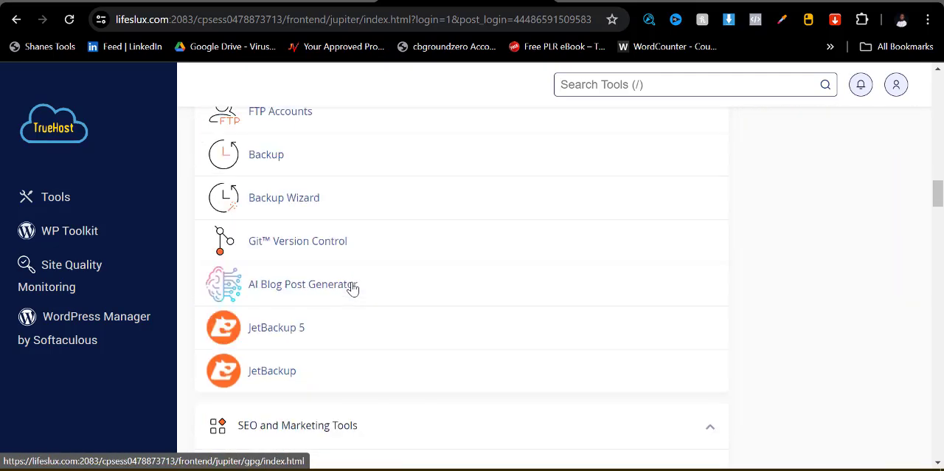
pyautogui.scroll(-20, 350, 298)
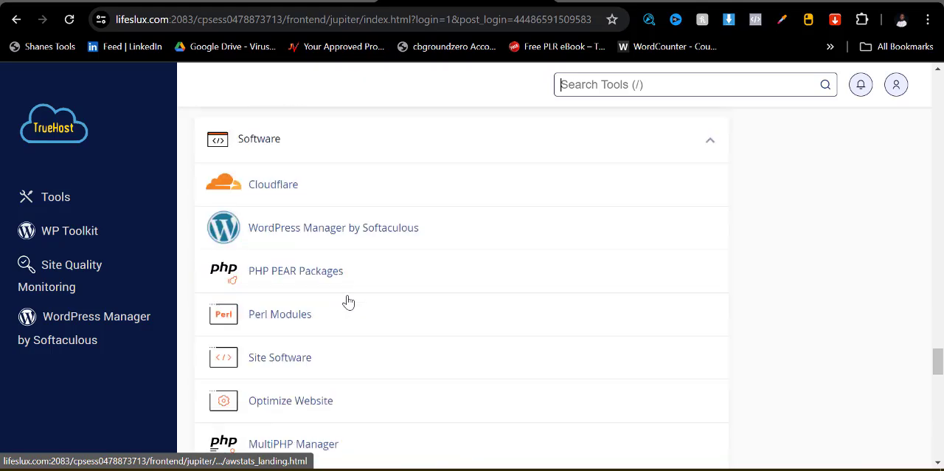
pyautogui.scroll(-4, 349, 301)
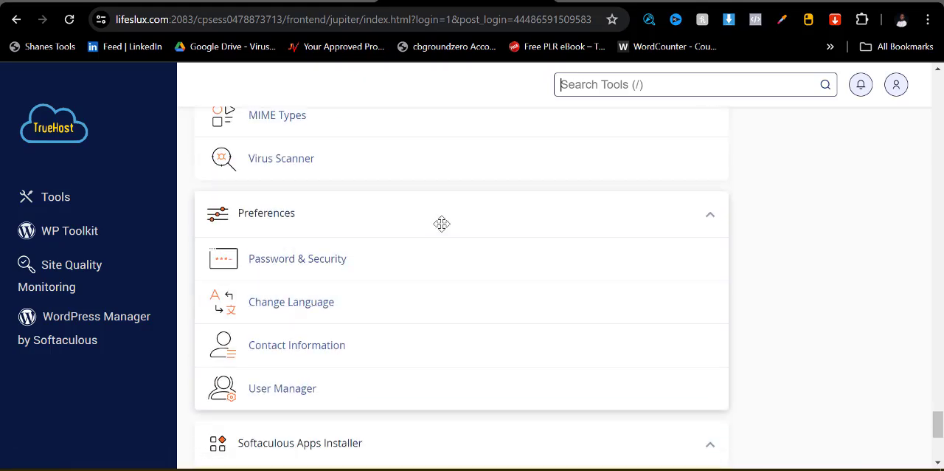
pyautogui.scroll(-4, 352, 335)
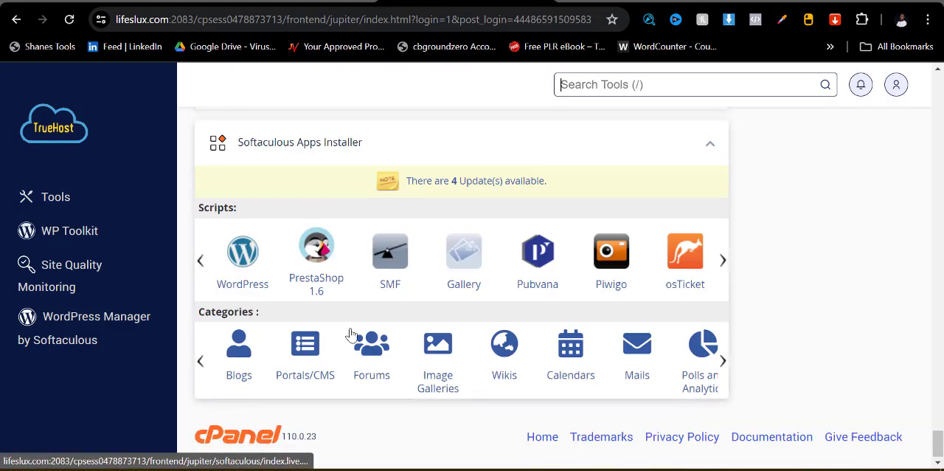
pyautogui.click(251, 267)
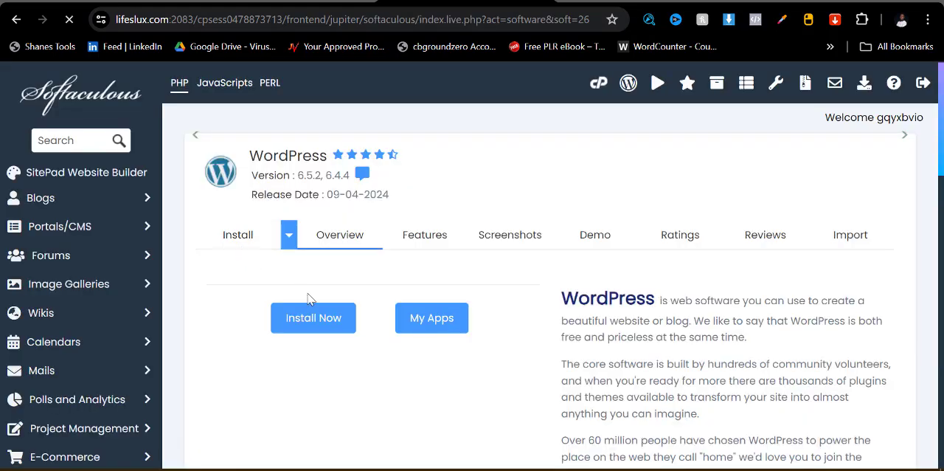
pyautogui.scroll(-4, 318, 361)
pyautogui.click(312, 425)
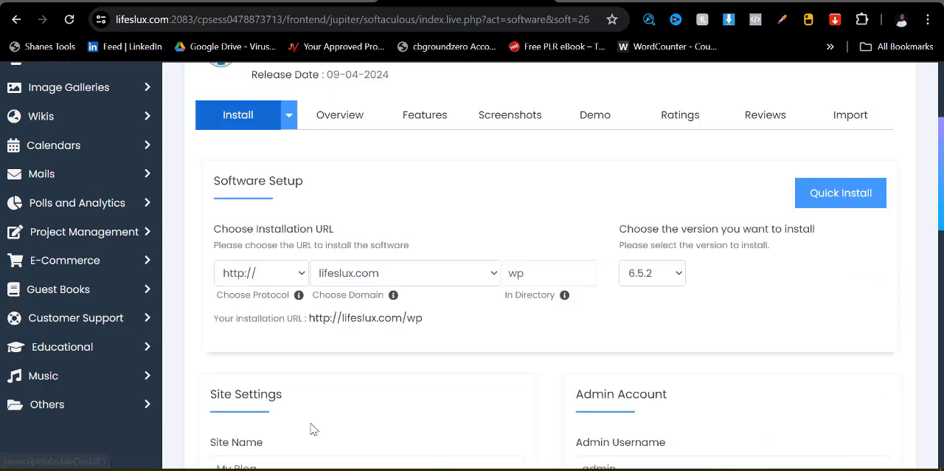
# - Set the WordPress installation directory to ecom on the lifeslux.com domain
pyautogui.click(552, 278)
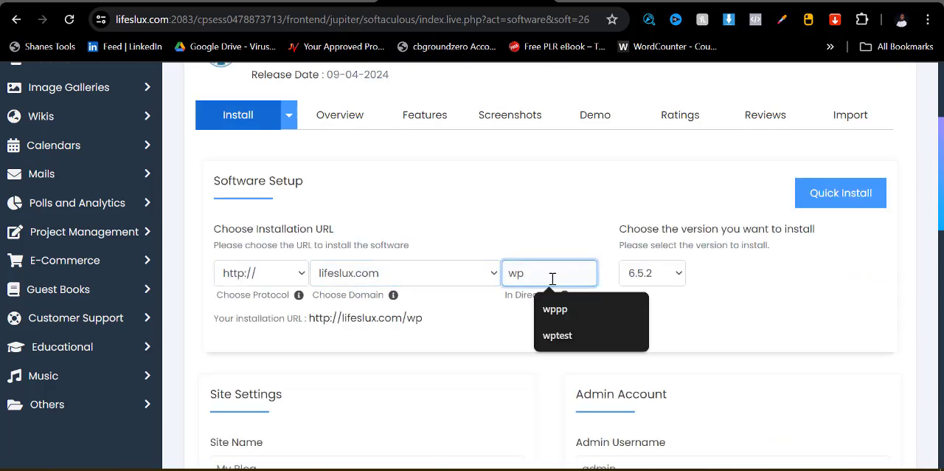
pyautogui.press('BackSpace')
pyautogui.press('BackSpace')
pyautogui.write('ecom')
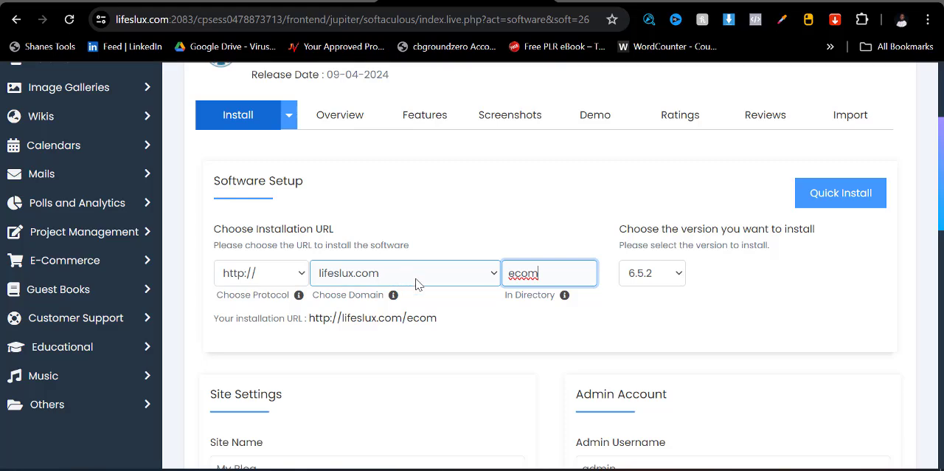
# - Set the admin username of the WordPress installation to Admin
pyautogui.scroll(-3, 515, 293)
pyautogui.click(632, 270)
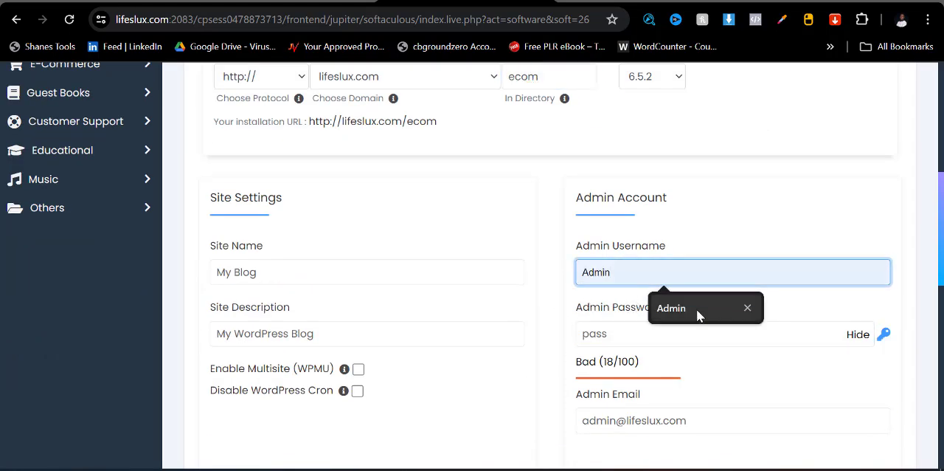
pyautogui.click(698, 315)
# - Copy the admin email address and paste it over the default value as the admin password
pyautogui.click(596, 418)
pyautogui.moveTo(581, 421); pyautogui.dragTo(762, 427)
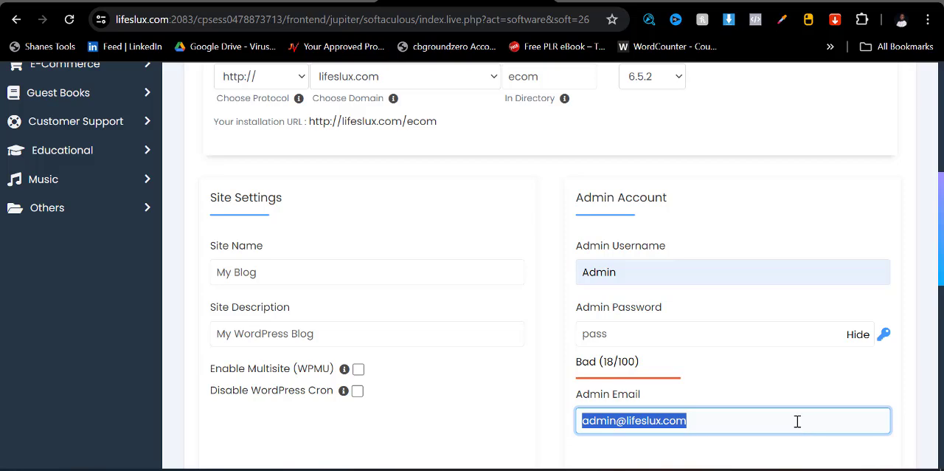
pyautogui.hotkey('ctrl', 'c')
pyautogui.click(634, 331)
pyautogui.doubleClick(635, 331)
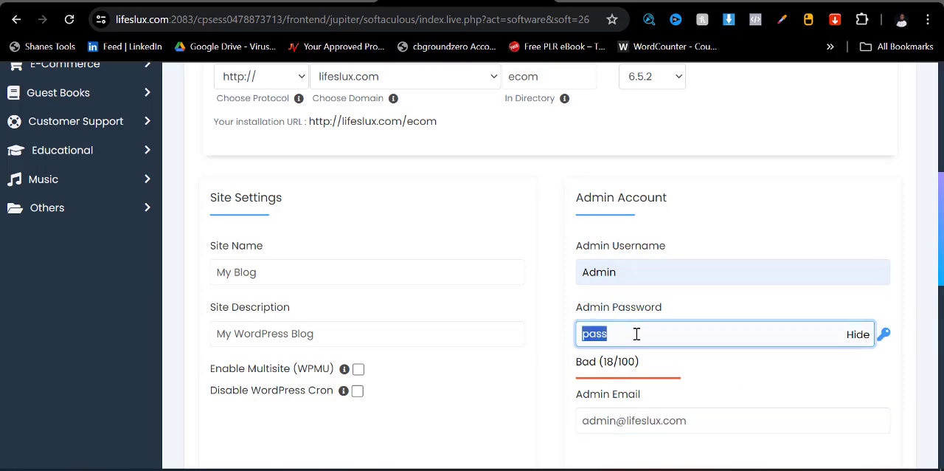
pyautogui.hotkey('ctrl', 'v')
# - Install WordPress with these settings and open the new site's administrative URL
pyautogui.scroll(-10, 665, 322)
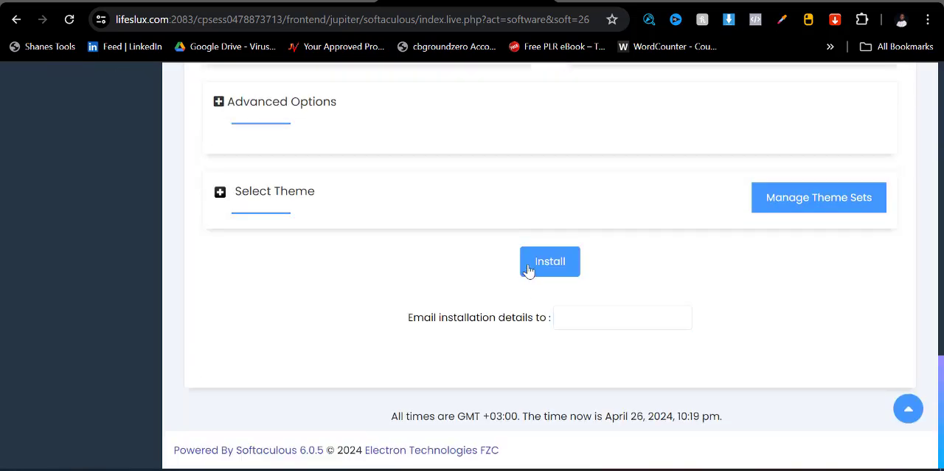
pyautogui.click(549, 264)
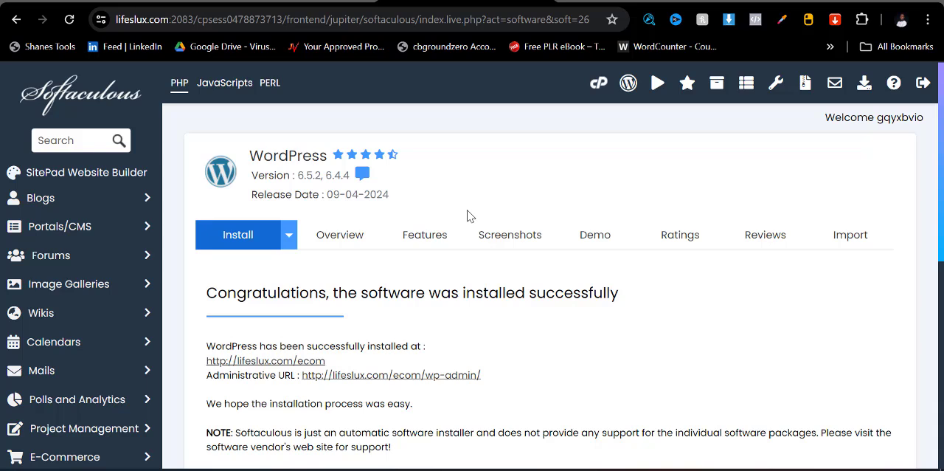
pyautogui.click(415, 376)
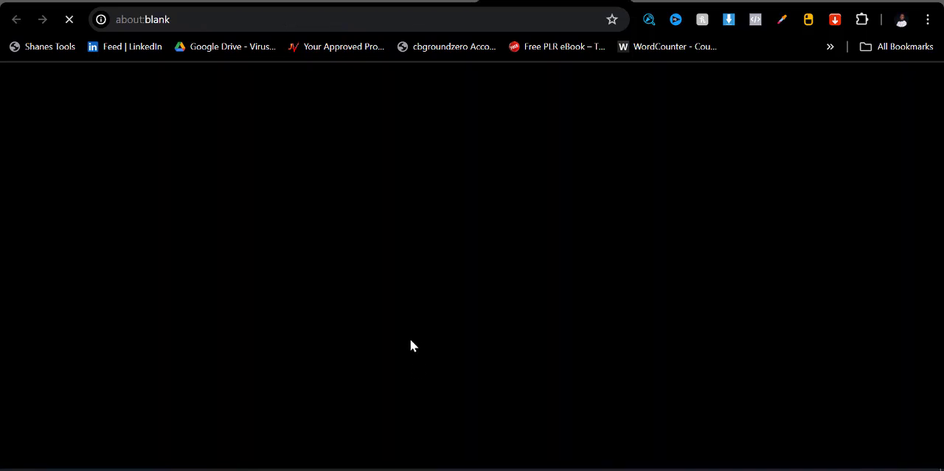
pyautogui.click(398, 2)
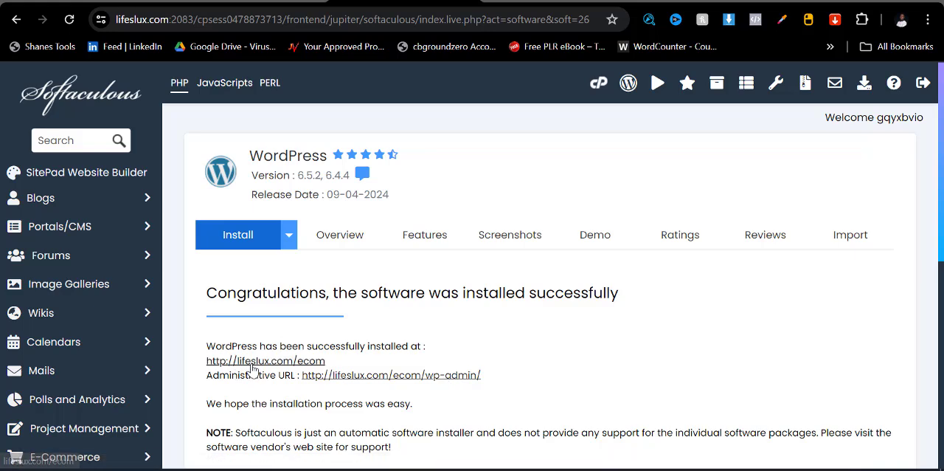
pyautogui.click(519, 2)
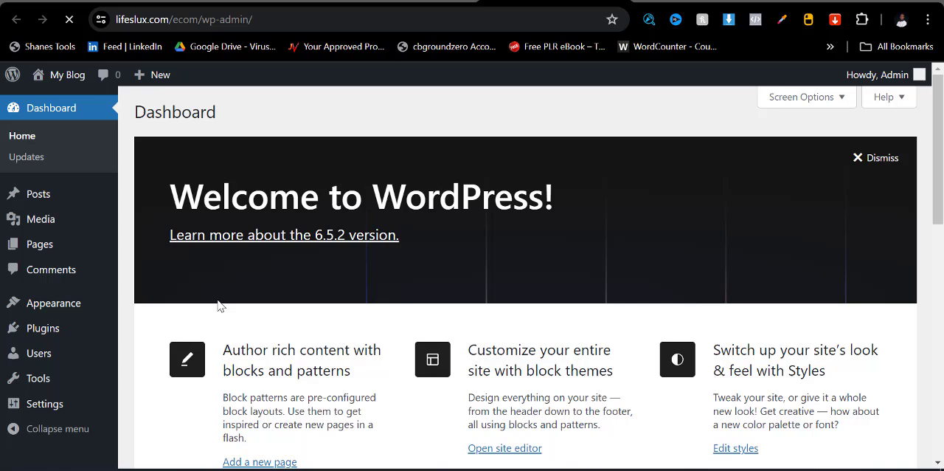
# - Upload the woodmart zip from the ecom folder in Downloads as a new theme, install it and activate it
pyautogui.moveTo(39, 316)
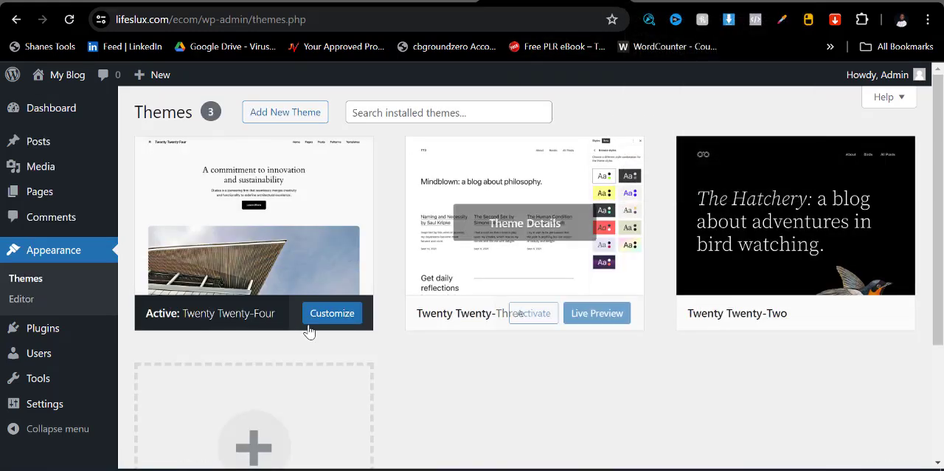
pyautogui.click(286, 117)
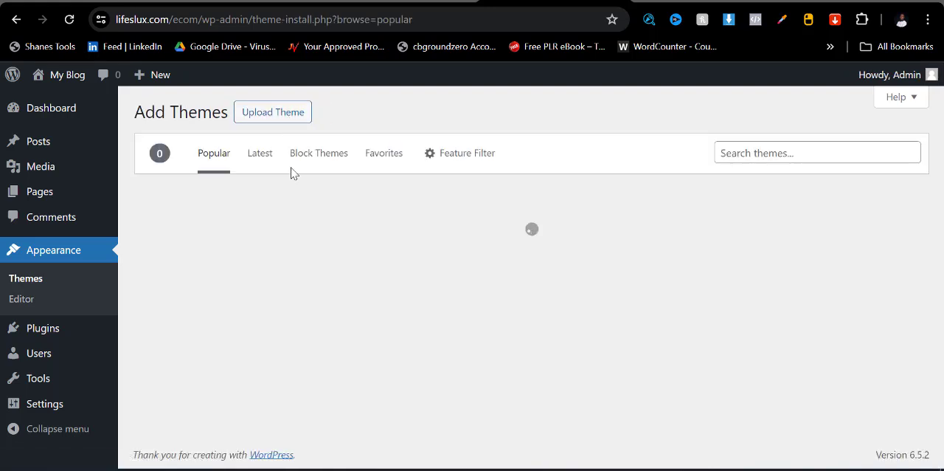
pyautogui.click(287, 112)
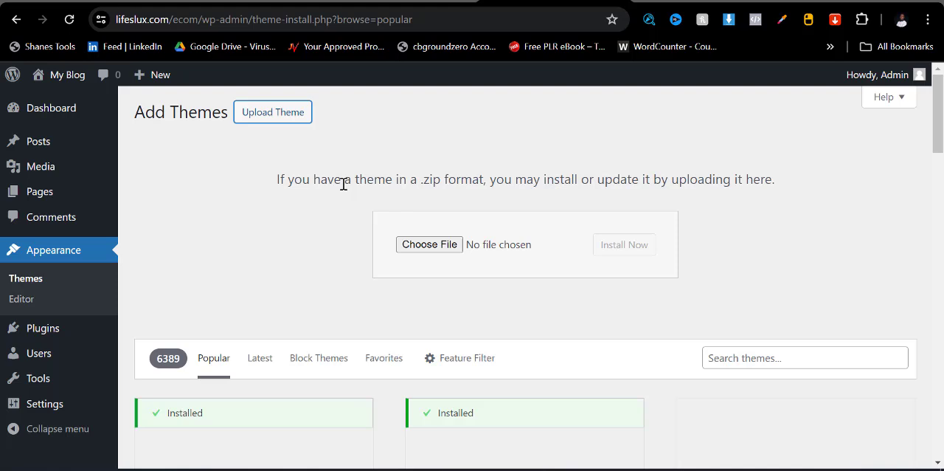
pyautogui.click(436, 246)
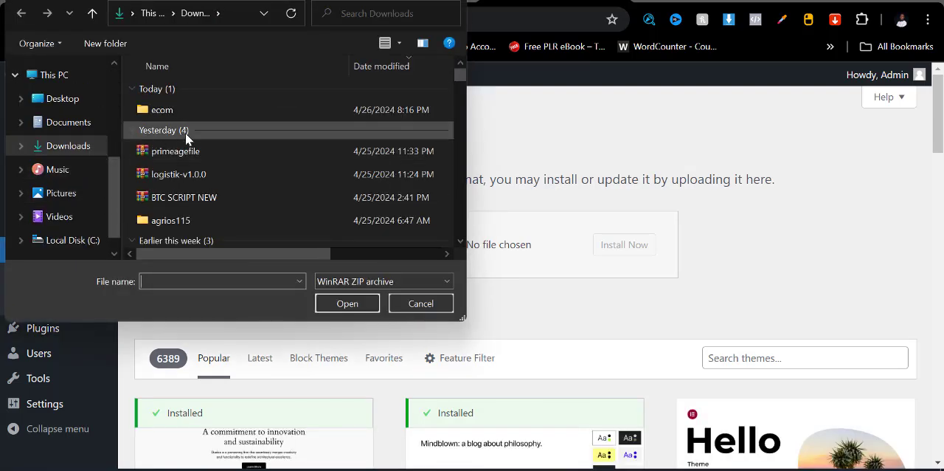
pyautogui.doubleClick(202, 109)
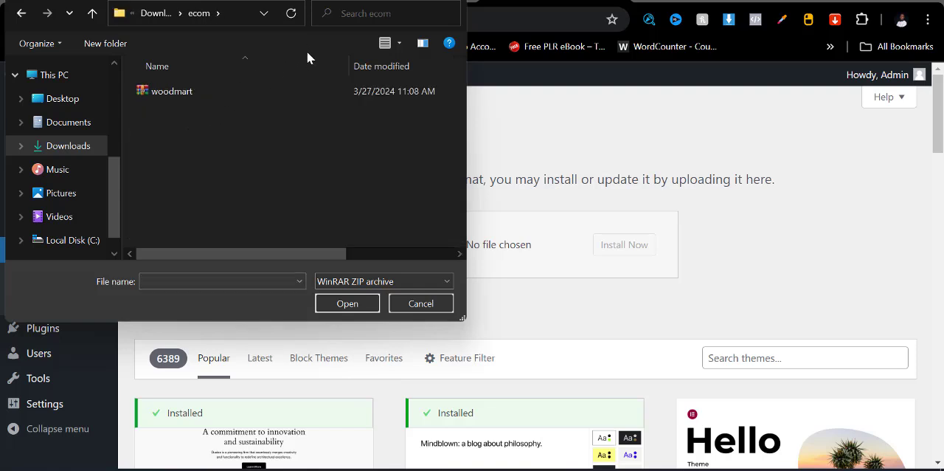
pyautogui.click(214, 91)
pyautogui.click(347, 301)
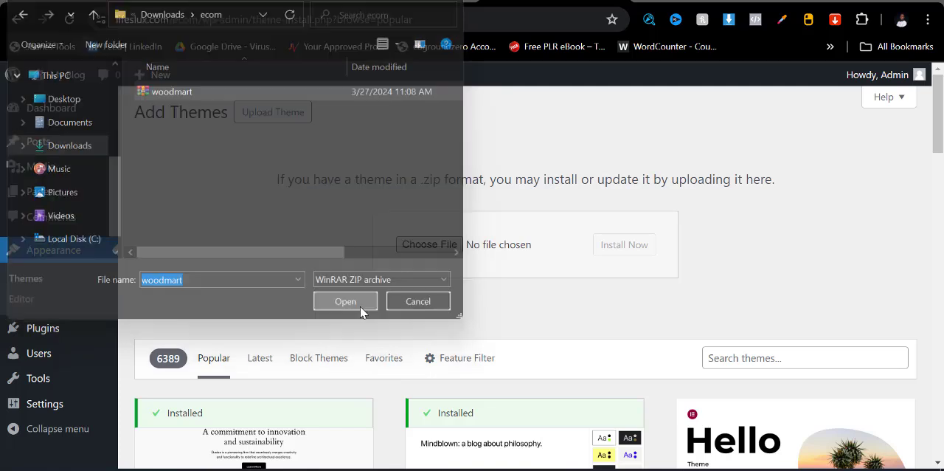
pyautogui.click(615, 248)
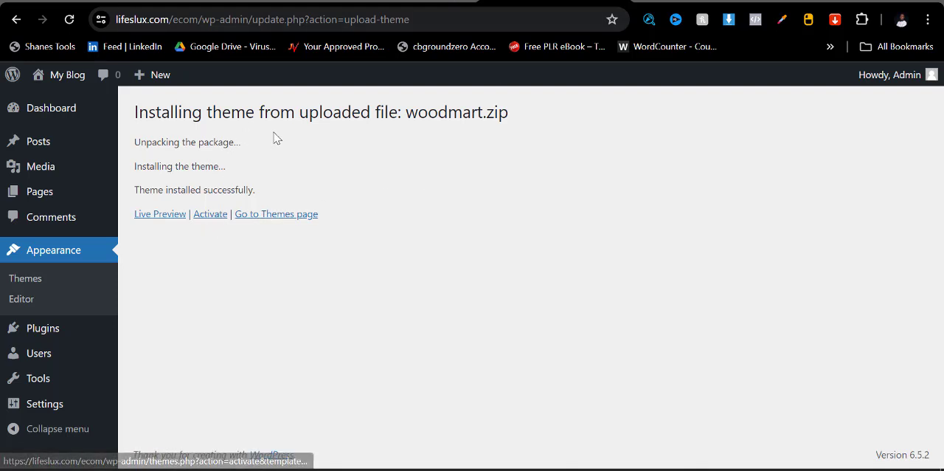
pyautogui.click(211, 216)
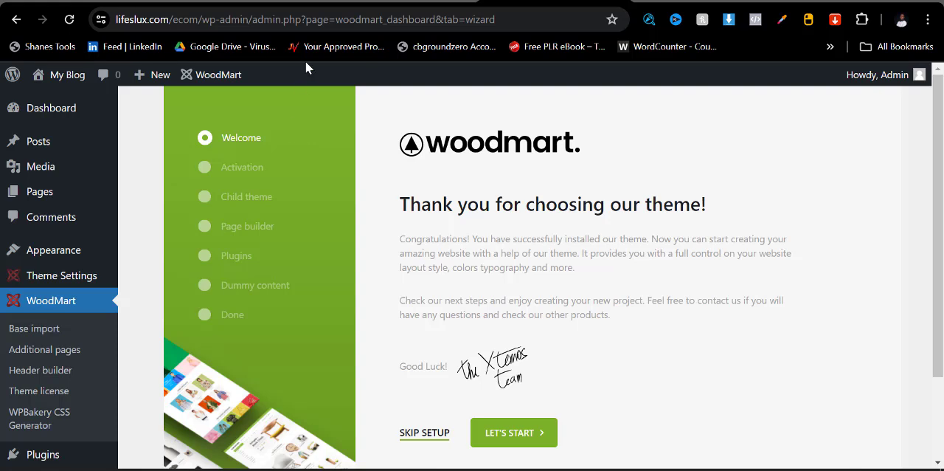
# - Start the WoodMart setup wizard, continue past the license activation and skip the child theme installation
pyautogui.click(511, 435)
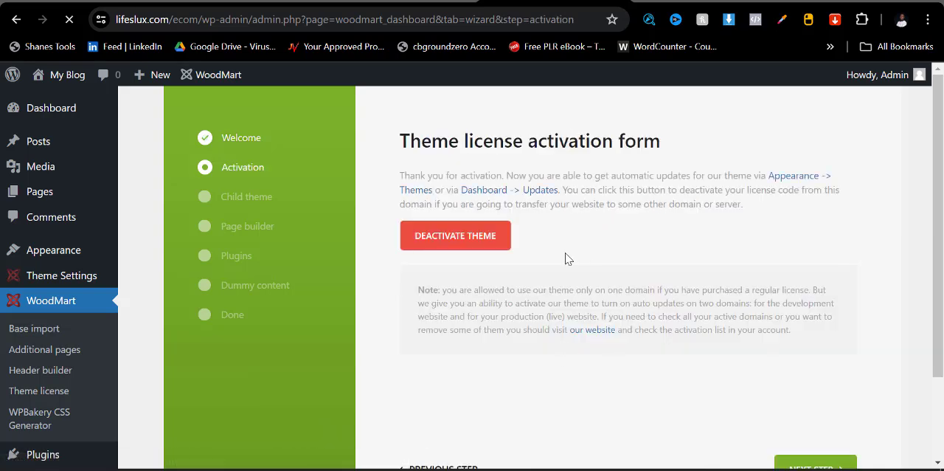
pyautogui.scroll(-2, 559, 352)
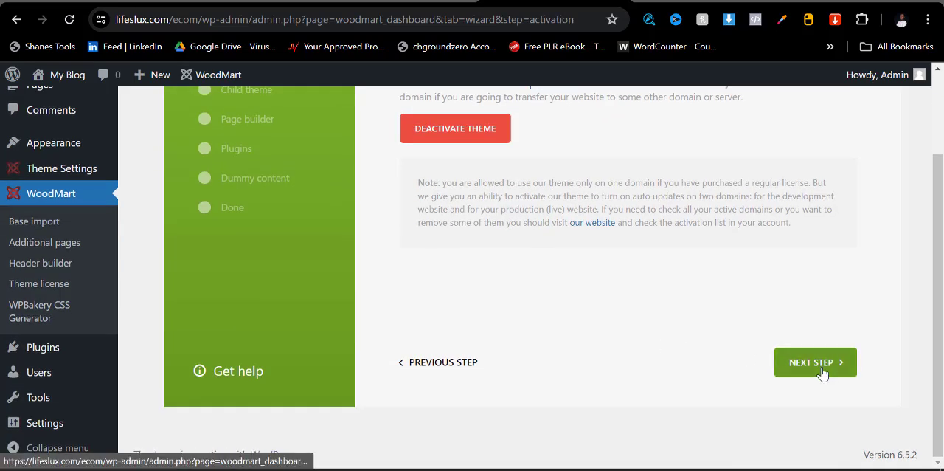
pyautogui.scroll(-2, 551, 379)
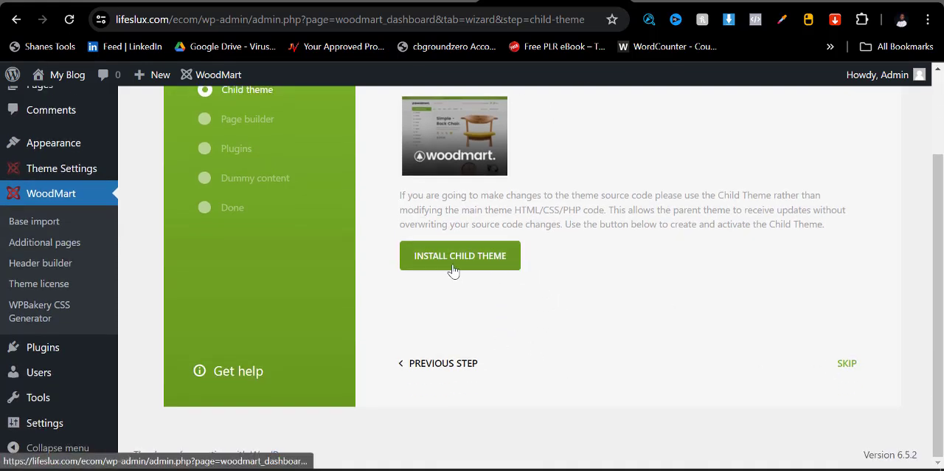
pyautogui.click(848, 365)
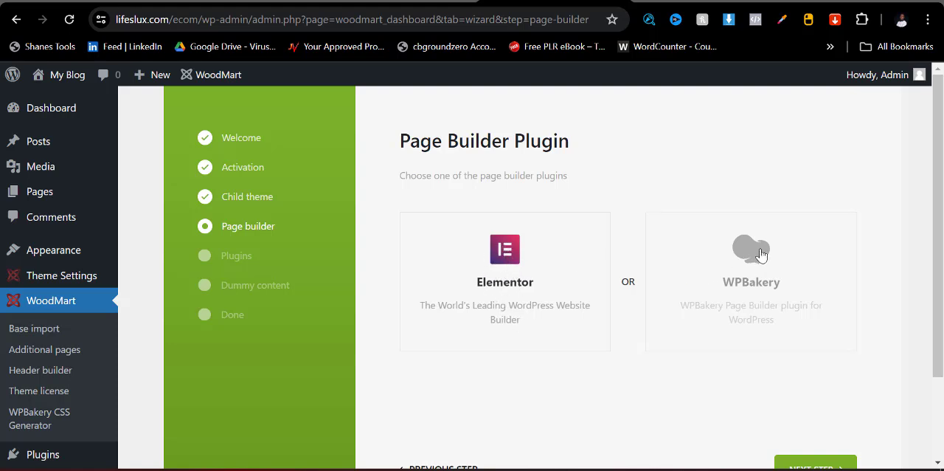
# - Choose Elementor as the page builder and continue to the wizard's plugins stage
pyautogui.click(755, 260)
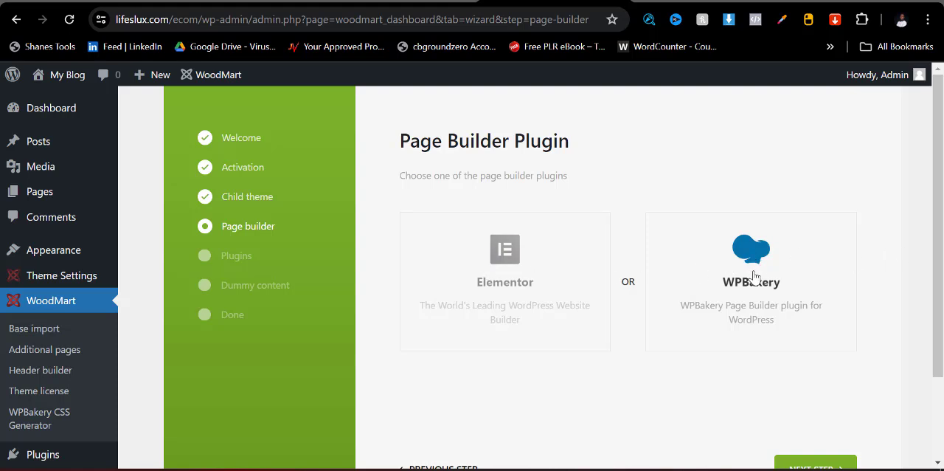
pyautogui.click(505, 258)
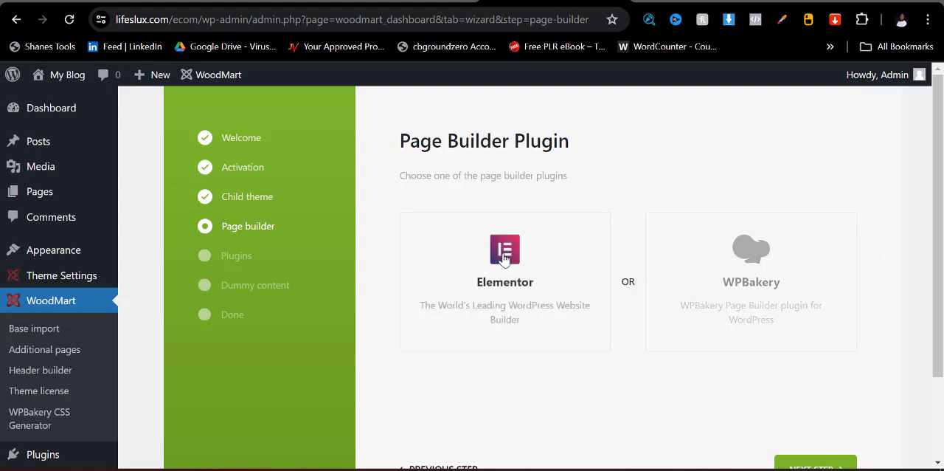
pyautogui.scroll(-2, 683, 284)
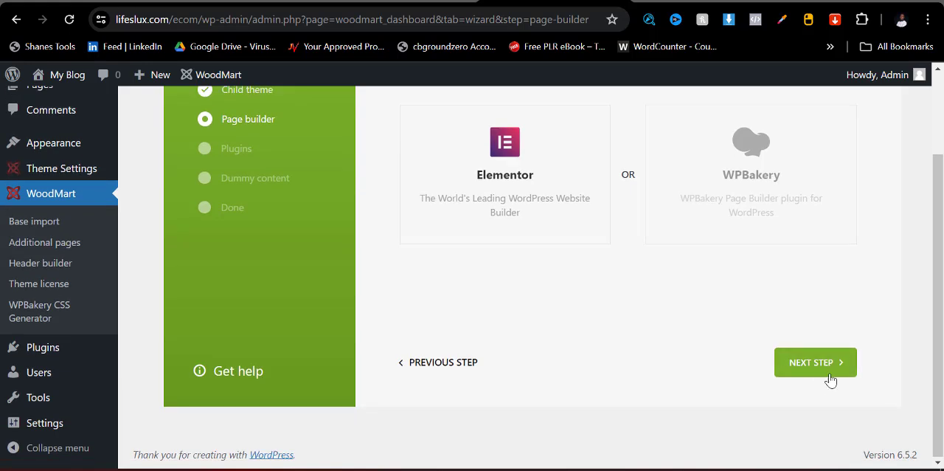
pyautogui.click(818, 366)
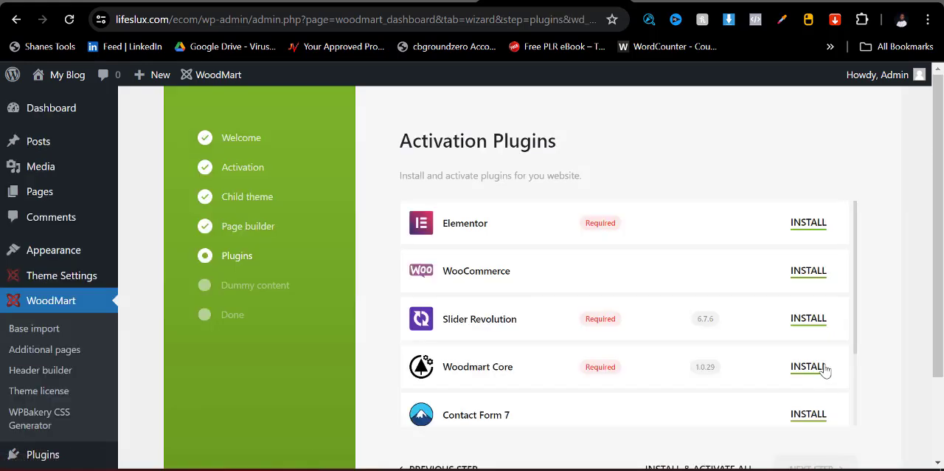
# - Review the theme's plugin list and start installing and activating all of the plugins at once
pyautogui.scroll(-3, 642, 228)
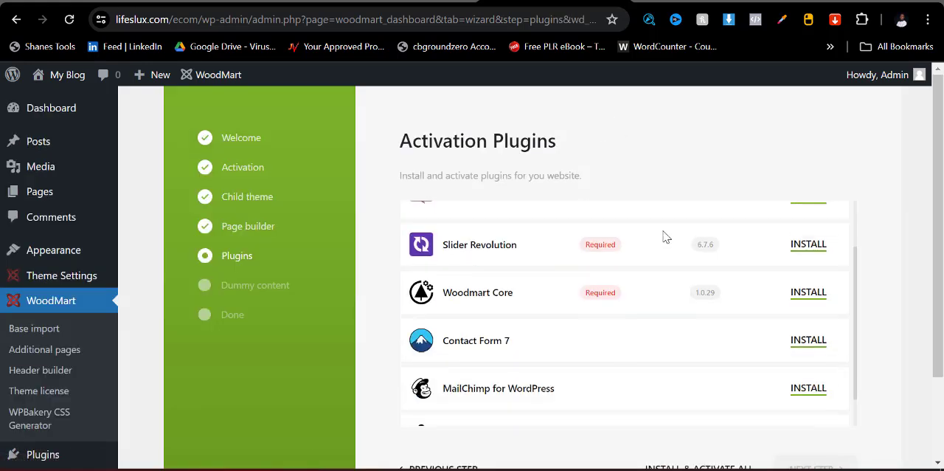
pyautogui.scroll(3, 565, 295)
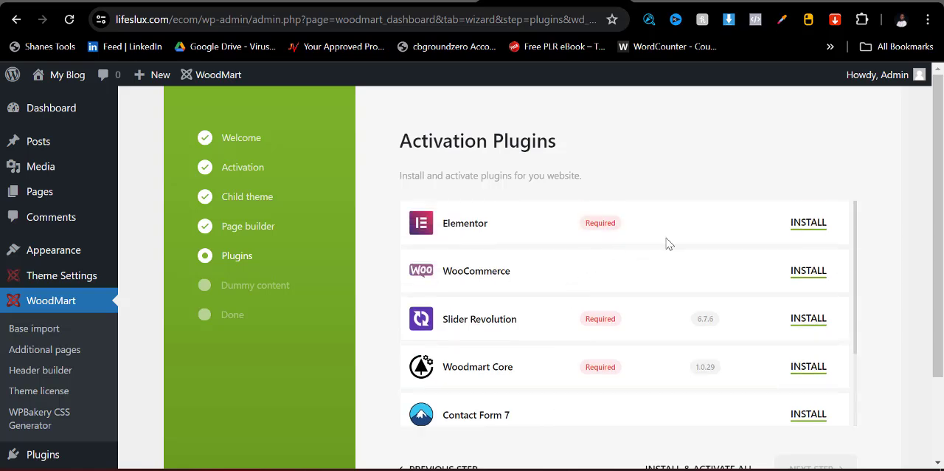
pyautogui.scroll(-5, 664, 232)
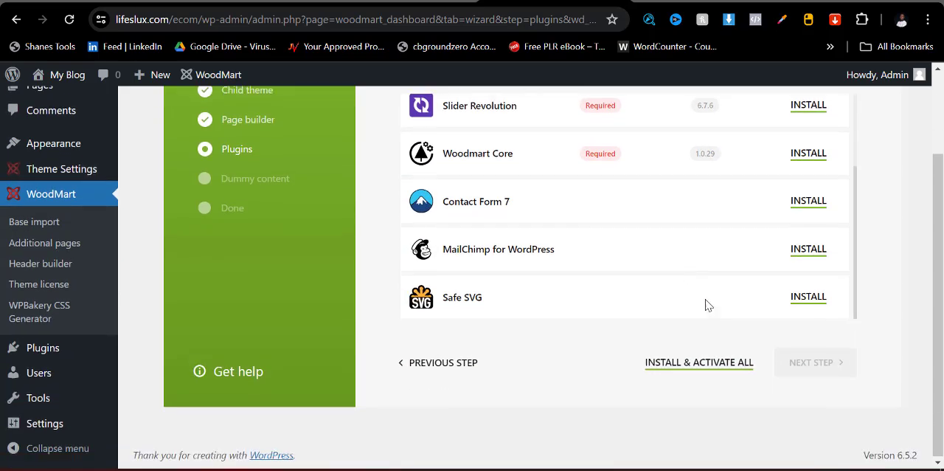
pyautogui.click(690, 362)
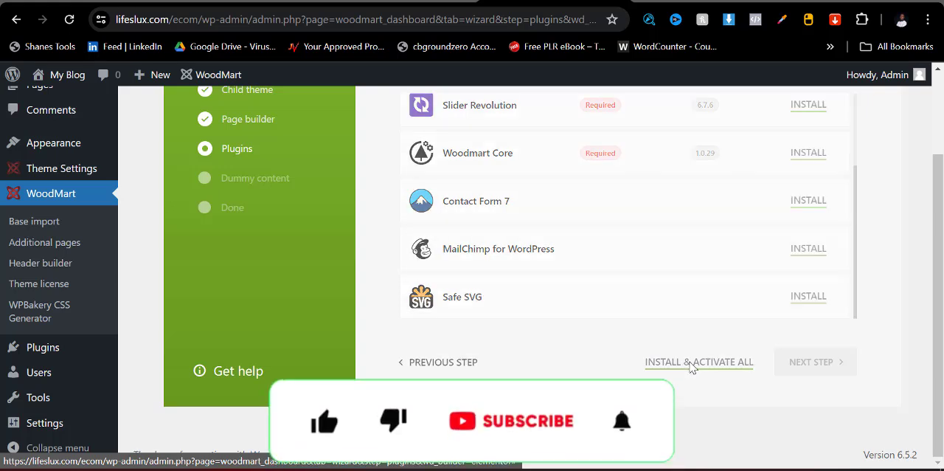
pyautogui.scroll(2, 801, 133)
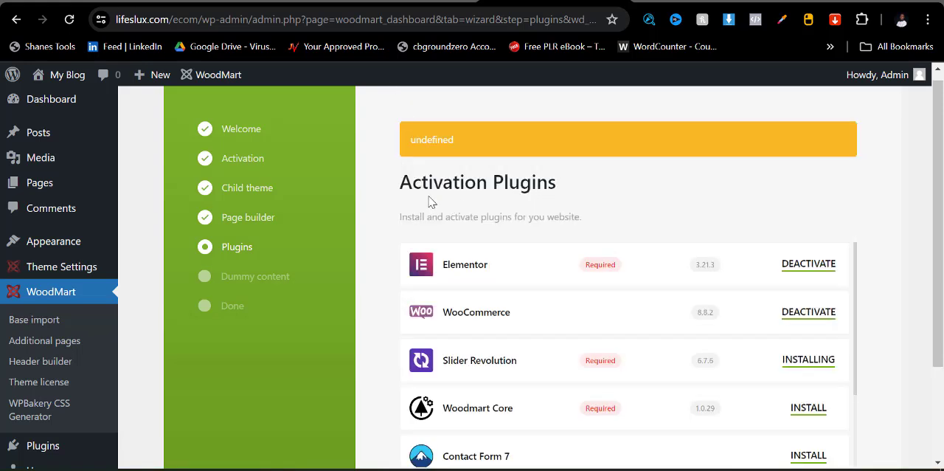
pyautogui.scroll(-3, 672, 303)
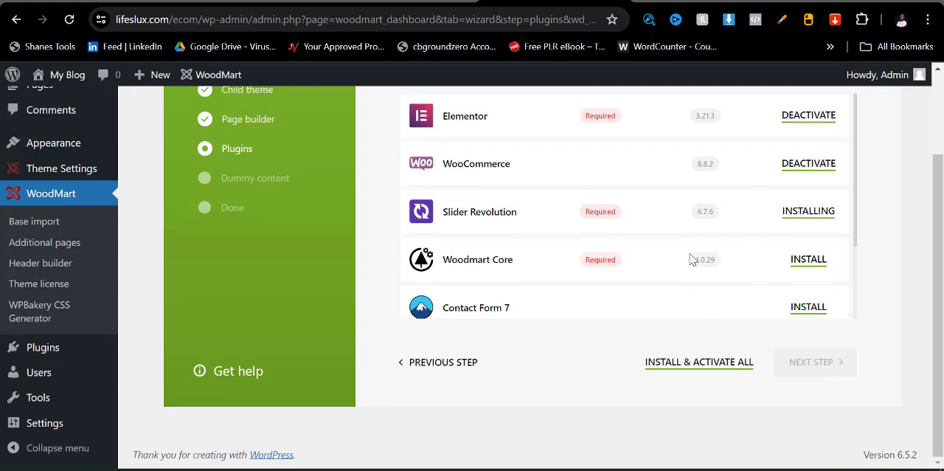
# - Reload the wizard's plugins page, install and activate all remaining plugins, and check the whole list
pyautogui.scroll(2, 496, 238)
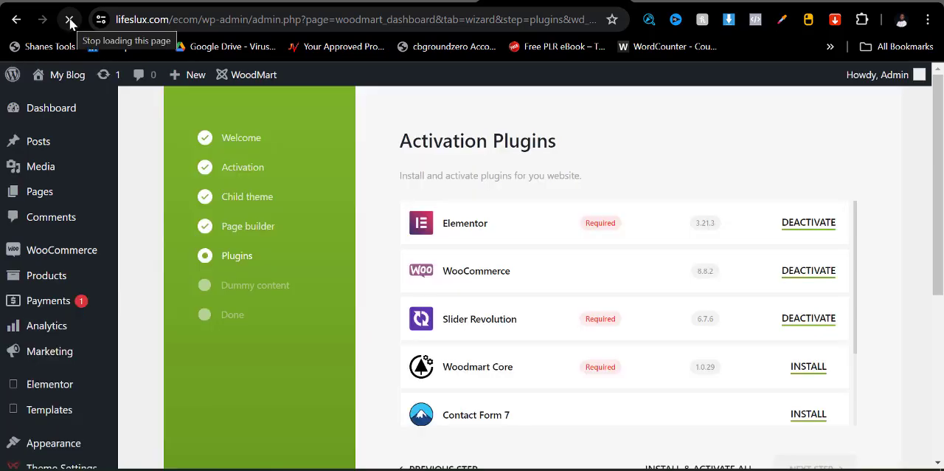
pyautogui.scroll(-4, 777, 362)
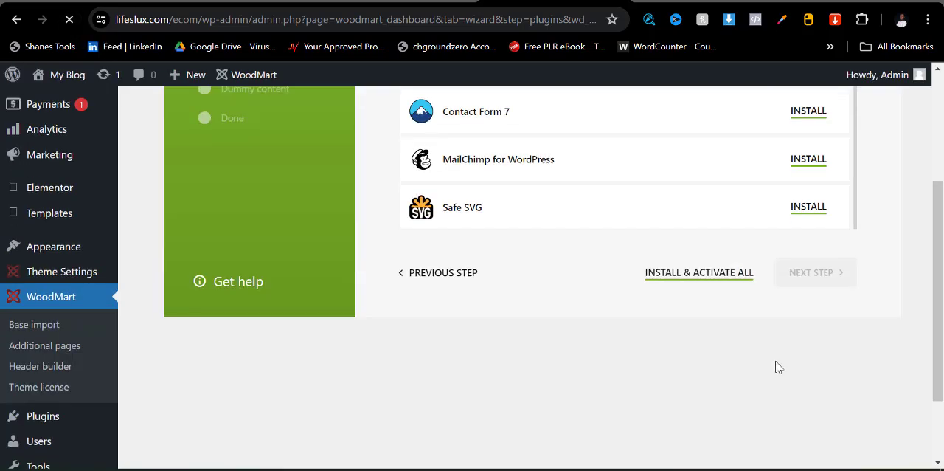
pyautogui.scroll(4, 712, 352)
pyautogui.scroll(-2, 703, 391)
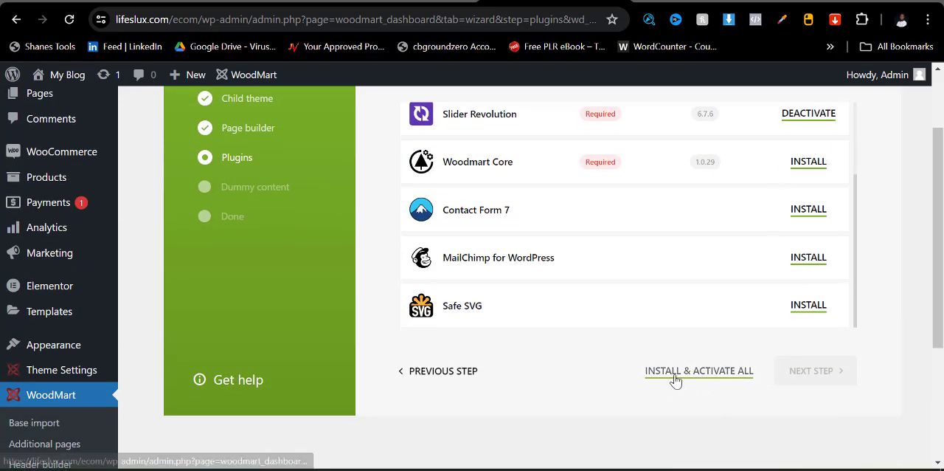
pyautogui.click(677, 375)
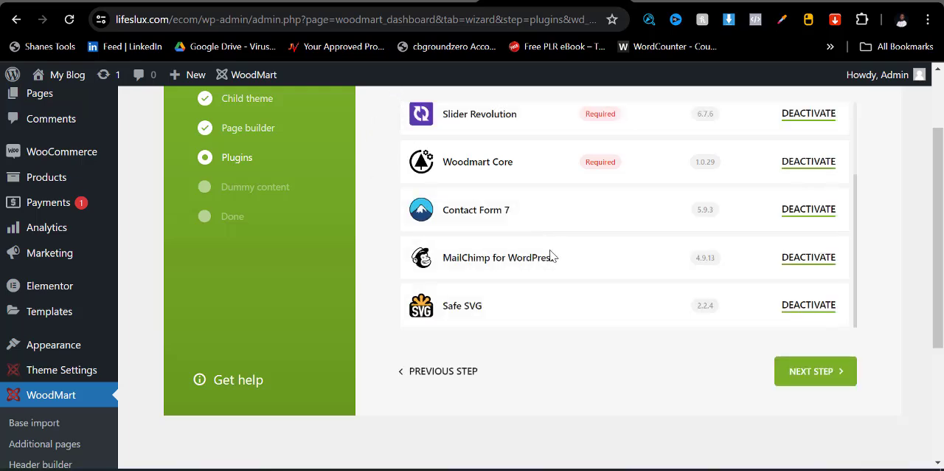
pyautogui.scroll(5, 662, 270)
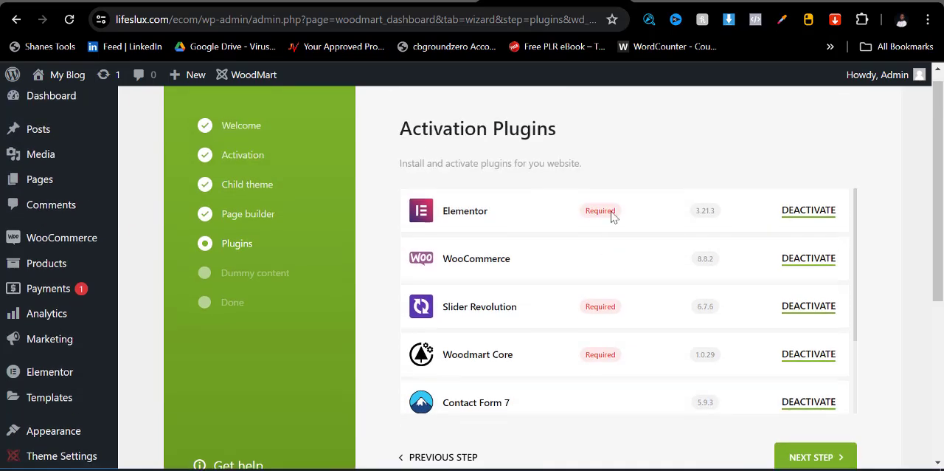
pyautogui.scroll(-2, 742, 244)
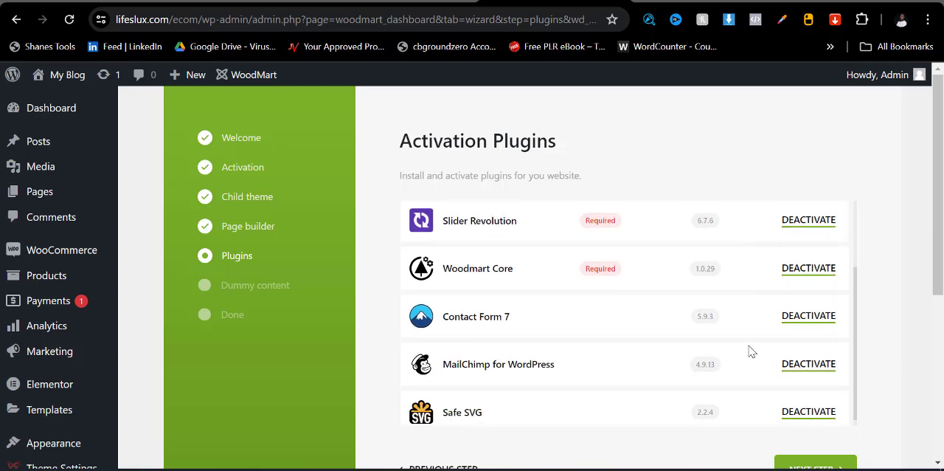
# - Continue to the wizard's dummy content stage and import the base data with all pages and versions included
pyautogui.scroll(-3, 762, 293)
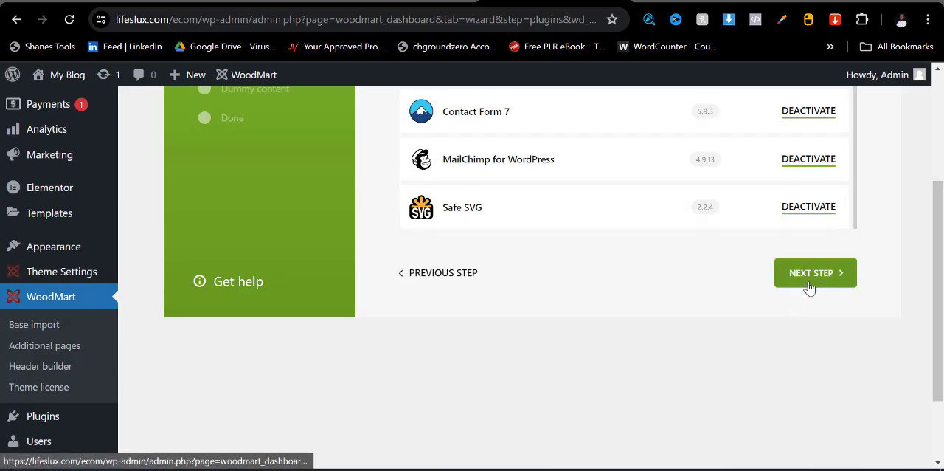
pyautogui.click(809, 287)
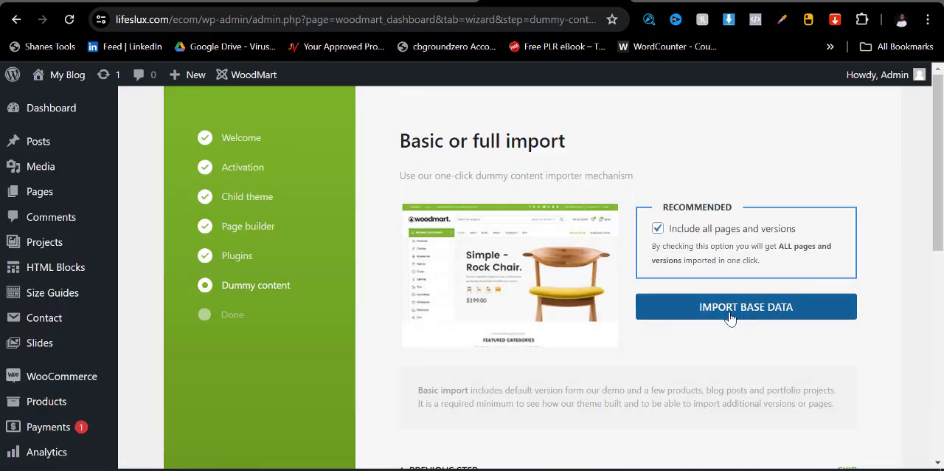
pyautogui.click(757, 318)
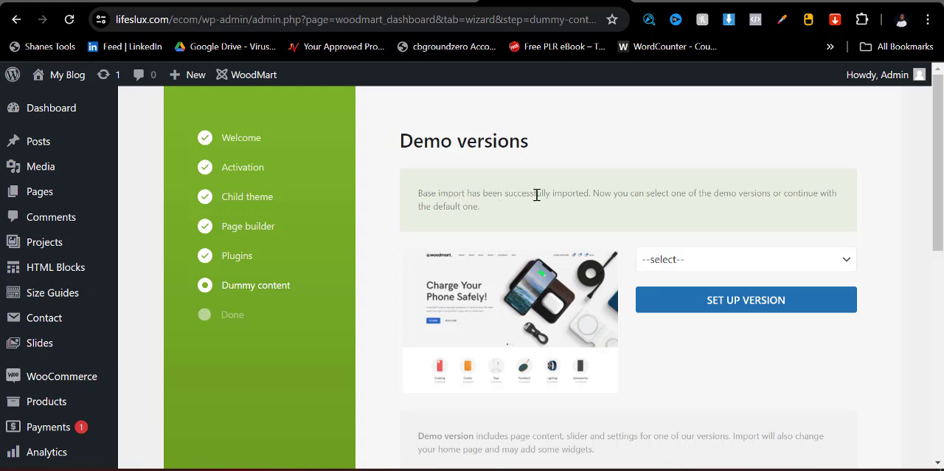
# - Browse the available demo versions, choose Watches and set up that version
pyautogui.click(692, 267)
pyautogui.scroll(-1, 710, 163)
pyautogui.scroll(-4, 686, 121)
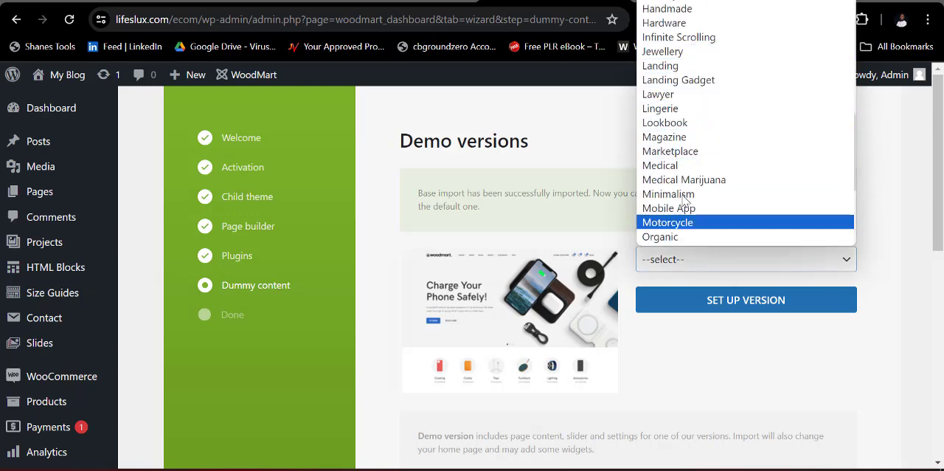
pyautogui.scroll(7, 679, 73)
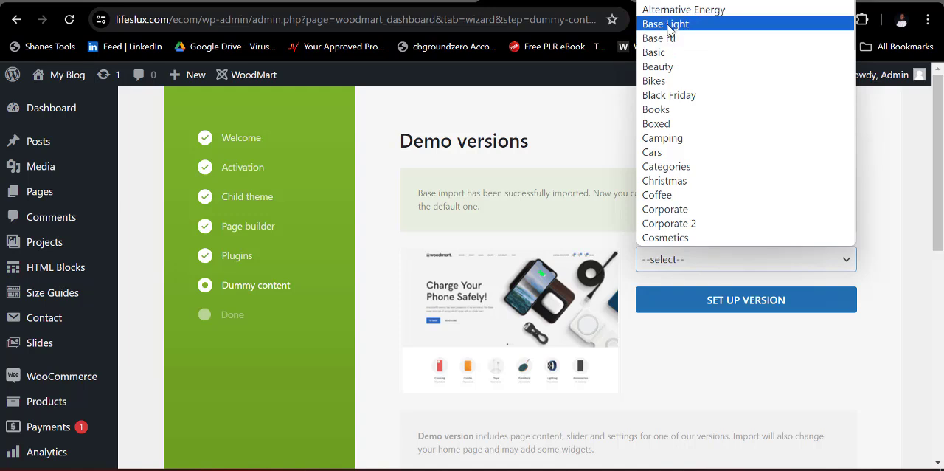
pyautogui.scroll(-5, 676, 148)
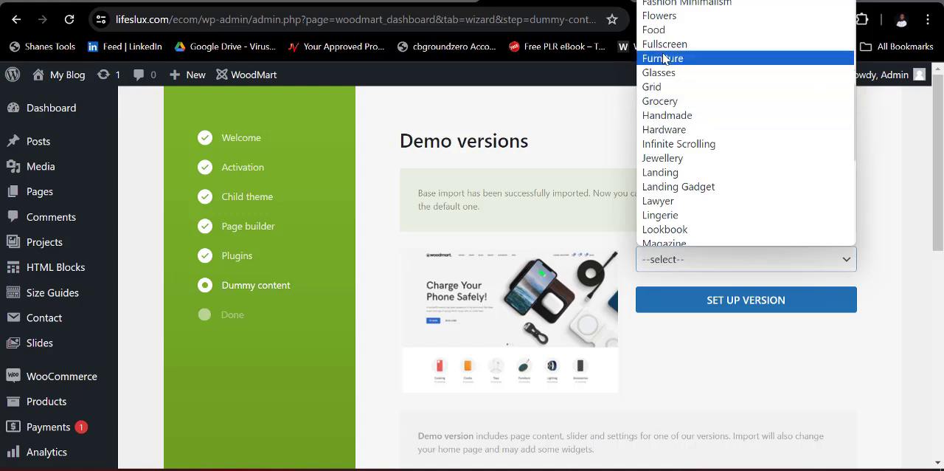
pyautogui.scroll(5, 664, 60)
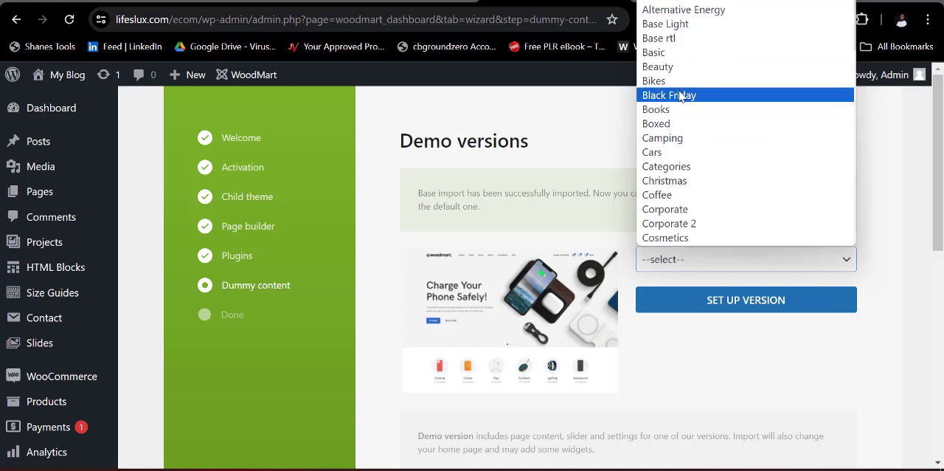
pyautogui.scroll(-4, 677, 99)
pyautogui.scroll(-5, 675, 110)
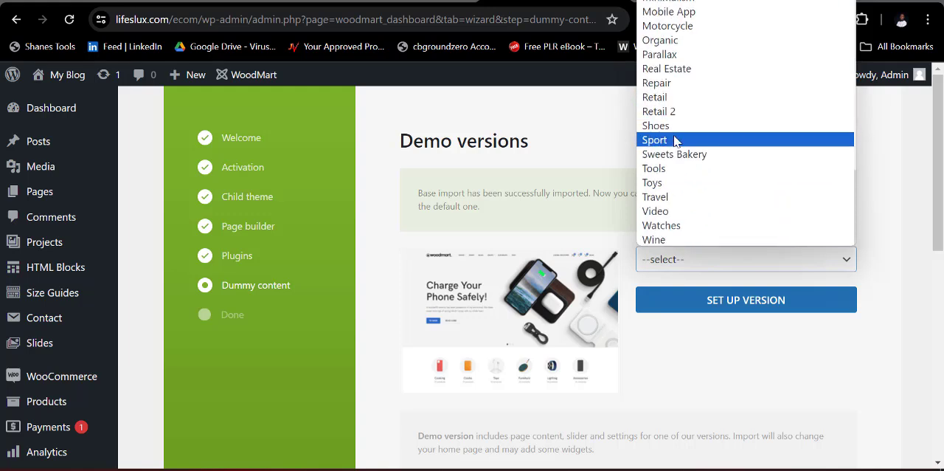
pyautogui.click(682, 226)
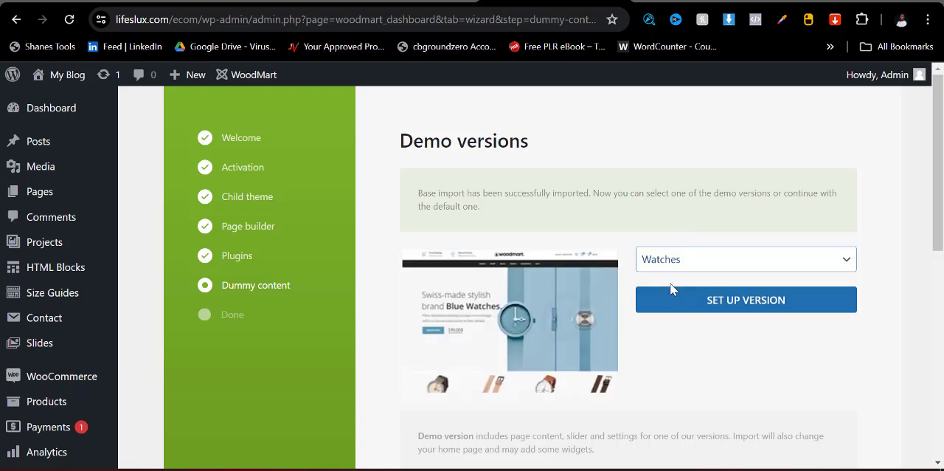
pyautogui.click(709, 303)
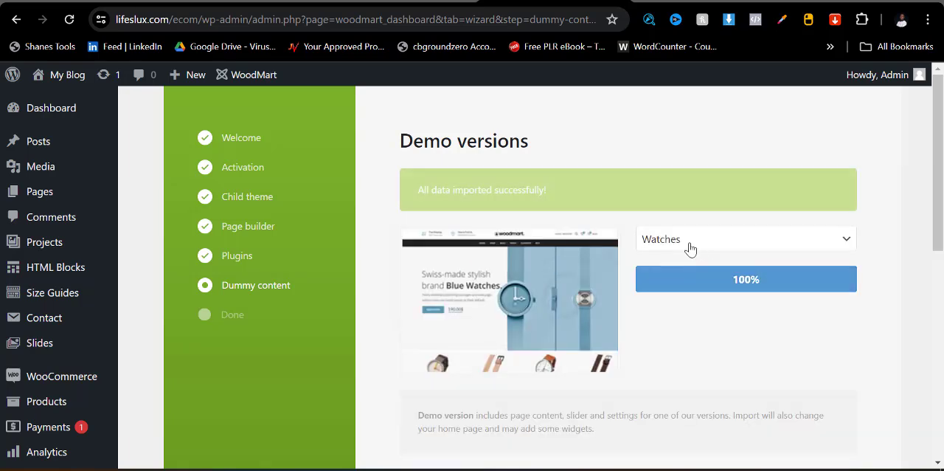
# - Review the Watches demo import and continue to the wizard's final stage
pyautogui.scroll(-3, 596, 344)
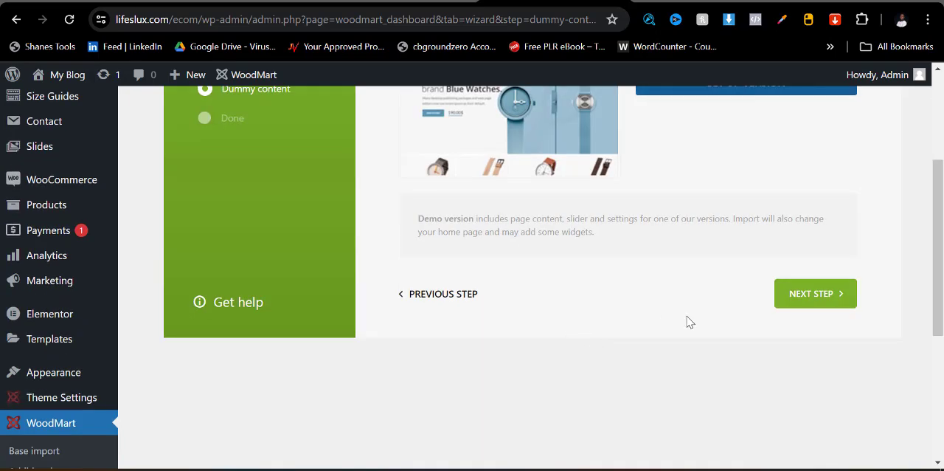
pyautogui.scroll(3, 689, 321)
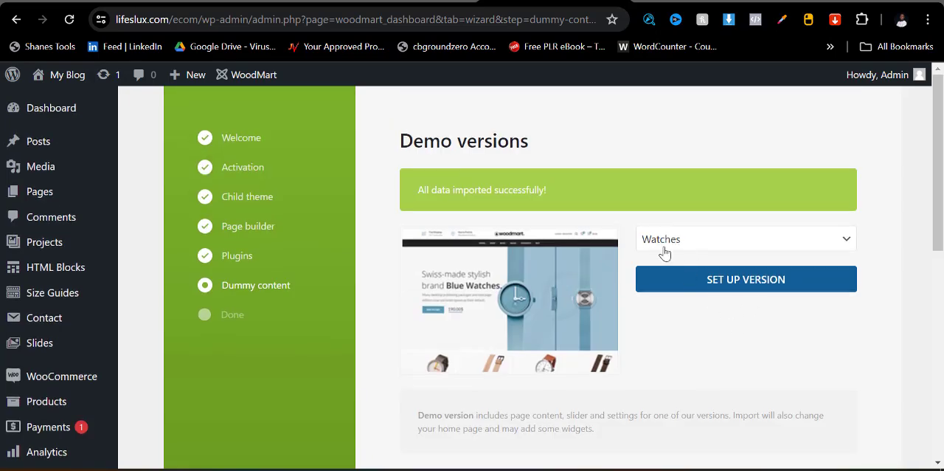
pyautogui.scroll(-4, 686, 267)
pyautogui.scroll(4, 687, 268)
pyautogui.click(690, 244)
pyautogui.click(690, 245)
pyautogui.scroll(-1, 717, 284)
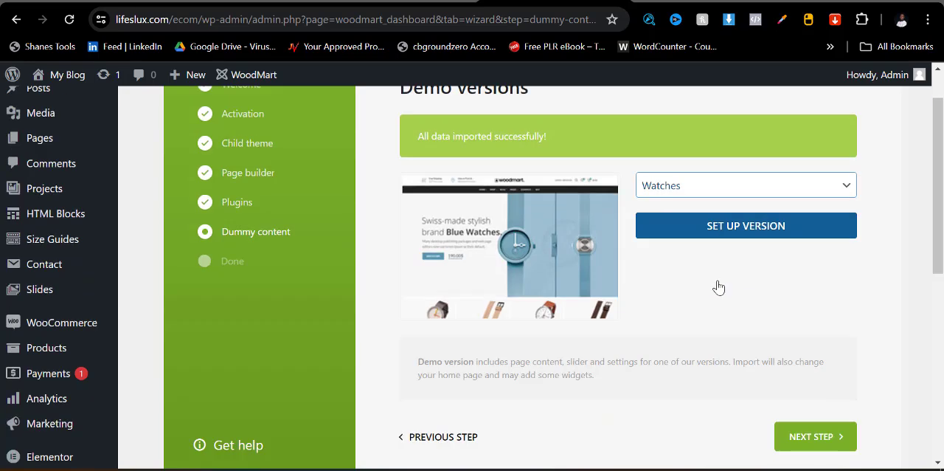
pyautogui.scroll(-2, 719, 287)
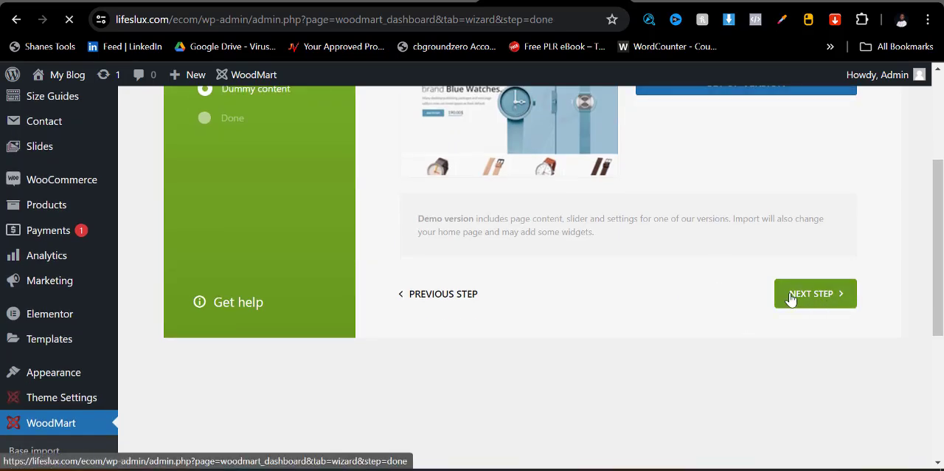
# - Look over the wizard's completion page and open the store's home page in a new browser tab
pyautogui.scroll(-2, 631, 318)
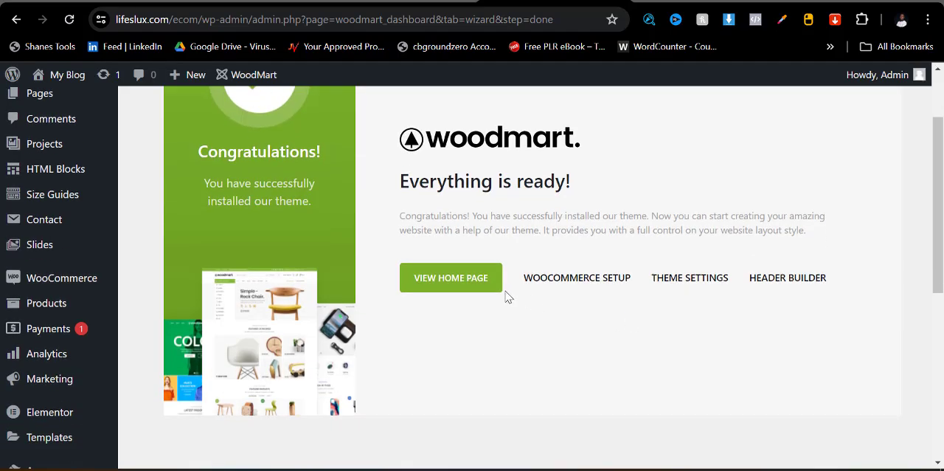
pyautogui.scroll(-6, 770, 253)
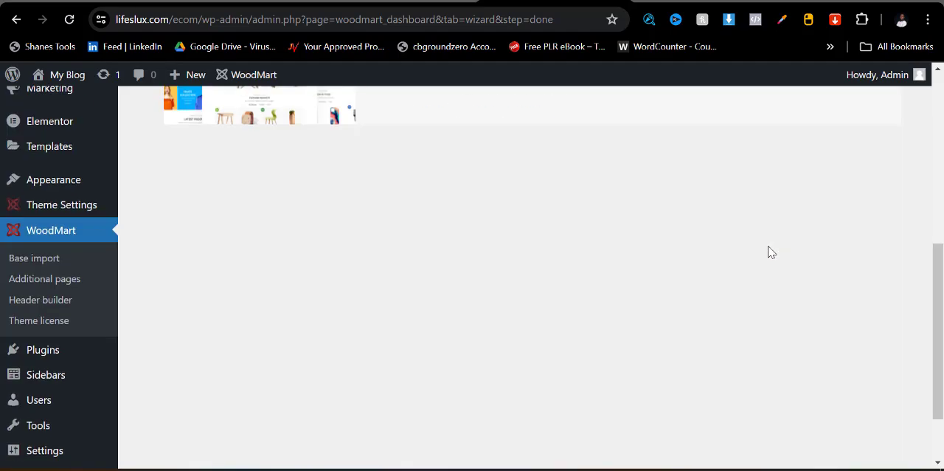
pyautogui.scroll(7, 769, 251)
pyautogui.scroll(1, 619, 299)
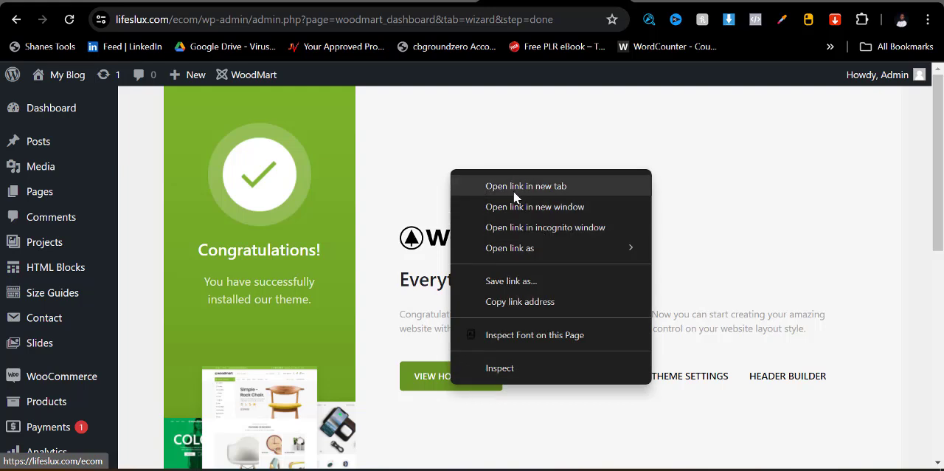
pyautogui.click(516, 189)
pyautogui.click(588, 3)
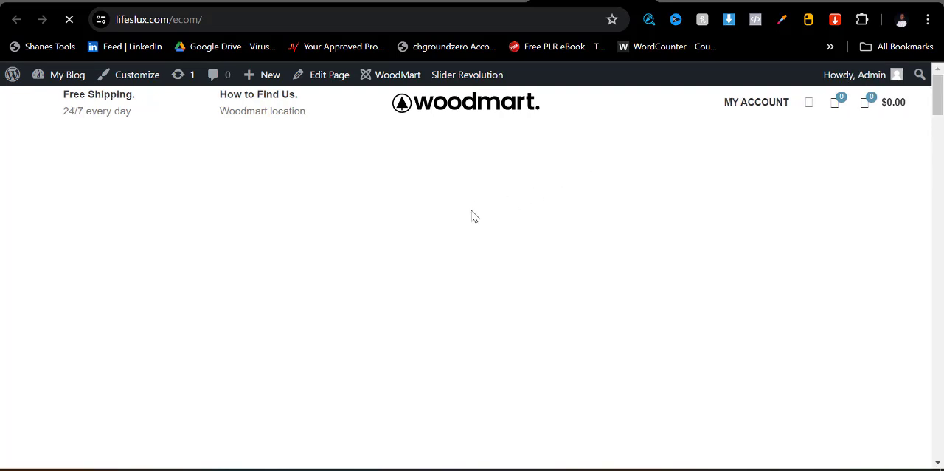
# - Examine the imported watch store home page down to its footer and back up, dismissing the newsletter sign-up popup
pyautogui.scroll(-10, 639, 179)
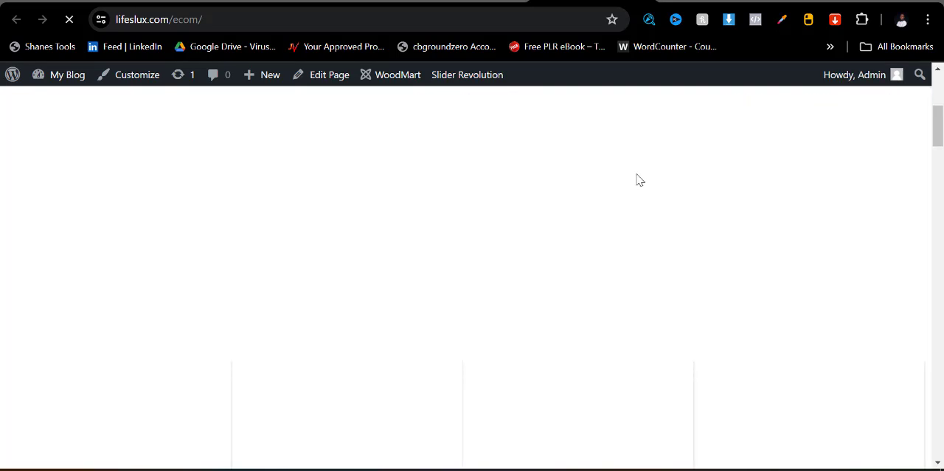
pyautogui.scroll(-9, 638, 179)
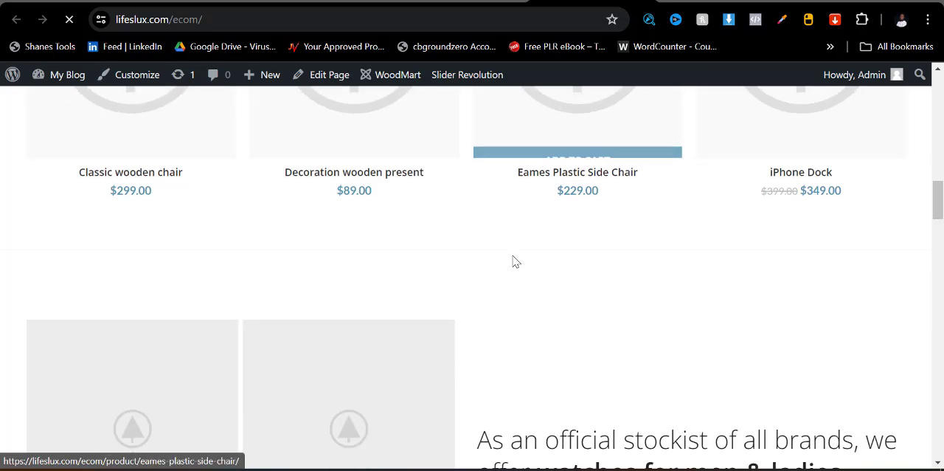
pyautogui.scroll(-10, 600, 271)
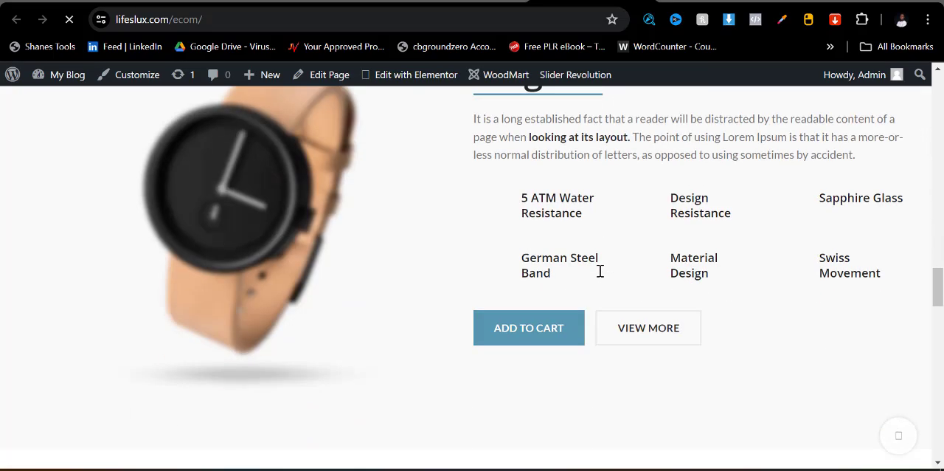
pyautogui.scroll(-3, 600, 275)
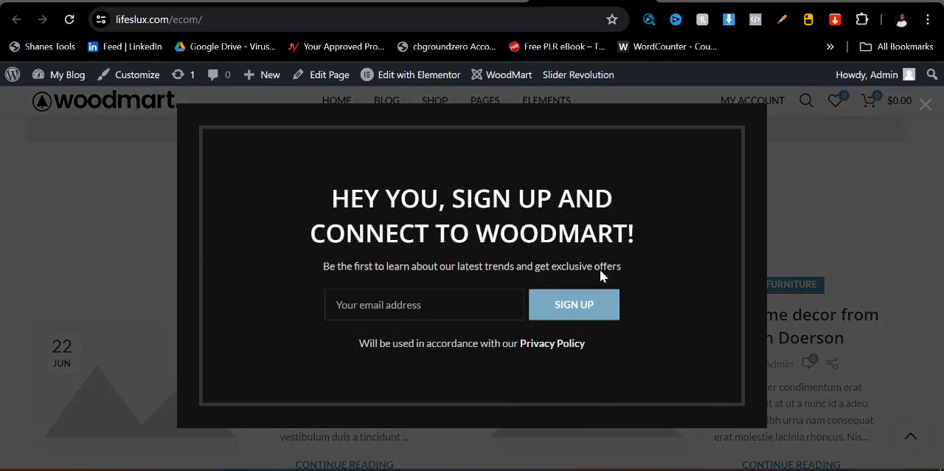
pyautogui.click(925, 104)
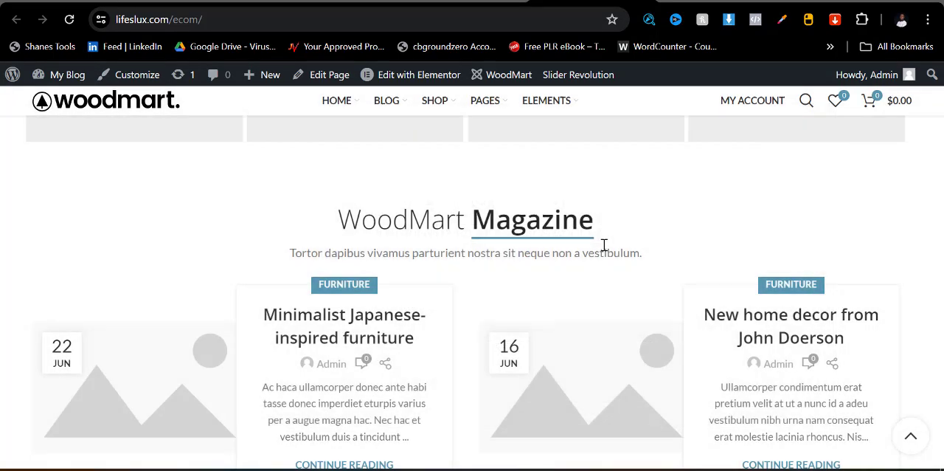
pyautogui.scroll(-6, 526, 263)
pyautogui.scroll(-2, 525, 265)
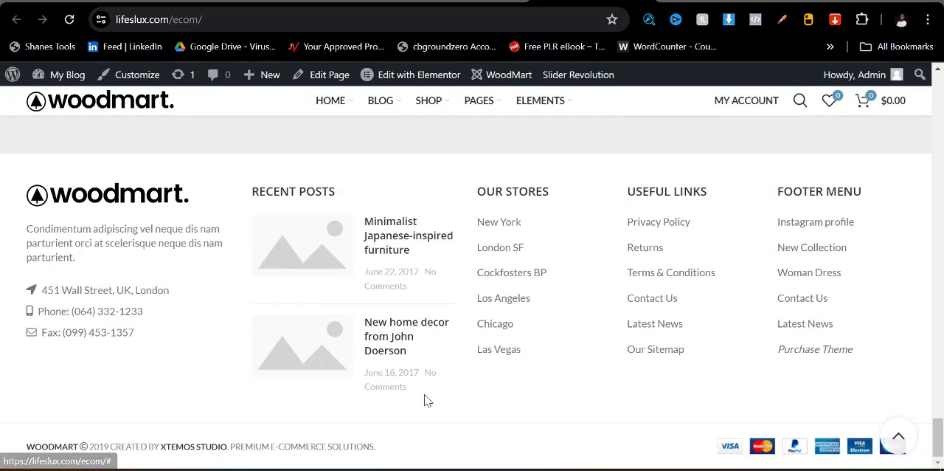
pyautogui.scroll(3, 429, 389)
pyautogui.scroll(4, 432, 337)
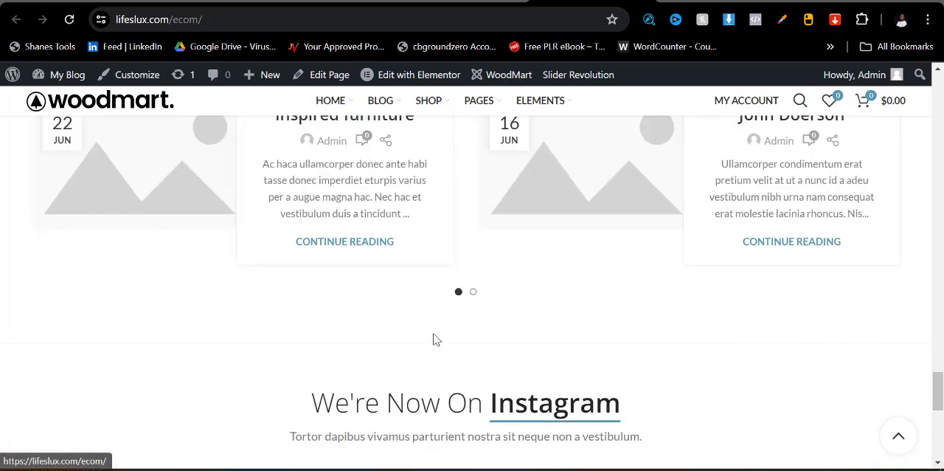
pyautogui.scroll(-3, 443, 339)
pyautogui.scroll(3, 466, 341)
pyautogui.scroll(15, 492, 307)
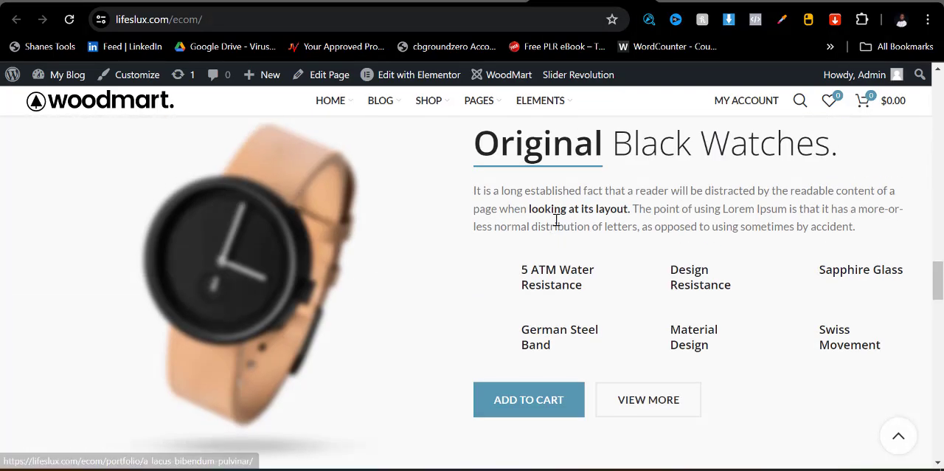
pyautogui.scroll(8, 557, 222)
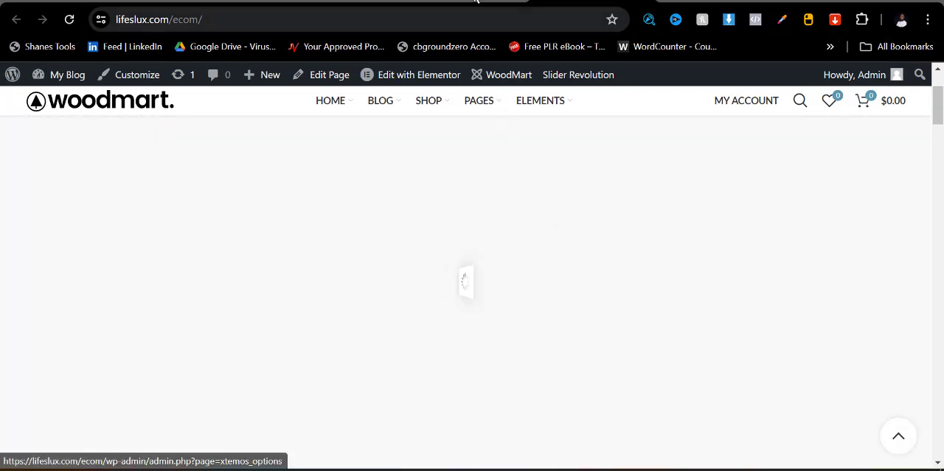
# - Return to the setup wizard's browser tab and open the WoodMart dashboard's base import page
pyautogui.click(475, 3)
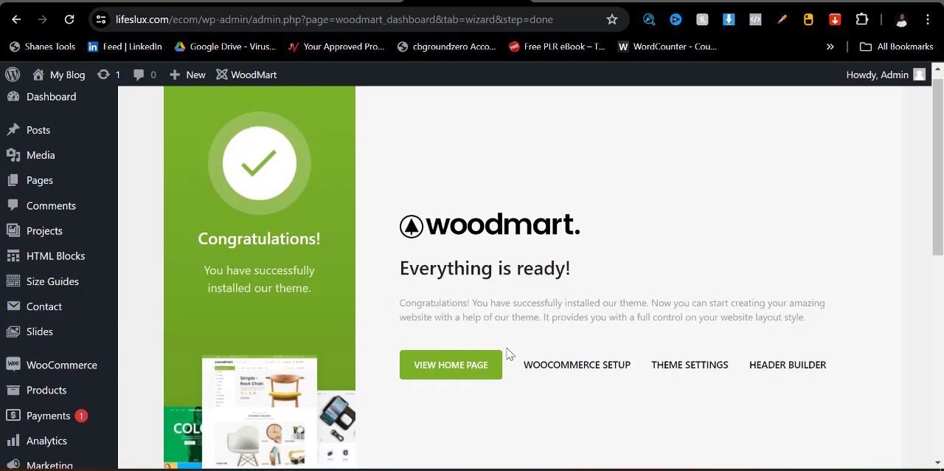
pyautogui.scroll(-3, 369, 365)
pyautogui.scroll(-2, 59, 424)
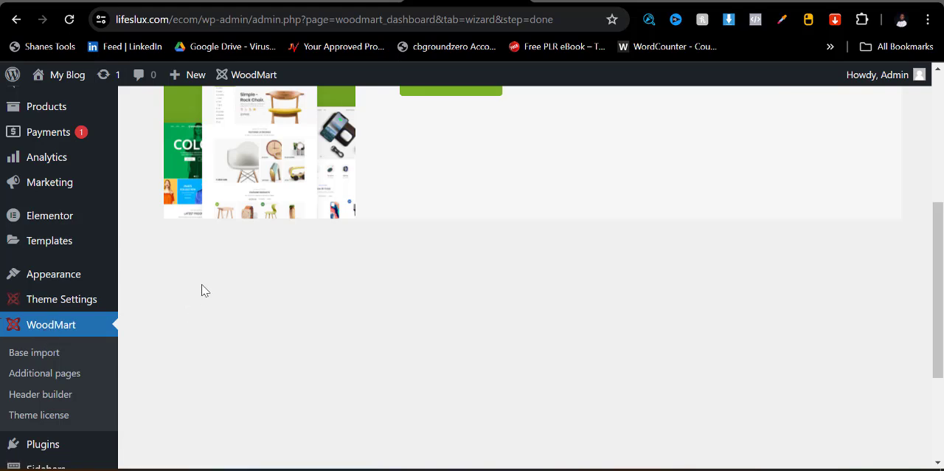
pyautogui.moveTo(116, 310)
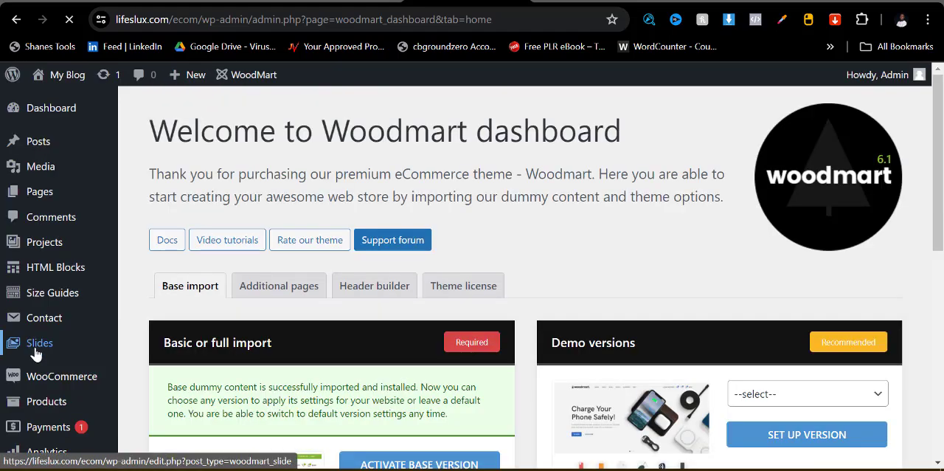
# - Browse the dashboard's list of demo versions and select Accessories
pyautogui.scroll(-3, 548, 295)
pyautogui.click(771, 198)
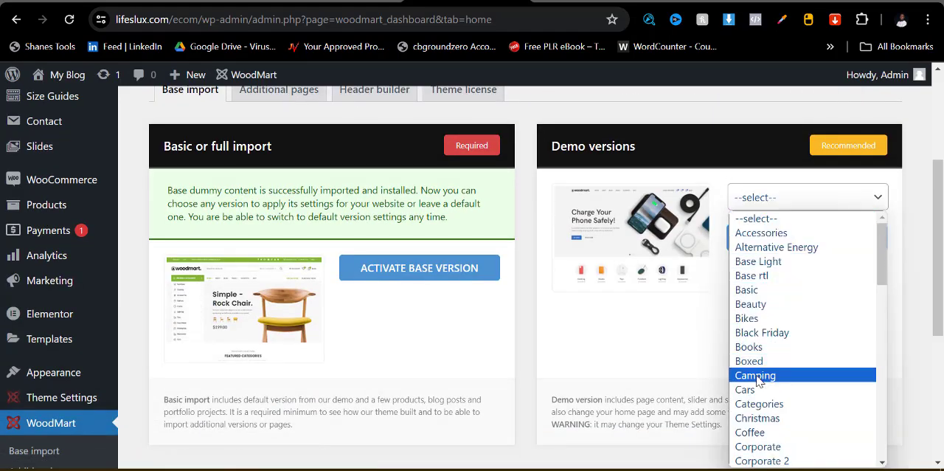
pyautogui.scroll(-4, 758, 380)
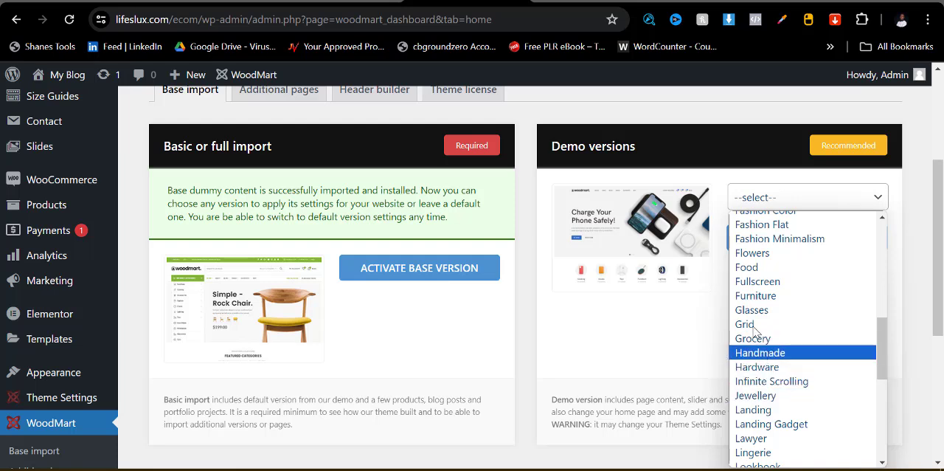
pyautogui.scroll(5, 745, 253)
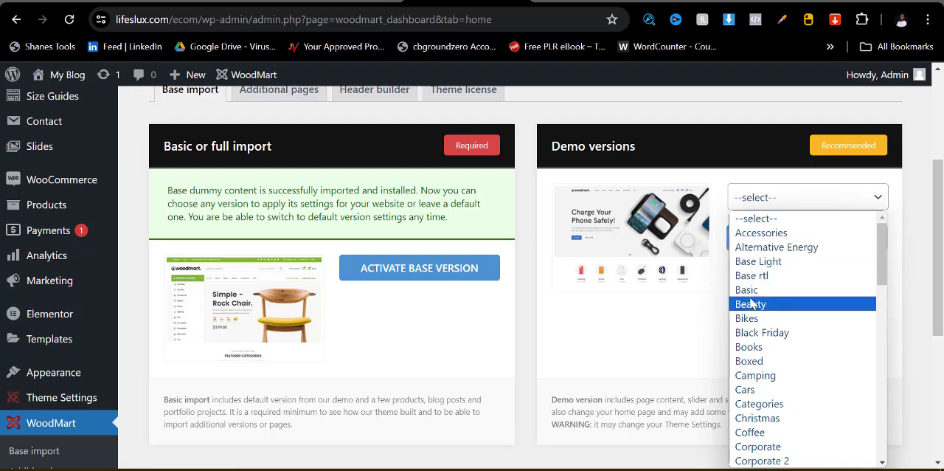
pyautogui.click(753, 220)
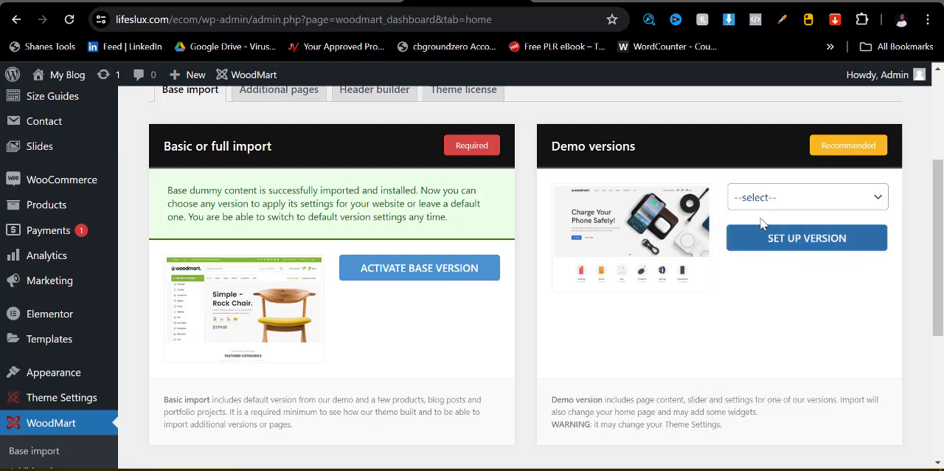
pyautogui.click(763, 208)
pyautogui.click(763, 234)
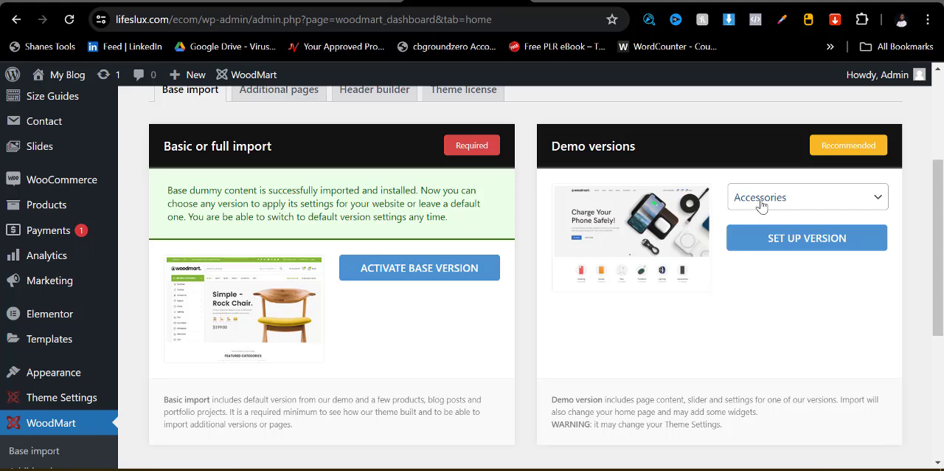
# - Choose Jewellery from the demo versions and set it up on the store
pyautogui.click(761, 205)
pyautogui.scroll(-6, 767, 354)
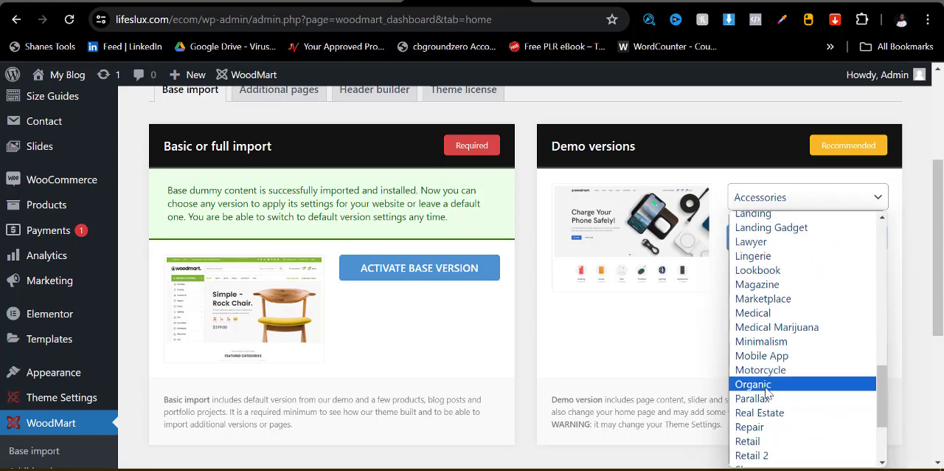
pyautogui.scroll(-3, 763, 346)
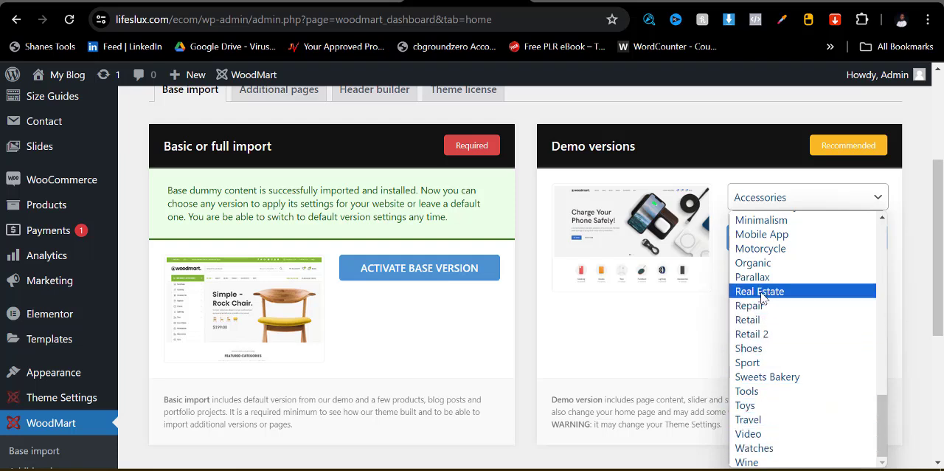
pyautogui.scroll(5, 762, 295)
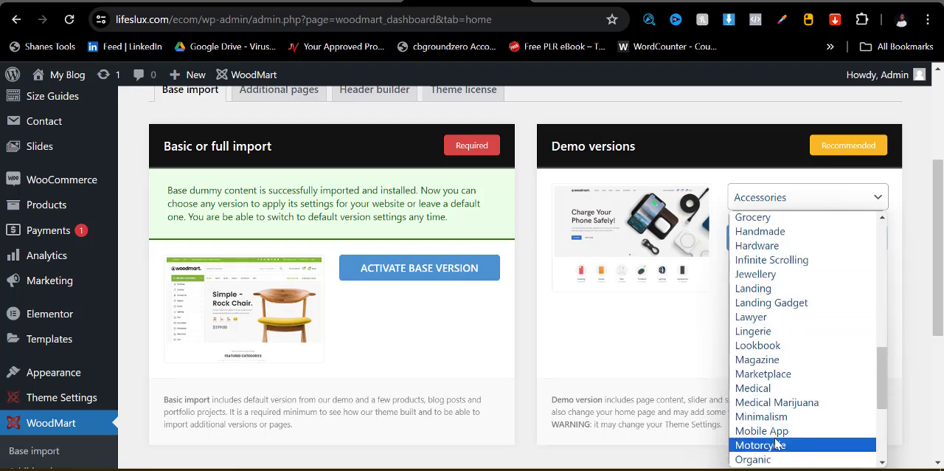
pyautogui.click(745, 275)
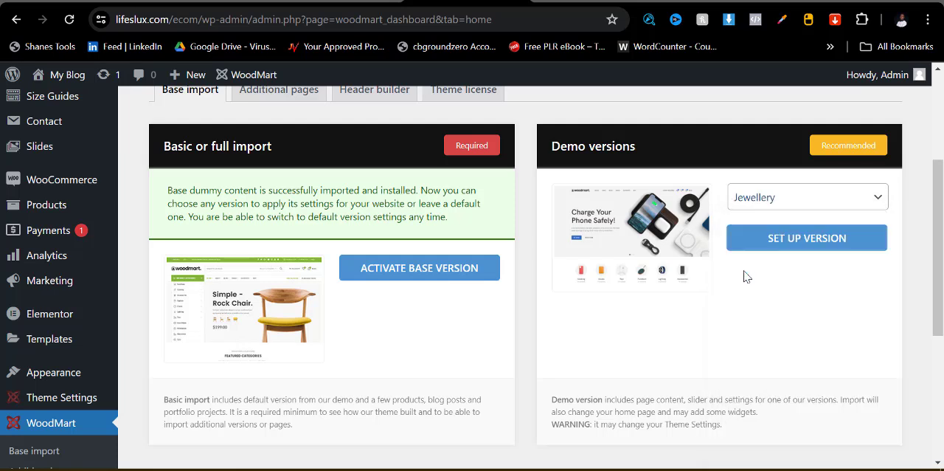
pyautogui.click(763, 248)
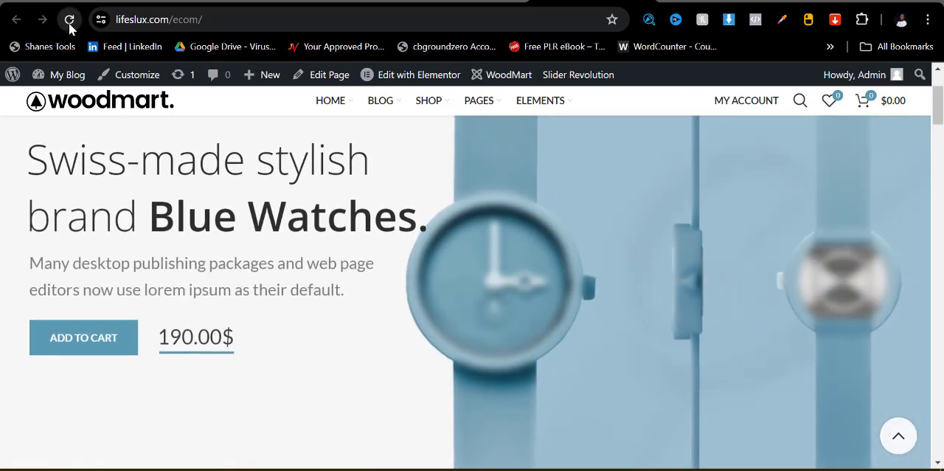
# - Reload the store's home page and look over the Jewellery demo's banner and featured products
pyautogui.click(68, 20)
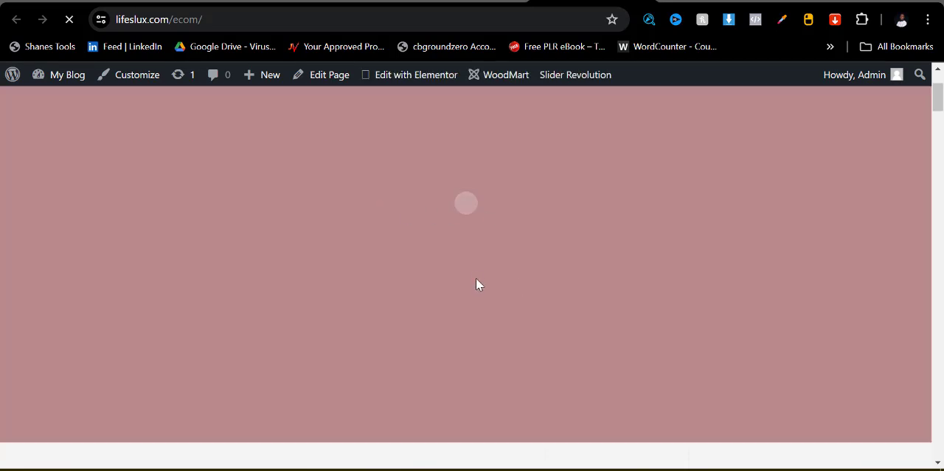
pyautogui.scroll(-2, 509, 266)
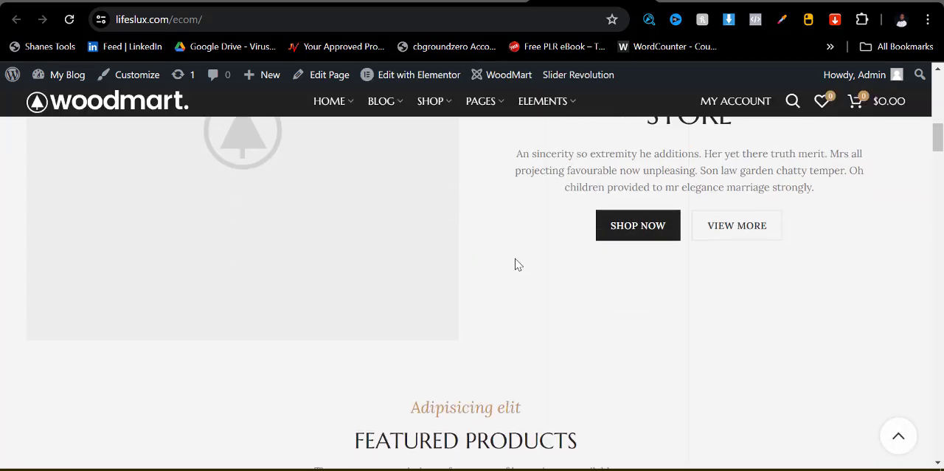
pyautogui.scroll(-7, 516, 265)
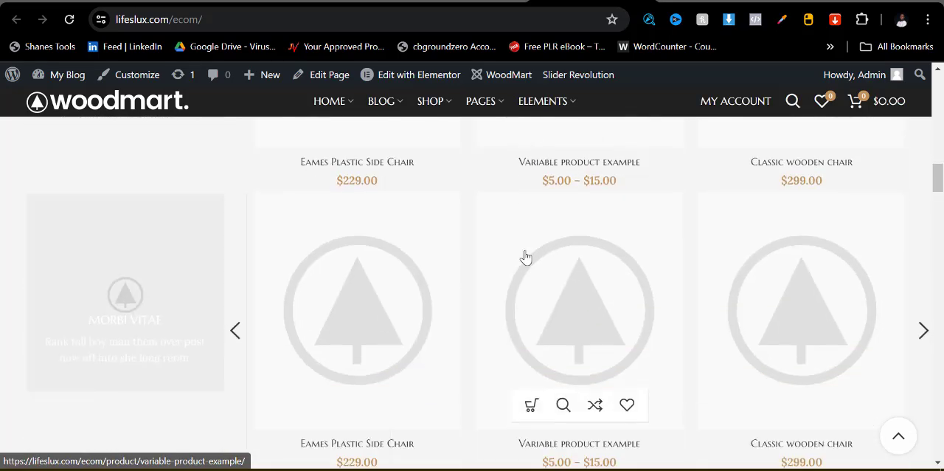
pyautogui.scroll(8, 526, 256)
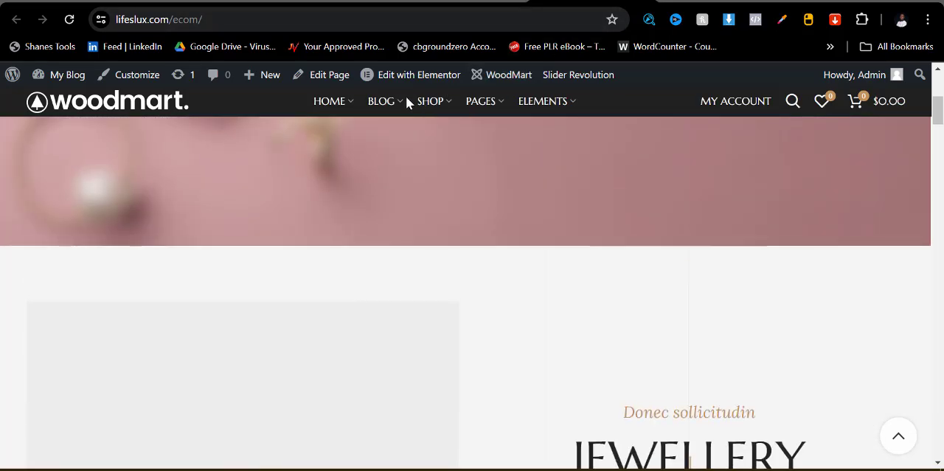
pyautogui.click(404, 1)
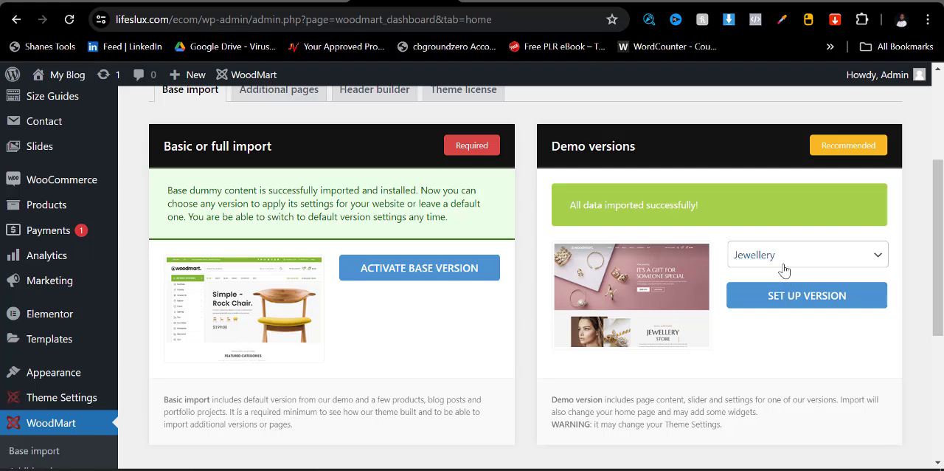
pyautogui.click(511, 2)
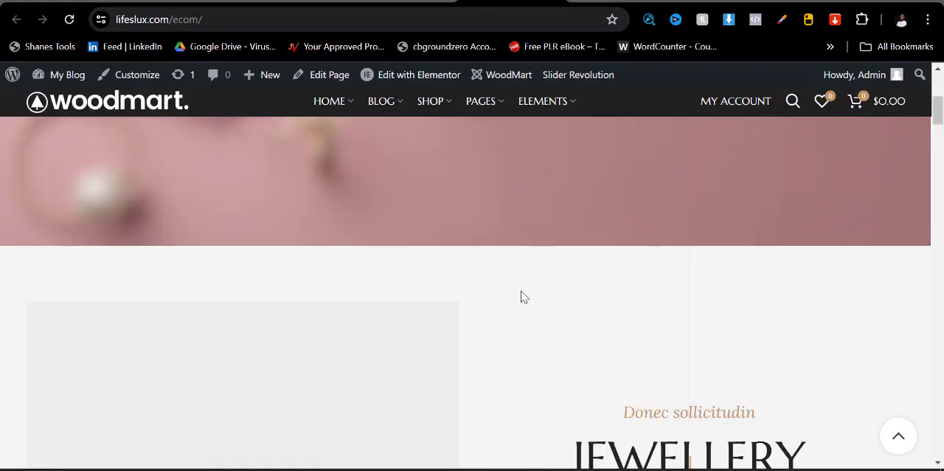
pyautogui.scroll(4, 549, 298)
# - Return to the WoodMart dashboard and set up the Black Friday demo version
pyautogui.click(404, 1)
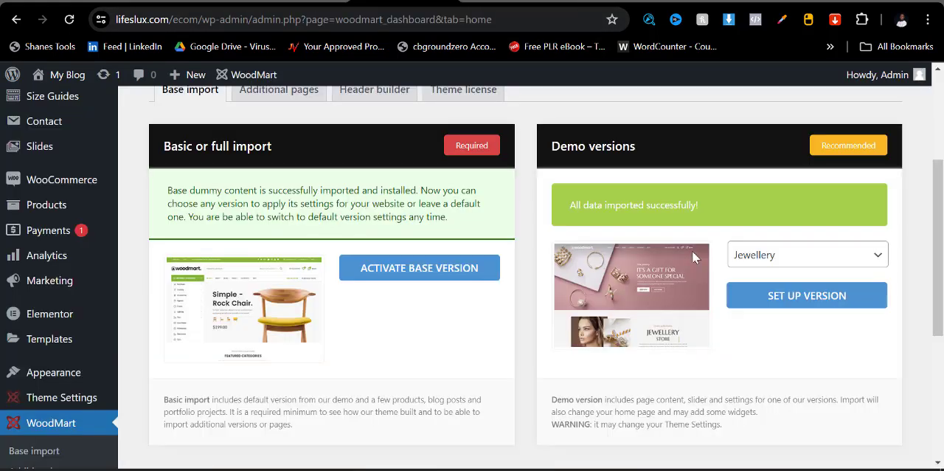
pyautogui.click(773, 264)
pyautogui.scroll(5, 773, 160)
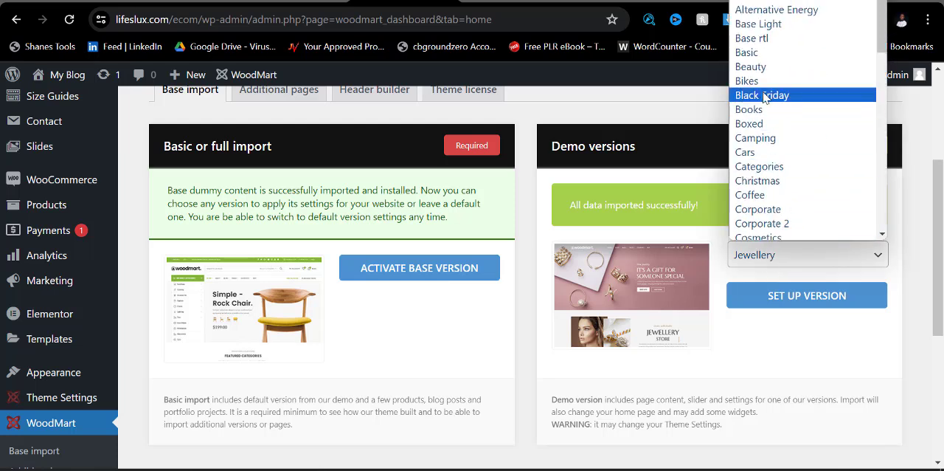
pyautogui.click(771, 103)
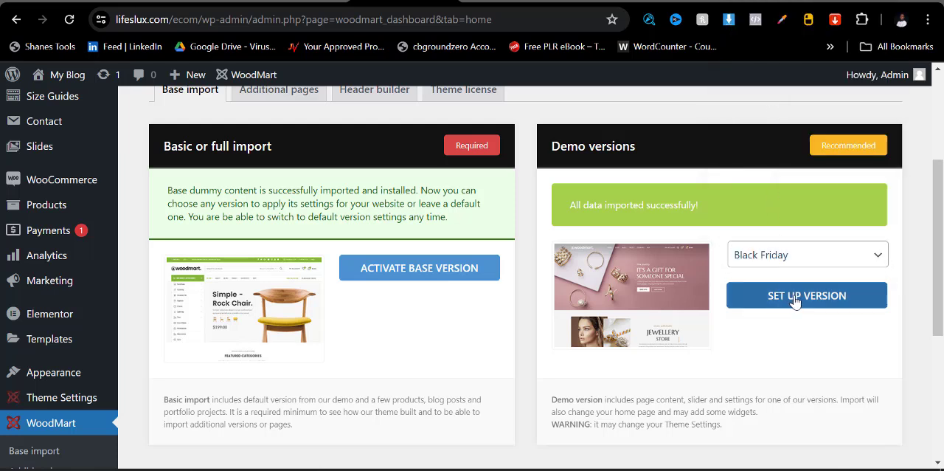
pyautogui.click(795, 297)
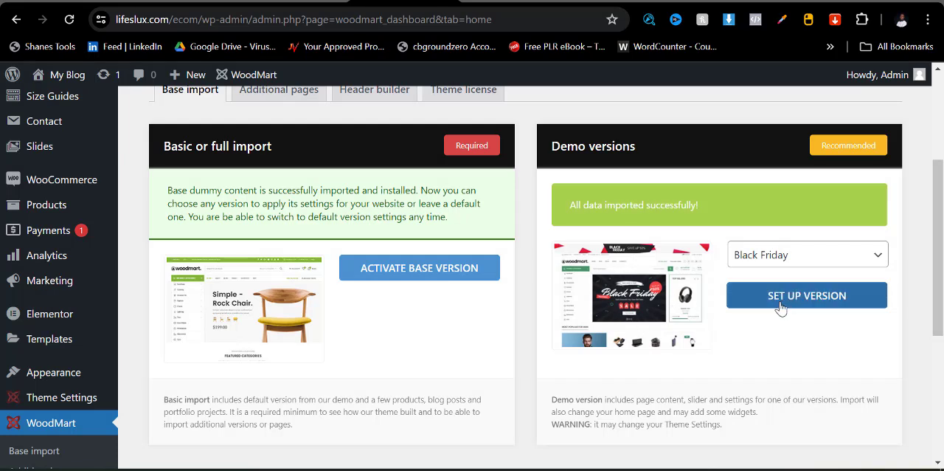
pyautogui.click(781, 305)
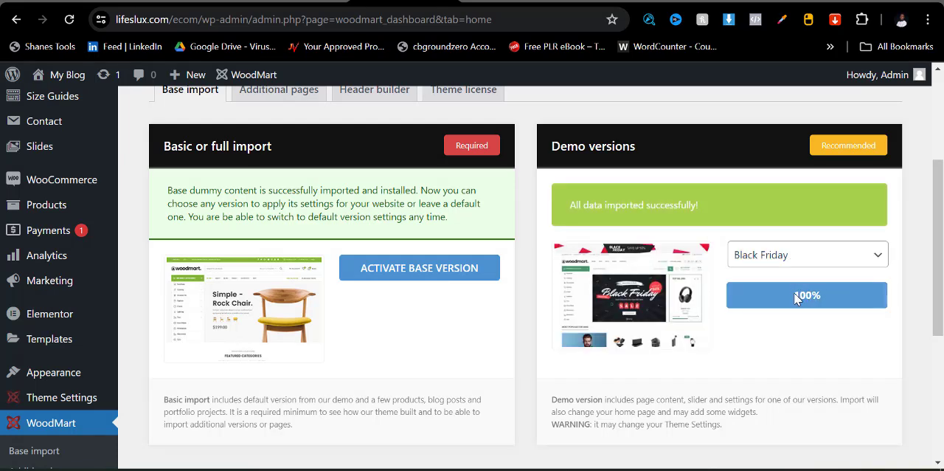
# - Reload the store's home page and examine the Black Friday demo's header, slider and product sections
pyautogui.click(526, 2)
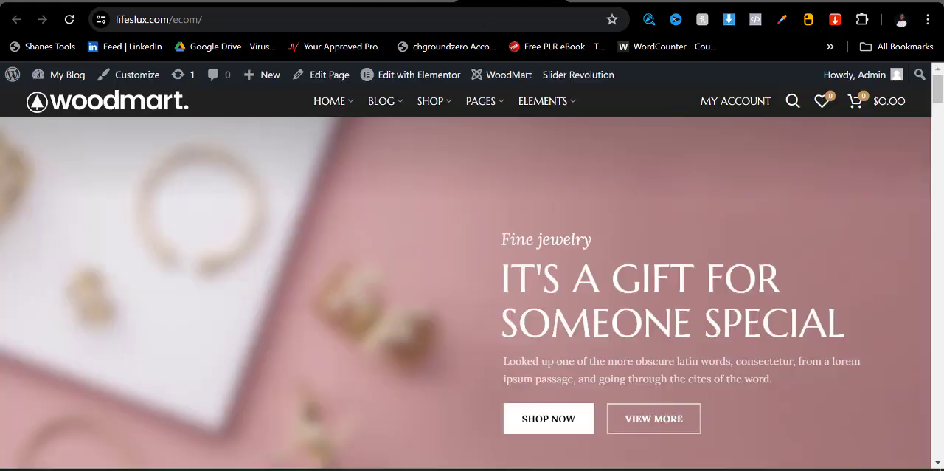
pyautogui.click(70, 19)
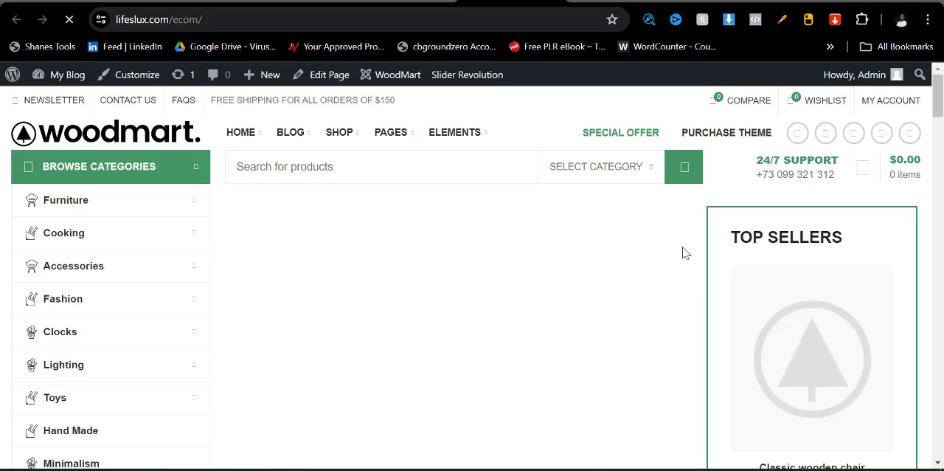
pyautogui.scroll(-6, 481, 306)
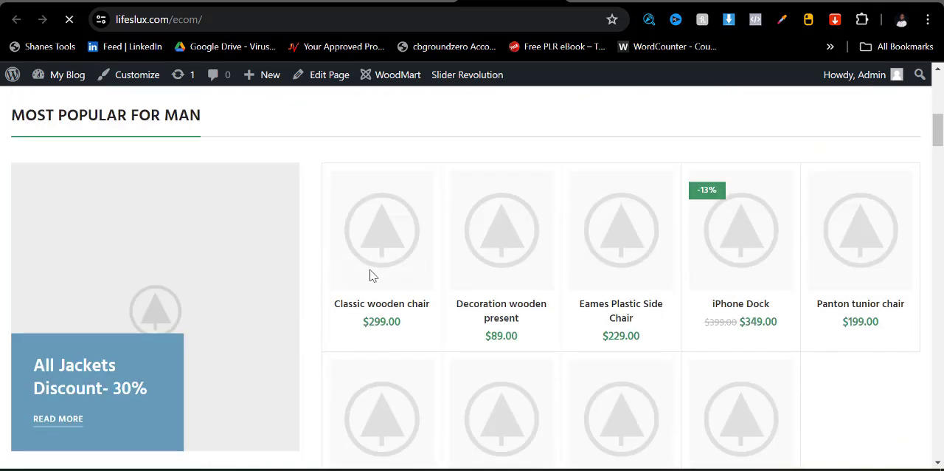
pyautogui.scroll(-2, 371, 274)
pyautogui.scroll(8, 586, 312)
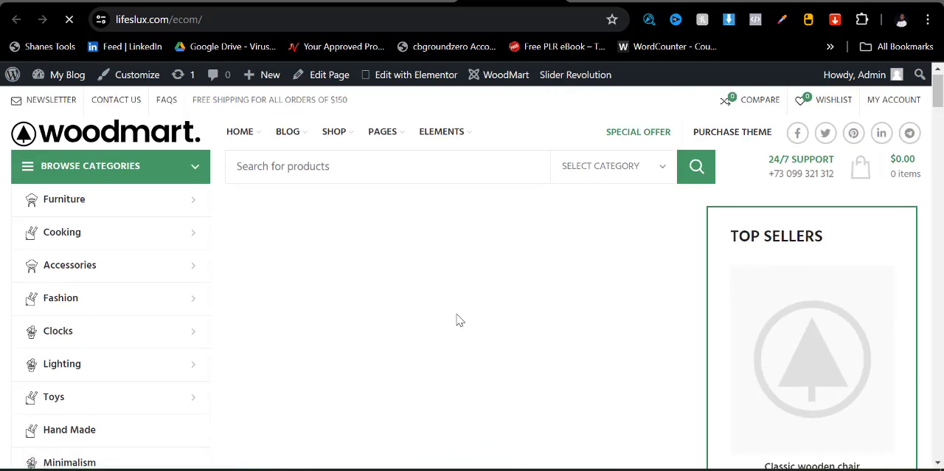
pyautogui.scroll(-3, 442, 346)
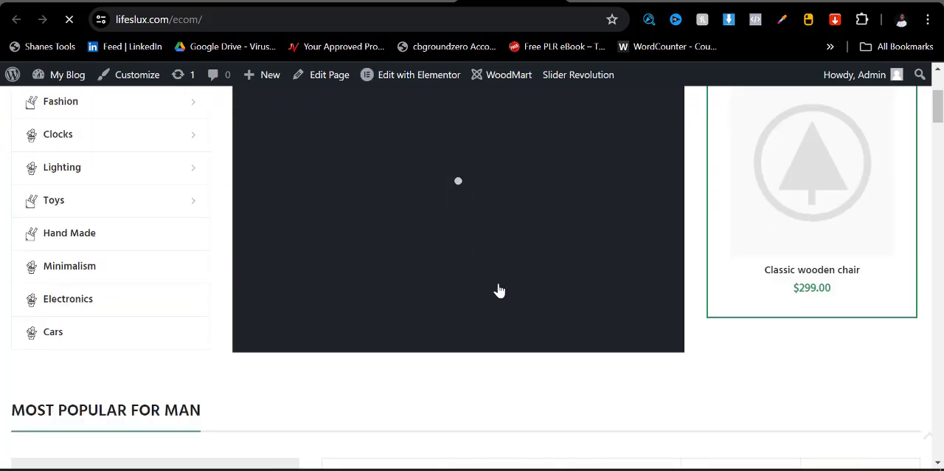
pyautogui.scroll(2, 500, 288)
pyautogui.scroll(1, 449, 329)
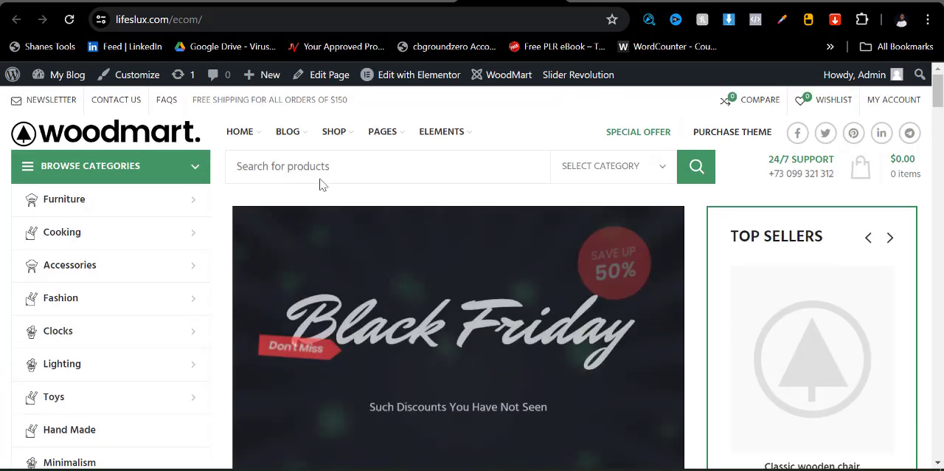
# - Go back to the dashboard and browse through the full list of demo versions
pyautogui.click(403, 1)
pyautogui.click(729, 258)
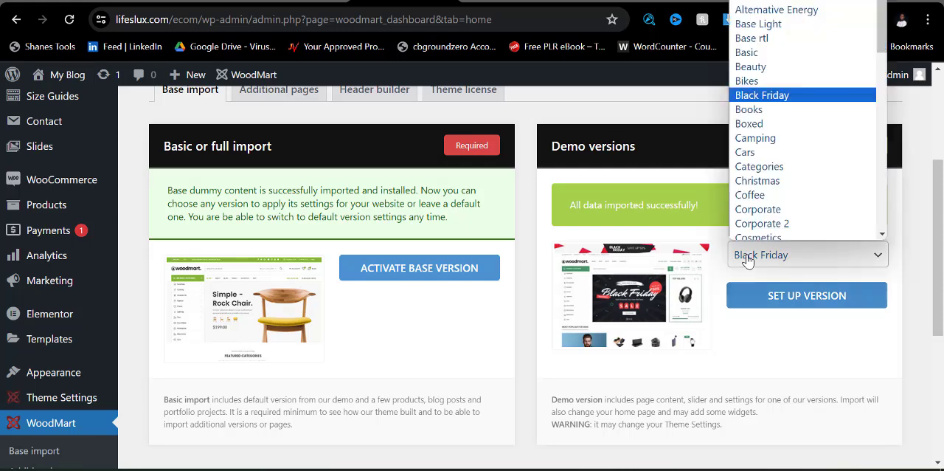
pyautogui.scroll(-5, 769, 109)
pyautogui.scroll(-2, 770, 109)
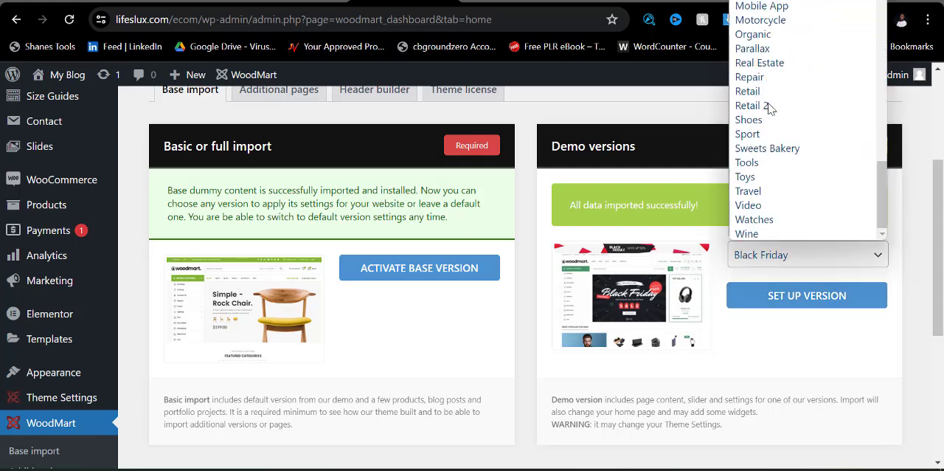
pyautogui.scroll(10, 771, 131)
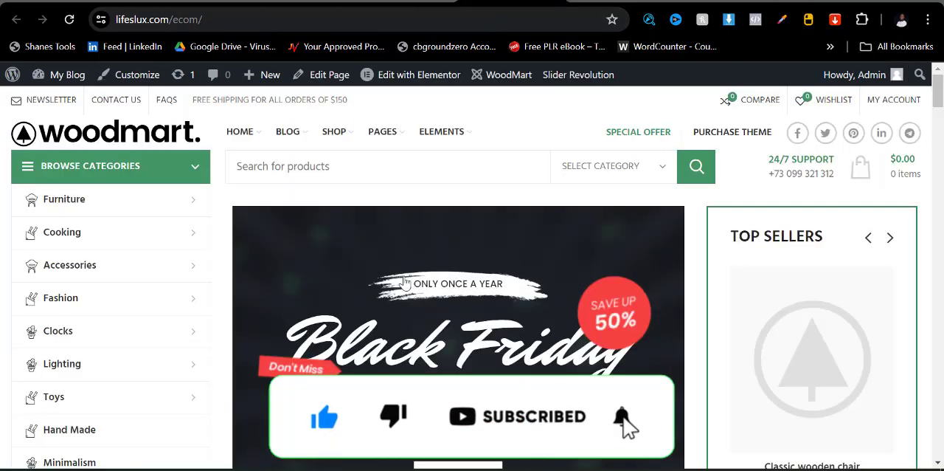
# - Review the product sections of the Black Friday home page once more
pyautogui.scroll(-6, 404, 283)
pyautogui.scroll(2, 405, 283)
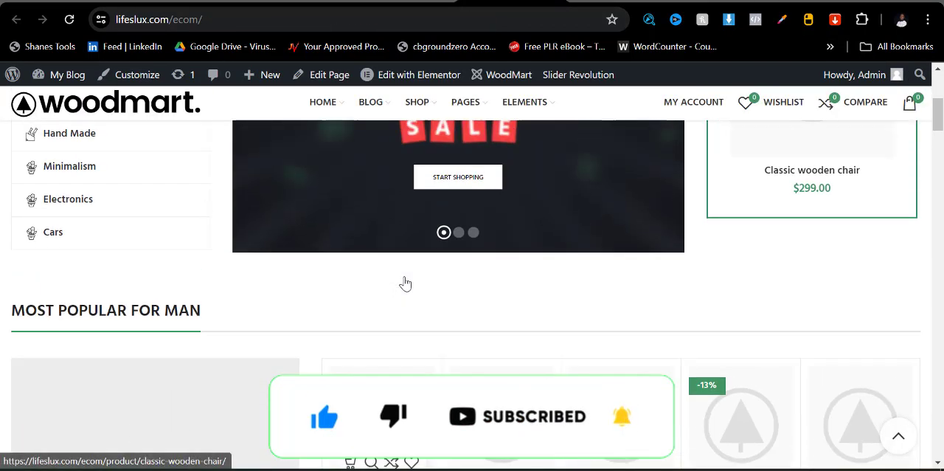
pyautogui.scroll(-8, 404, 284)
pyautogui.scroll(6, 404, 284)
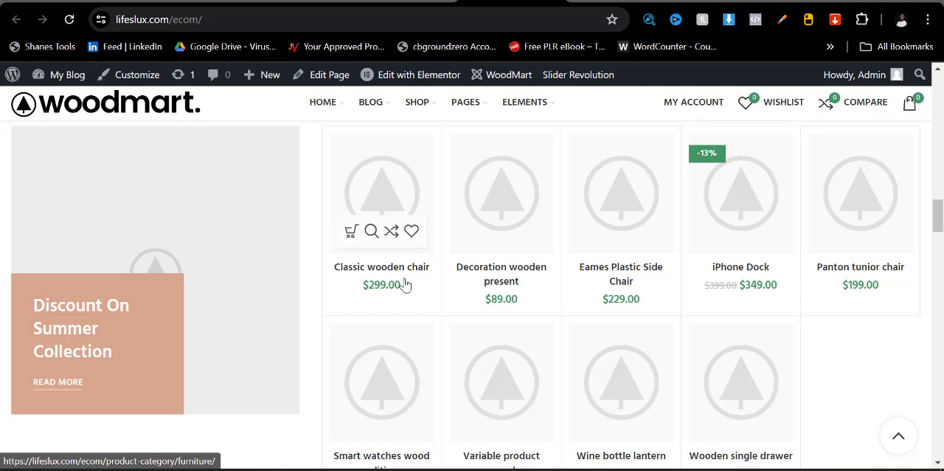
# - Return to the WordPress admin and open the product categories page
pyautogui.click(396, 1)
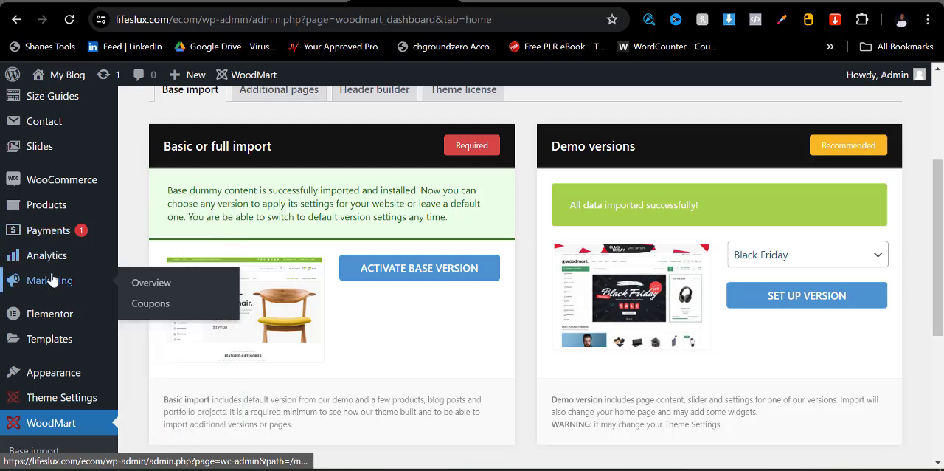
pyautogui.moveTo(40, 208)
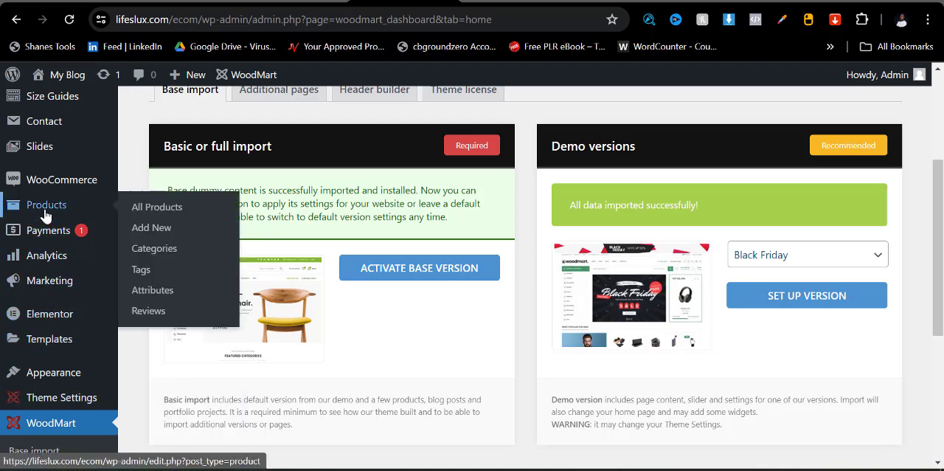
pyautogui.click(170, 253)
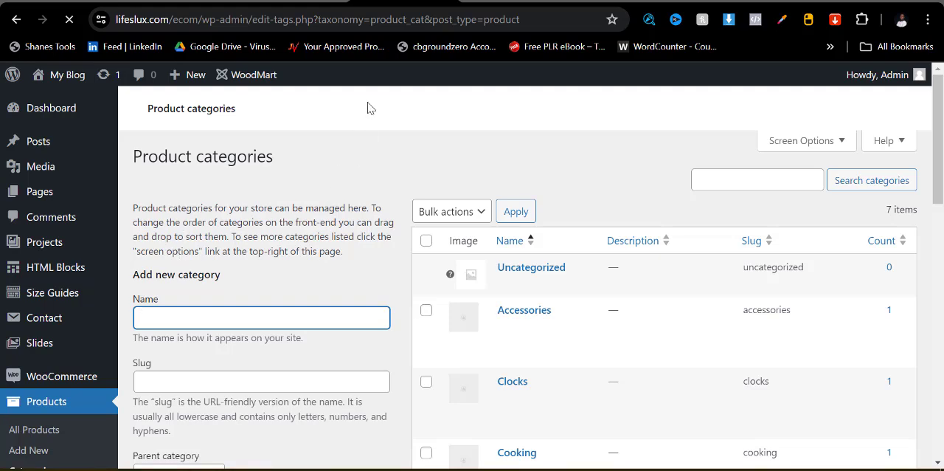
# - Select all demo product categories and delete them in bulk, leaving only Uncategorized
pyautogui.scroll(-5, 516, 339)
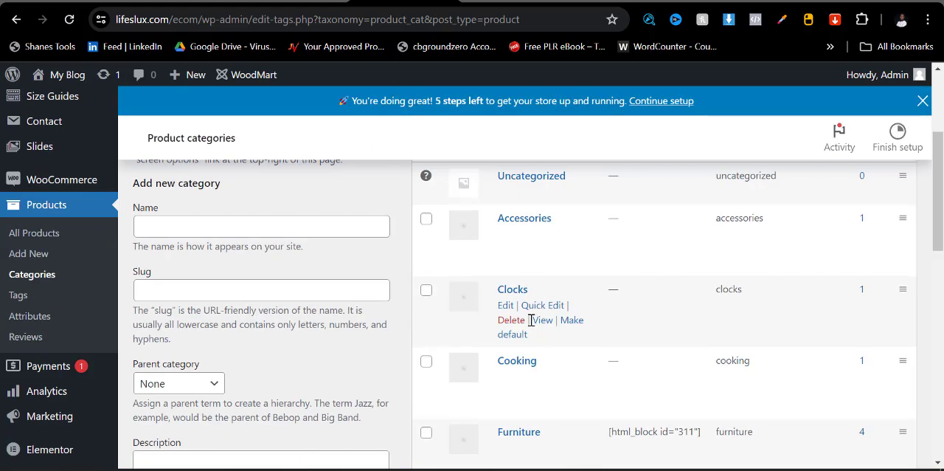
pyautogui.scroll(6, 523, 368)
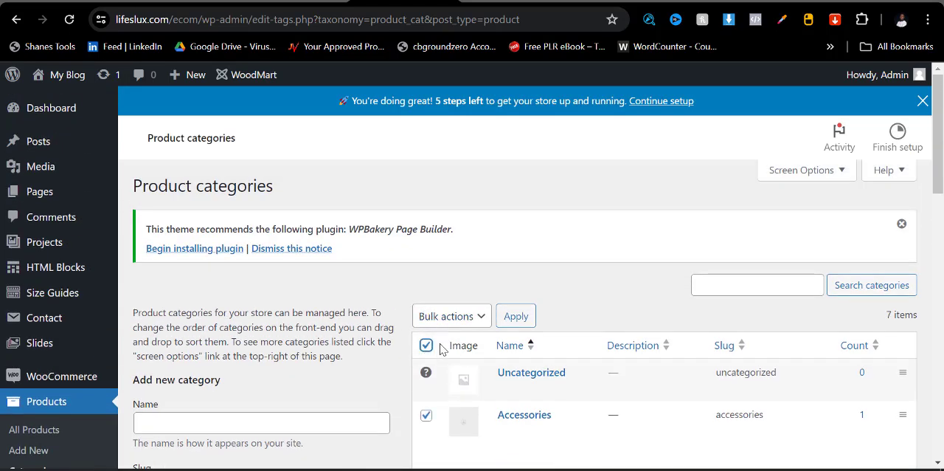
pyautogui.scroll(-1, 440, 348)
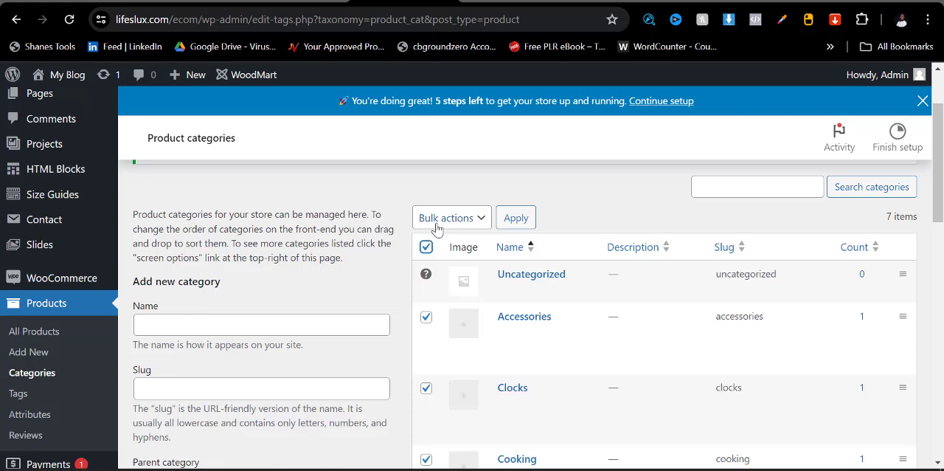
pyautogui.click(432, 219)
pyautogui.click(435, 253)
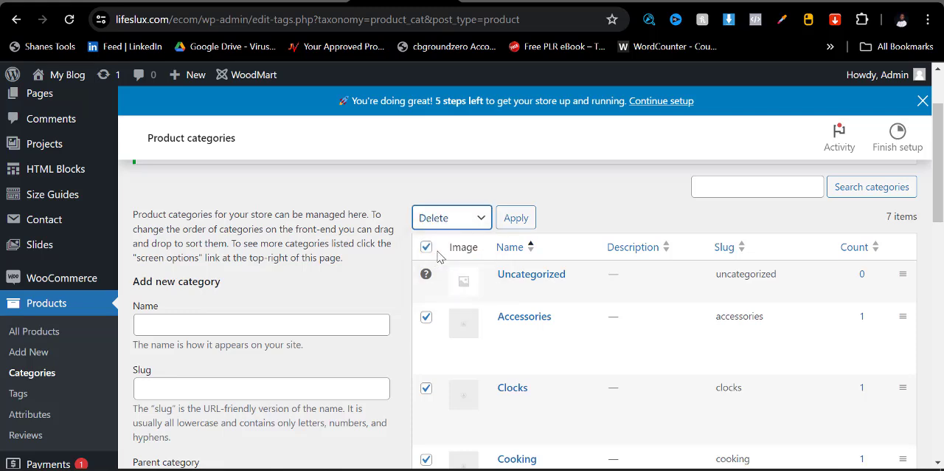
pyautogui.click(517, 220)
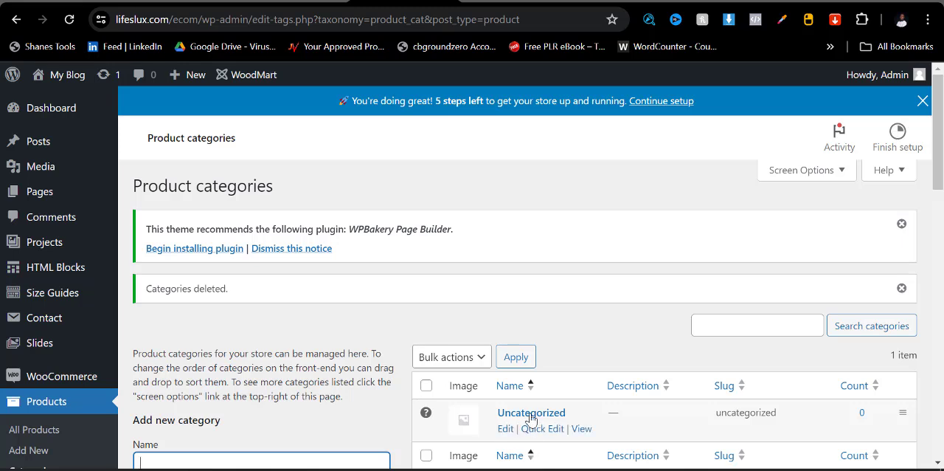
# - Edit the Uncategorized product category, setting both its name and slug to Accessories
pyautogui.click(505, 431)
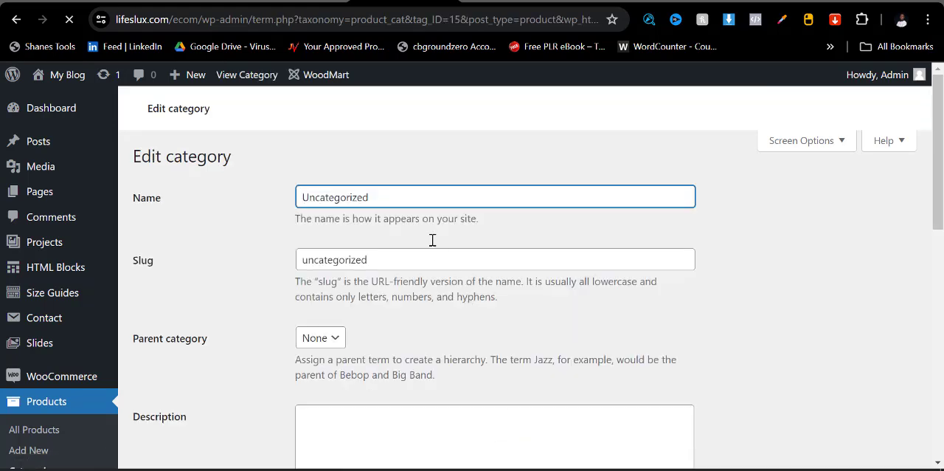
pyautogui.click(380, 267)
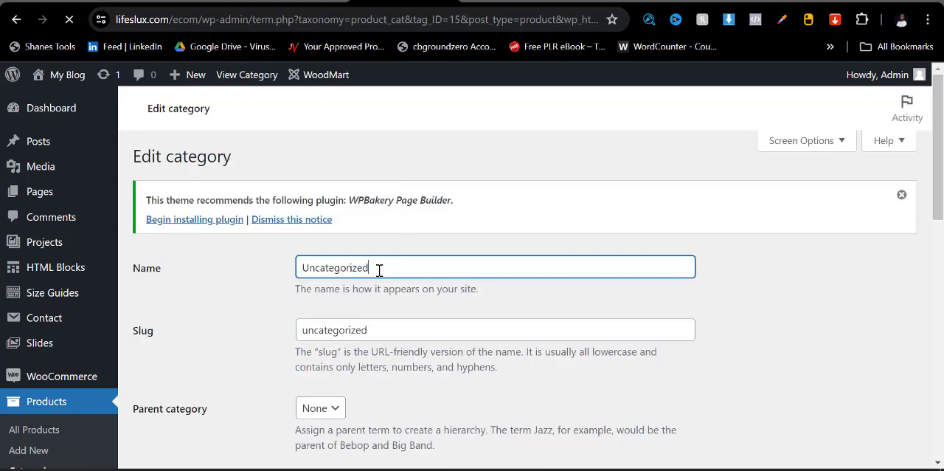
pyautogui.hotkey('ctrl', 'a')
pyautogui.write('Ac')
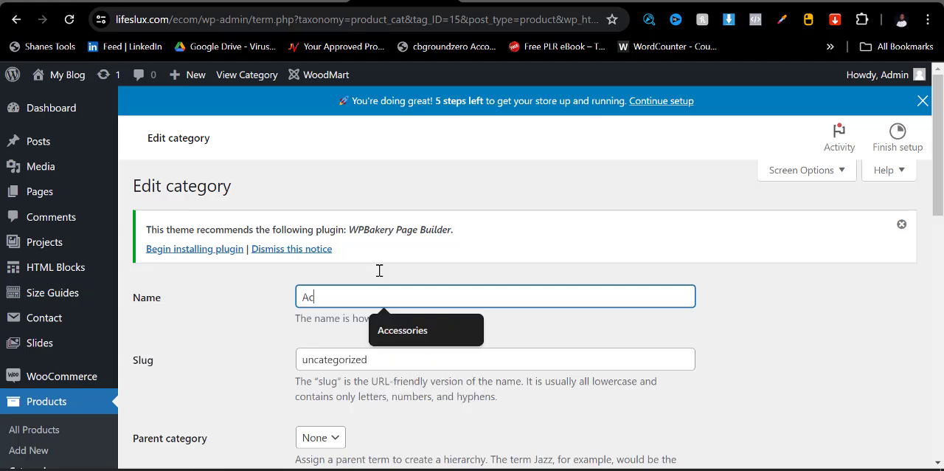
pyautogui.write('ces')
pyautogui.click(391, 330)
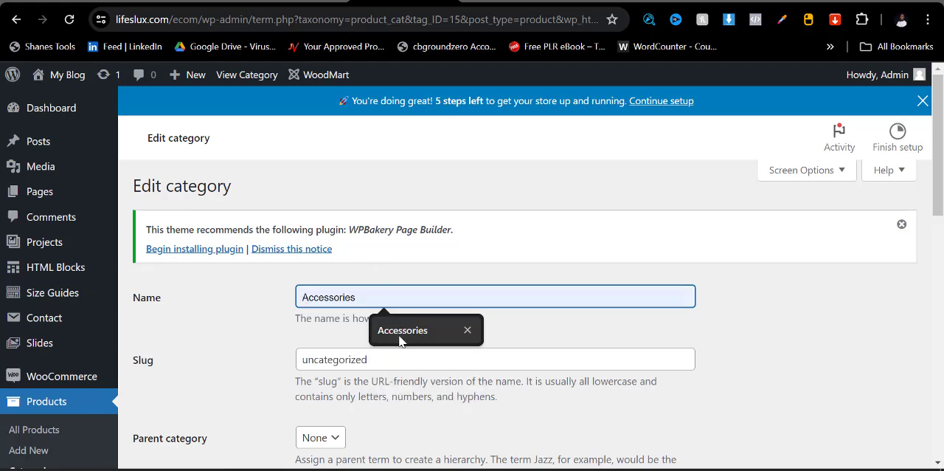
pyautogui.click(388, 360)
pyautogui.hotkey('ctrl', 'a')
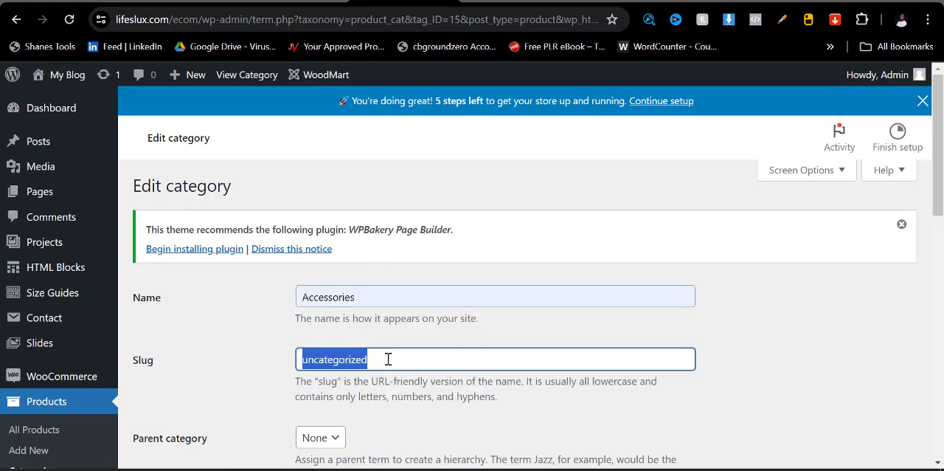
pyautogui.write('Accessories')
pyautogui.click(392, 385)
# - Upload images, images (1) and images (2) from the Downloads folder for the Accessories category thumbnail
pyautogui.scroll(-5, 394, 348)
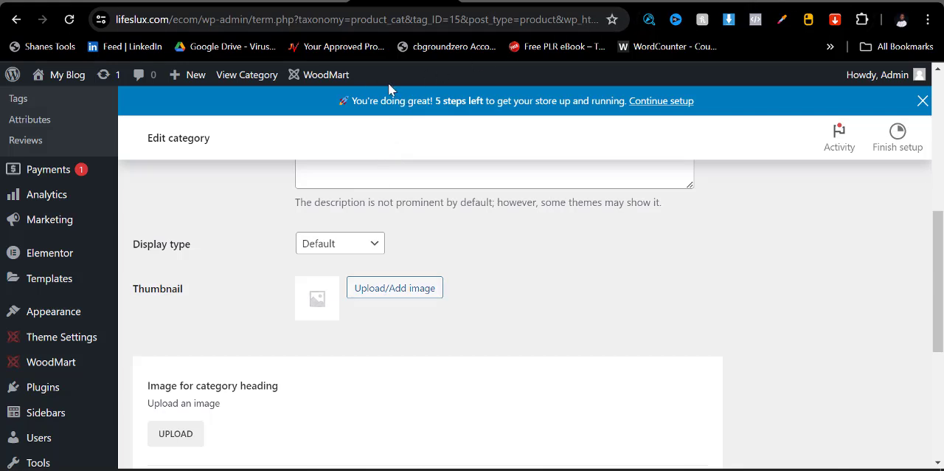
pyautogui.scroll(2, 440, 302)
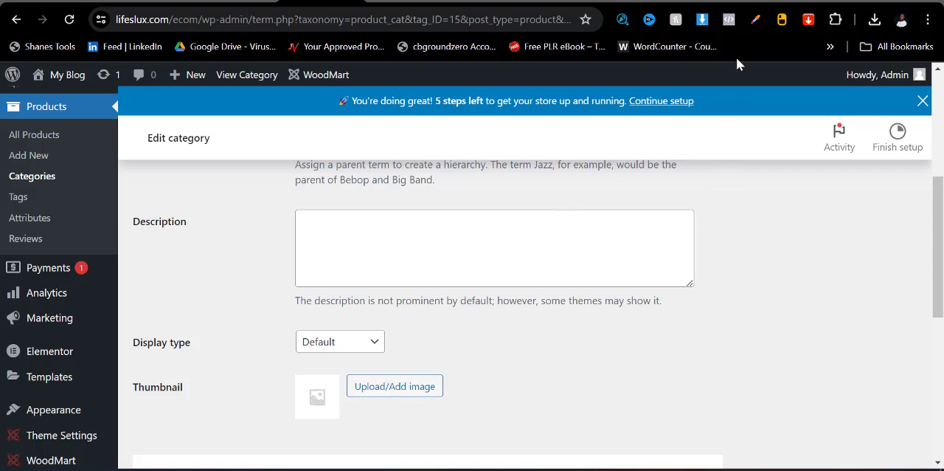
pyautogui.click(369, 389)
pyautogui.click(74, 141)
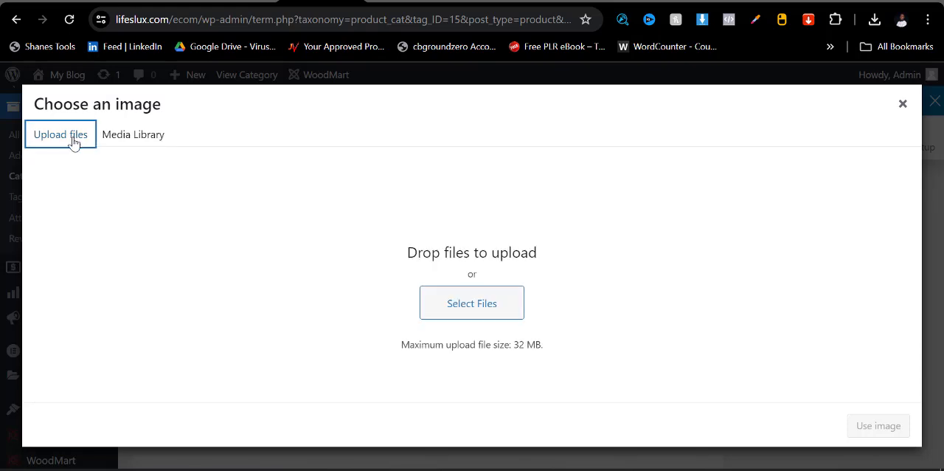
pyautogui.click(435, 307)
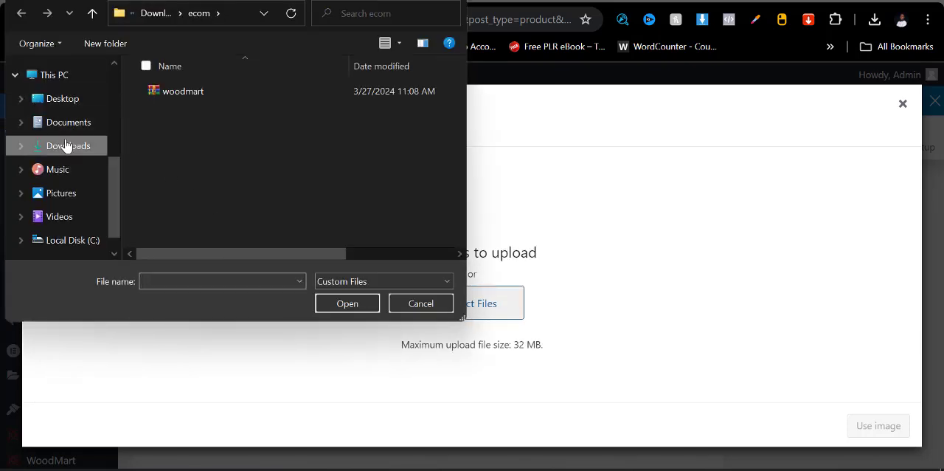
pyautogui.click(66, 147)
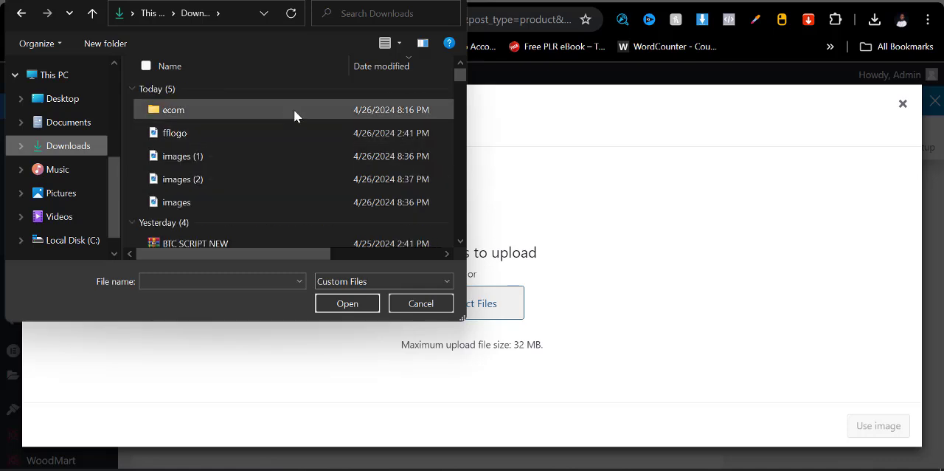
pyautogui.click(234, 108)
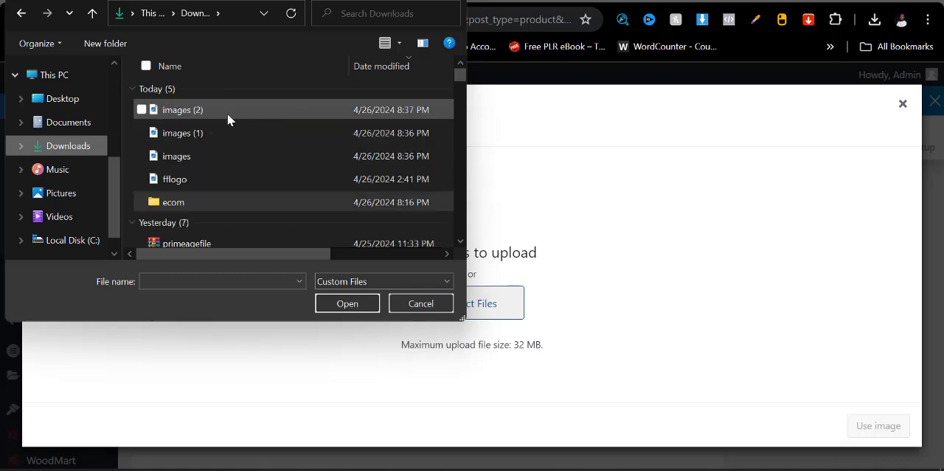
pyautogui.hotkey('shift', 'Down')
pyautogui.hotkey('shift', 'Down')
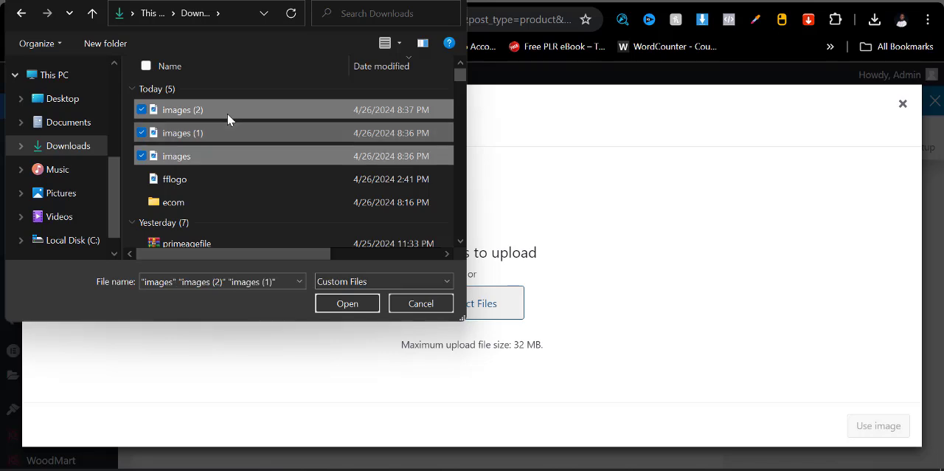
pyautogui.click(347, 303)
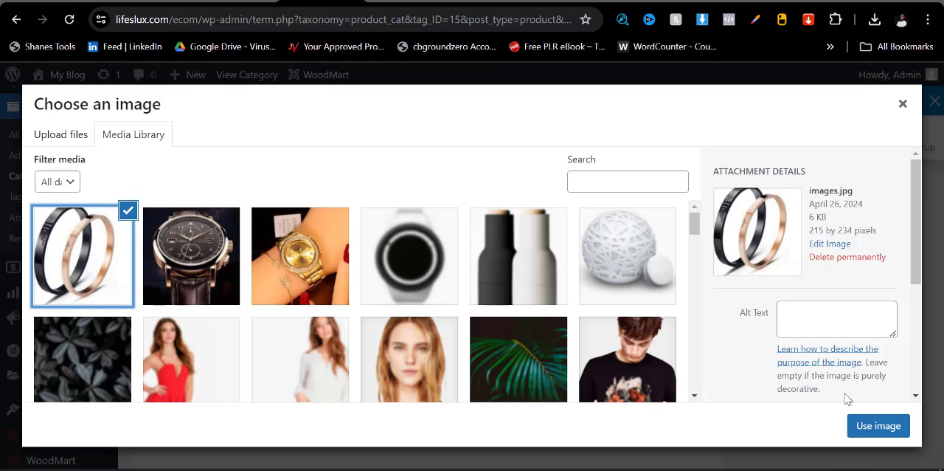
# - Use the bracelets picture images.jpg as the thumbnail, update the Accessories category and return to the category list
pyautogui.click(878, 425)
pyautogui.scroll(-3, 243, 341)
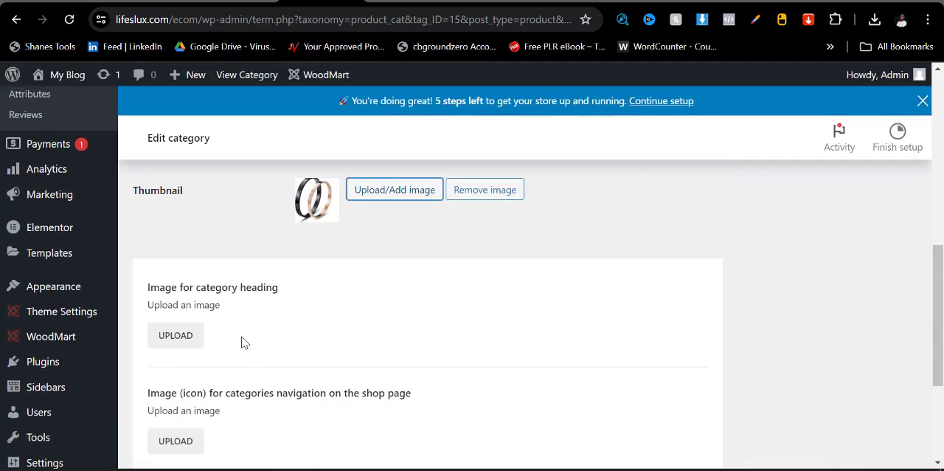
pyautogui.scroll(-3, 244, 342)
pyautogui.click(160, 408)
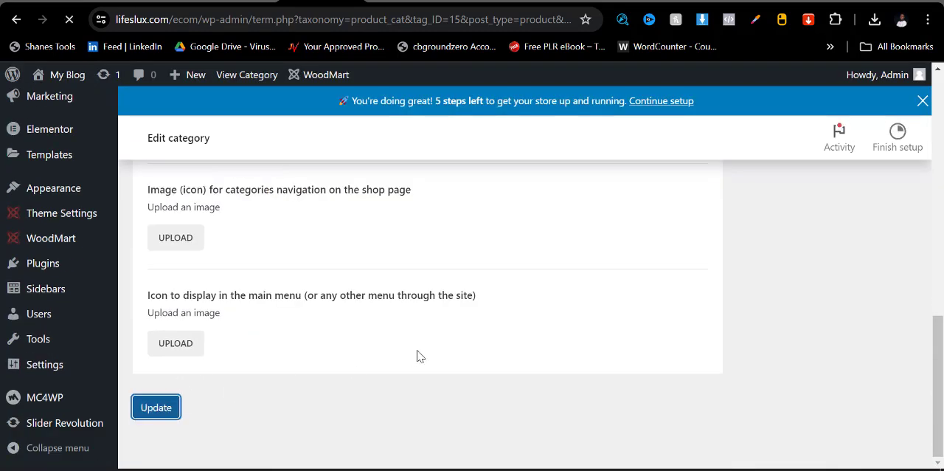
pyautogui.scroll(8, 445, 336)
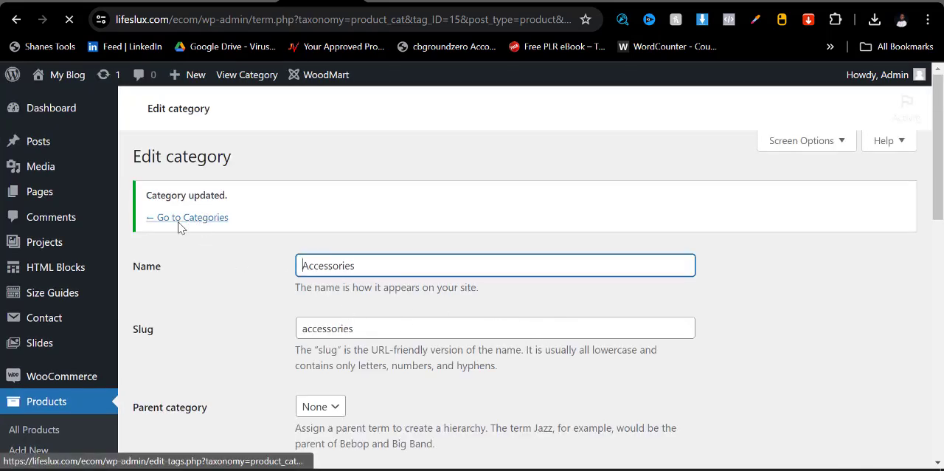
pyautogui.click(172, 285)
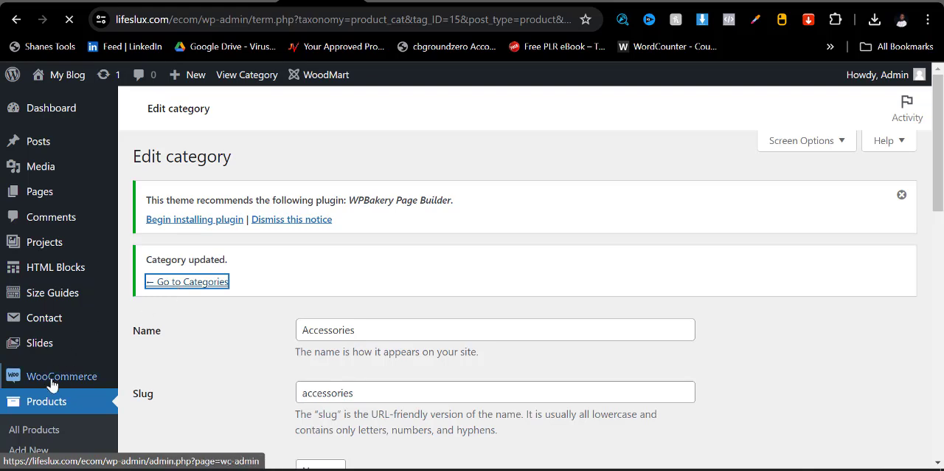
# - Fill in a new product category with Men Watches as both name and slug
pyautogui.scroll(-4, 54, 379)
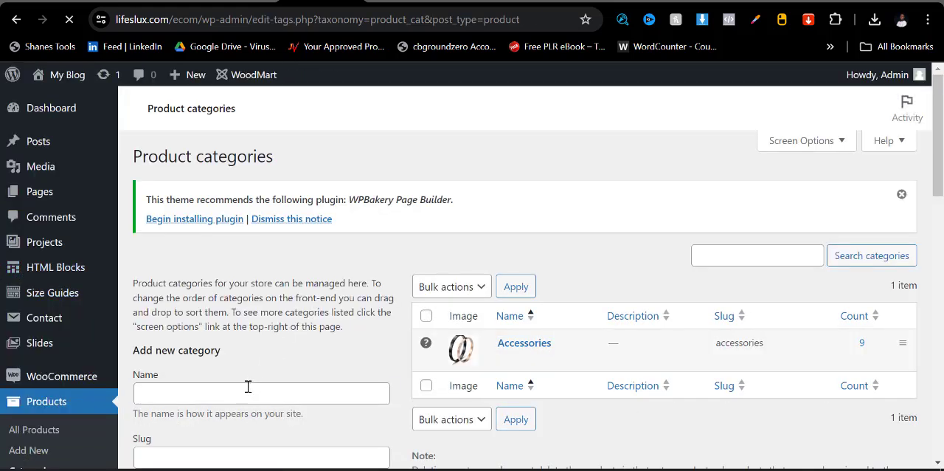
pyautogui.click(238, 396)
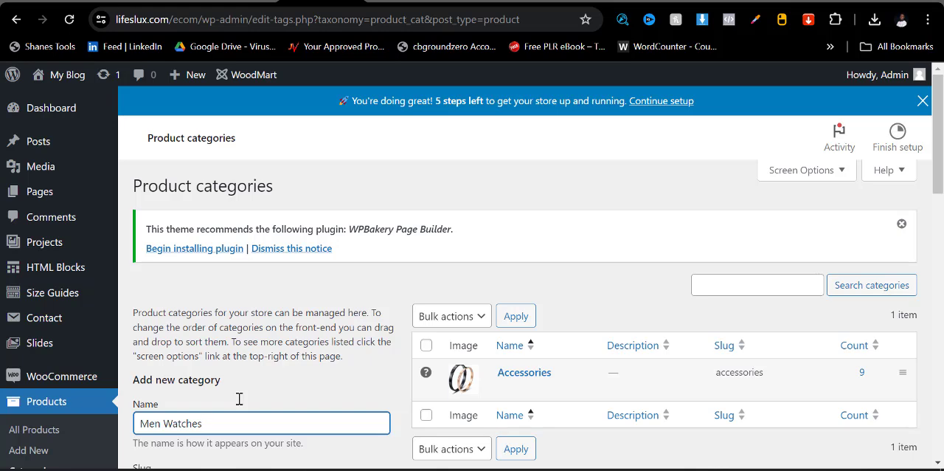
pyautogui.scroll(-3, 239, 398)
pyautogui.hotkey('ctrl', 'a')
pyautogui.hotkey('ctrl', 'c')
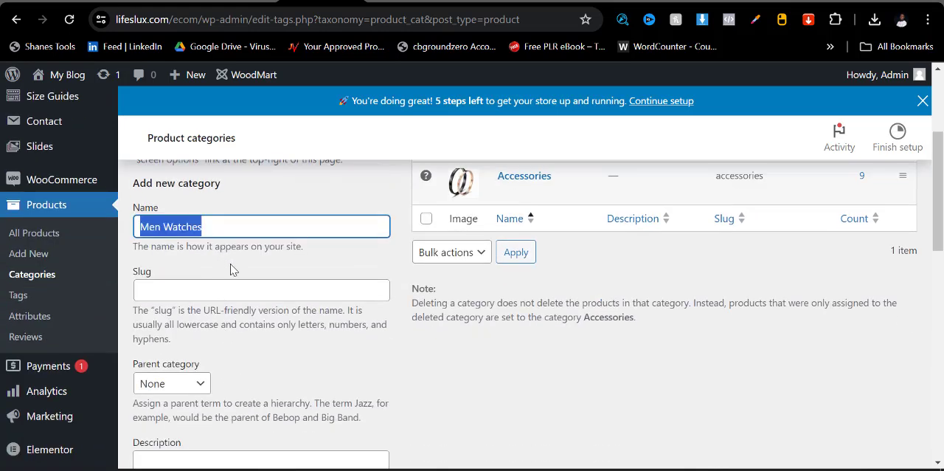
pyautogui.click(231, 285)
pyautogui.hotkey('ctrl', 'v')
pyautogui.scroll(-4, 232, 324)
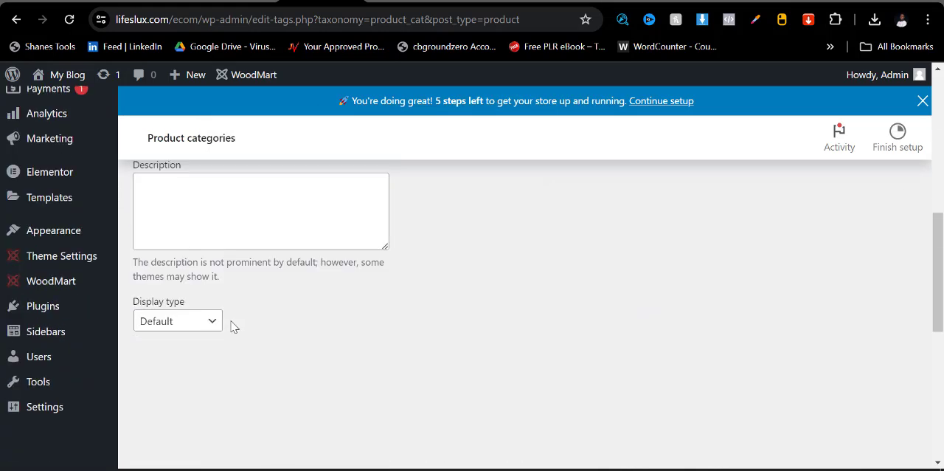
# - Set images-1.jpg from the media library as the Men Watches thumbnail and add the category
pyautogui.click(226, 360)
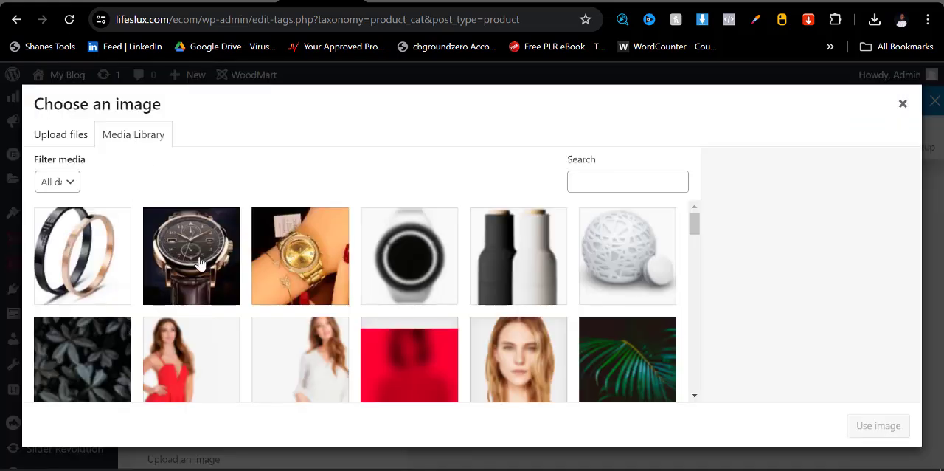
pyautogui.click(199, 265)
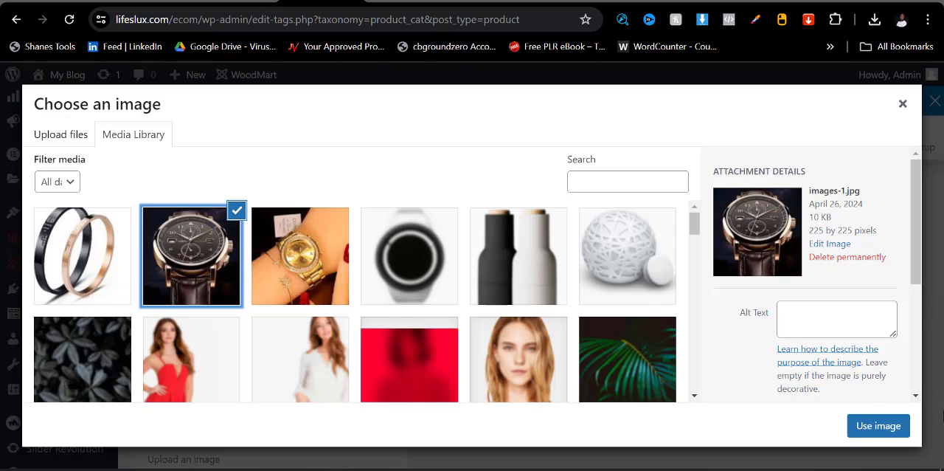
pyautogui.click(879, 426)
pyautogui.scroll(-5, 365, 394)
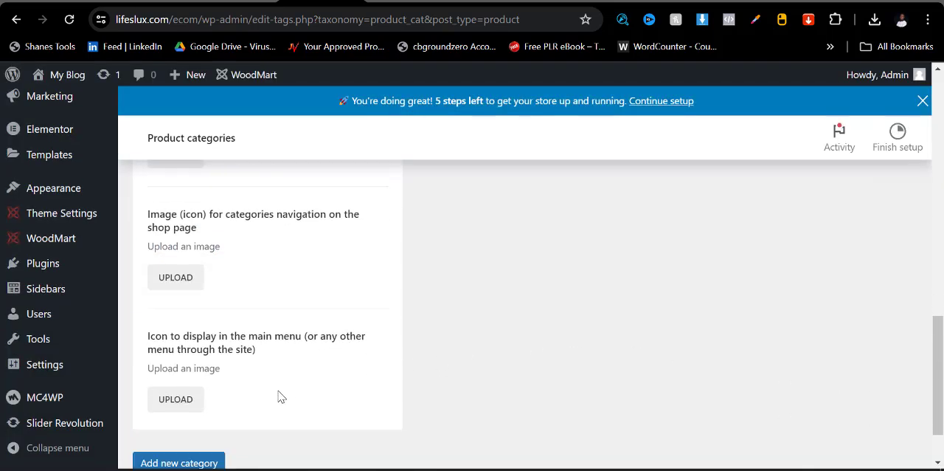
pyautogui.scroll(-1, 281, 397)
pyautogui.click(185, 391)
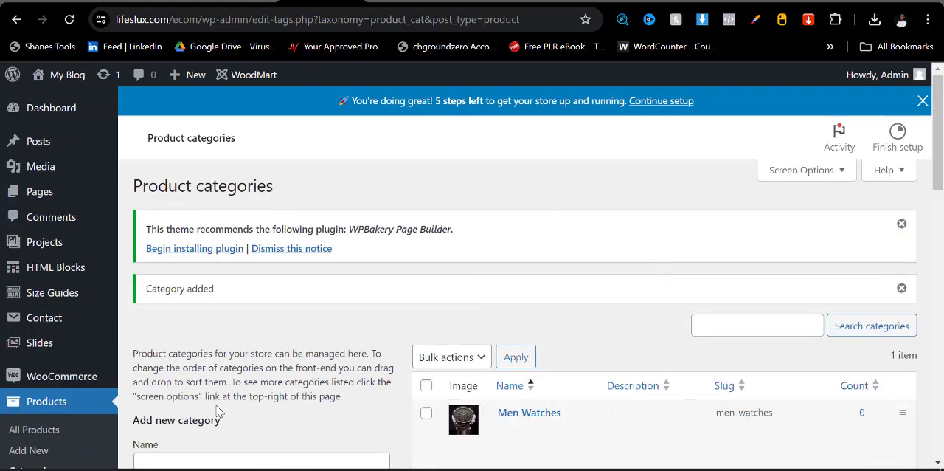
# - Fill in another product category with Women Watches as both name and slug
pyautogui.scroll(-3, 217, 411)
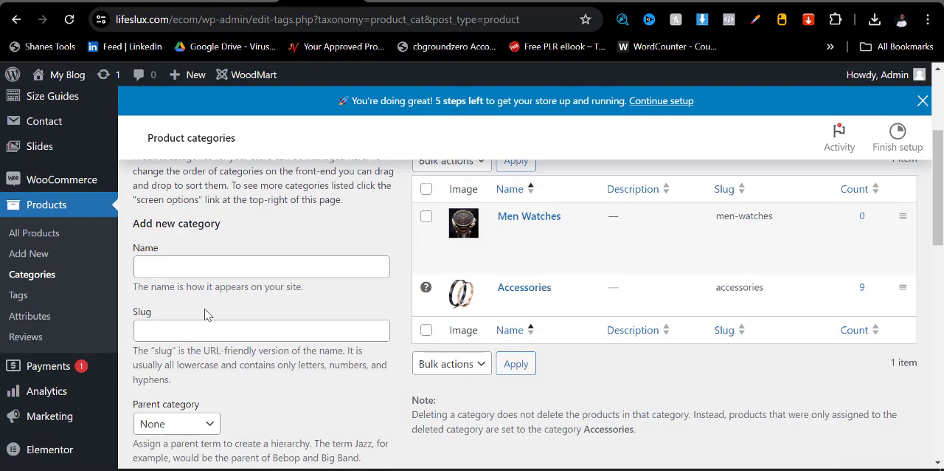
pyautogui.click(209, 269)
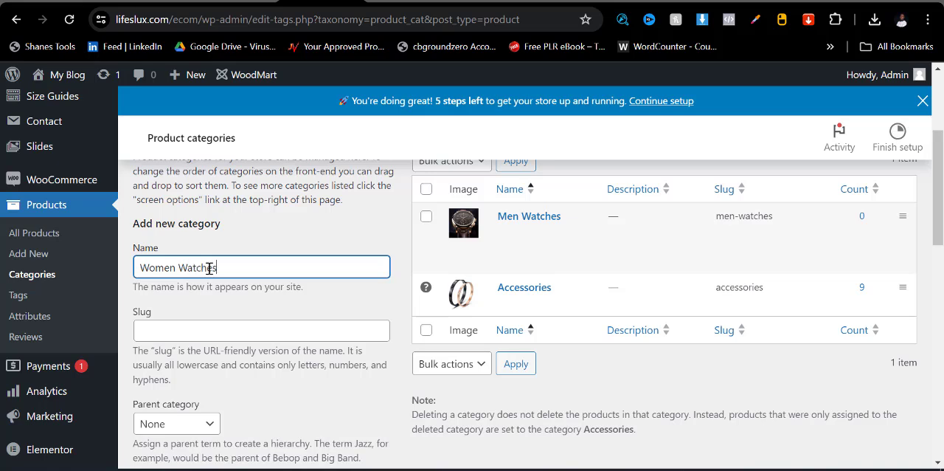
pyautogui.tripleClick(210, 268)
pyautogui.hotkey('ctrl', 'c')
pyautogui.click(207, 332)
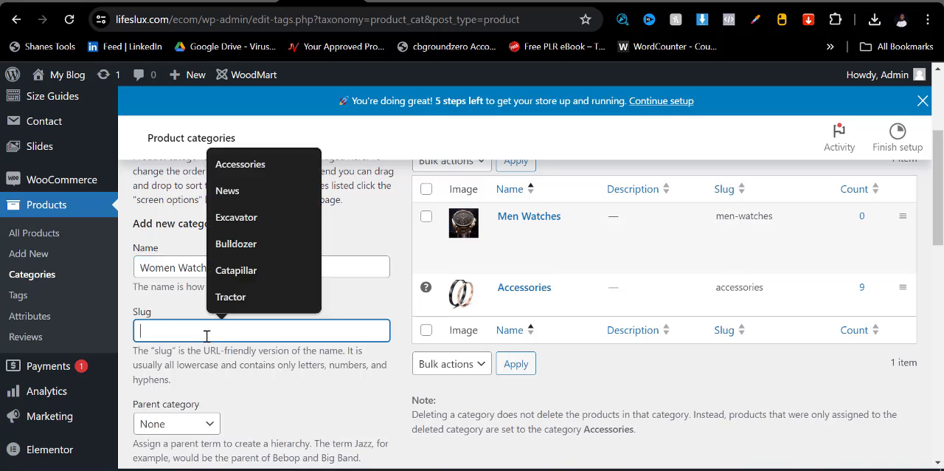
pyautogui.hotkey('ctrl', 'v')
pyautogui.scroll(-5, 221, 339)
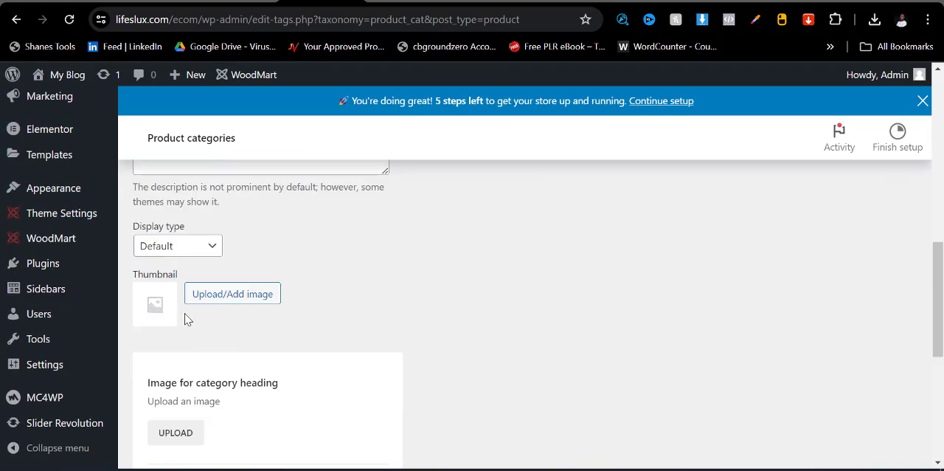
# - Set the gold watch picture images-2.jpg as the Women Watches thumbnail and add the category
pyautogui.click(207, 299)
pyautogui.click(282, 272)
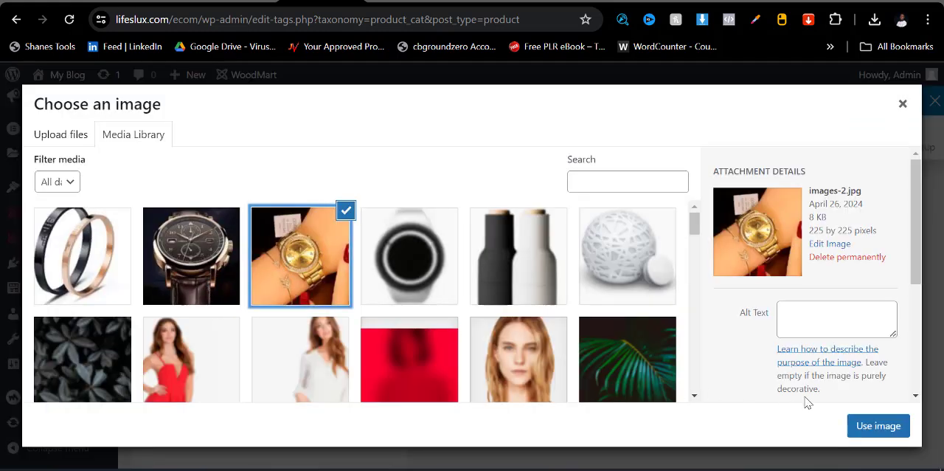
pyautogui.click(878, 425)
pyautogui.scroll(-5, 258, 402)
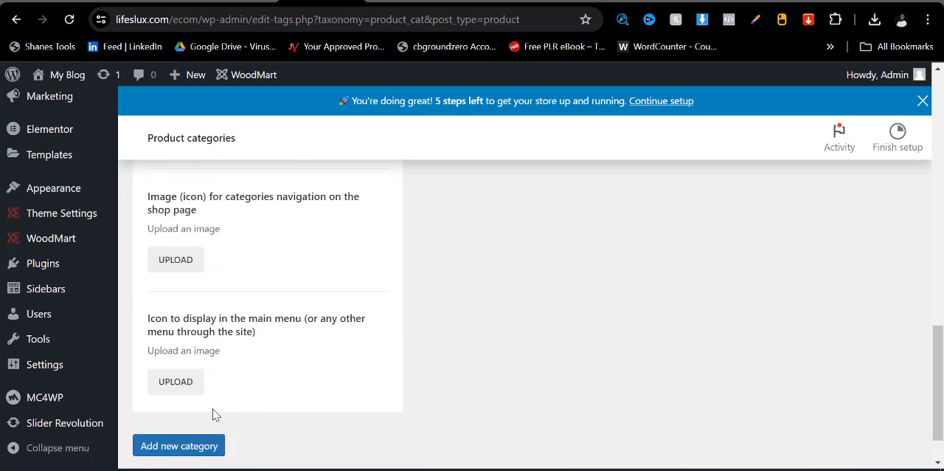
pyautogui.click(191, 390)
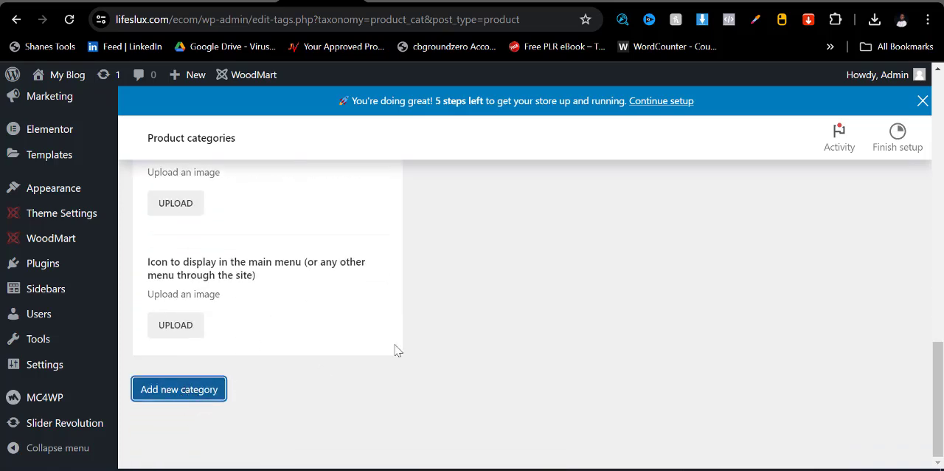
pyautogui.scroll(8, 706, 312)
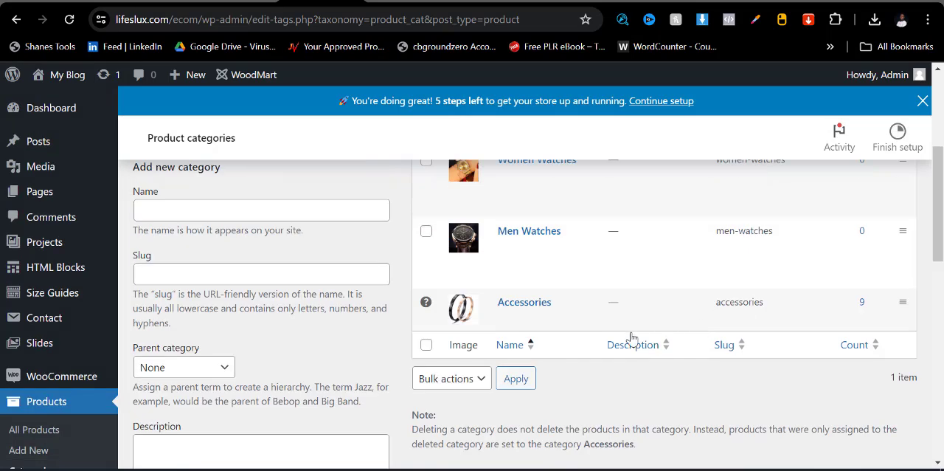
pyautogui.scroll(-3, 527, 432)
pyautogui.scroll(3, 565, 316)
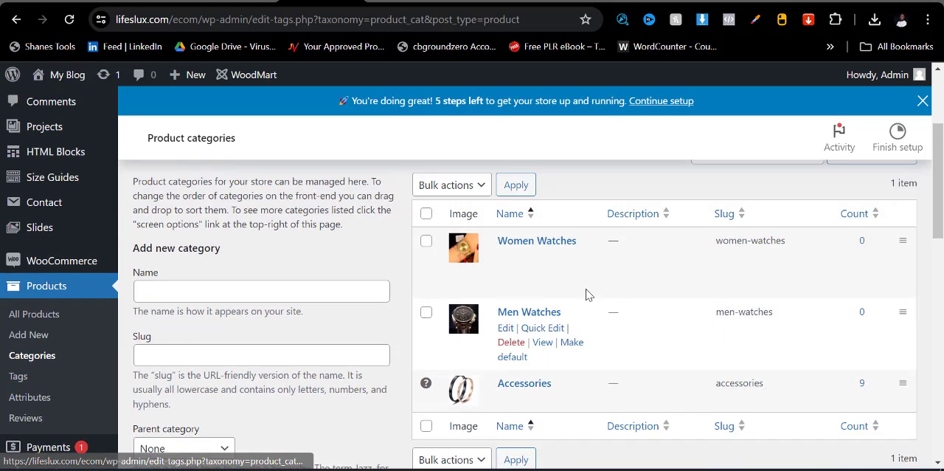
pyautogui.scroll(-1, 518, 386)
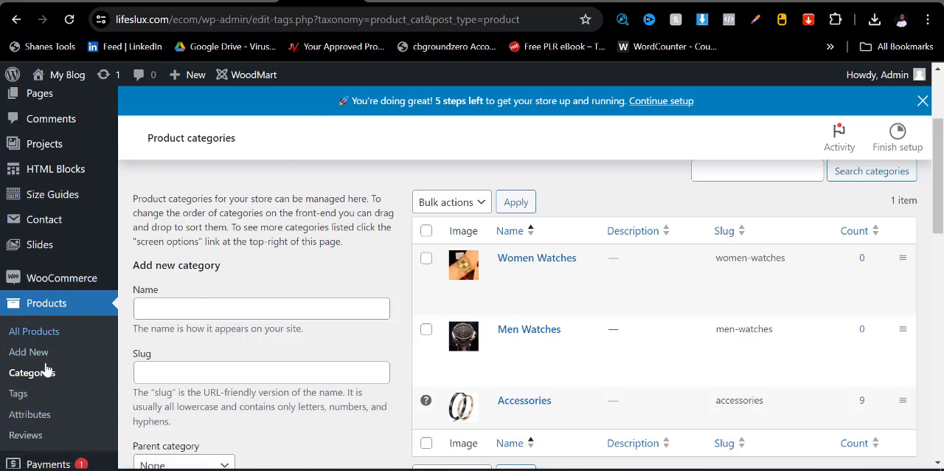
# - Open the site's menu management page and load the Main navigation menu for editing
pyautogui.scroll(-2, 44, 366)
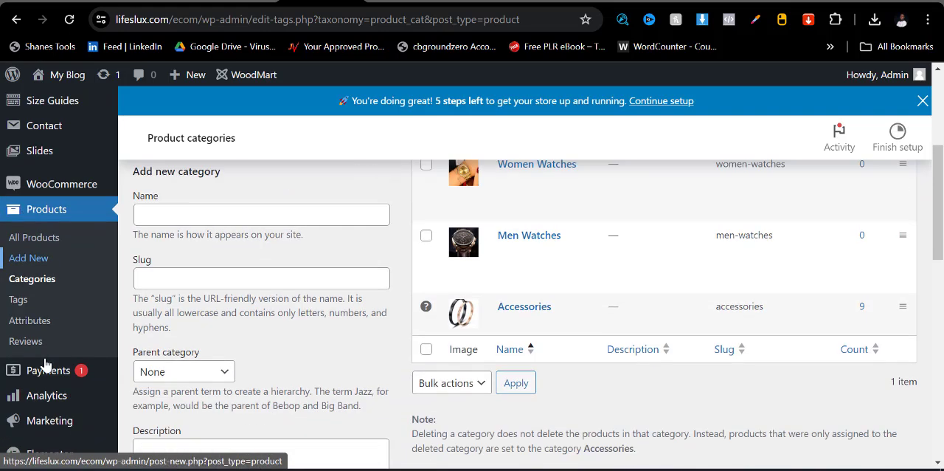
pyautogui.scroll(-4, 67, 389)
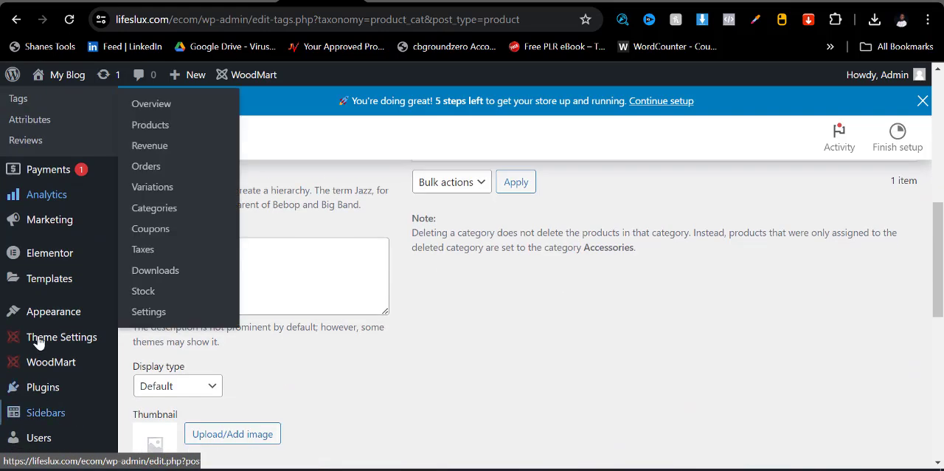
pyautogui.moveTo(43, 322)
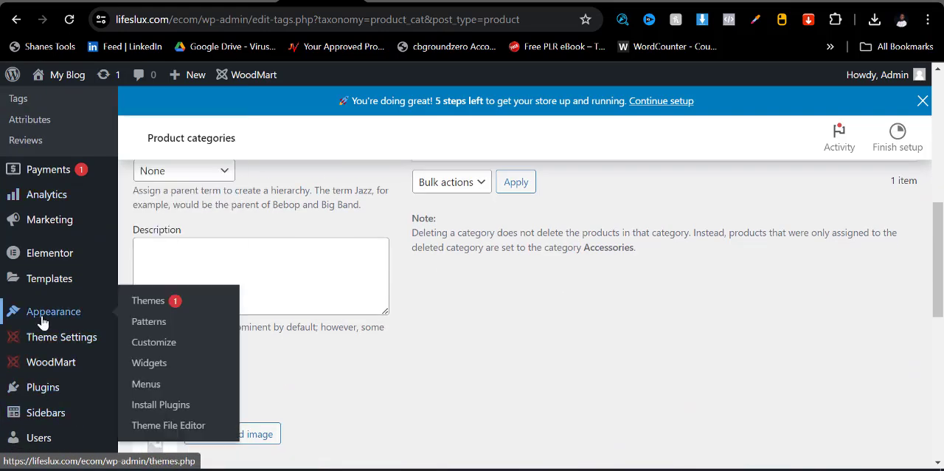
pyautogui.click(150, 390)
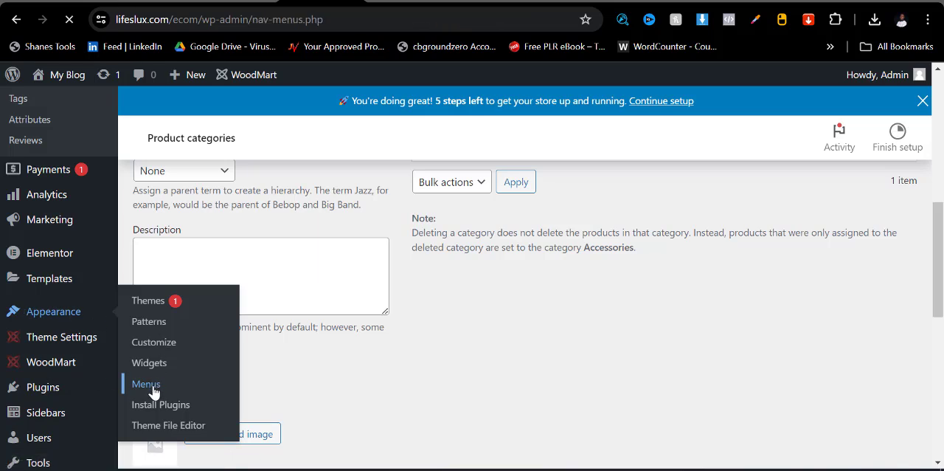
pyautogui.scroll(-4, 476, 339)
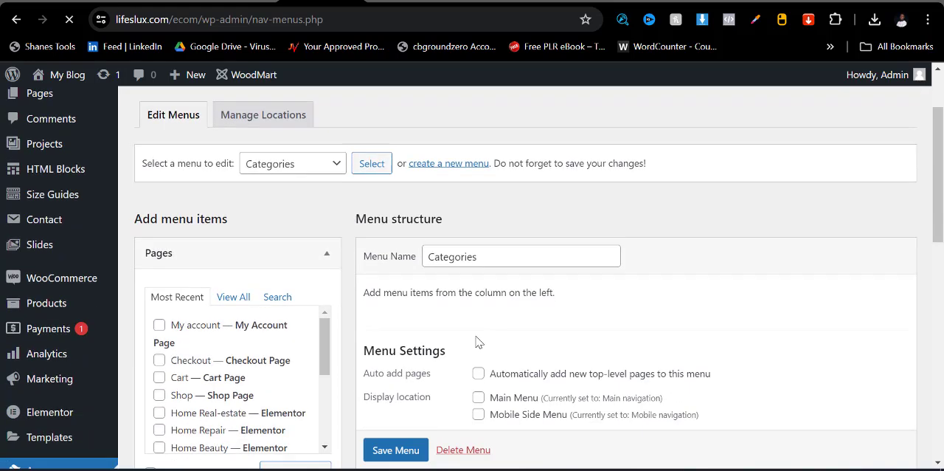
pyautogui.scroll(4, 455, 334)
pyautogui.click(333, 263)
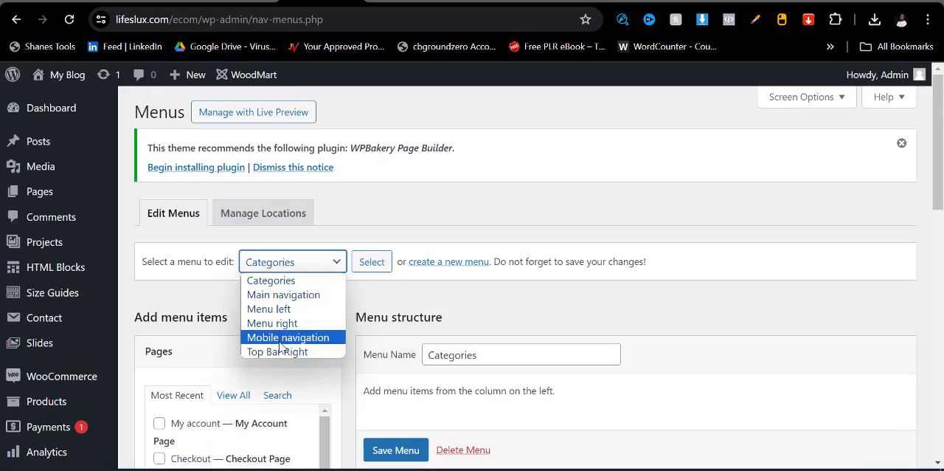
pyautogui.click(269, 298)
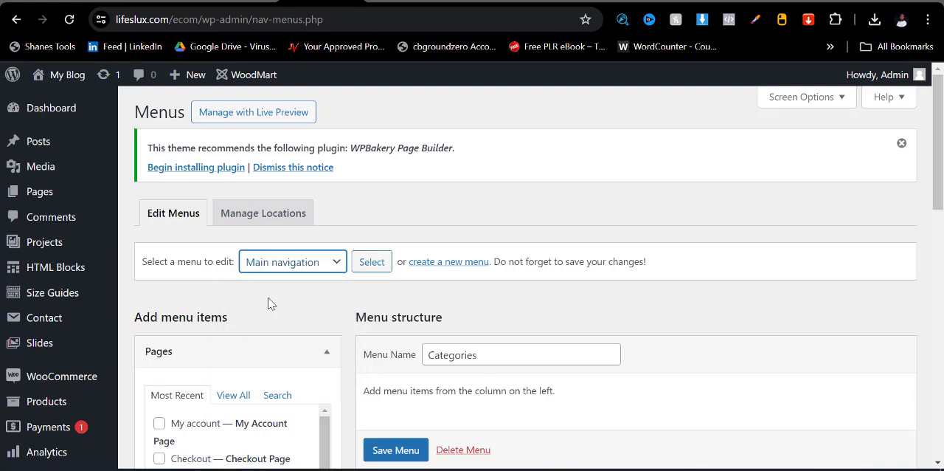
pyautogui.click(370, 267)
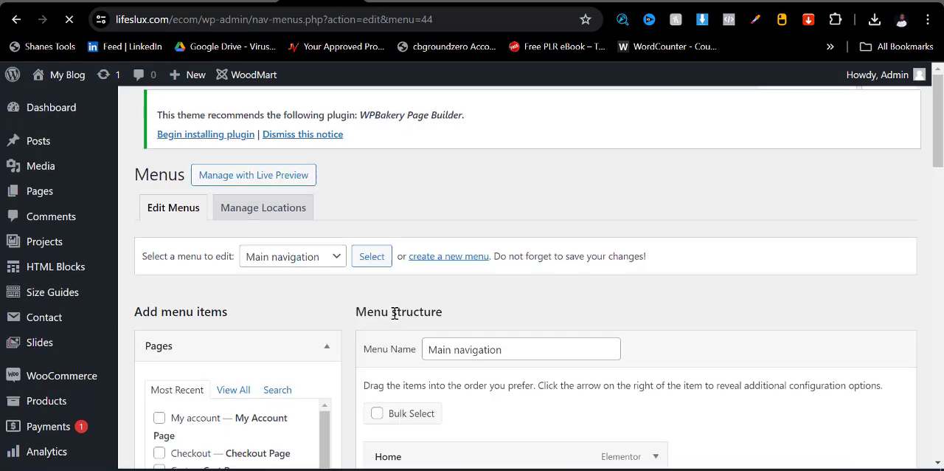
pyautogui.scroll(-5, 413, 302)
# - Check the header menu on the storefront homepage and permanently delete the Main navigation menu
pyautogui.click(392, 3)
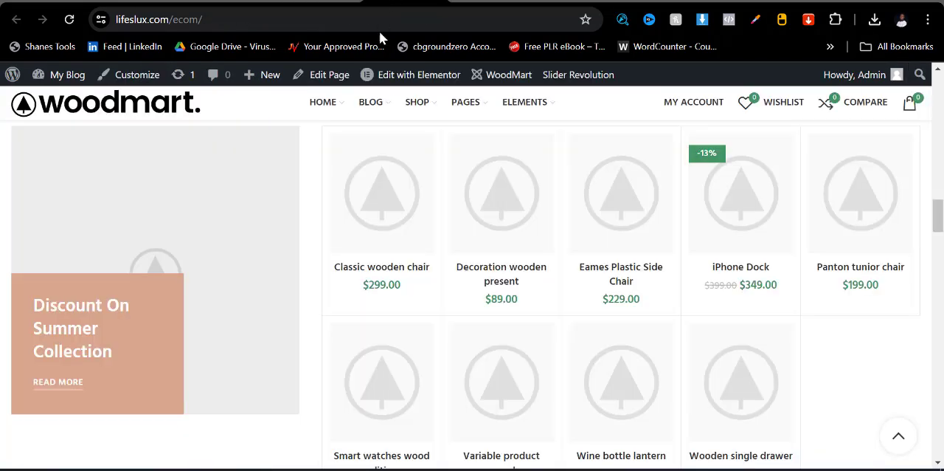
pyautogui.scroll(1, 387, 223)
pyautogui.scroll(17, 389, 224)
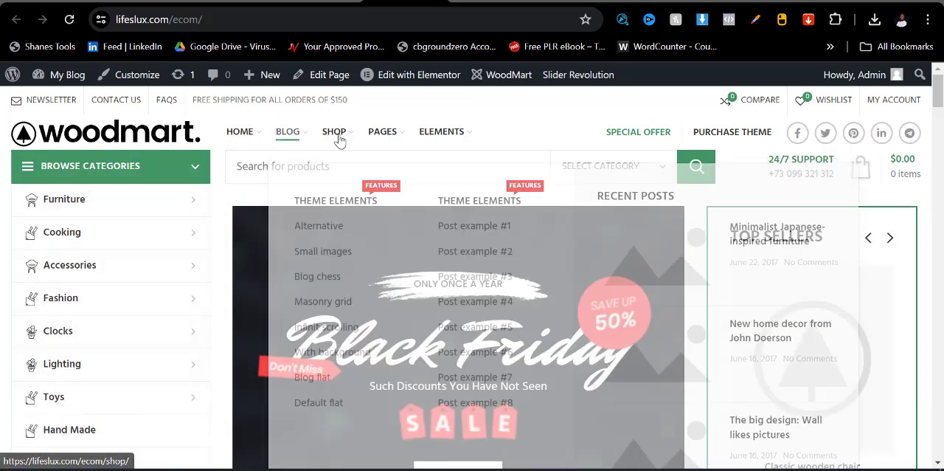
pyautogui.click(341, 3)
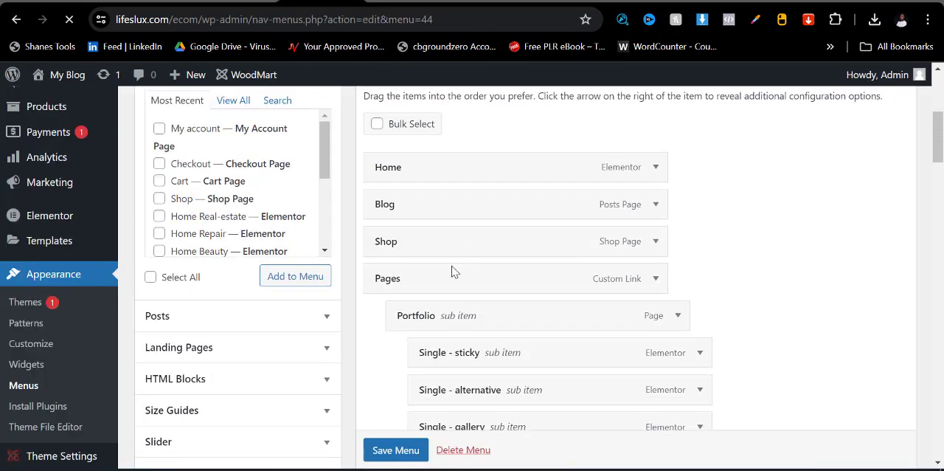
pyautogui.scroll(-6, 451, 266)
pyautogui.scroll(-20, 452, 267)
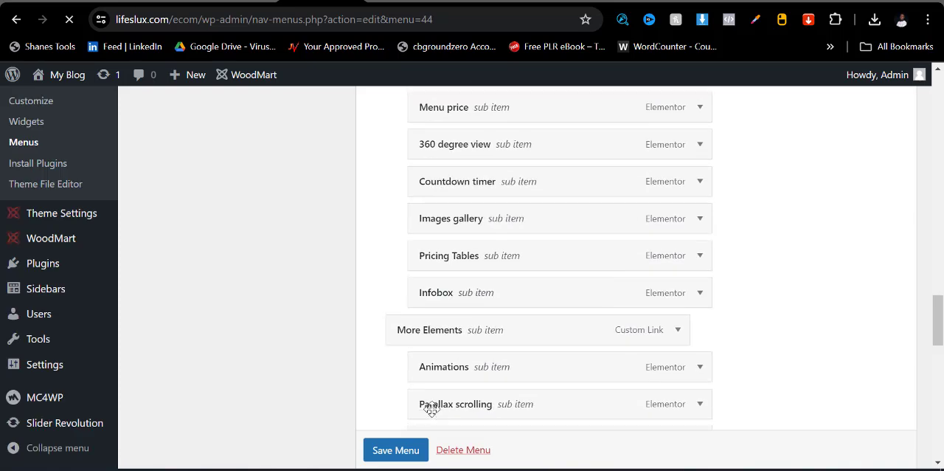
pyautogui.scroll(-5, 433, 414)
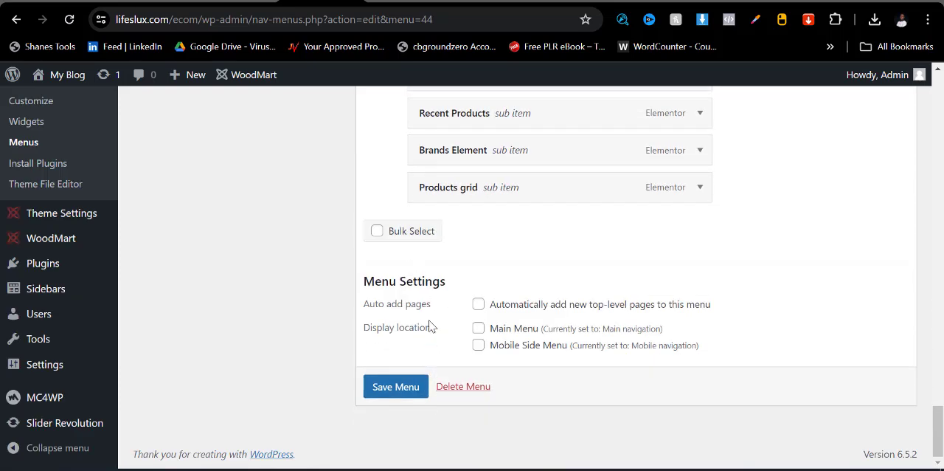
pyautogui.click(458, 394)
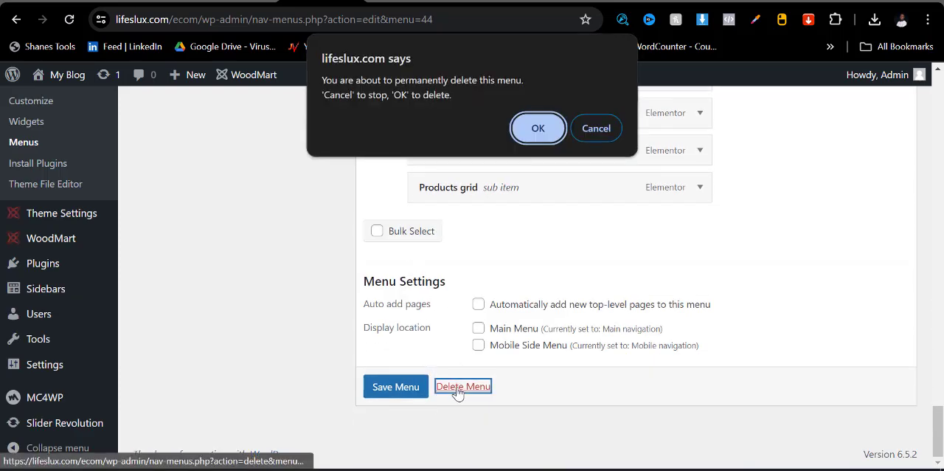
pyautogui.click(547, 123)
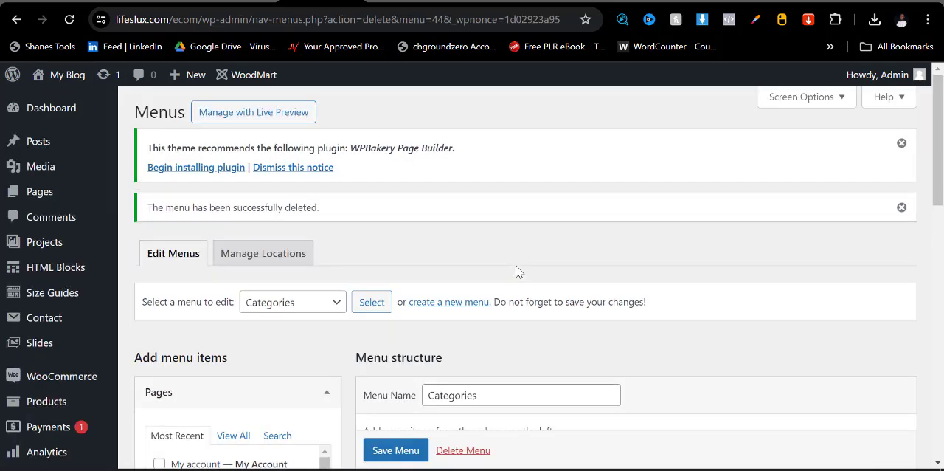
# - Permanently delete the empty Categories menu
pyautogui.scroll(-3, 373, 329)
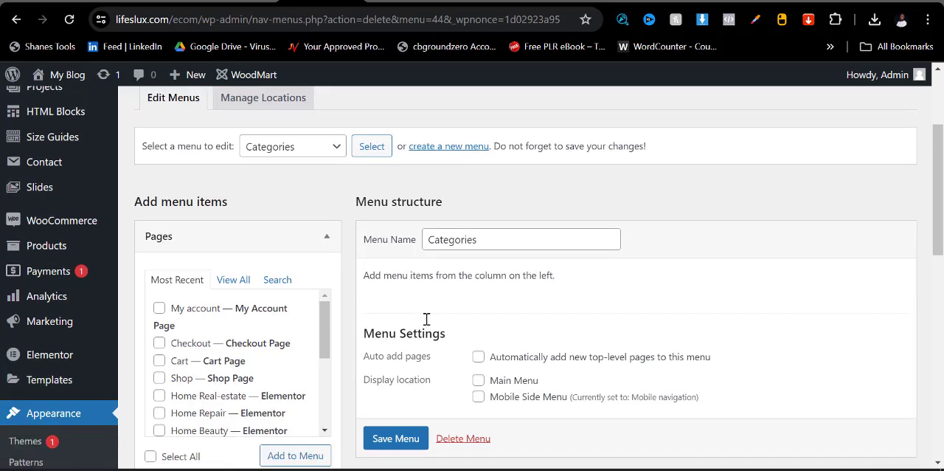
pyautogui.scroll(2, 426, 319)
pyautogui.scroll(-3, 373, 258)
pyautogui.scroll(5, 369, 267)
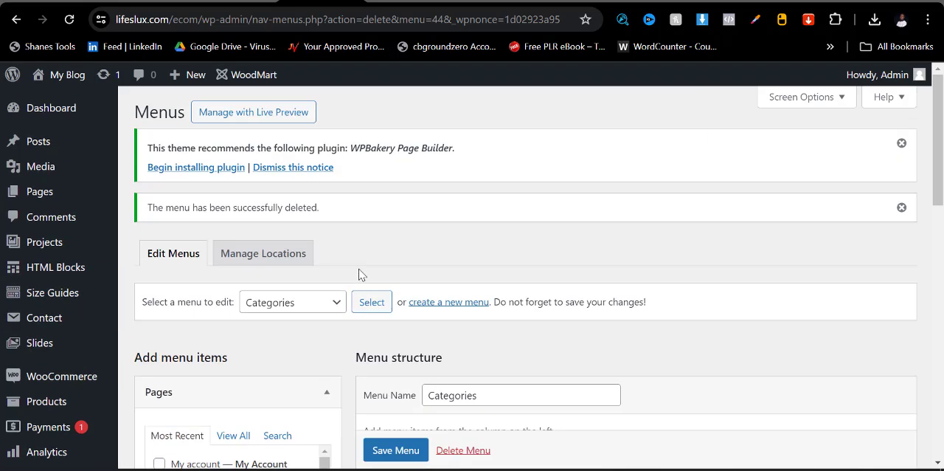
pyautogui.scroll(-5, 361, 274)
pyautogui.click(455, 297)
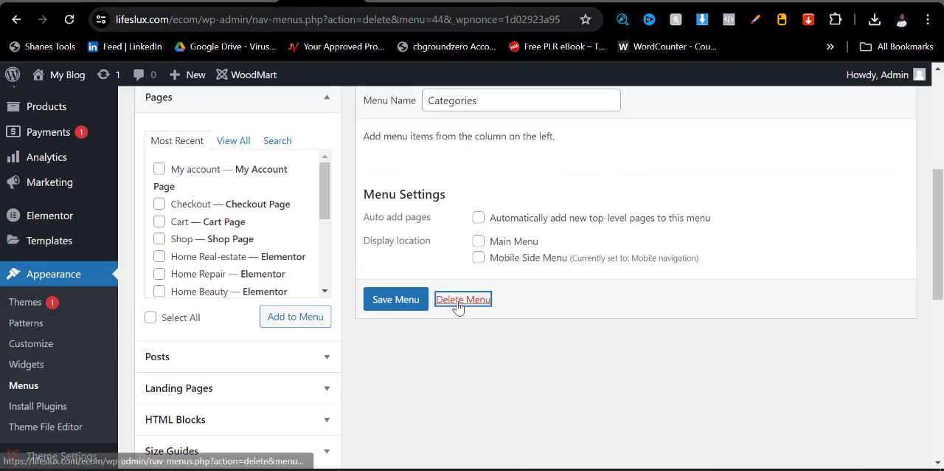
pyautogui.click(541, 128)
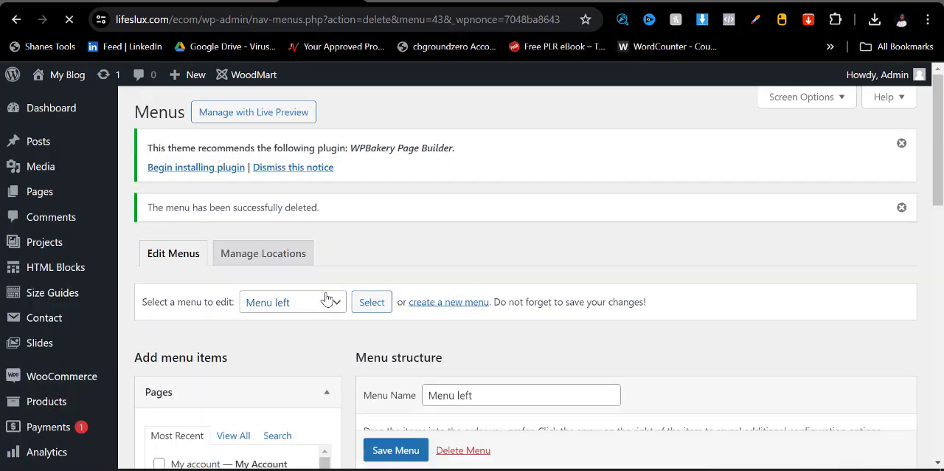
# - Load the Mobile navigation menu, discarding unsaved changes, and permanently delete it
pyautogui.click(327, 300)
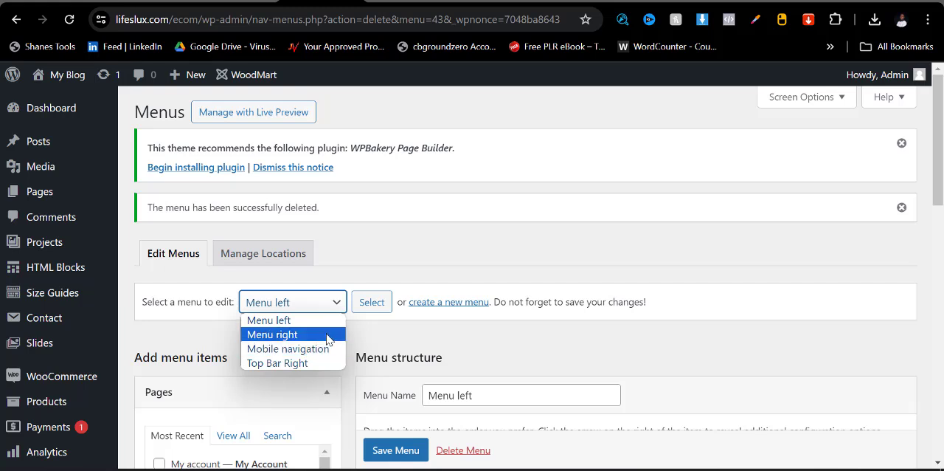
pyautogui.click(327, 354)
pyautogui.click(378, 306)
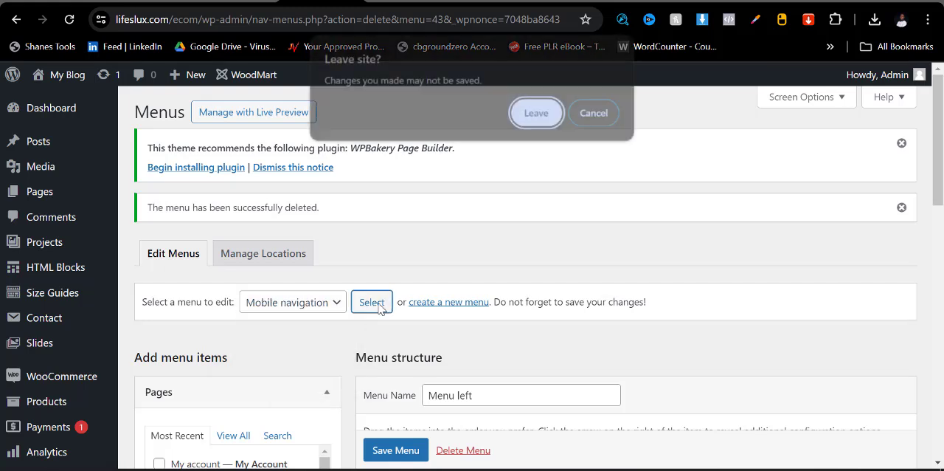
pyautogui.click(529, 120)
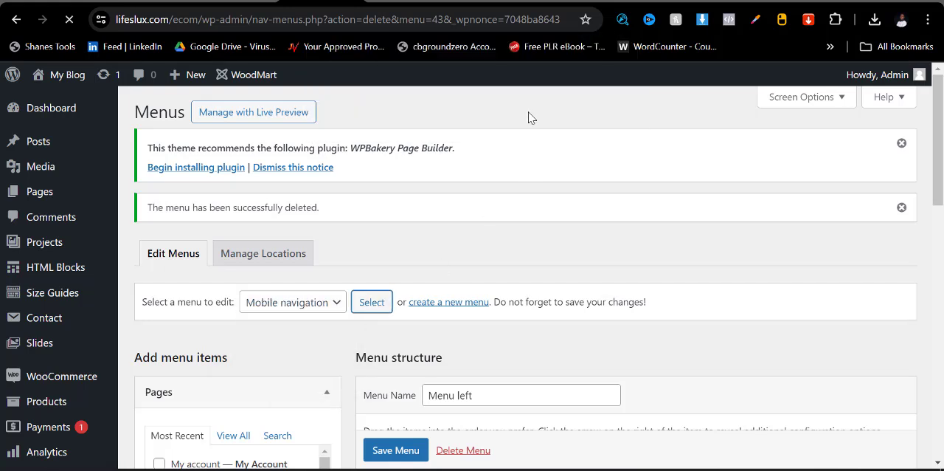
pyautogui.scroll(-3, 487, 259)
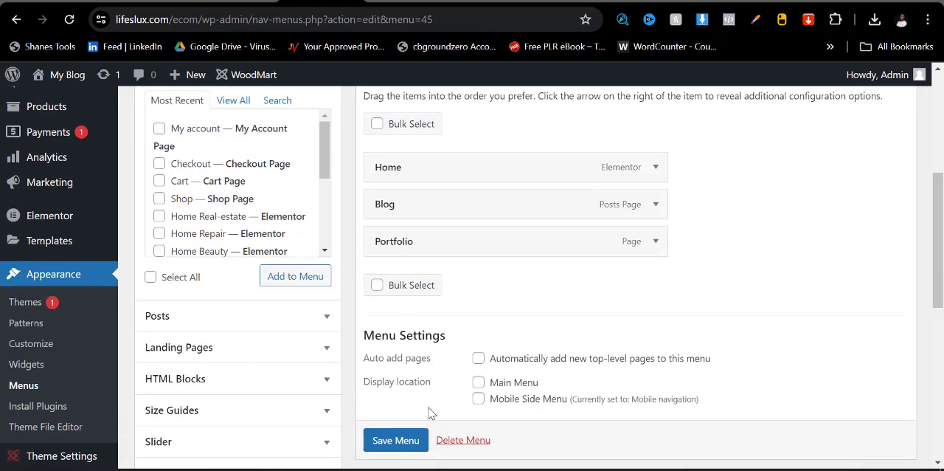
pyautogui.click(449, 443)
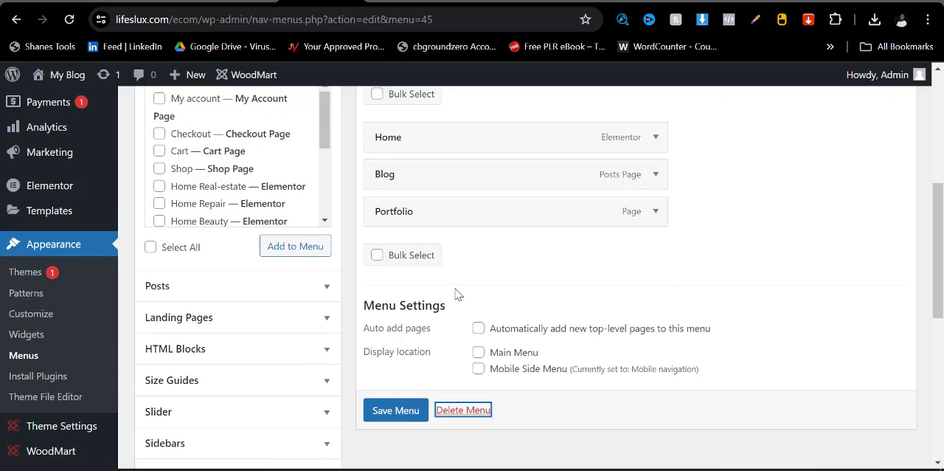
pyautogui.click(459, 410)
pyautogui.click(535, 125)
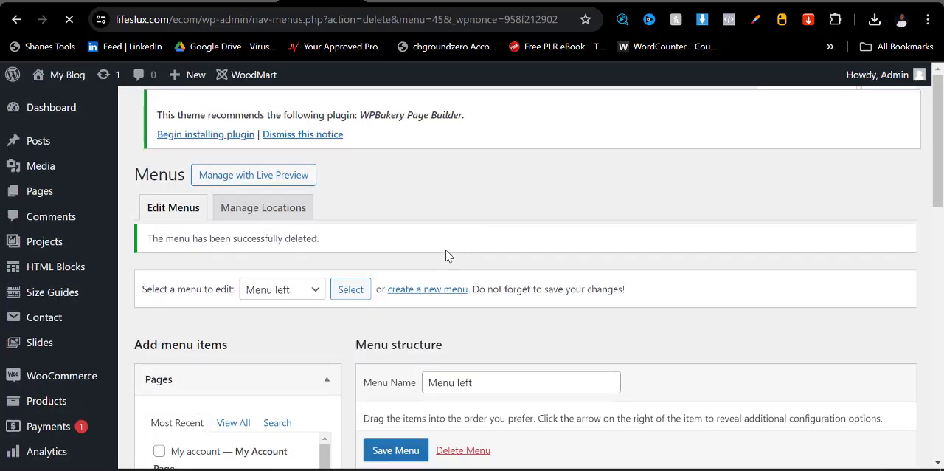
# - Start a new menu, leaving the Menu left page without saving, and name it Main Menu
pyautogui.scroll(-4, 443, 255)
pyautogui.scroll(3, 441, 276)
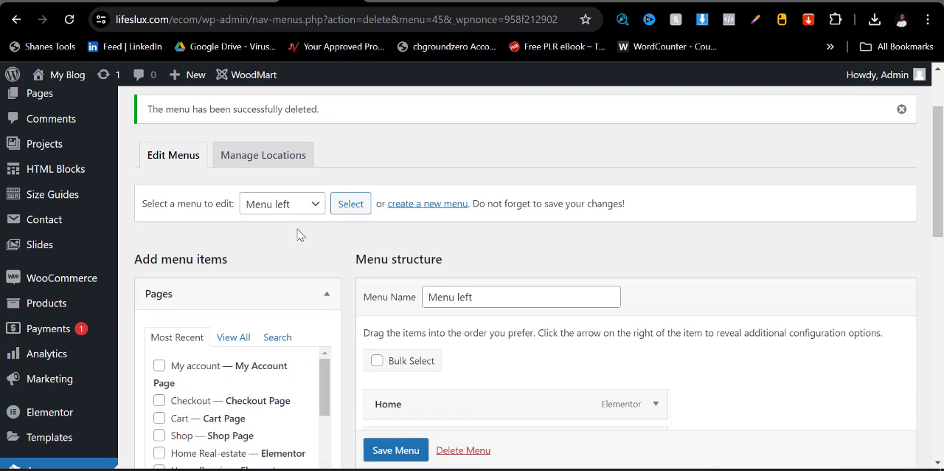
pyautogui.scroll(-2, 422, 290)
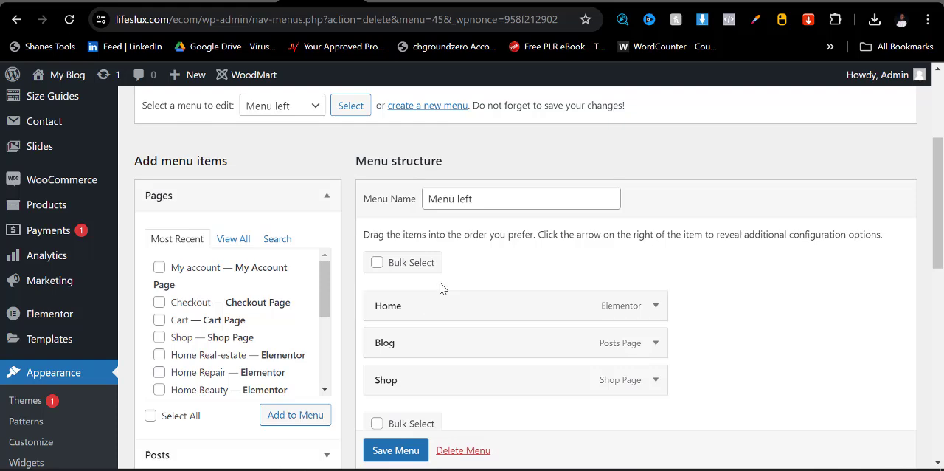
pyautogui.scroll(2, 405, 249)
pyautogui.click(426, 208)
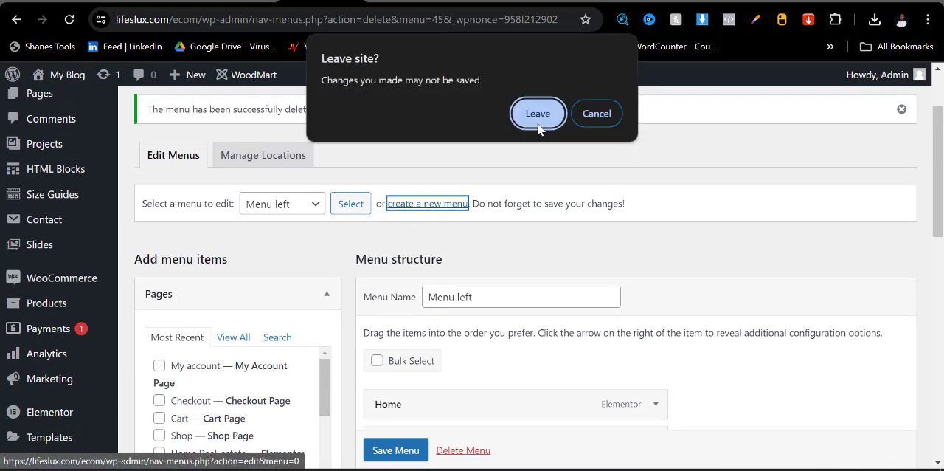
pyautogui.click(586, 116)
pyautogui.click(406, 208)
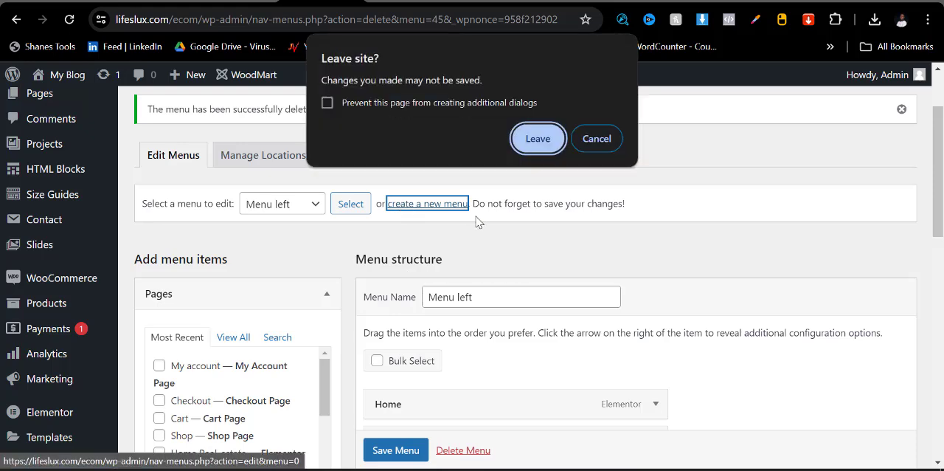
pyautogui.click(536, 140)
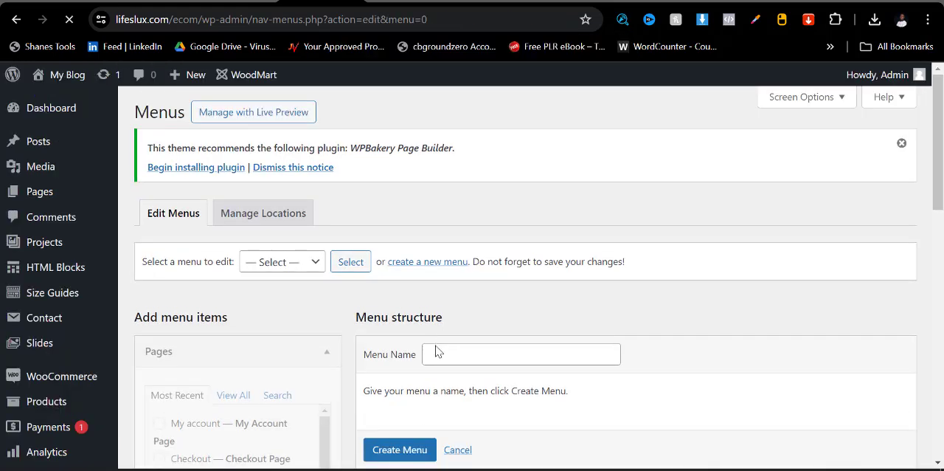
pyautogui.click(452, 355)
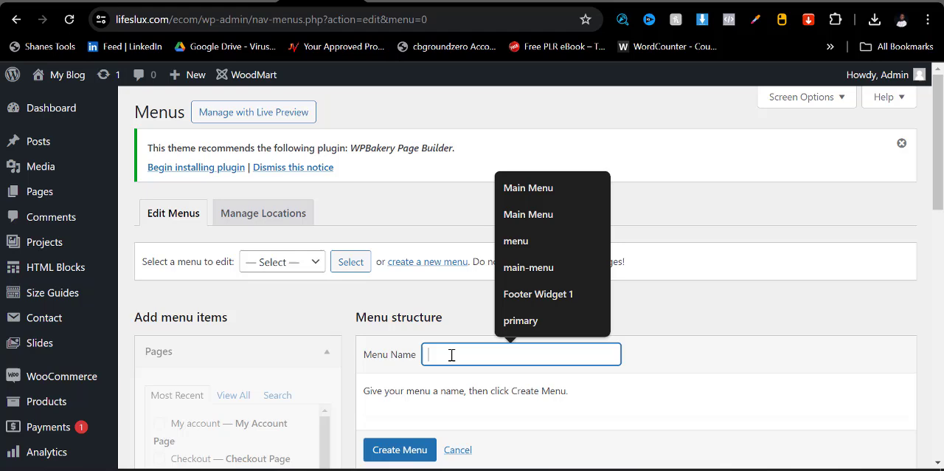
pyautogui.click(518, 191)
# - Assign the new menu to the Main Menu and Mobile Side Menu display locations and create it
pyautogui.scroll(-3, 469, 289)
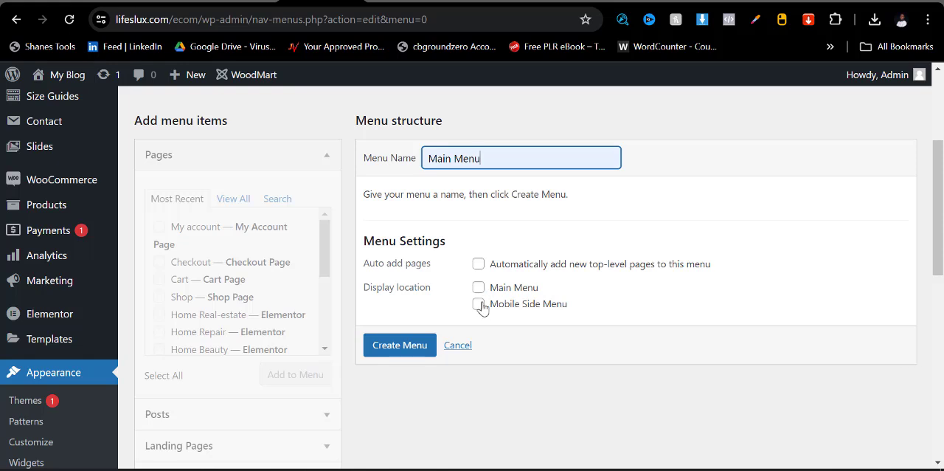
pyautogui.click(479, 288)
pyautogui.click(478, 303)
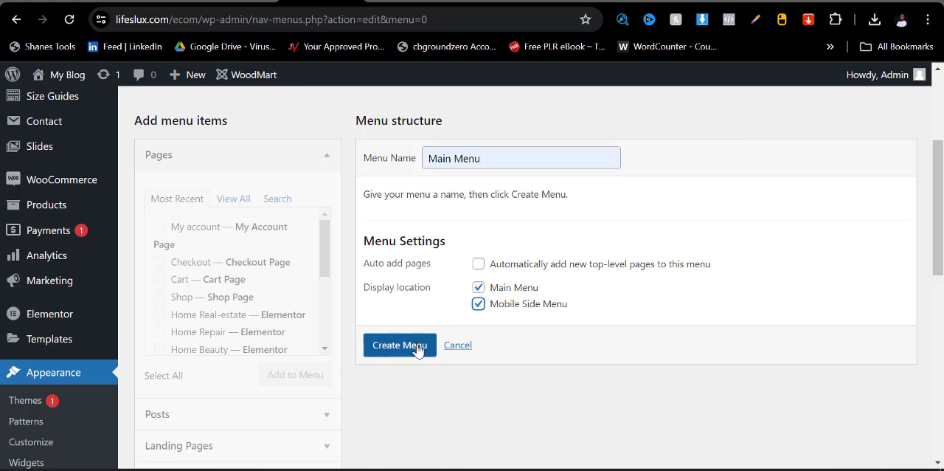
pyautogui.click(398, 346)
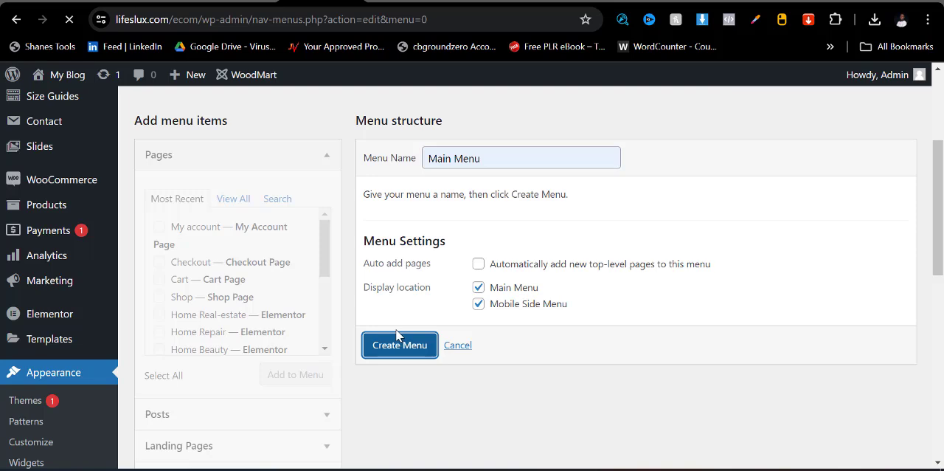
pyautogui.scroll(-3, 418, 325)
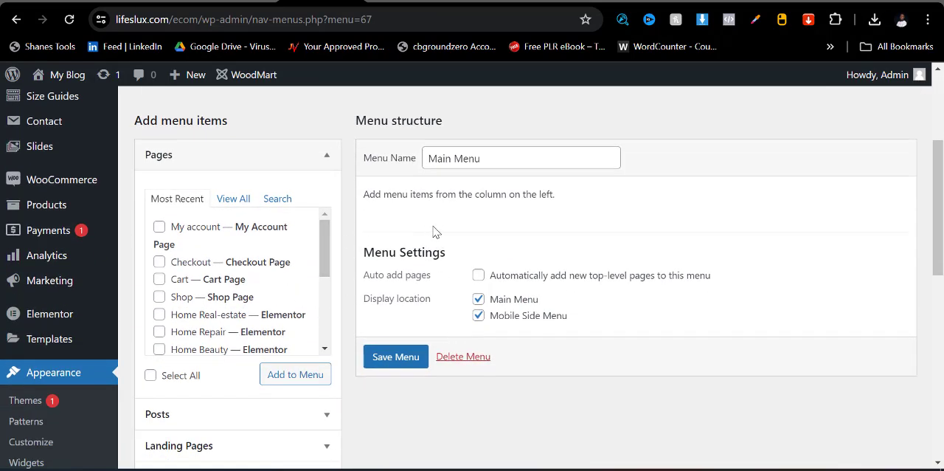
# - Examine the navigation menu items of the reference store at alphatechdigitals.com.ng, then return to the menu editor
pyautogui.click(478, 3)
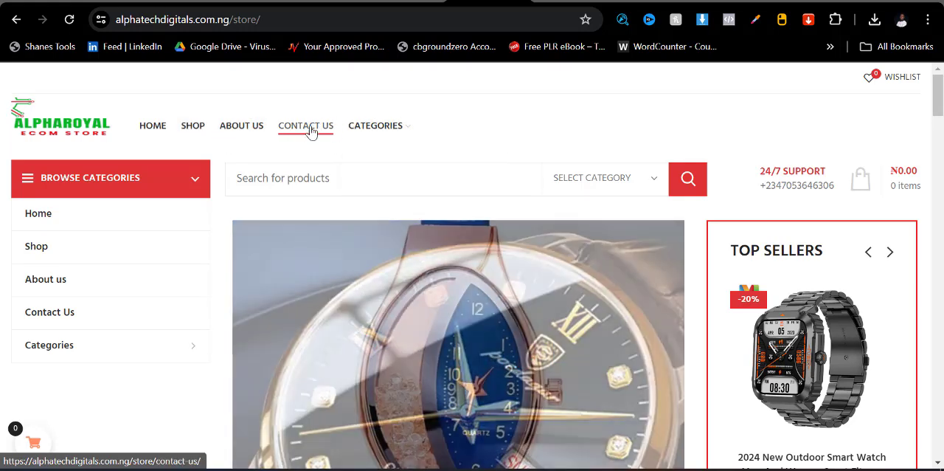
pyautogui.moveTo(376, 127)
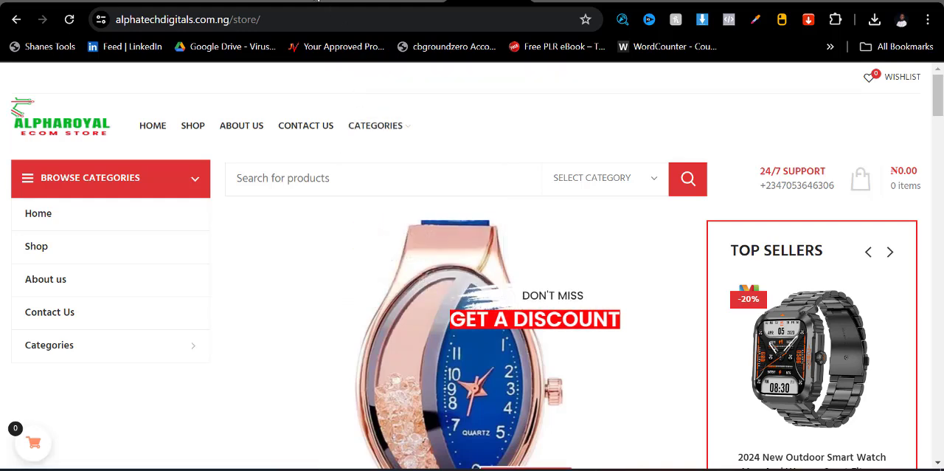
pyautogui.click(351, 4)
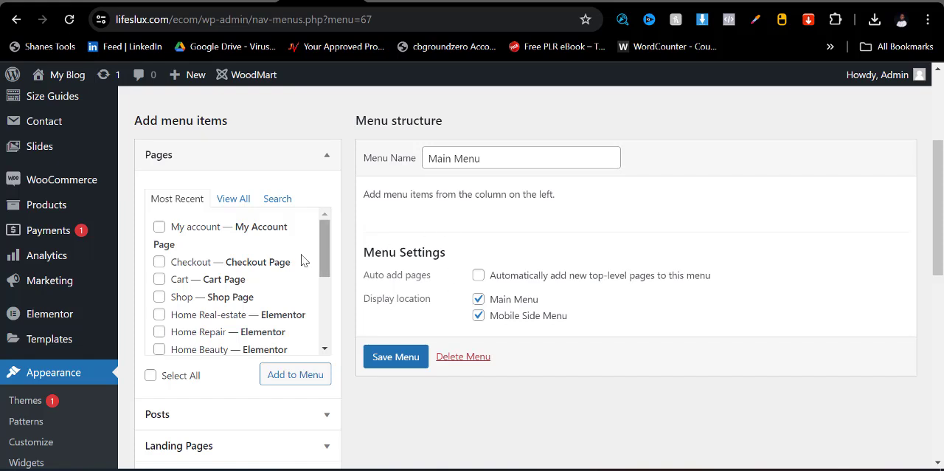
# - Add the Home Black-friday and Contact Us pages to the Main Menu
pyautogui.click(228, 201)
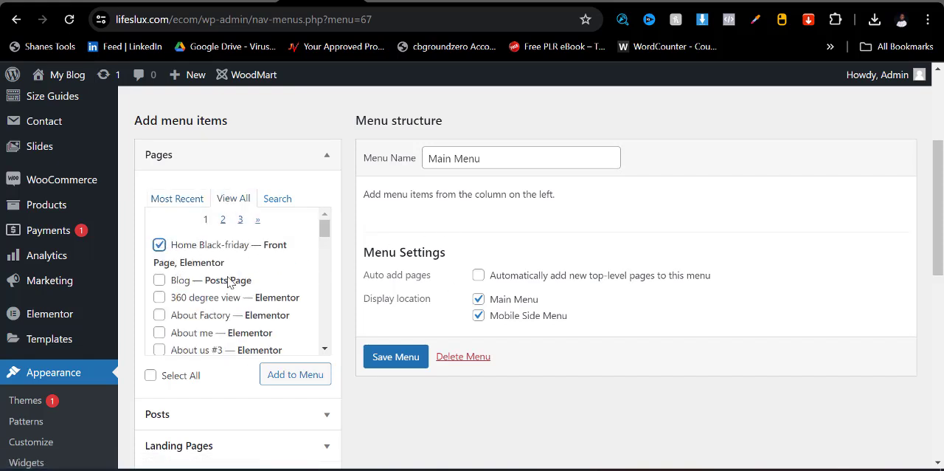
pyautogui.scroll(-5, 177, 317)
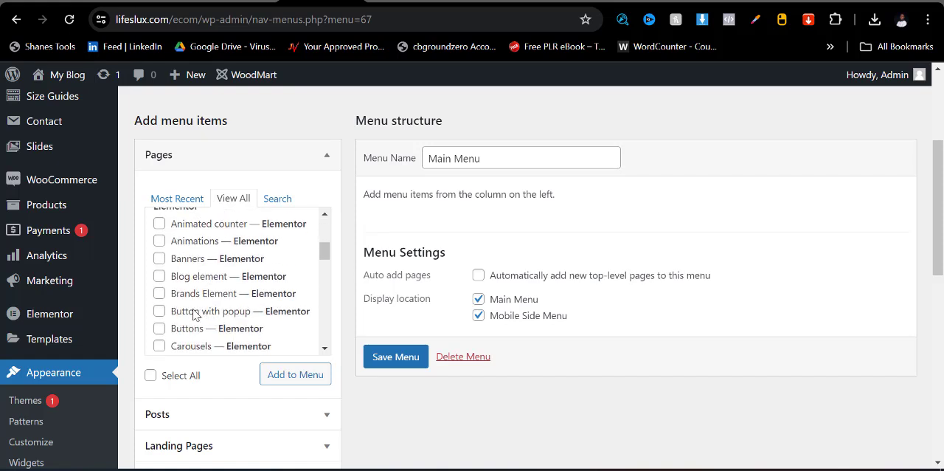
pyautogui.scroll(-2, 181, 328)
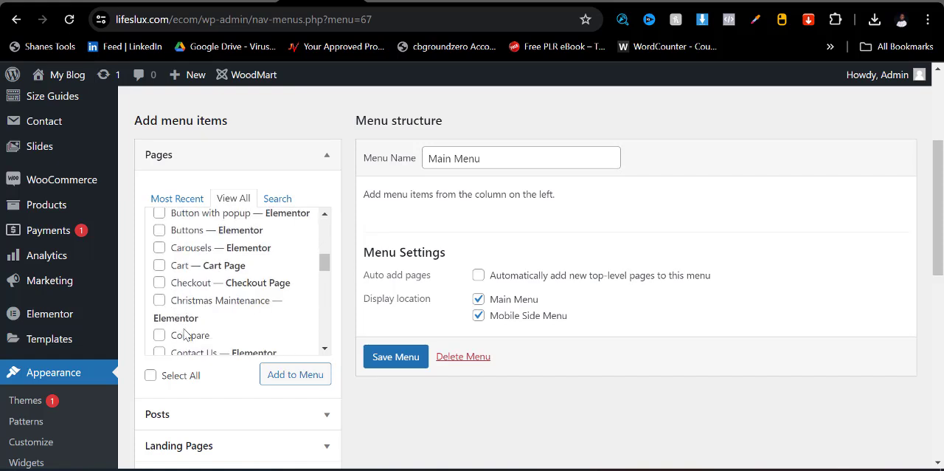
pyautogui.scroll(-2, 187, 336)
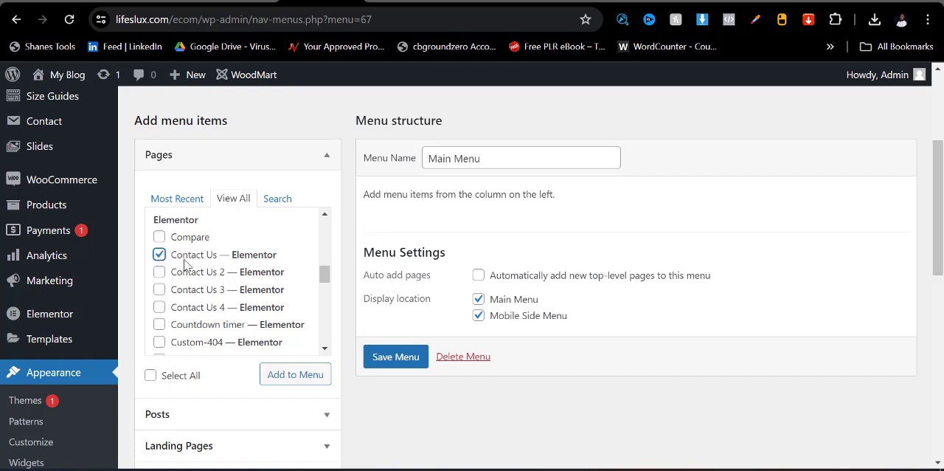
pyautogui.scroll(-10, 211, 280)
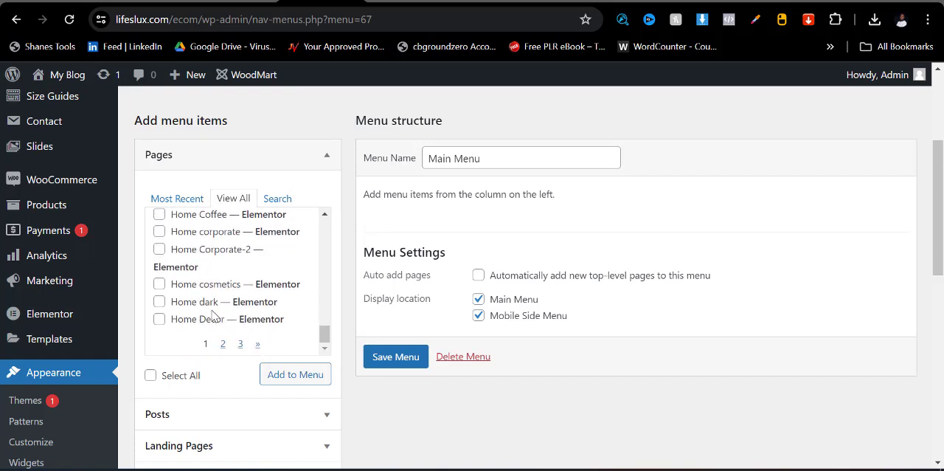
pyautogui.click(277, 374)
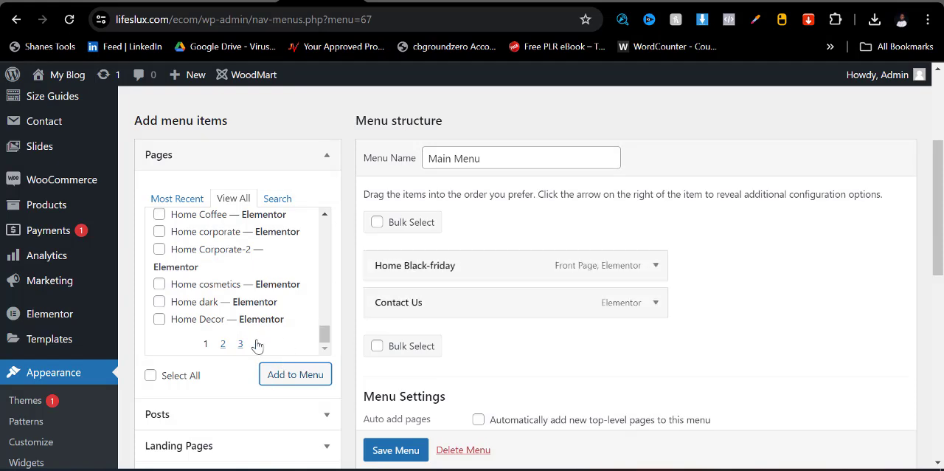
# - Add the Shop page to the Main Menu and place it between Home Black-friday and Contact Us
pyautogui.click(225, 348)
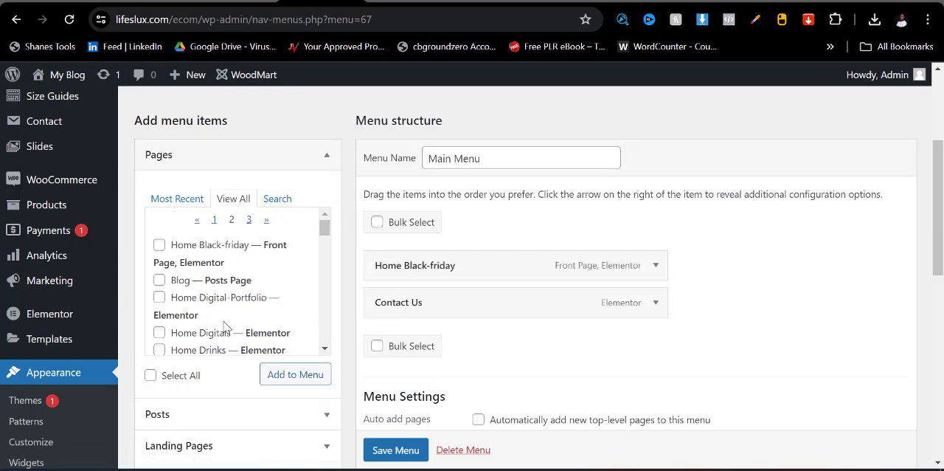
pyautogui.scroll(-10, 209, 280)
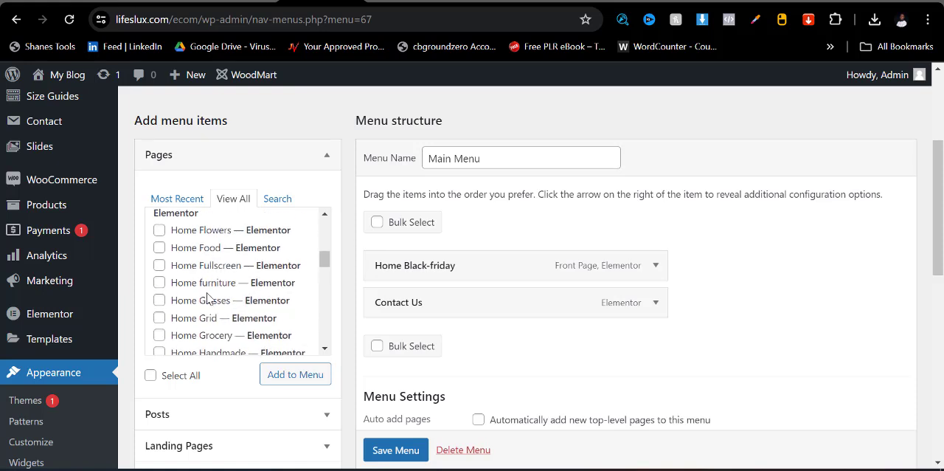
pyautogui.scroll(-3, 209, 297)
pyautogui.scroll(-6, 213, 299)
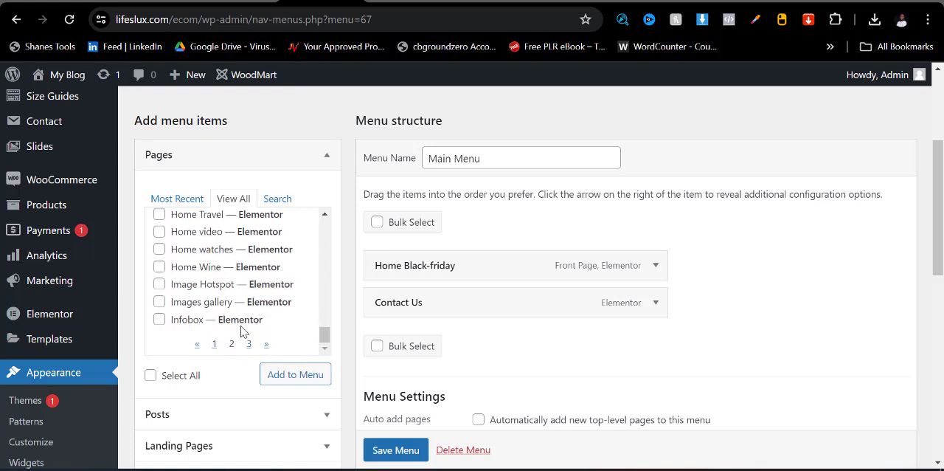
pyautogui.click(248, 345)
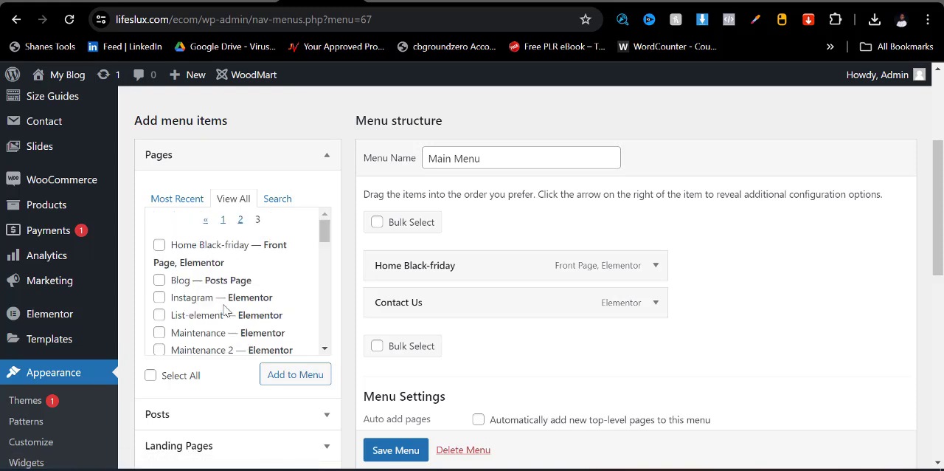
pyautogui.scroll(-4, 212, 284)
pyautogui.scroll(-3, 211, 291)
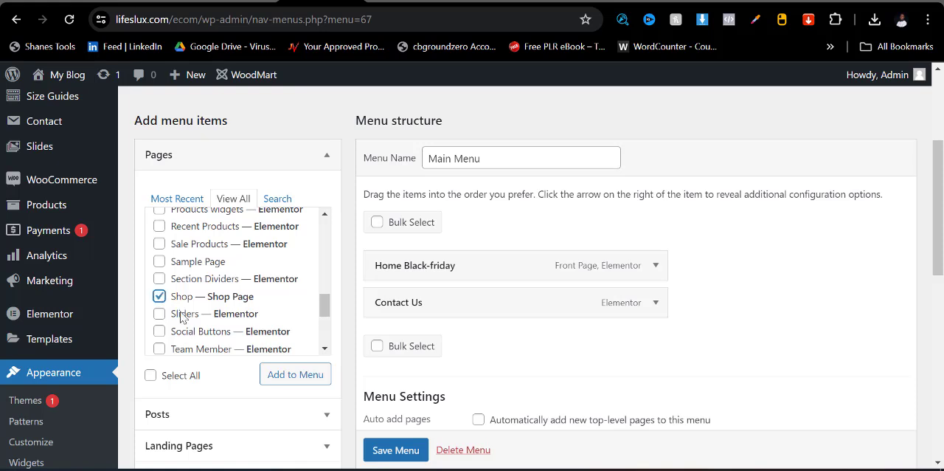
pyautogui.click(277, 373)
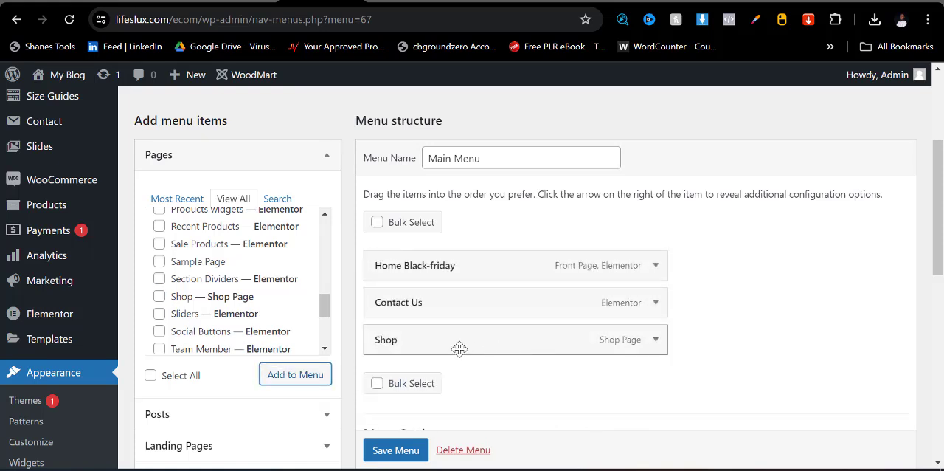
pyautogui.moveTo(457, 346); pyautogui.dragTo(425, 301)
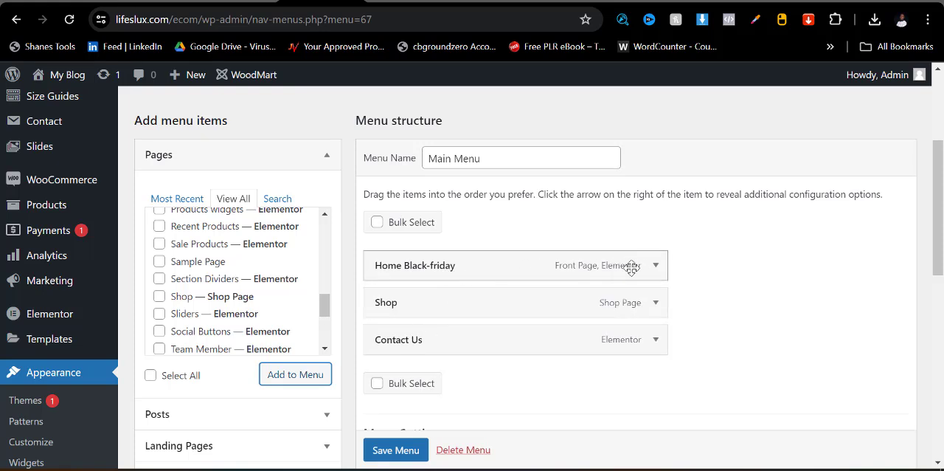
# - Change the Home Black-friday item's navigation label to Home and save the menu
pyautogui.click(655, 267)
pyautogui.click(656, 268)
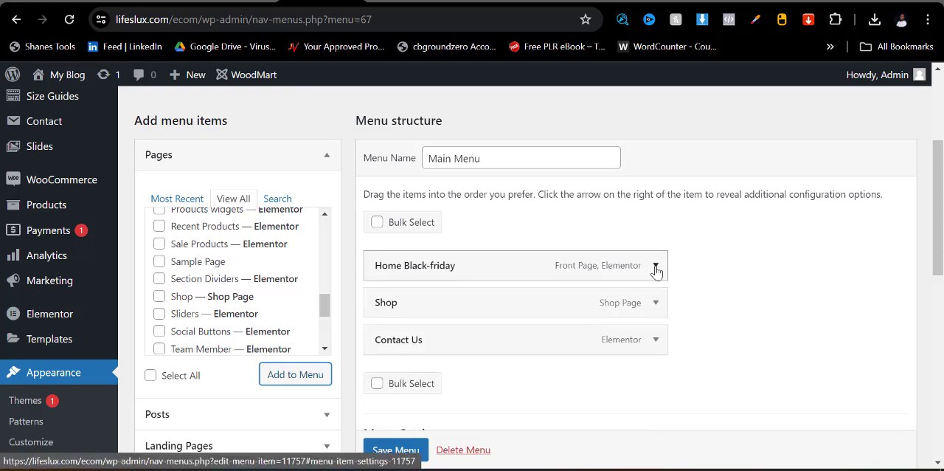
pyautogui.click(655, 267)
pyautogui.click(656, 267)
pyautogui.click(656, 267)
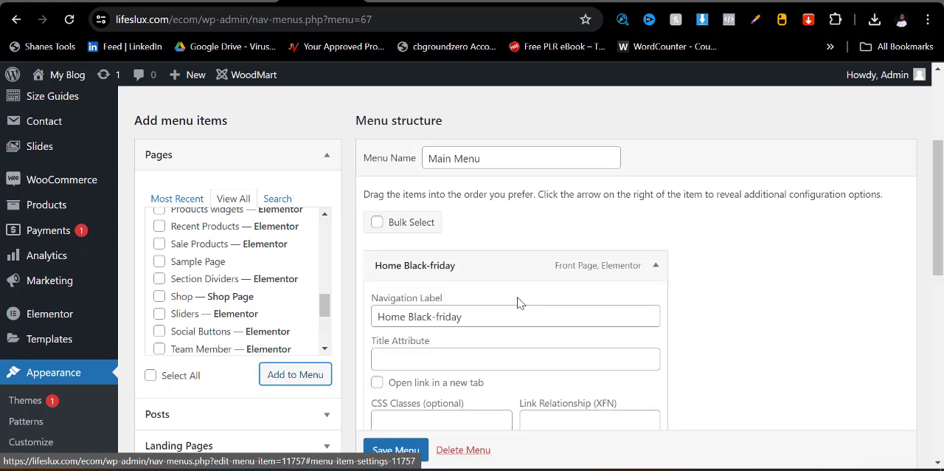
pyautogui.click(415, 318)
pyautogui.press('BackSpace')
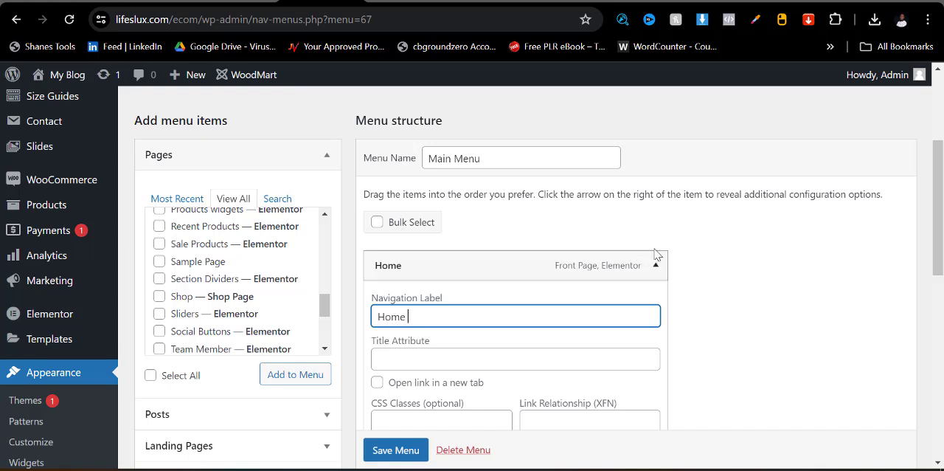
pyautogui.click(656, 265)
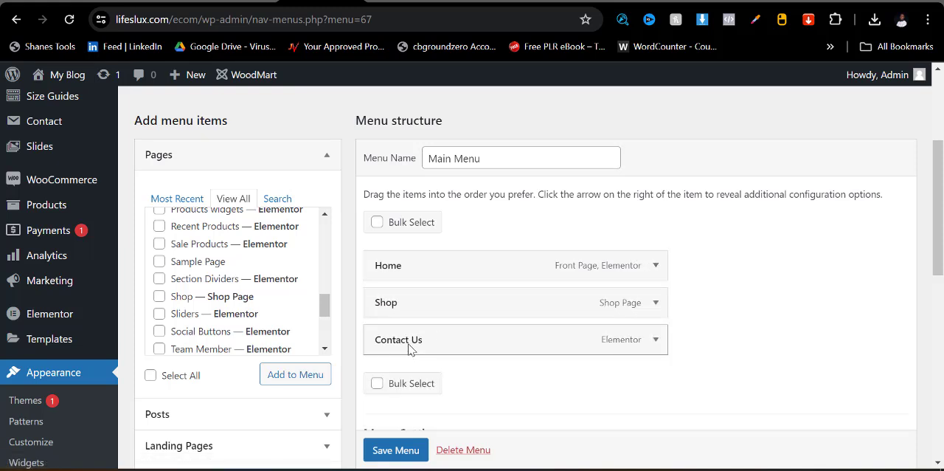
pyautogui.click(397, 453)
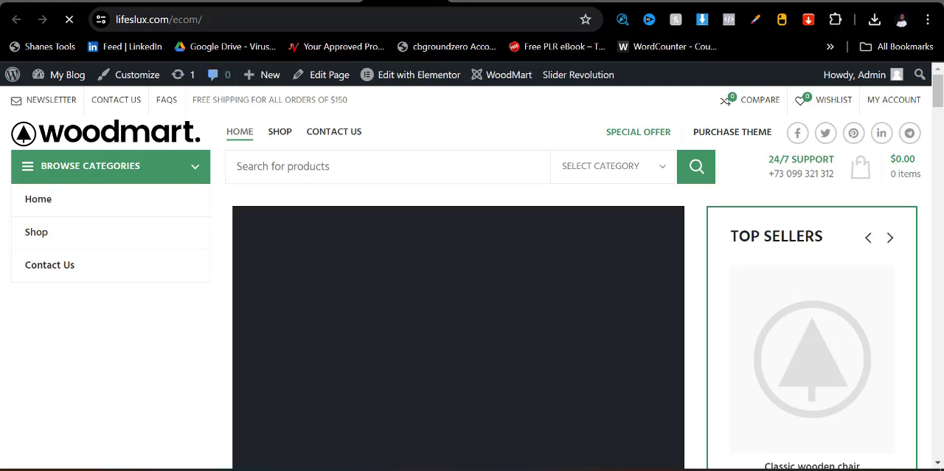
# - Return from the storefront to the menu editor and open the product categories page in a new browser tab
pyautogui.click(322, 1)
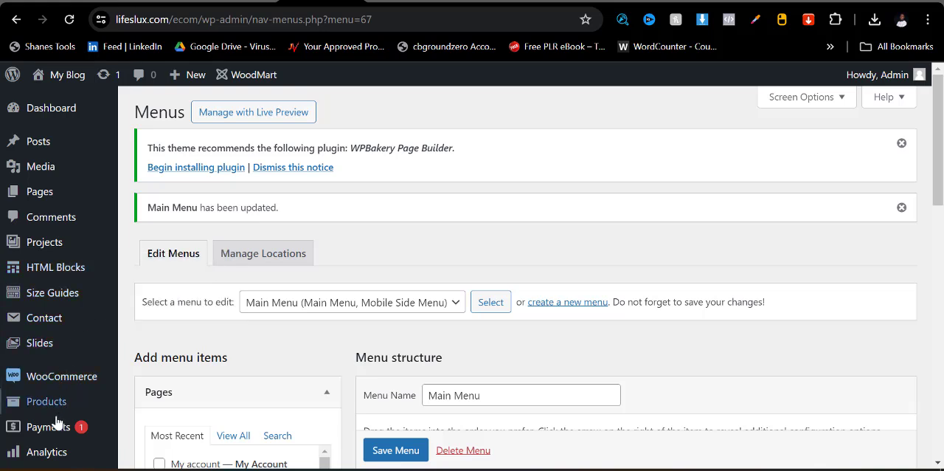
pyautogui.moveTo(48, 409)
pyautogui.rightClick(147, 363)
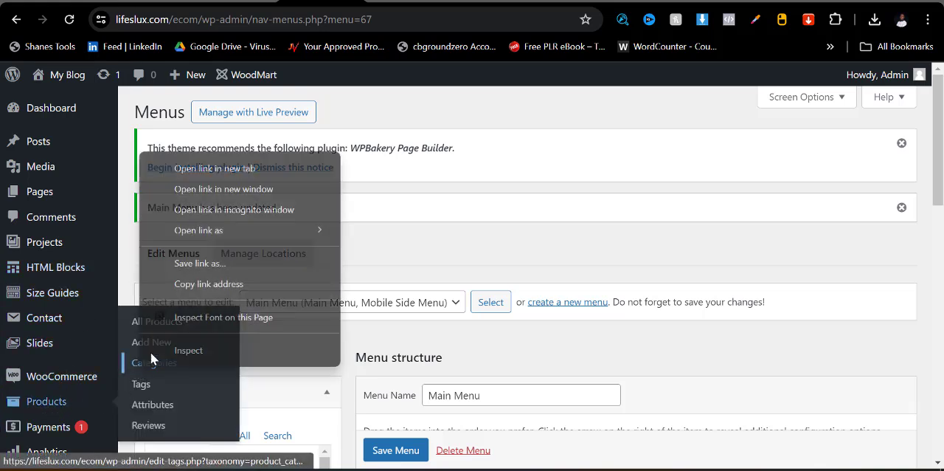
pyautogui.click(210, 167)
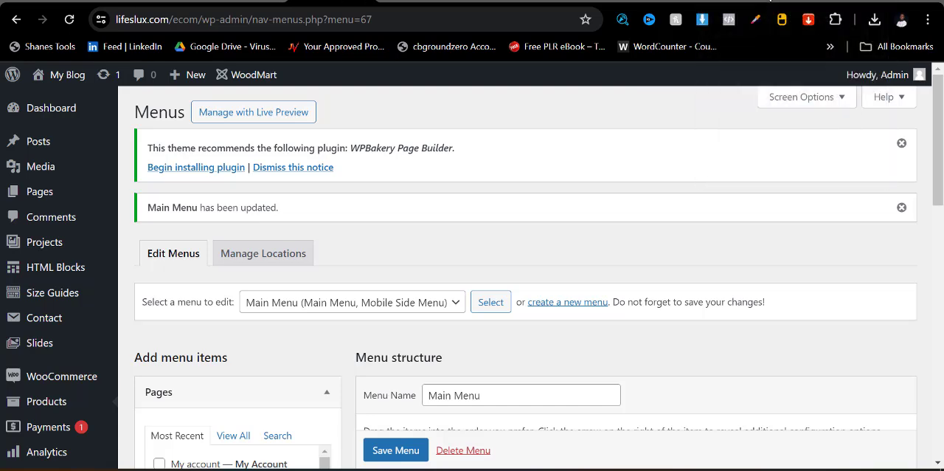
pyautogui.click(497, 2)
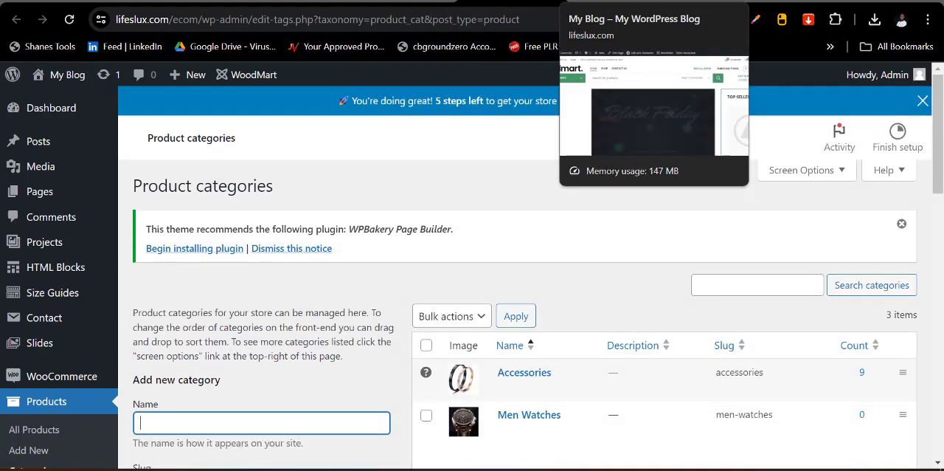
# - Copy the link address of the Accessories product category's store page
pyautogui.click(605, 2)
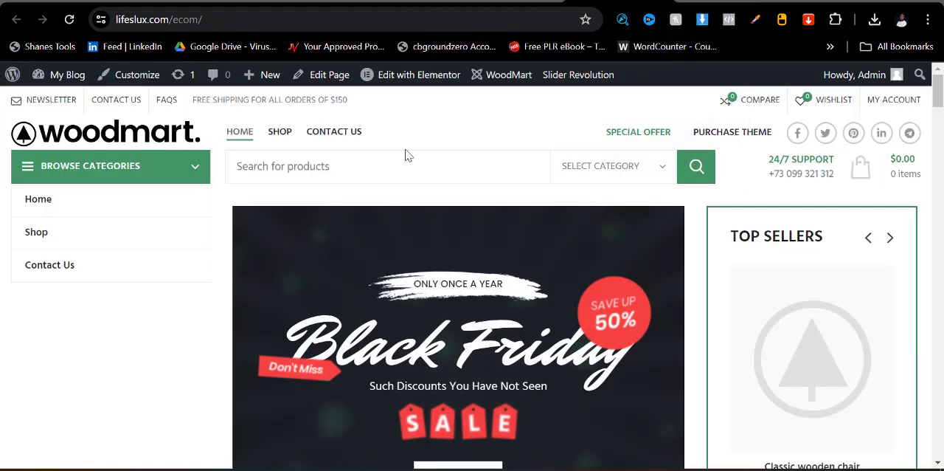
pyautogui.click(435, 2)
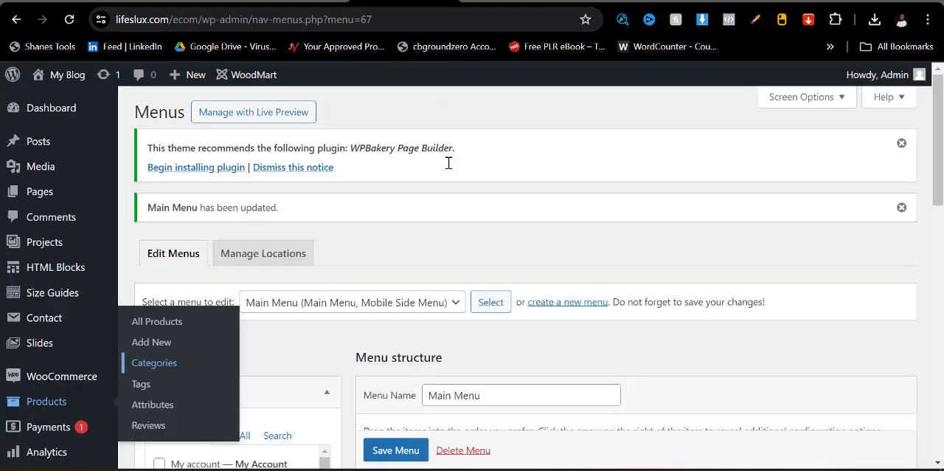
pyautogui.scroll(-2, 447, 332)
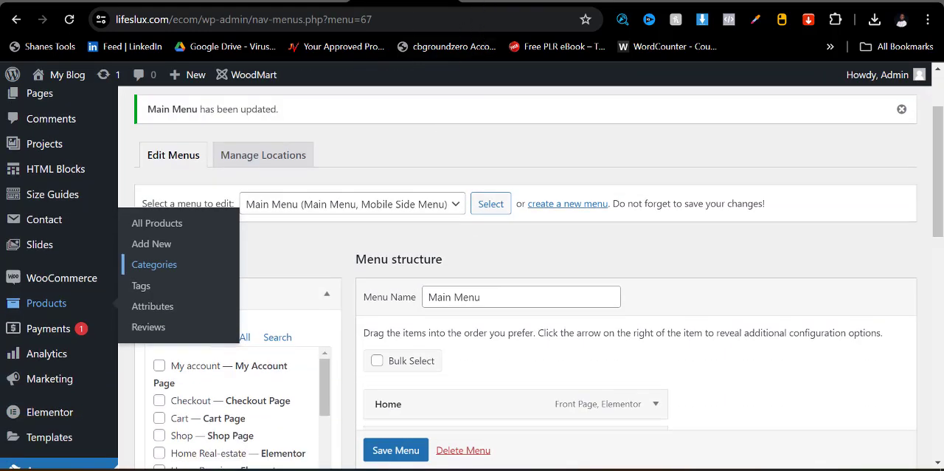
pyautogui.click(154, 264)
pyautogui.scroll(-3, 508, 314)
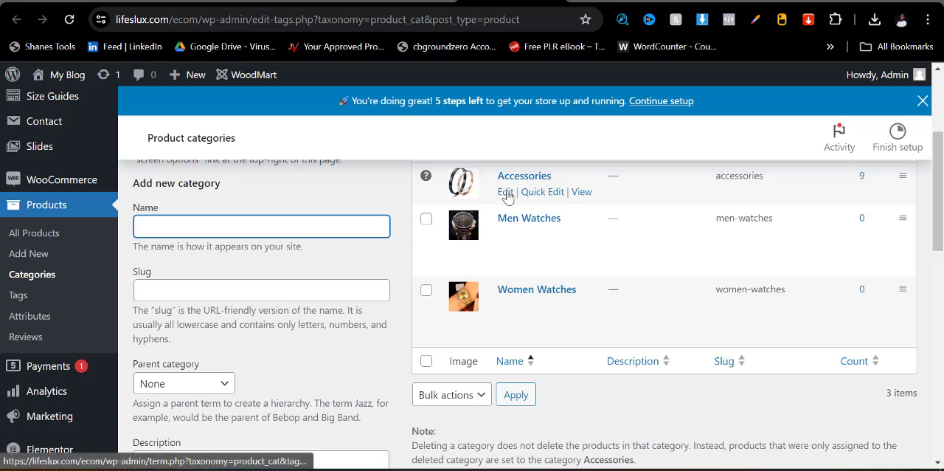
pyautogui.click(582, 193)
pyautogui.rightClick(582, 193)
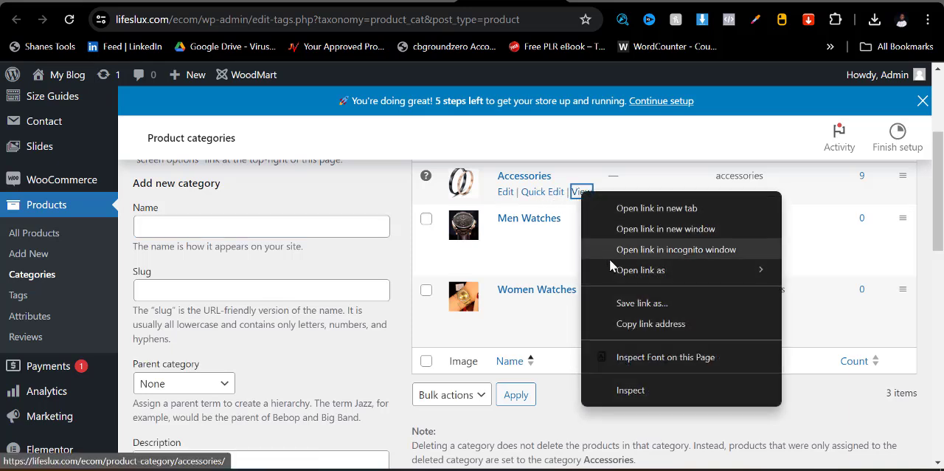
pyautogui.click(630, 325)
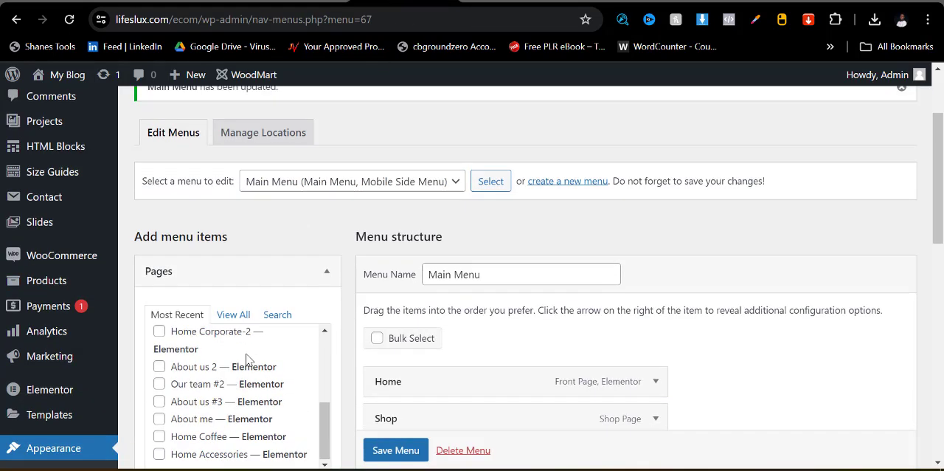
# - Add the Accessories, Men Watches and Women Watches product categories to the Main Menu
pyautogui.scroll(-3, 217, 297)
pyautogui.scroll(-6, 217, 296)
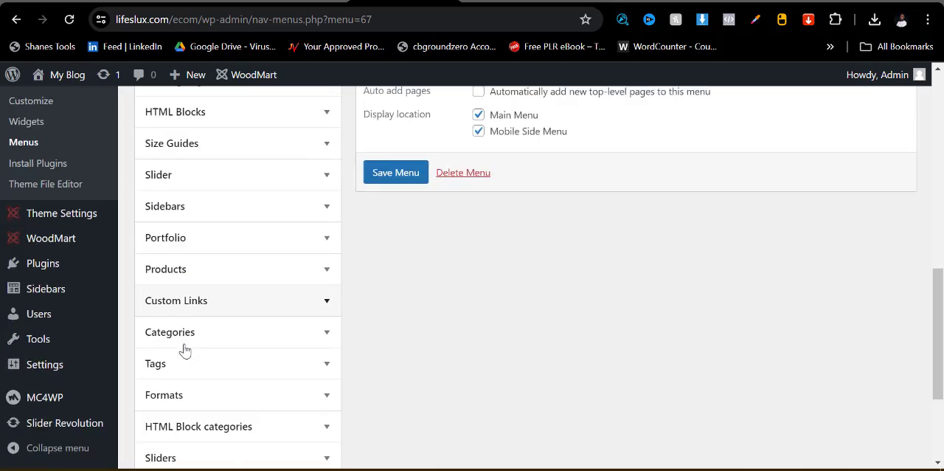
pyautogui.scroll(-2, 221, 413)
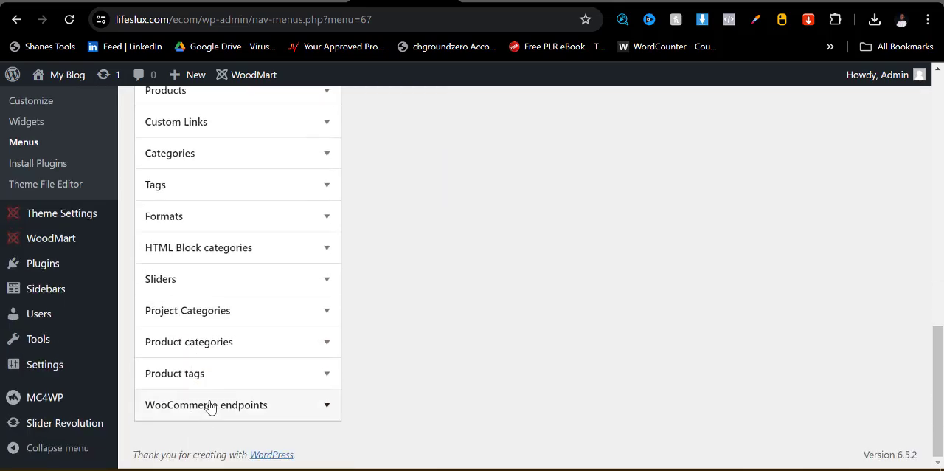
pyautogui.click(281, 354)
pyautogui.click(226, 385)
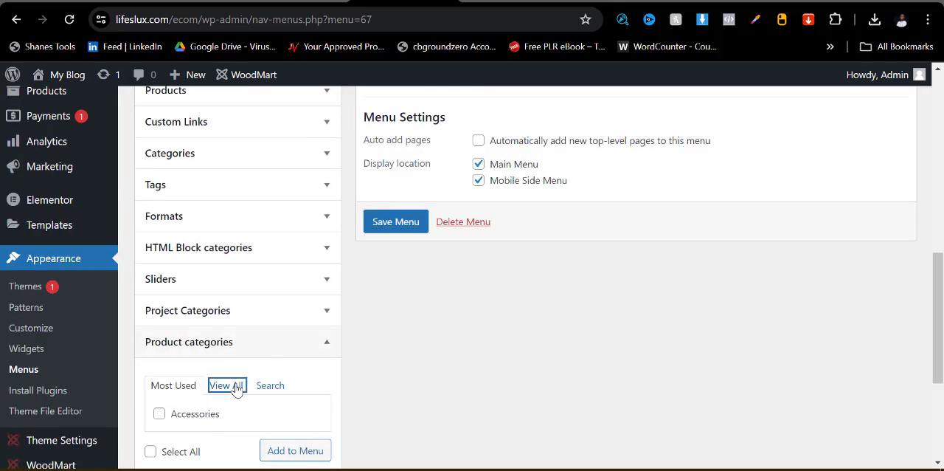
pyautogui.scroll(-2, 235, 384)
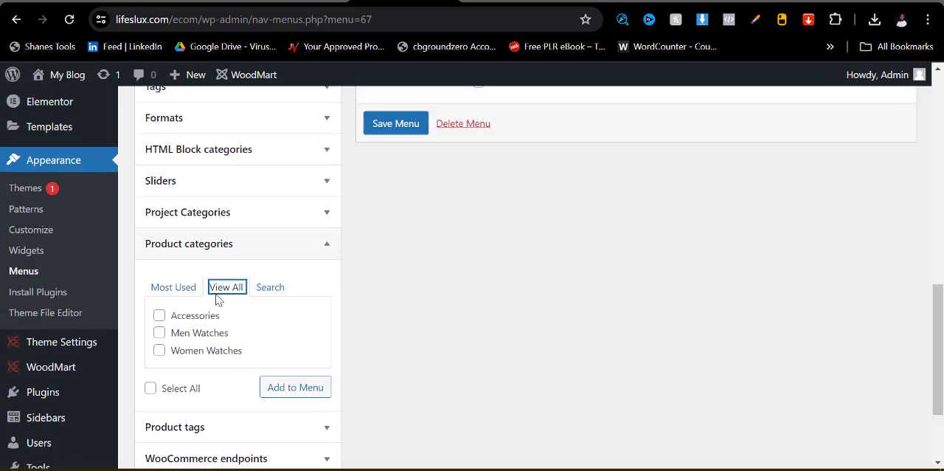
pyautogui.scroll(4, 428, 229)
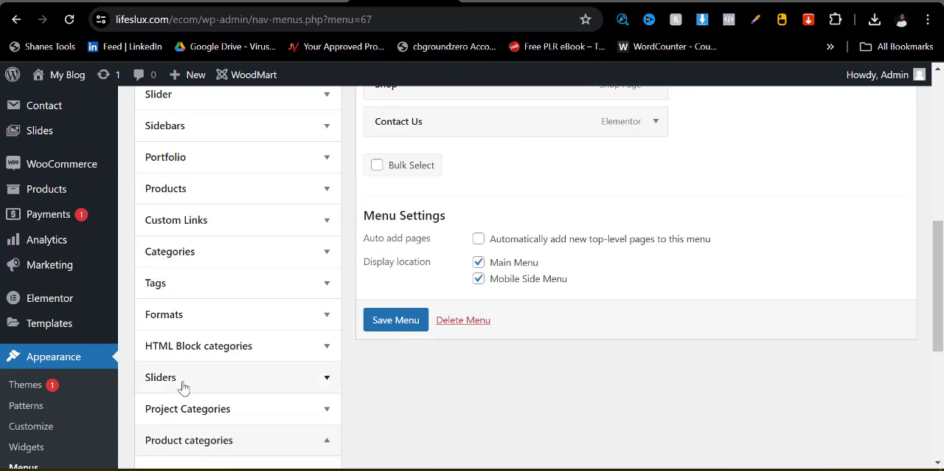
pyautogui.scroll(6, 194, 291)
pyautogui.scroll(-8, 207, 310)
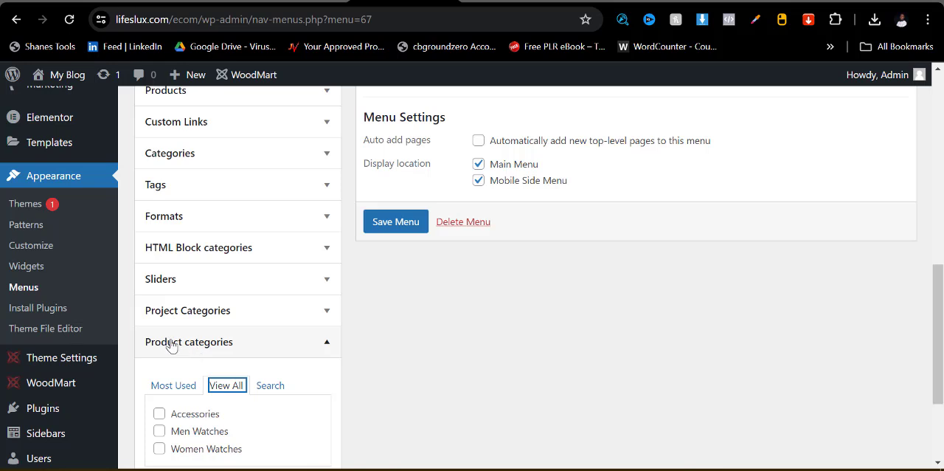
pyautogui.scroll(-3, 183, 390)
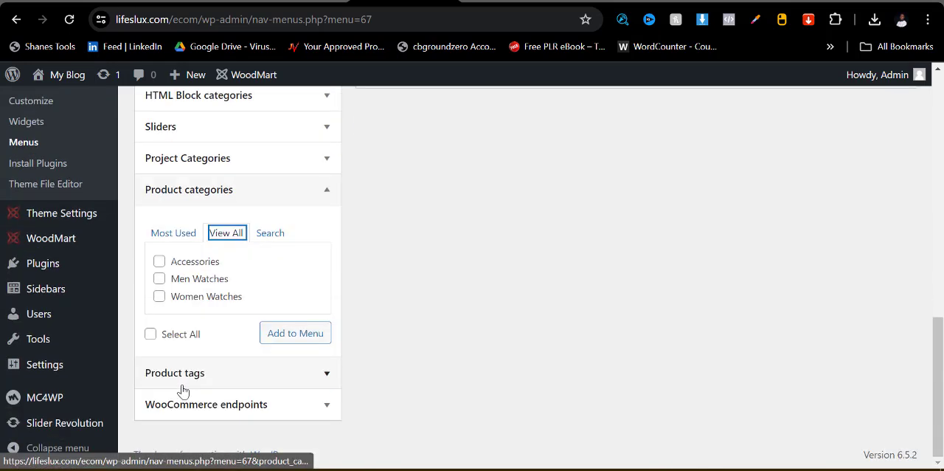
pyautogui.click(150, 334)
pyautogui.click(319, 332)
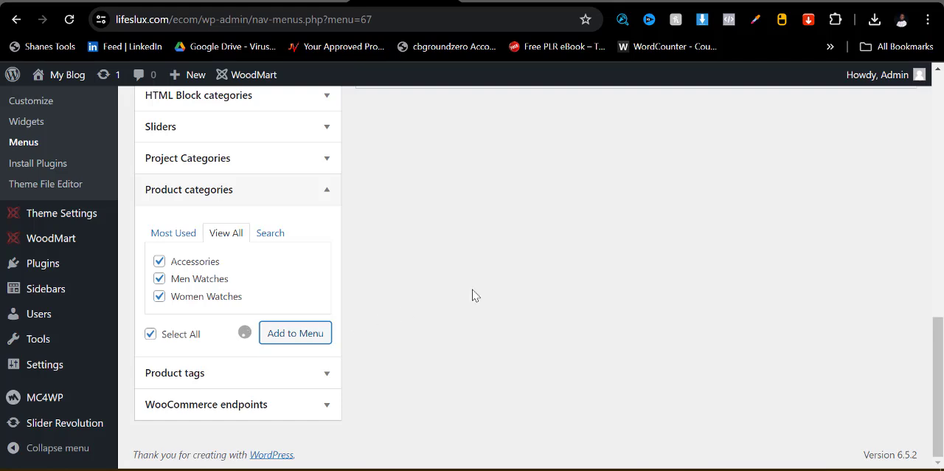
# - Move the Contact Us item below Women Watches in the Main Menu and save the menu
pyautogui.scroll(4, 474, 294)
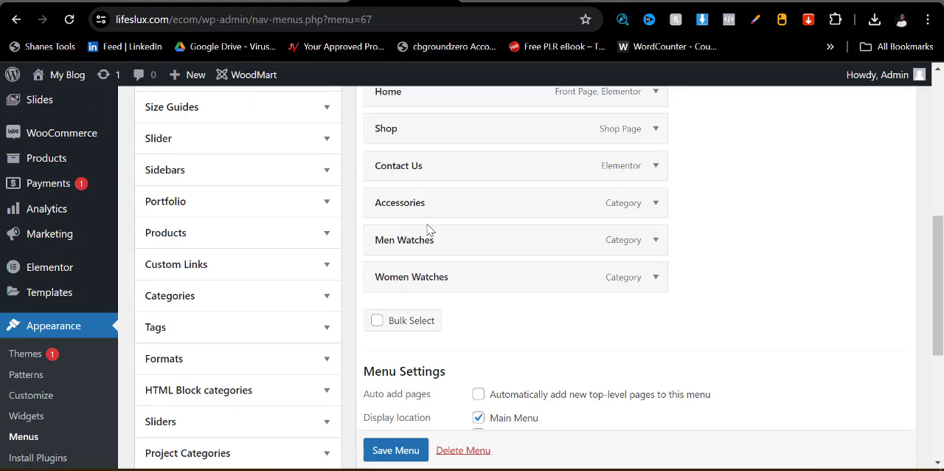
pyautogui.moveTo(423, 170); pyautogui.dragTo(424, 287)
pyautogui.click(402, 450)
pyautogui.scroll(-1, 402, 451)
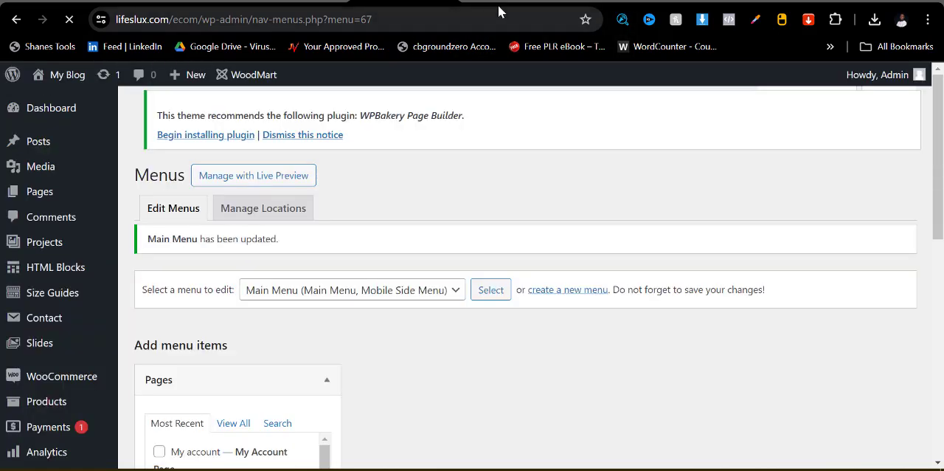
# - Reload the storefront to check the category items in its navigation, and return to the menu editor
pyautogui.click(602, 1)
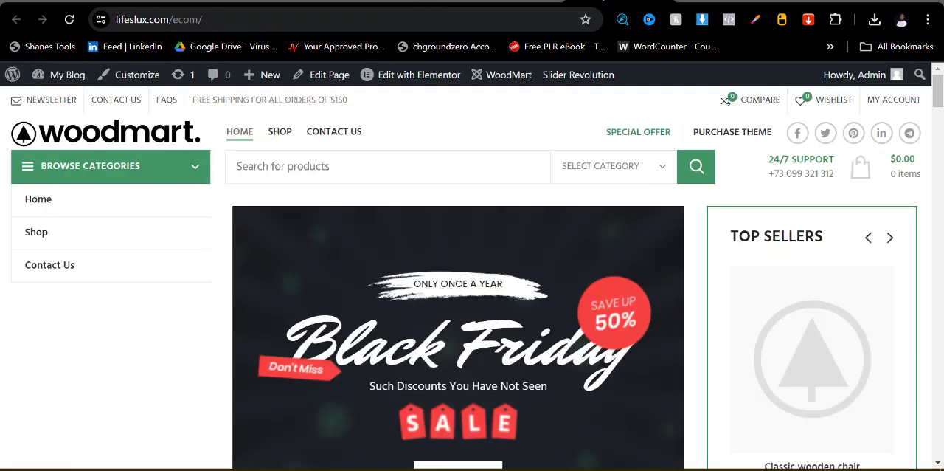
pyautogui.click(70, 20)
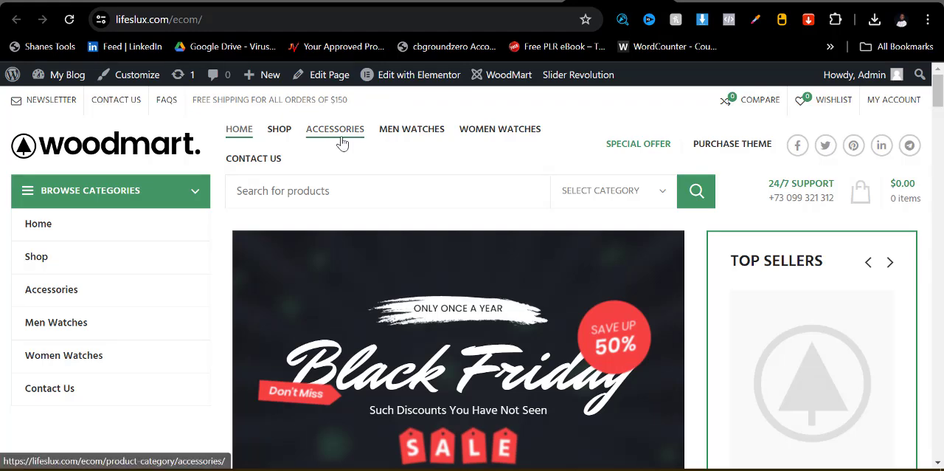
pyautogui.click(374, 2)
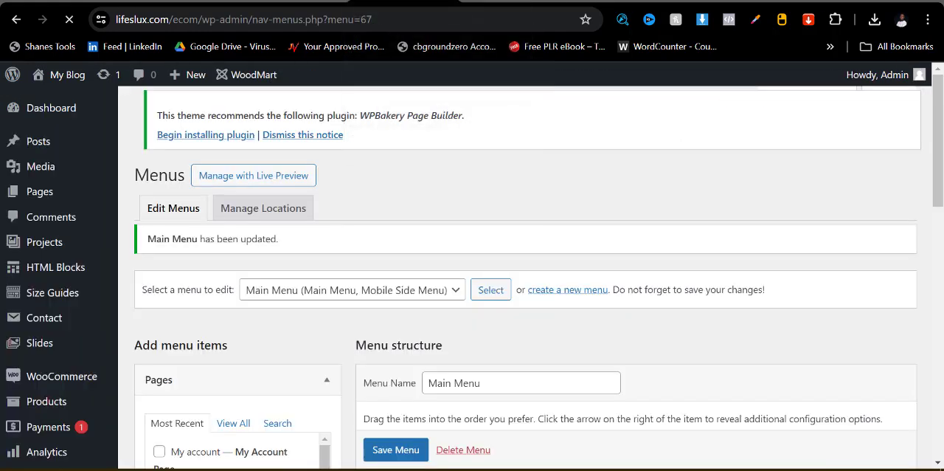
# - Make Accessories a sub item of Shop in the Main Menu and save the menu
pyautogui.scroll(-5, 469, 330)
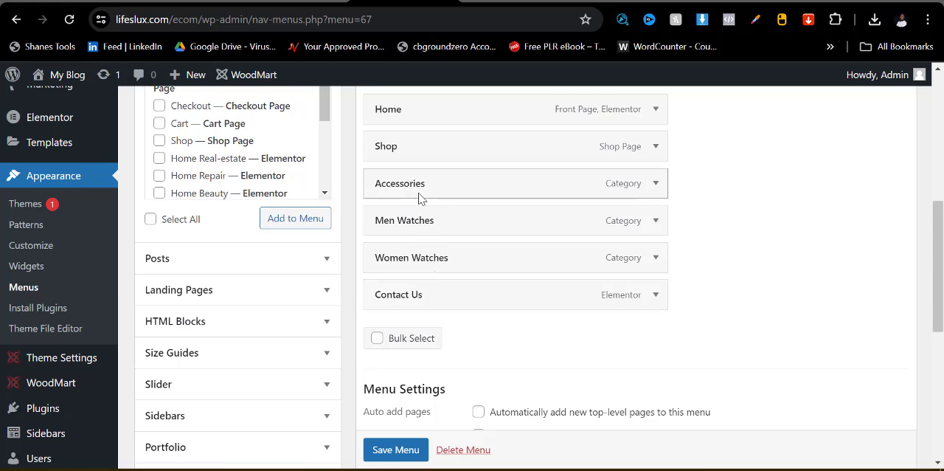
pyautogui.moveTo(419, 198); pyautogui.dragTo(445, 190)
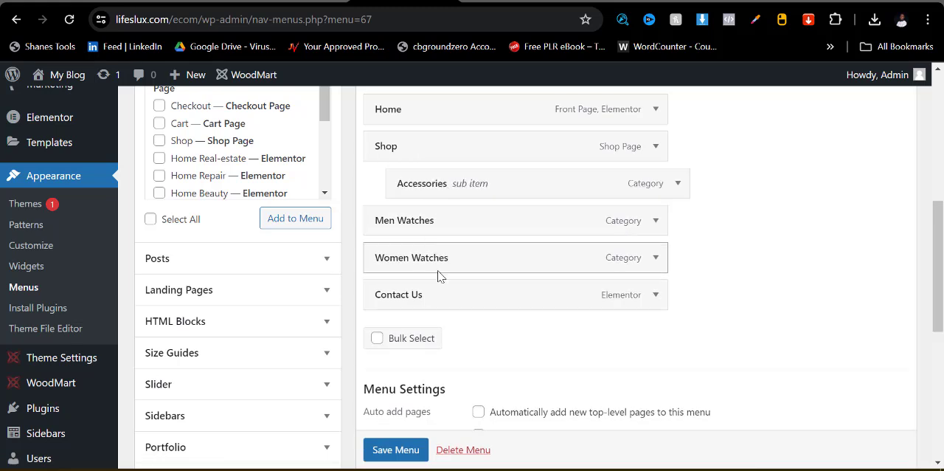
pyautogui.click(399, 451)
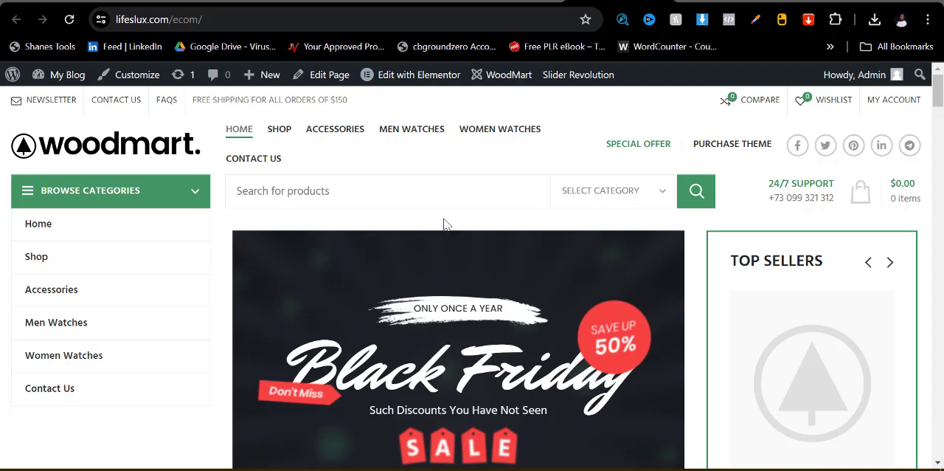
# - Reload the storefront and check the Shop submenu in the header navigation and the Browse Categories list
pyautogui.click(69, 24)
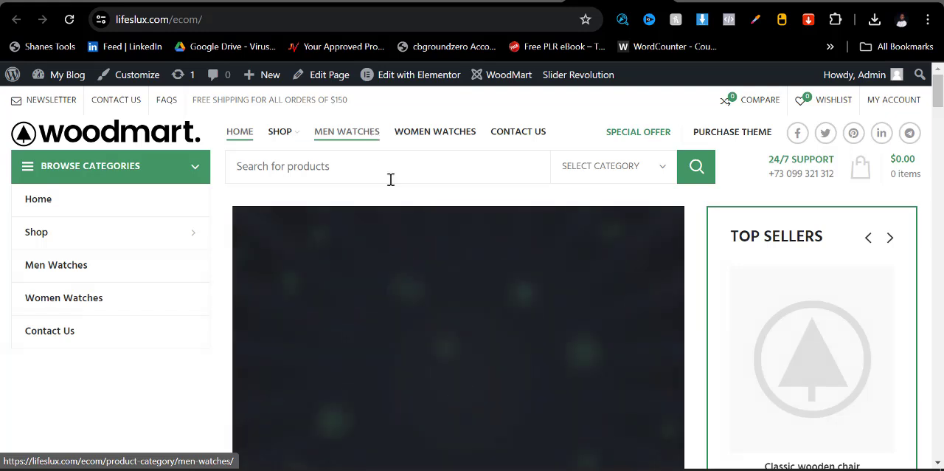
pyautogui.moveTo(278, 137)
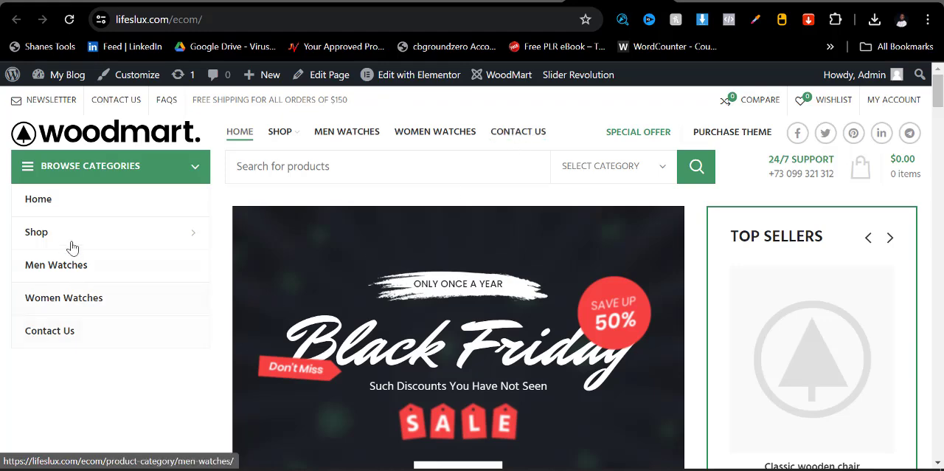
pyautogui.moveTo(76, 244)
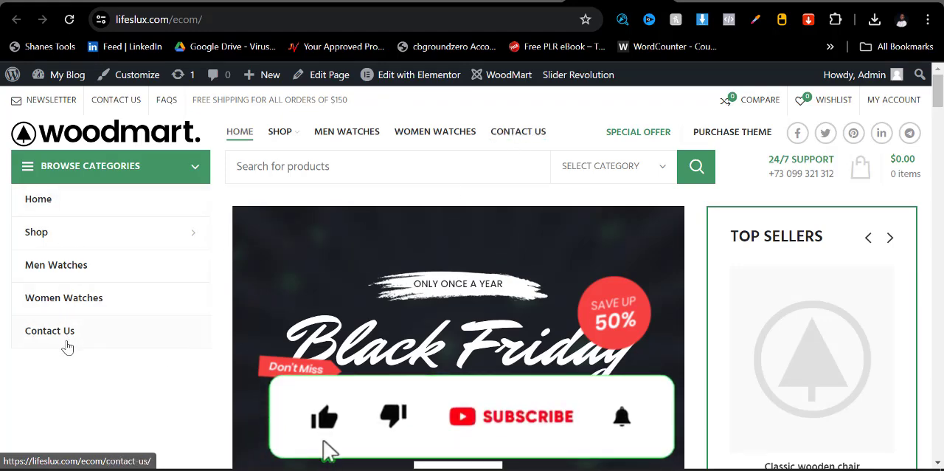
pyautogui.scroll(-2, 64, 336)
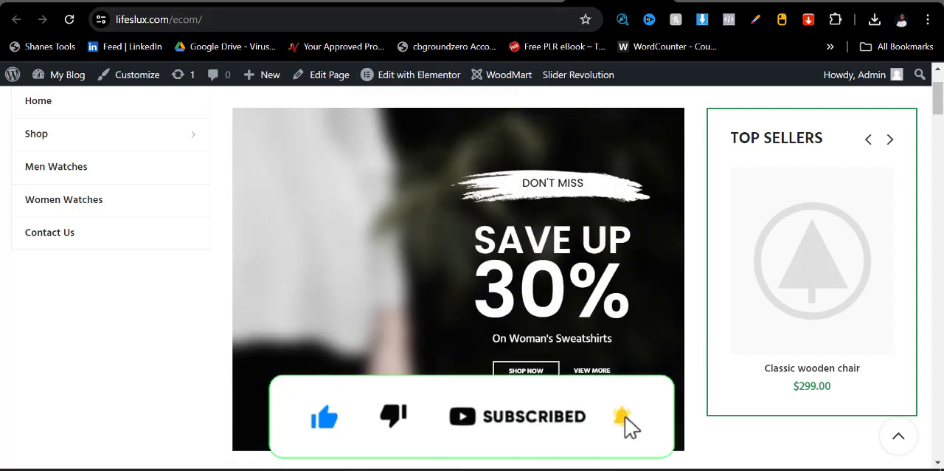
# - Return to the menu editor and bring up the WooCommerce admin options
pyautogui.click(411, 3)
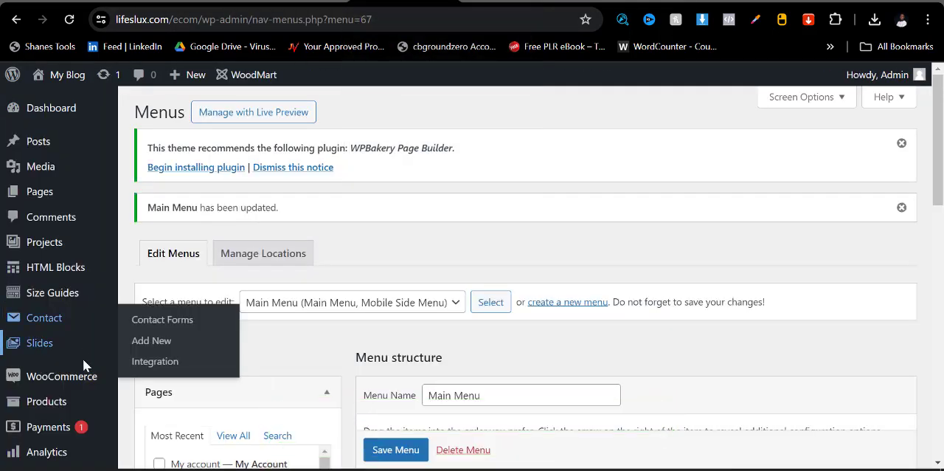
pyautogui.moveTo(56, 380)
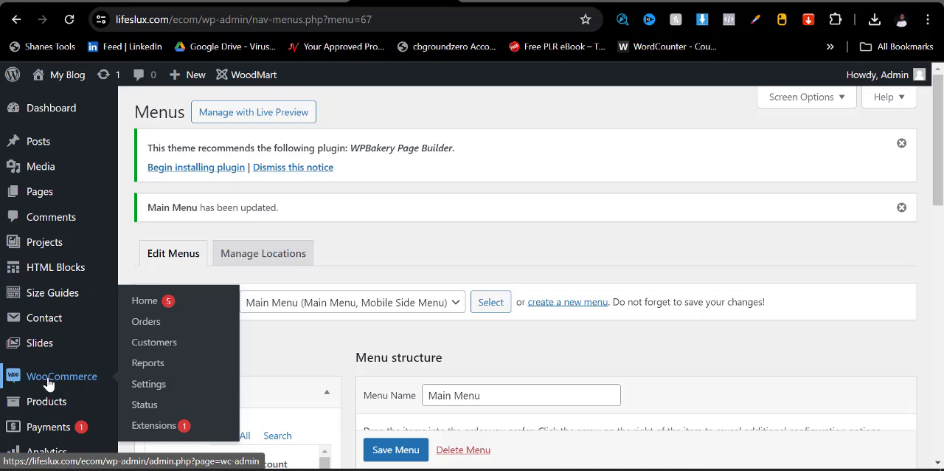
# - Open the WooCommerce settings, discarding the unsaved menu page, and fill in line 1 of the store address
pyautogui.click(142, 393)
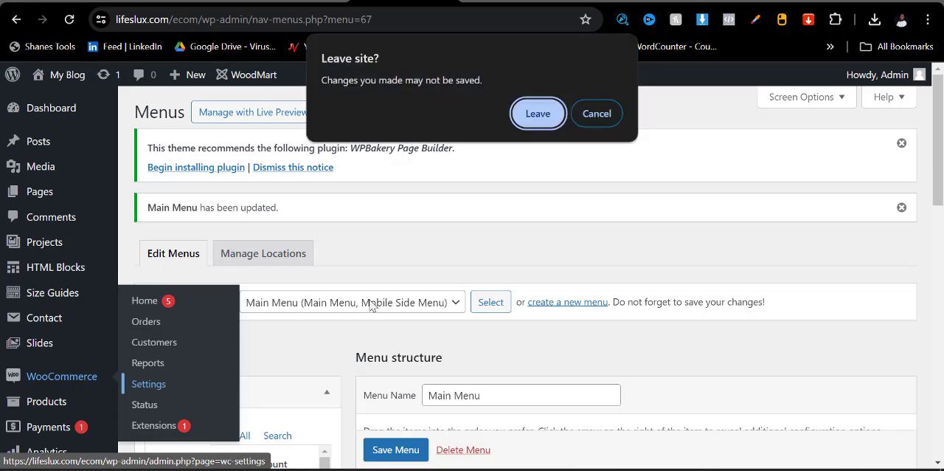
pyautogui.click(528, 119)
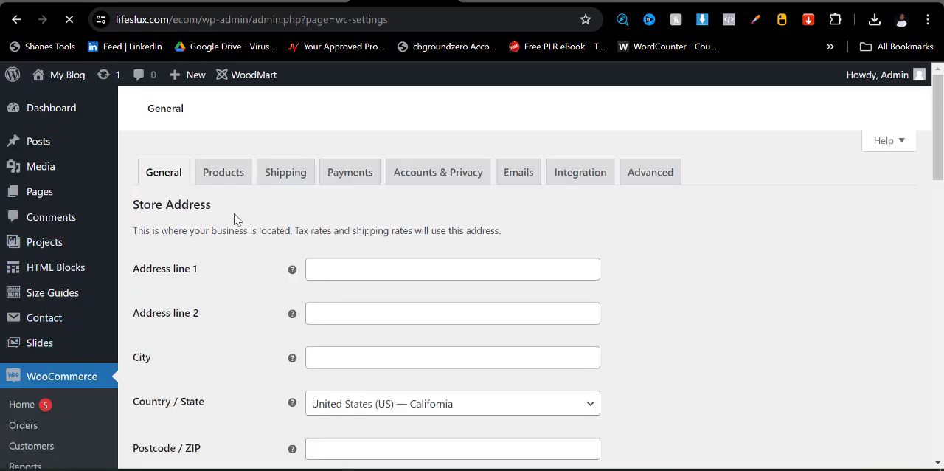
pyautogui.click(352, 269)
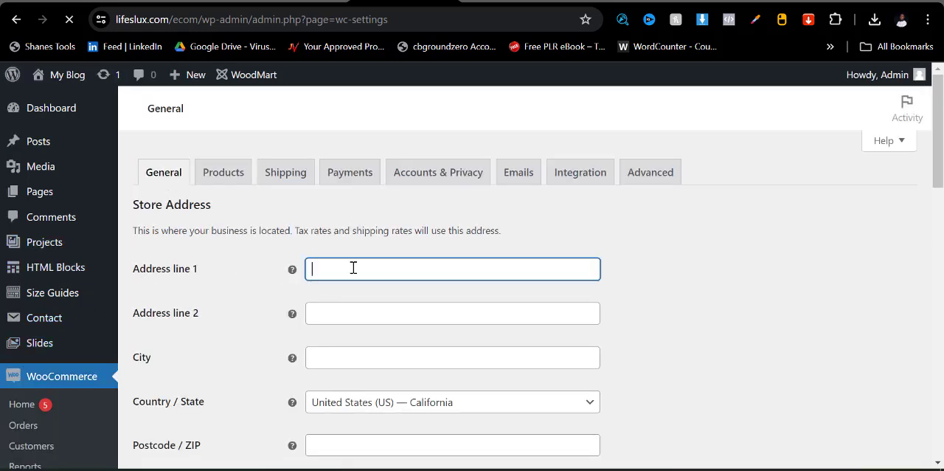
pyautogui.click(495, 241)
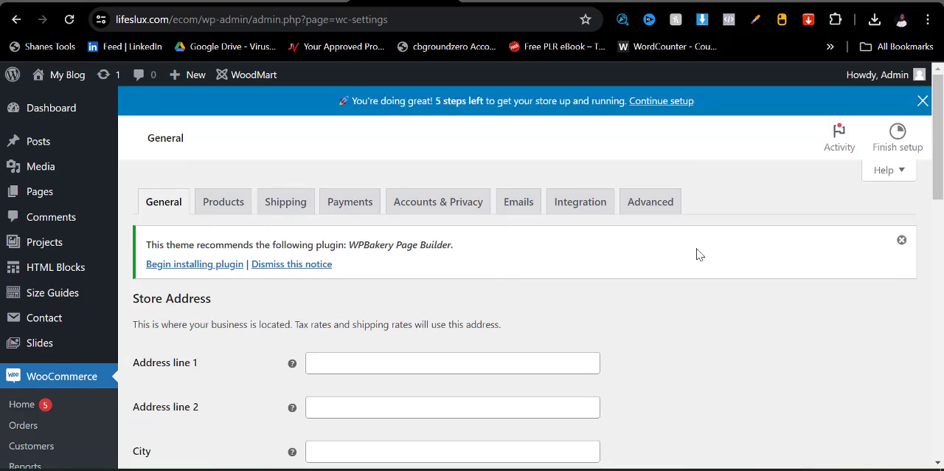
pyautogui.click(508, 357)
pyautogui.click(647, 296)
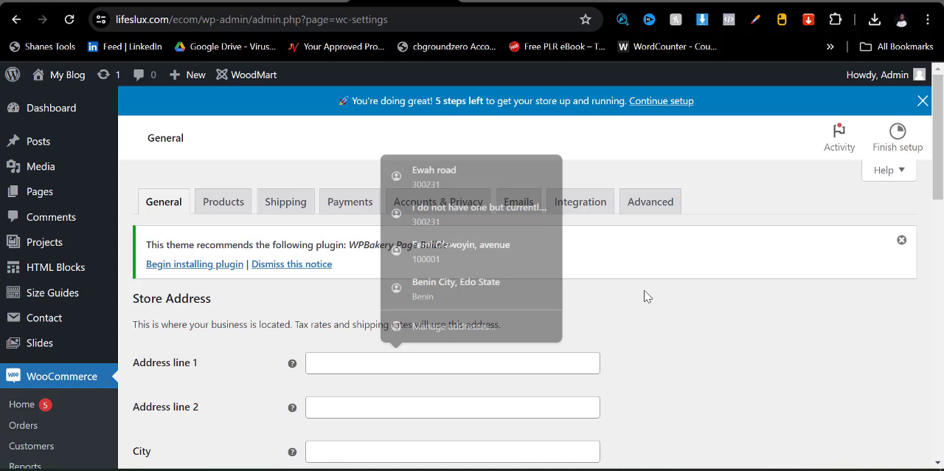
pyautogui.click(565, 365)
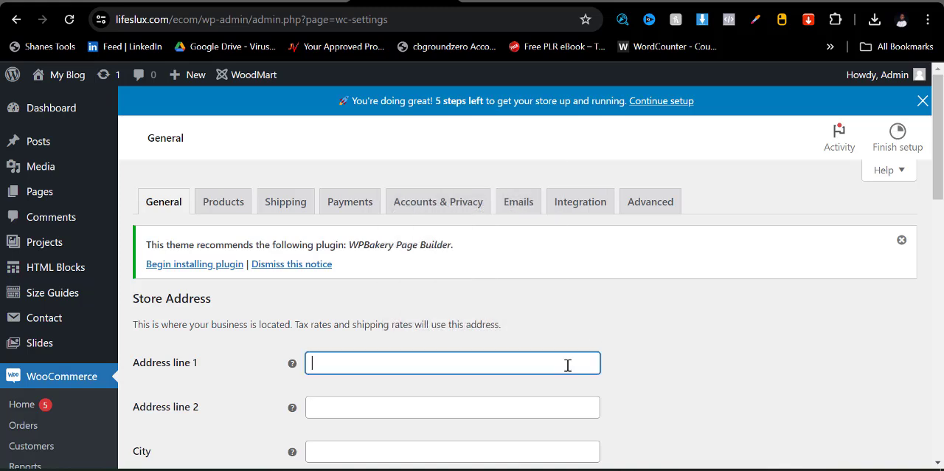
pyautogui.click(443, 398)
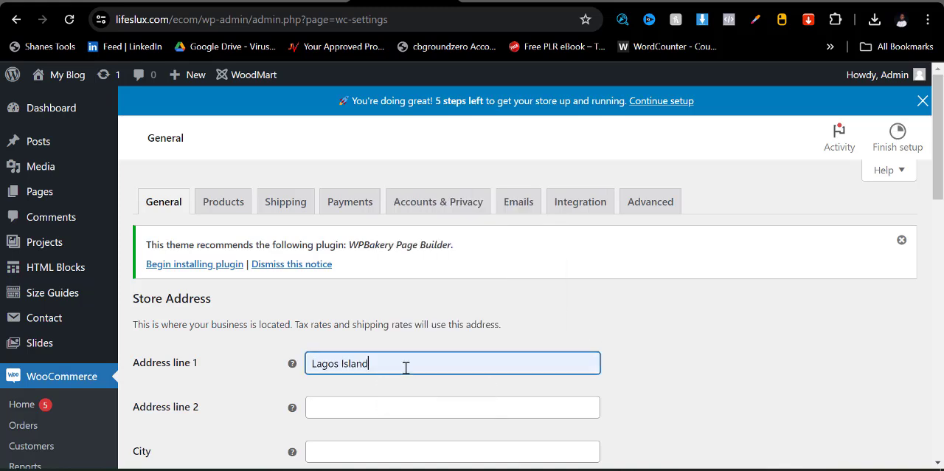
# - Set the store's country/state to Nigeria — Lagos and fill in the city and postcode from the saved Lagos address
pyautogui.scroll(-3, 383, 384)
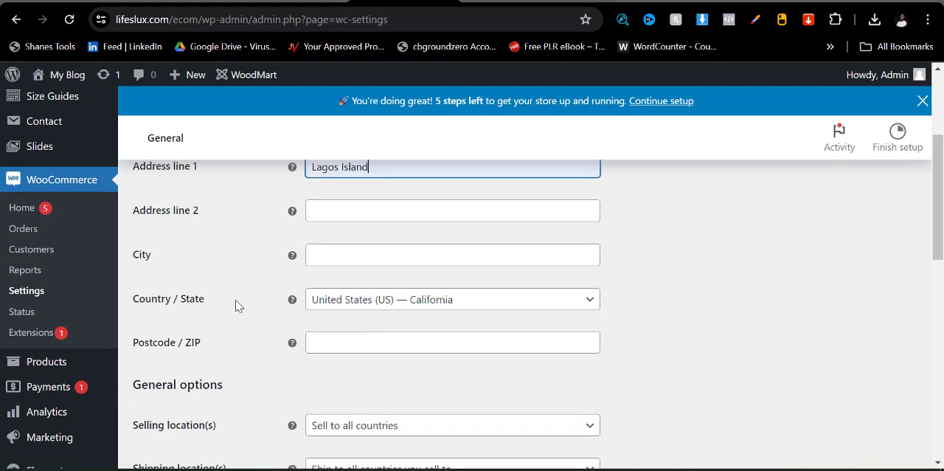
pyautogui.click(382, 295)
pyautogui.click(376, 126)
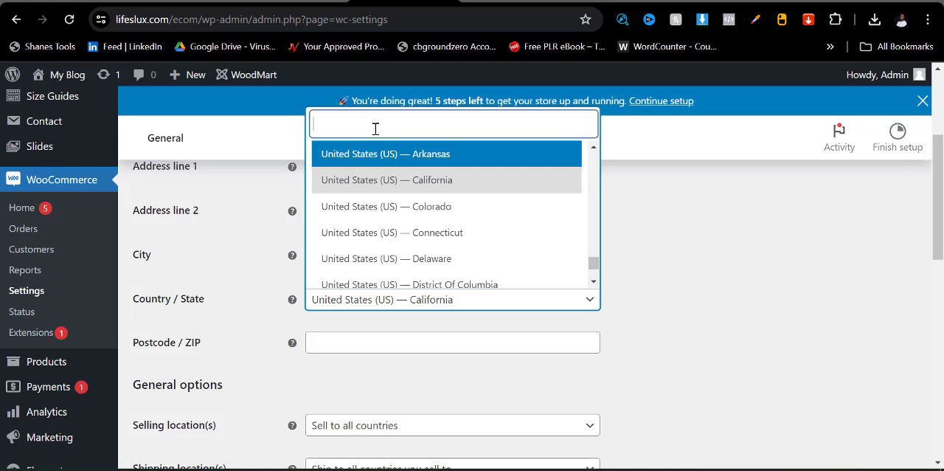
pyautogui.write('mo')
pyautogui.press('BackSpace')
pyautogui.press('BackSpace')
pyautogui.write('nigeria')
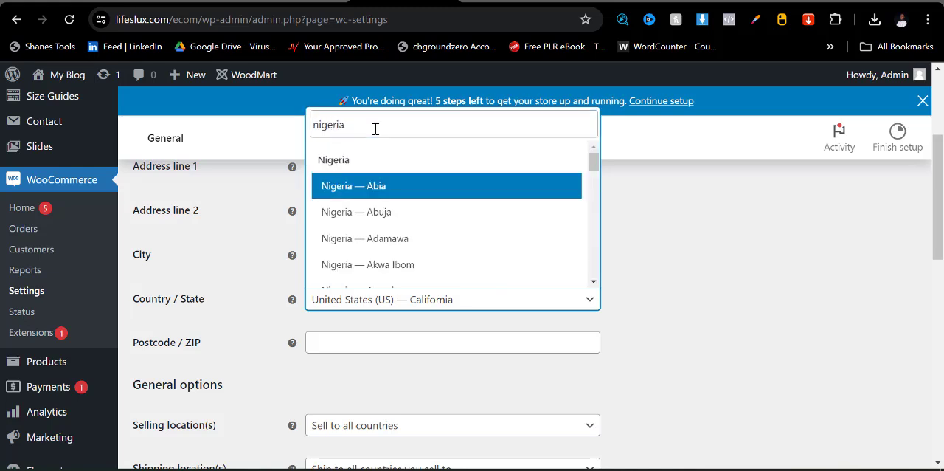
pyautogui.scroll(-6, 369, 219)
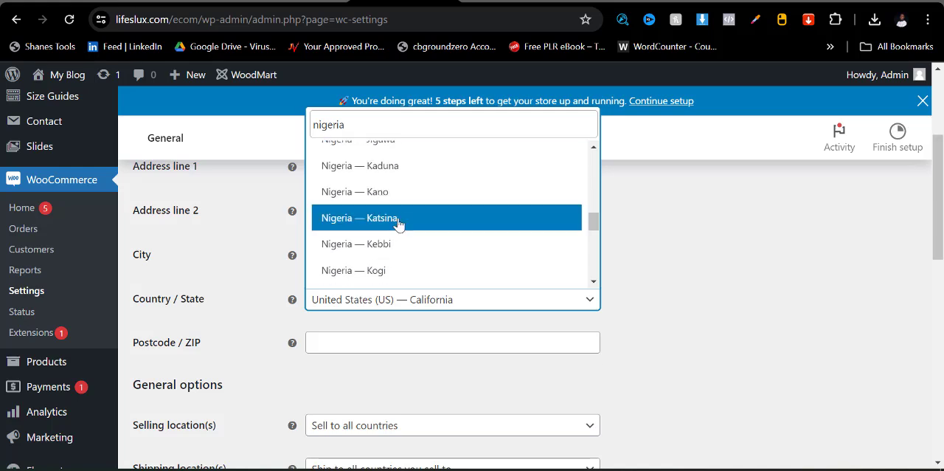
pyautogui.scroll(-2, 392, 224)
pyautogui.click(391, 224)
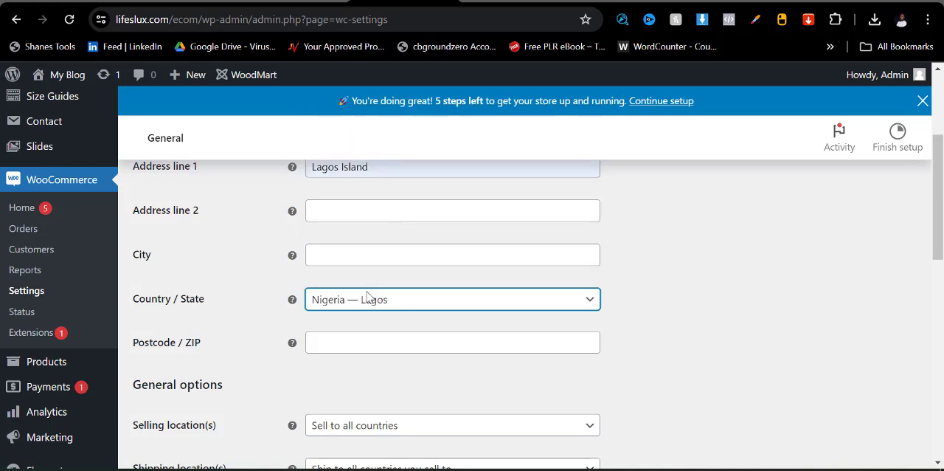
pyautogui.click(334, 344)
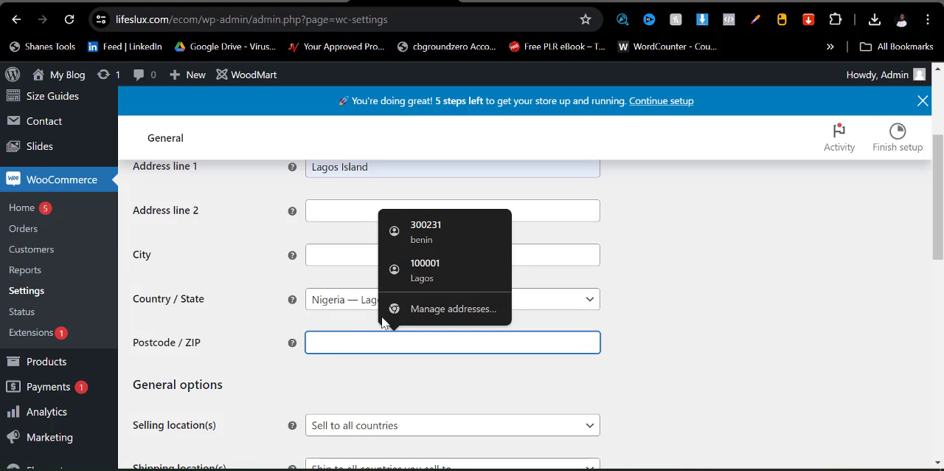
pyautogui.click(426, 264)
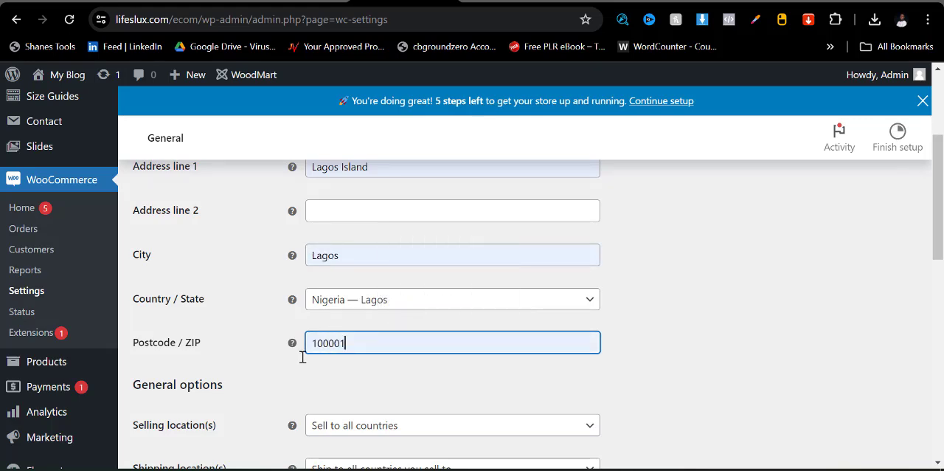
# - Set the store's selling locations to Sell to specific countries
pyautogui.scroll(-3, 295, 352)
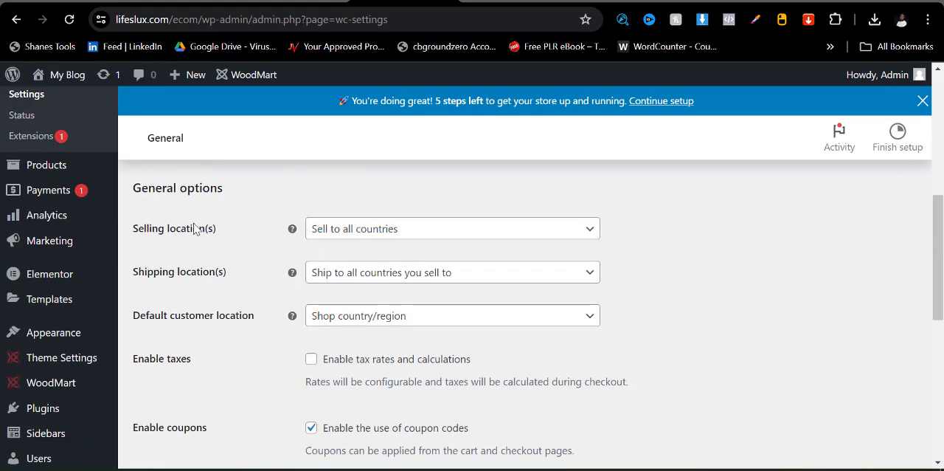
pyautogui.click(411, 230)
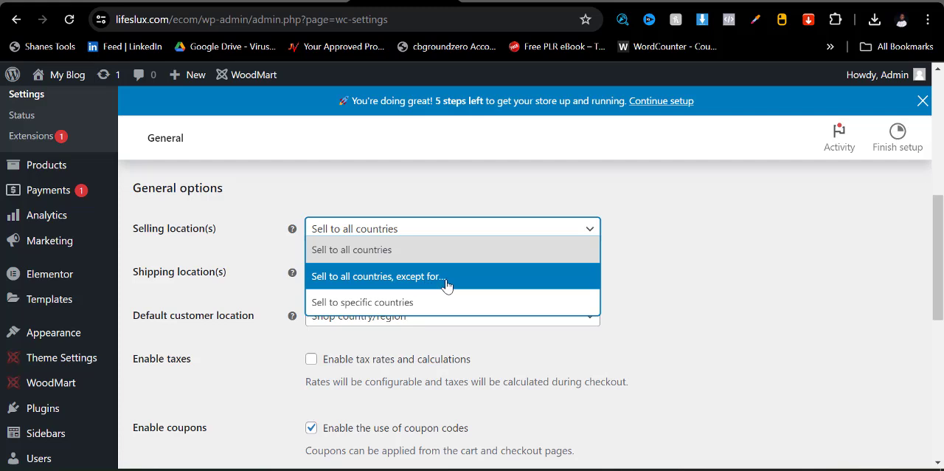
pyautogui.click(387, 306)
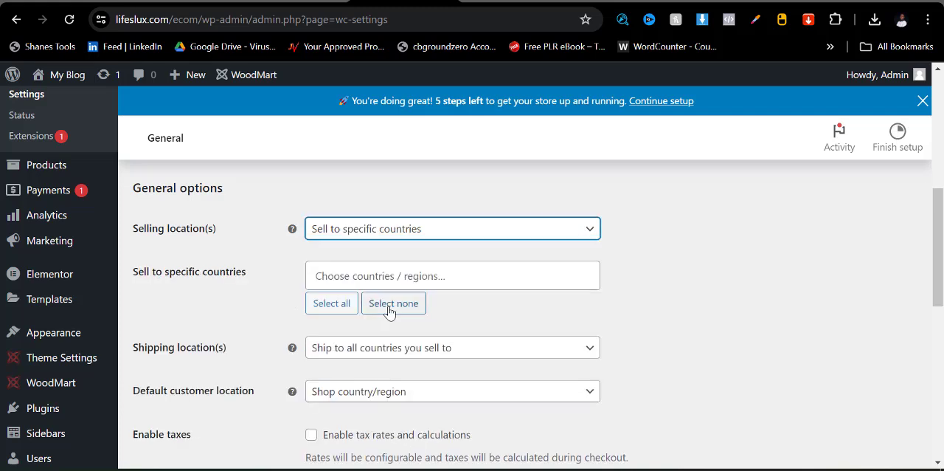
pyautogui.click(388, 269)
pyautogui.write('Nigeria')
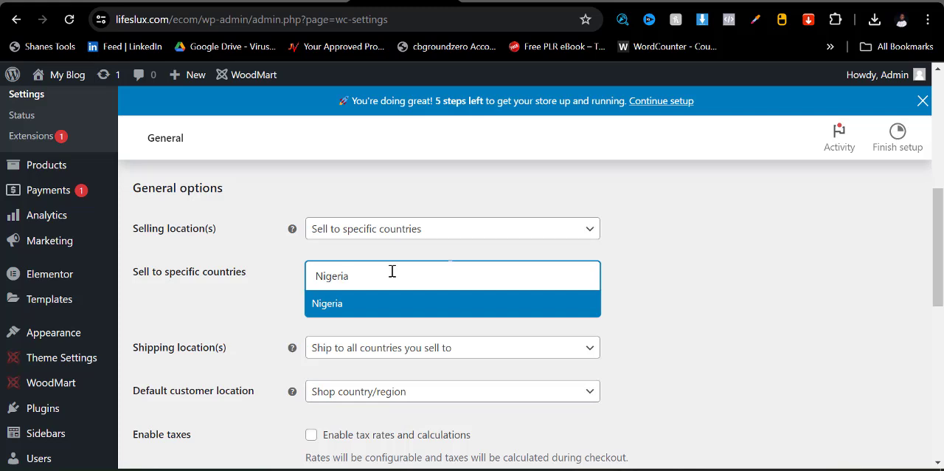
pyautogui.press('Return')
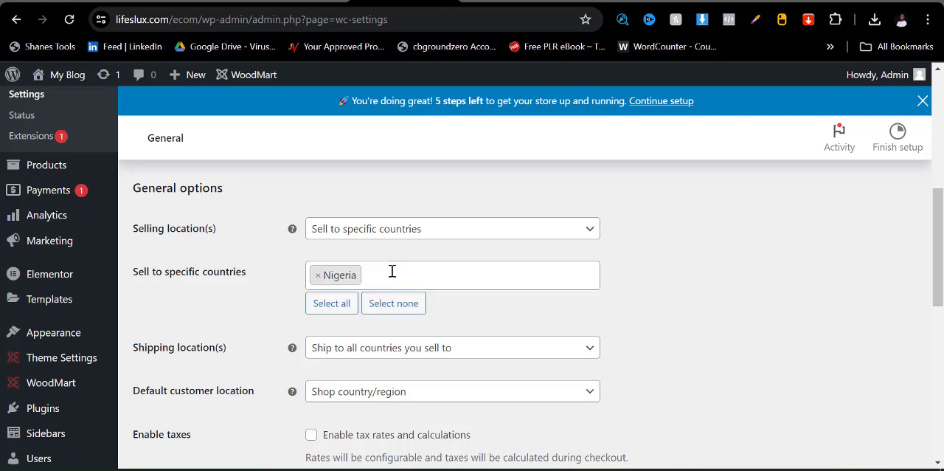
pyautogui.click(391, 272)
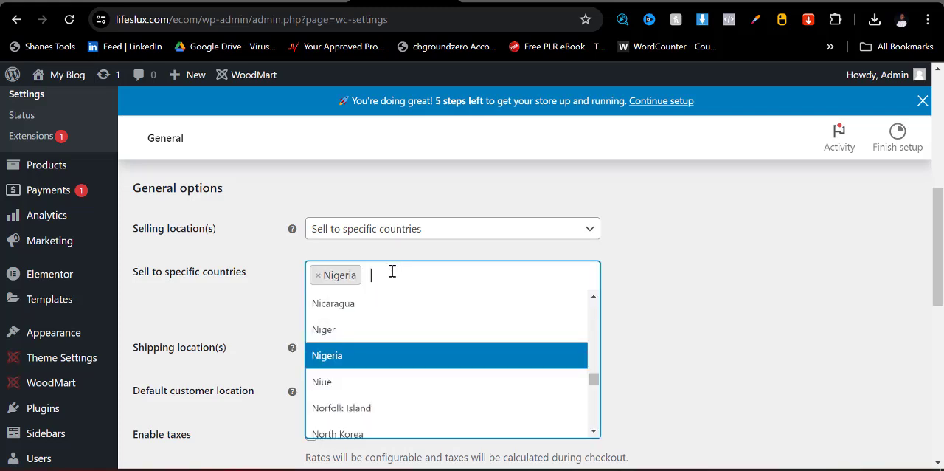
pyautogui.write('gha')
pyautogui.press('Return')
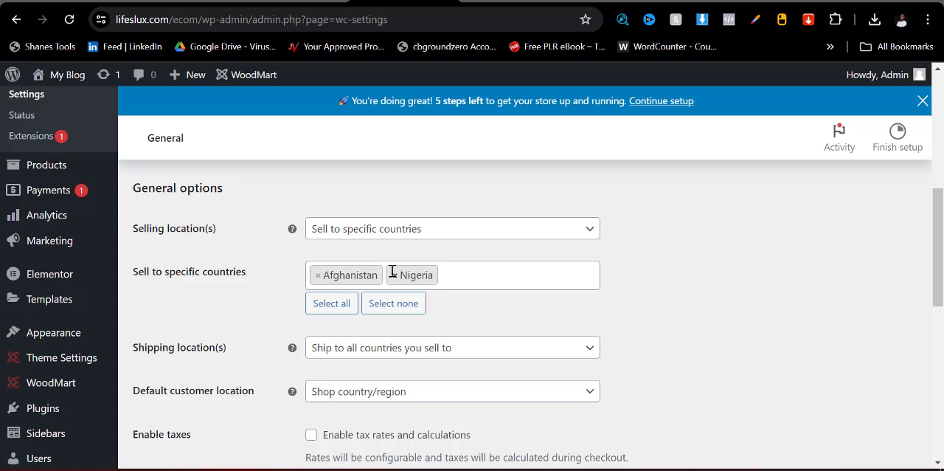
pyautogui.press('BackSpace')
pyautogui.press('BackSpace')
pyautogui.press('BackSpace')
pyautogui.press('BackSpace')
pyautogui.press('BackSpace')
pyautogui.press('BackSpace')
pyautogui.press('BackSpace')
pyautogui.press('BackSpace')
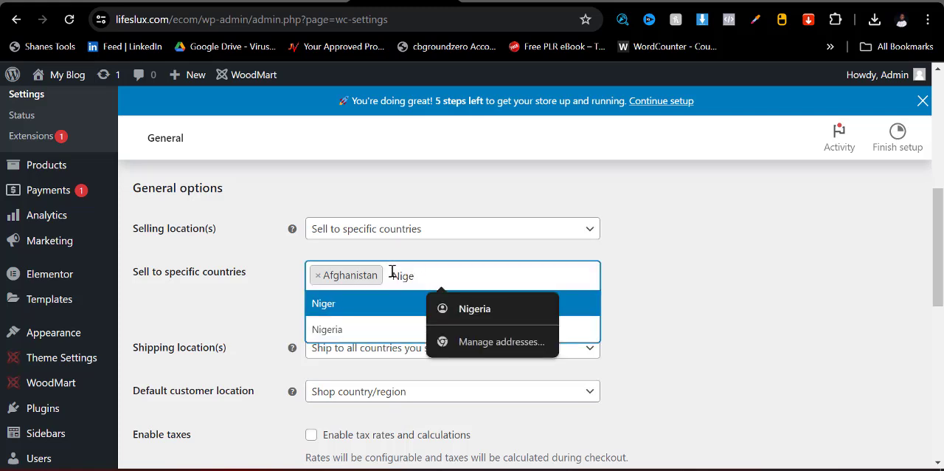
pyautogui.press('BackSpace')
pyautogui.press('BackSpace')
pyautogui.press('BackSpace')
pyautogui.press('BackSpace')
pyautogui.press('BackSpace')
pyautogui.press('BackSpace')
pyautogui.press('BackSpace')
pyautogui.press('BackSpace')
pyautogui.press('BackSpace')
pyautogui.press('BackSpace')
pyautogui.press('BackSpace')
pyautogui.press('BackSpace')
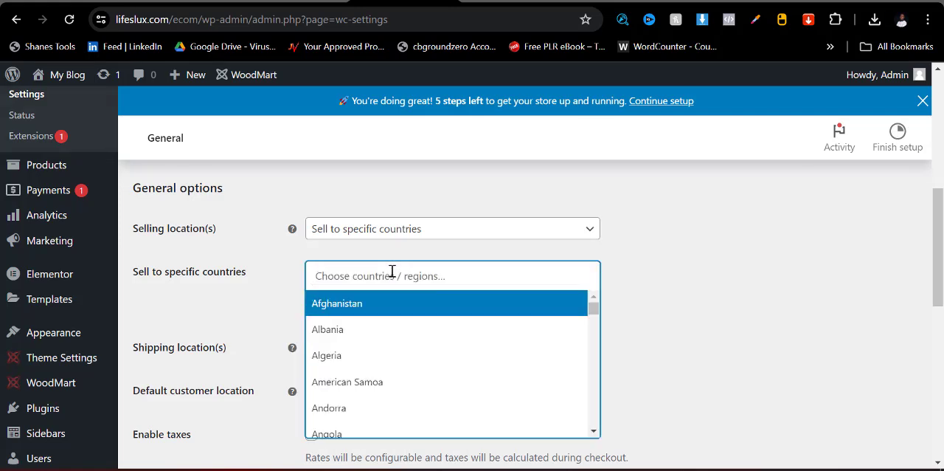
# - Add Nigeria, Ghana and Rwanda as the specific countries the store sells to
pyautogui.write('Nigeri')
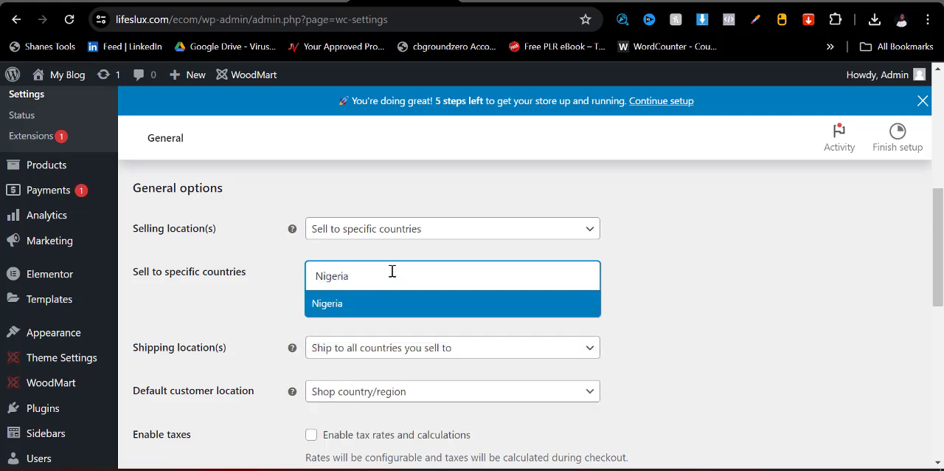
pyautogui.write('a')
pyautogui.click(380, 303)
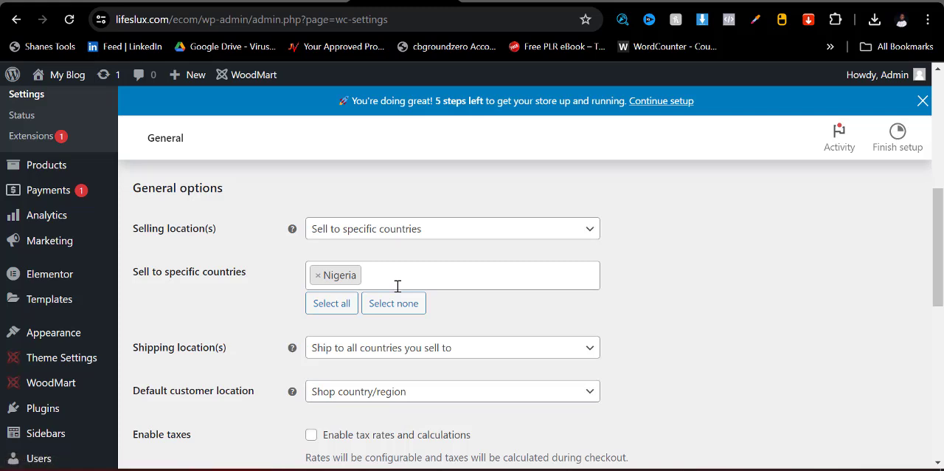
pyautogui.write('Ghana')
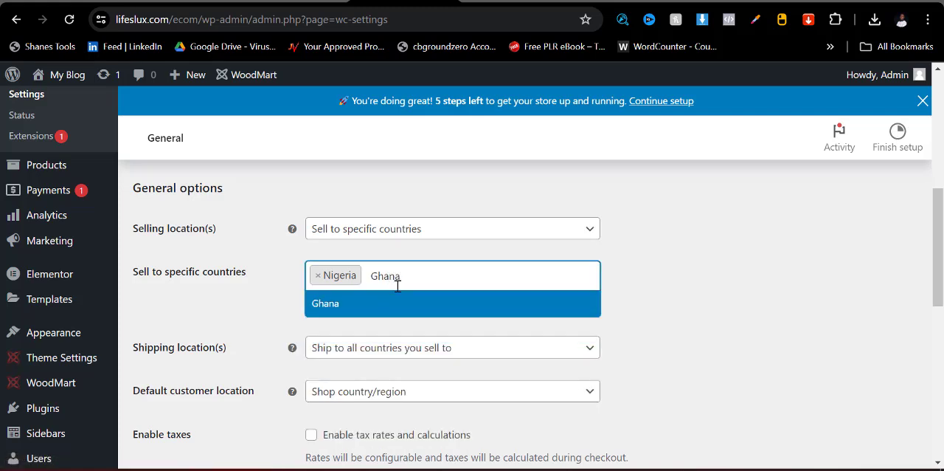
pyautogui.press('Return')
pyautogui.write('R')
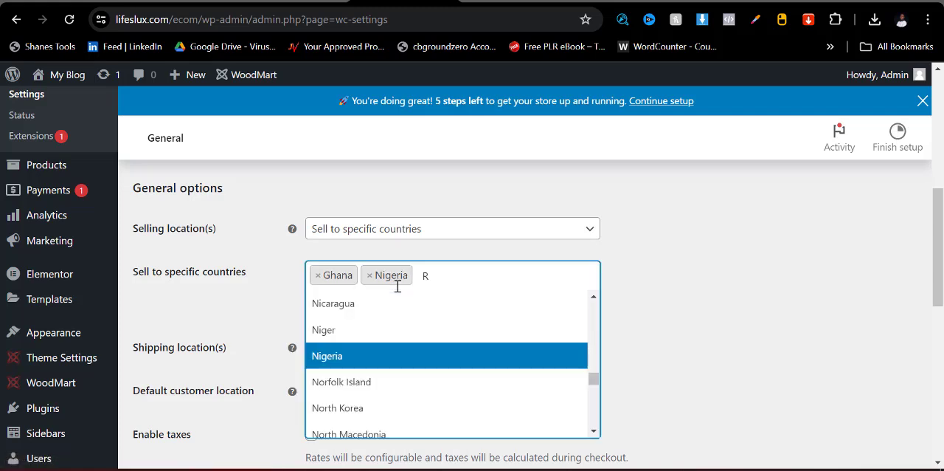
pyautogui.write('w')
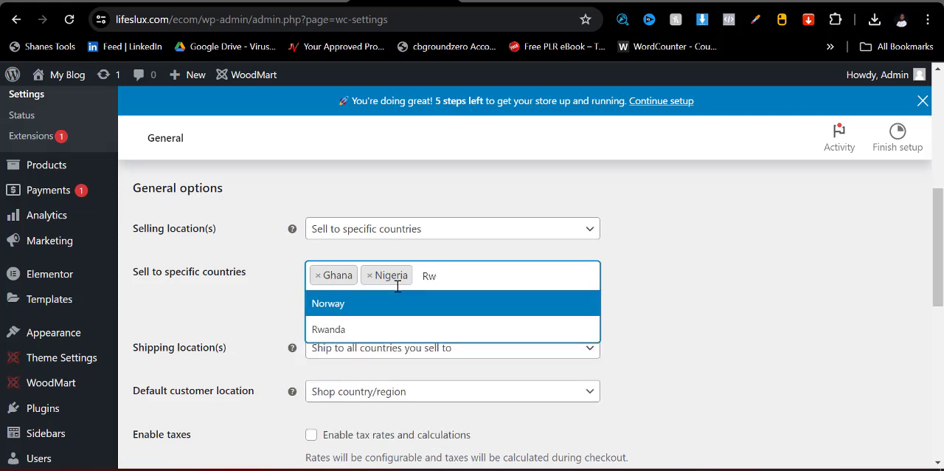
pyautogui.press('Down')
pyautogui.press('Return')
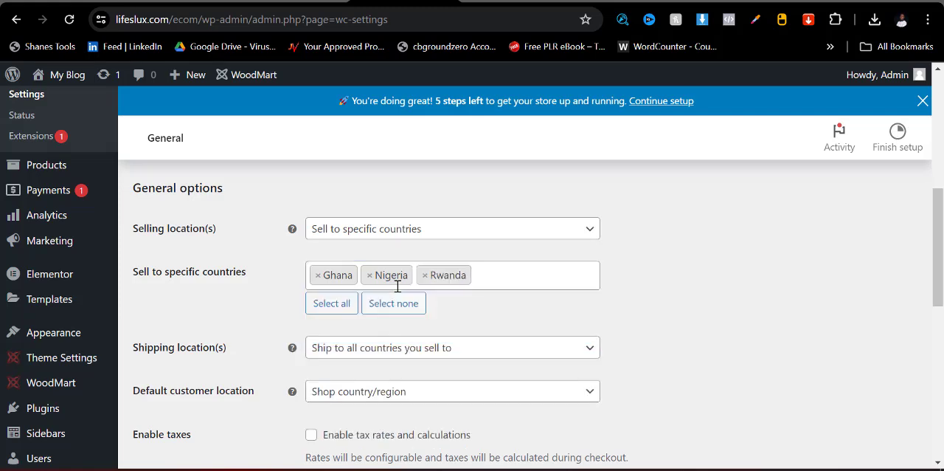
# - Check the available shipping location options and keep Ship to all countries you sell to
pyautogui.scroll(-2, 465, 285)
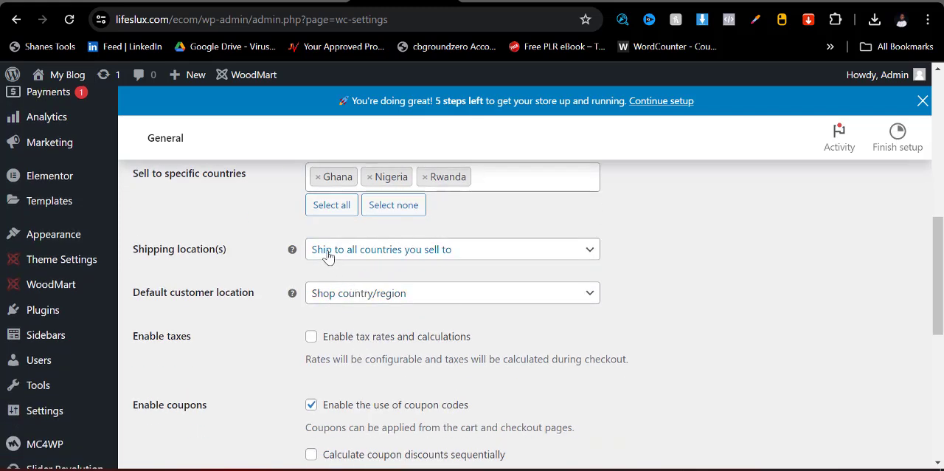
pyautogui.click(408, 257)
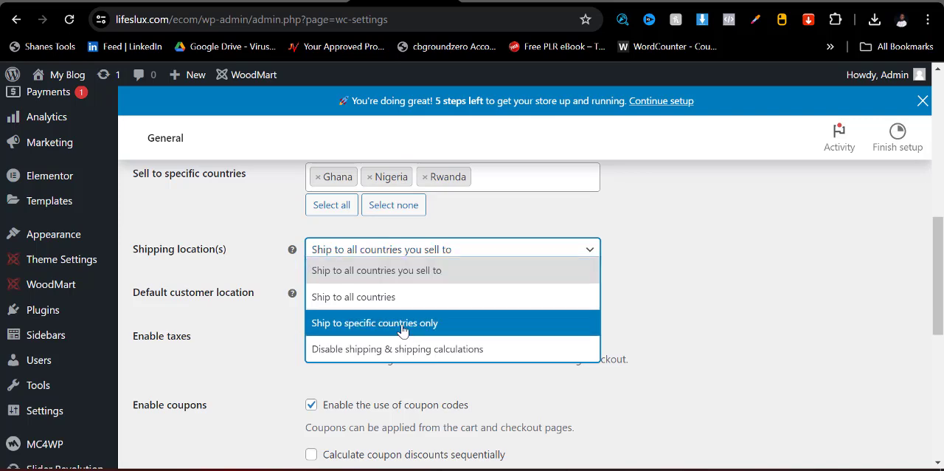
pyautogui.click(405, 325)
pyautogui.click(404, 258)
pyautogui.click(509, 271)
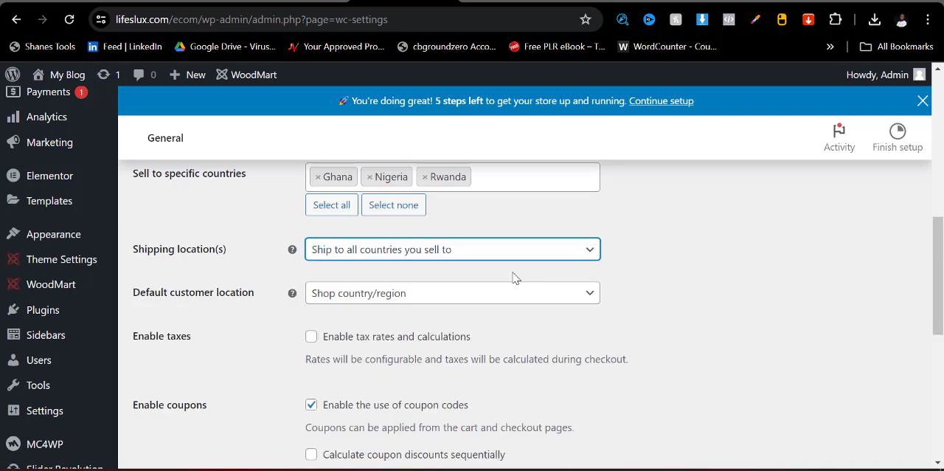
# - Set the store currency to Nigerian naira (₦) — NGN and save the general settings
pyautogui.scroll(-4, 422, 301)
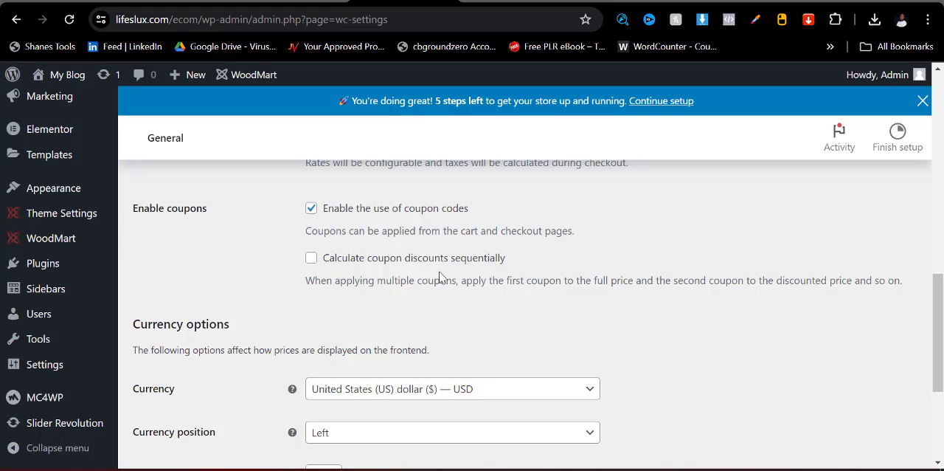
pyautogui.scroll(-3, 442, 277)
pyautogui.scroll(4, 351, 281)
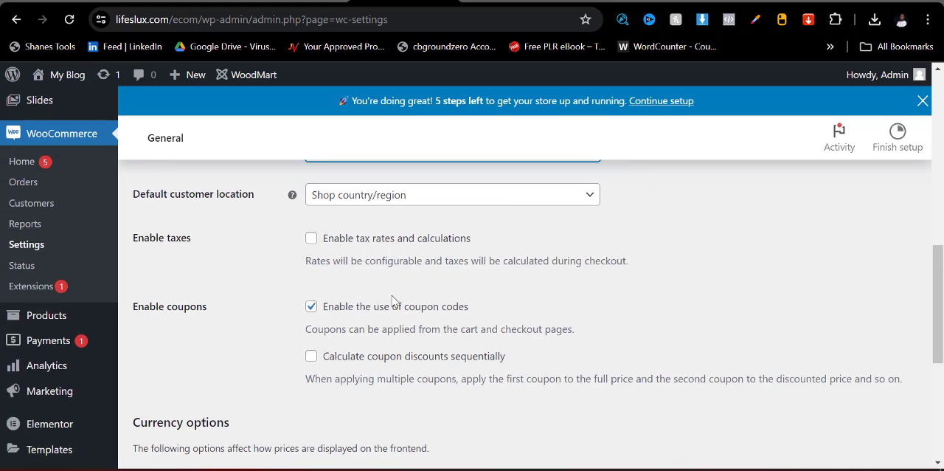
pyautogui.scroll(-2, 392, 316)
pyautogui.scroll(-1, 392, 315)
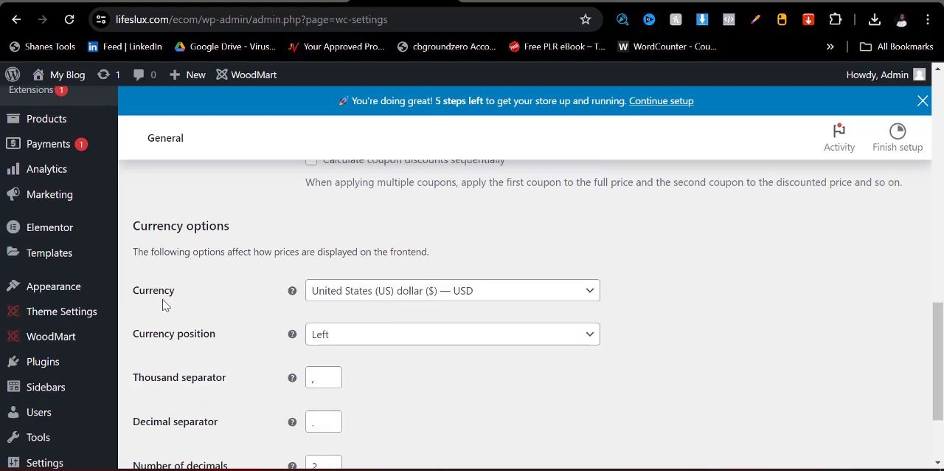
pyautogui.click(371, 292)
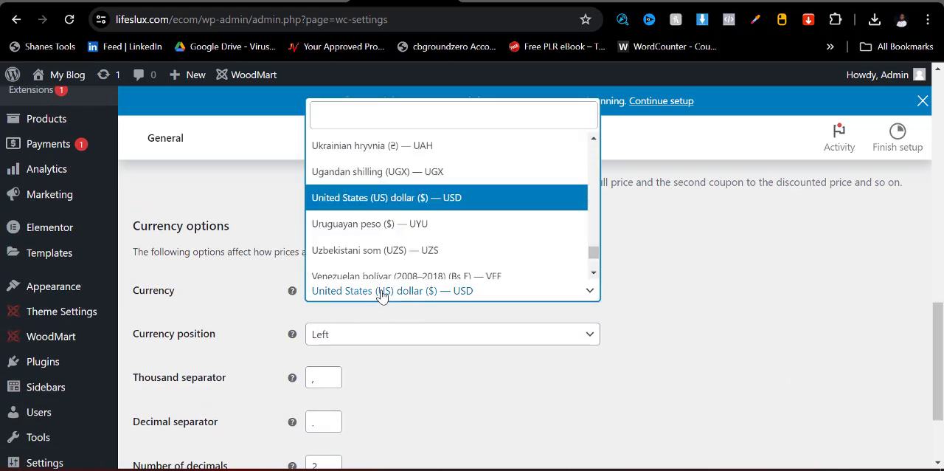
pyautogui.write('n')
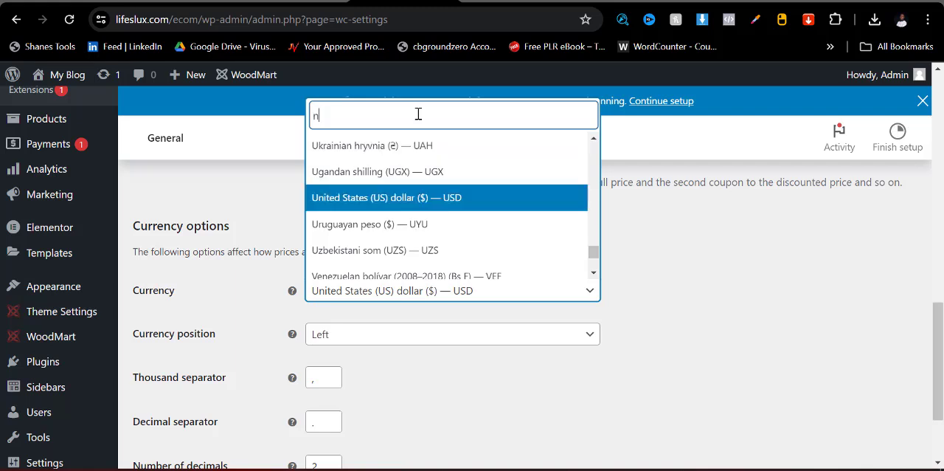
pyautogui.write('igeri')
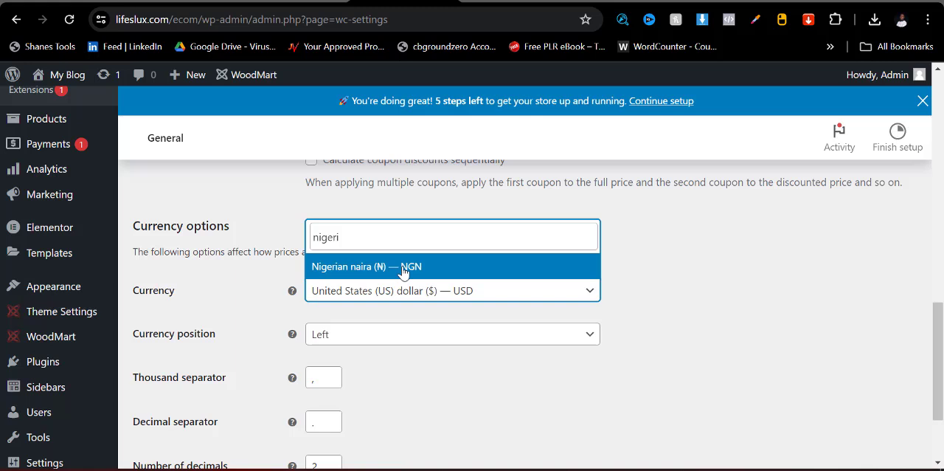
pyautogui.click(403, 269)
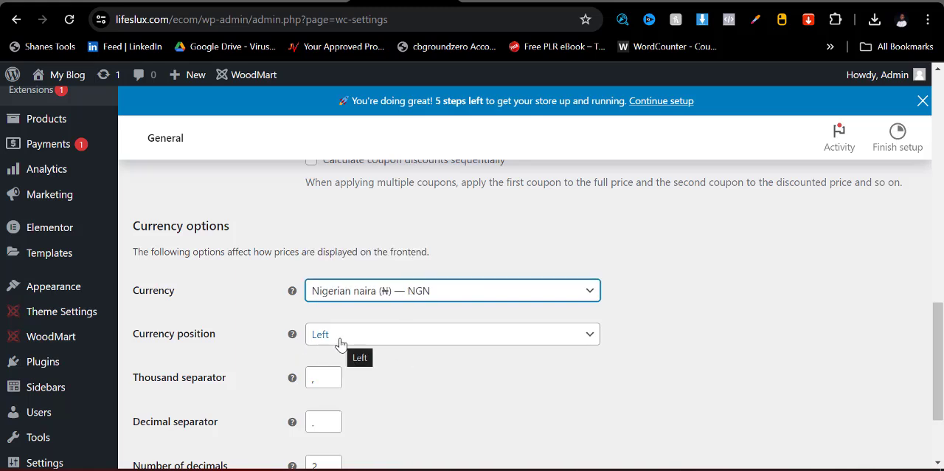
pyautogui.scroll(-3, 321, 382)
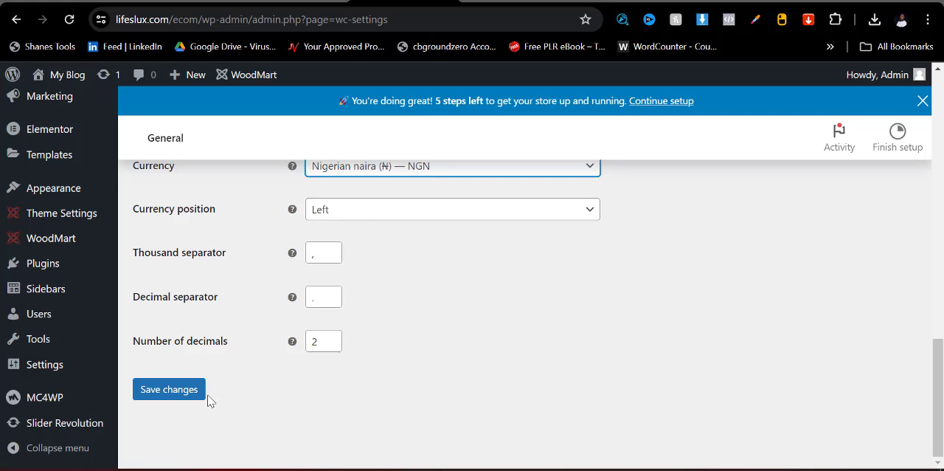
pyautogui.click(169, 391)
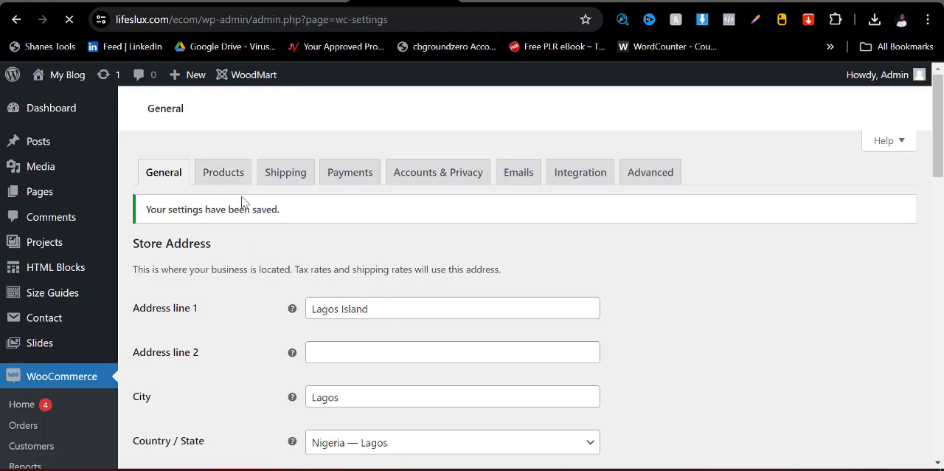
# - Review the store's general product settings, from the shop page to the review and rating options
pyautogui.click(220, 178)
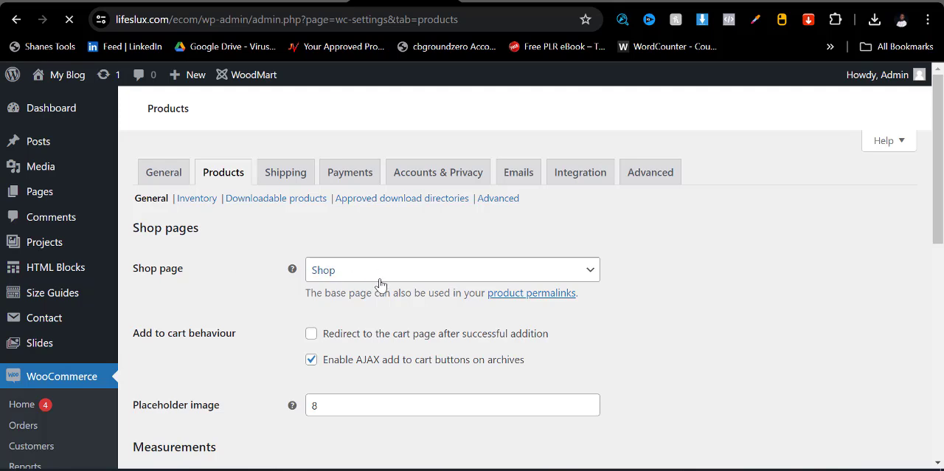
pyautogui.scroll(-6, 380, 286)
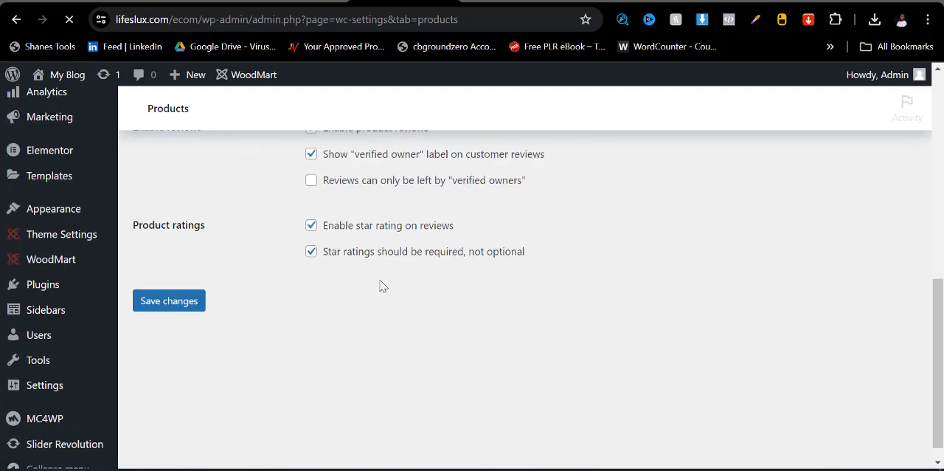
pyautogui.scroll(5, 317, 295)
pyautogui.scroll(2, 229, 284)
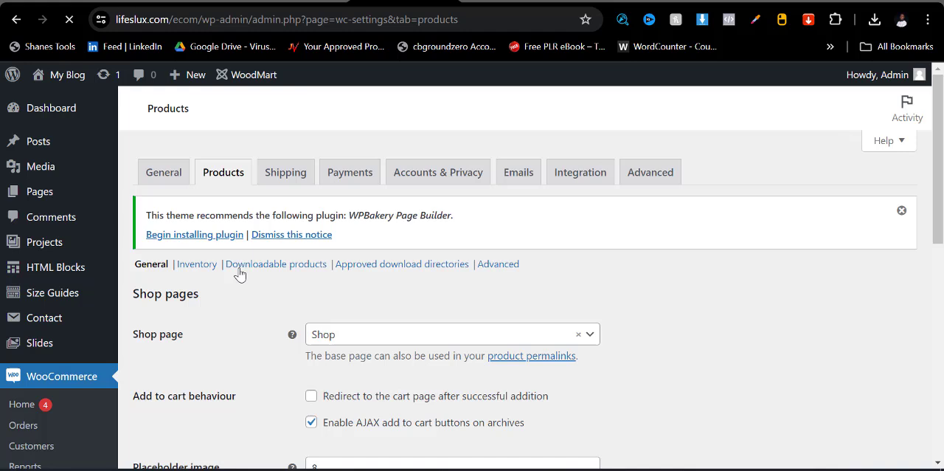
# - Examine the shipping zones settings, including the zone examples and the option for adding a shipping zone
pyautogui.click(285, 180)
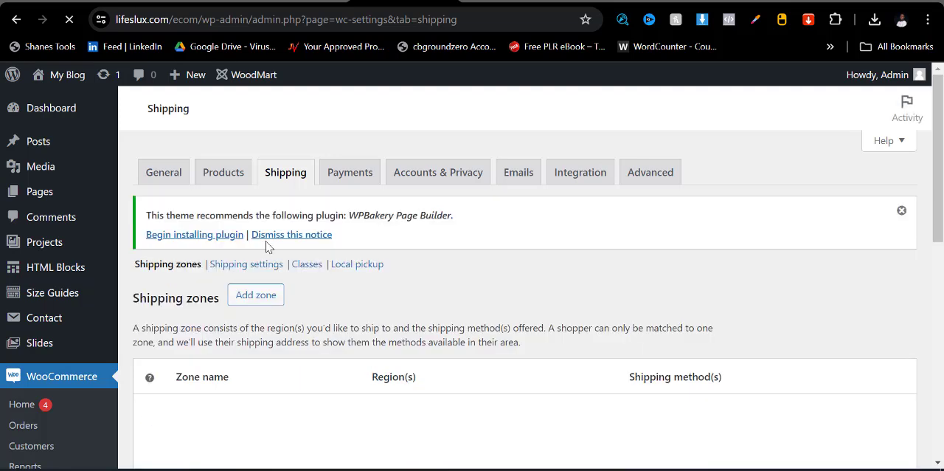
pyautogui.scroll(-3, 348, 274)
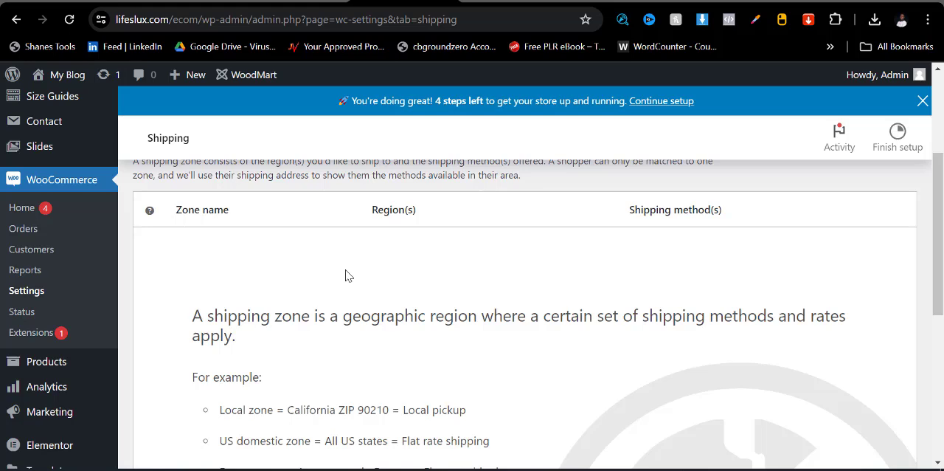
pyautogui.scroll(-4, 343, 288)
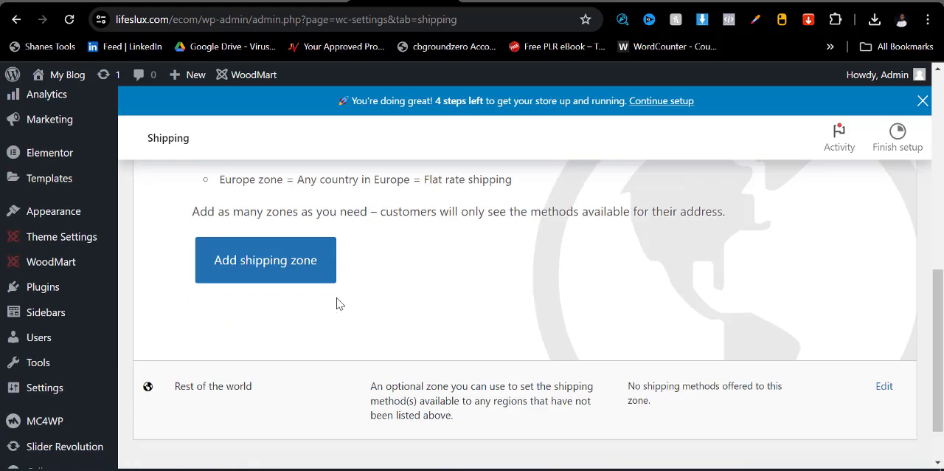
pyautogui.scroll(4, 343, 333)
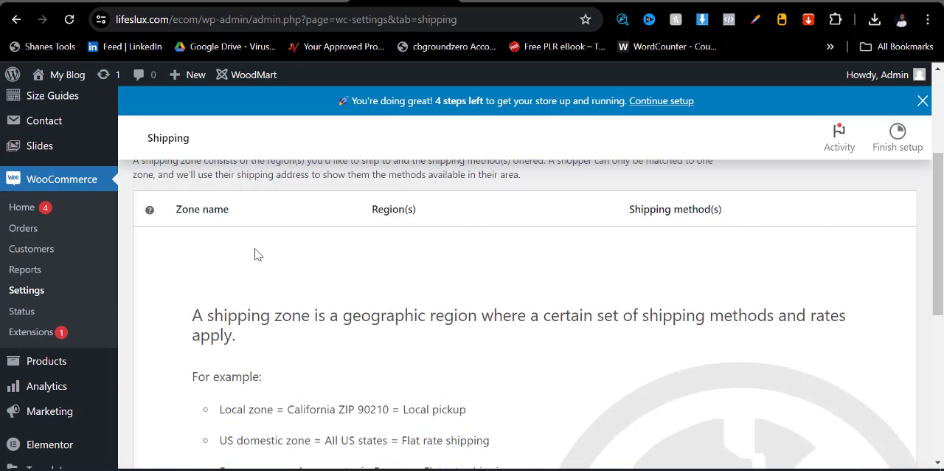
pyautogui.scroll(-3, 247, 313)
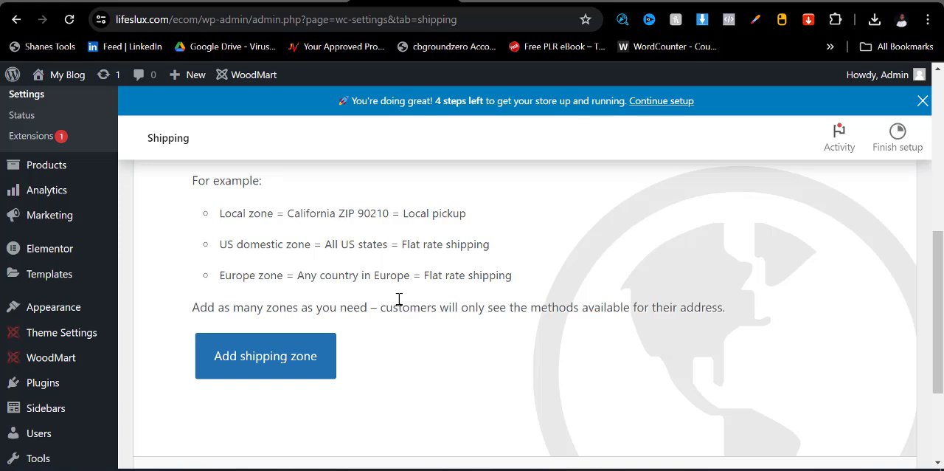
pyautogui.scroll(1, 421, 330)
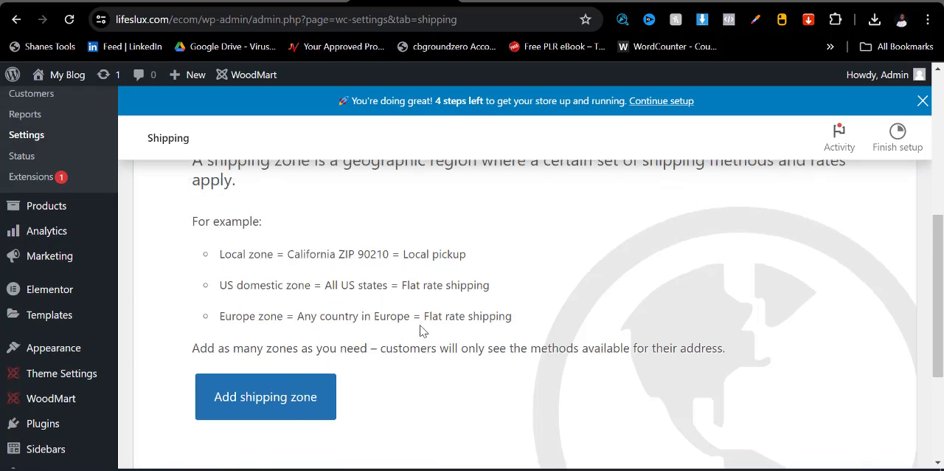
pyautogui.scroll(5, 421, 330)
pyautogui.scroll(-3, 284, 299)
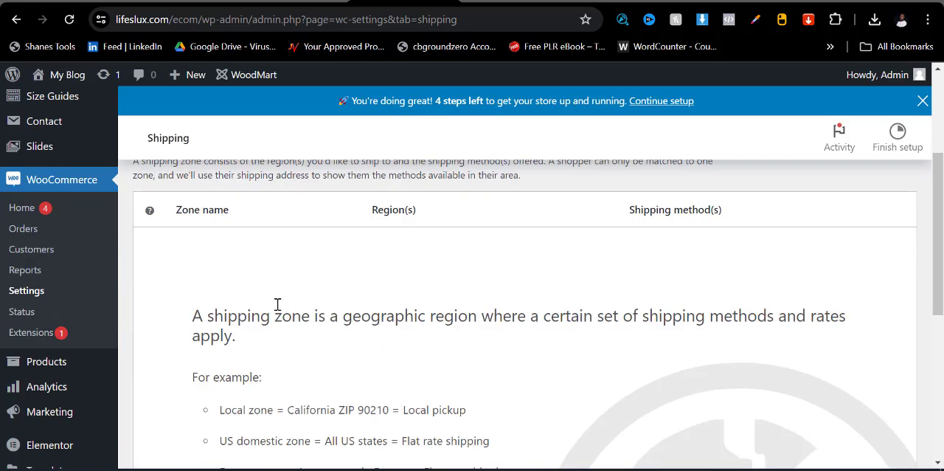
pyautogui.scroll(-4, 316, 348)
pyautogui.scroll(7, 284, 352)
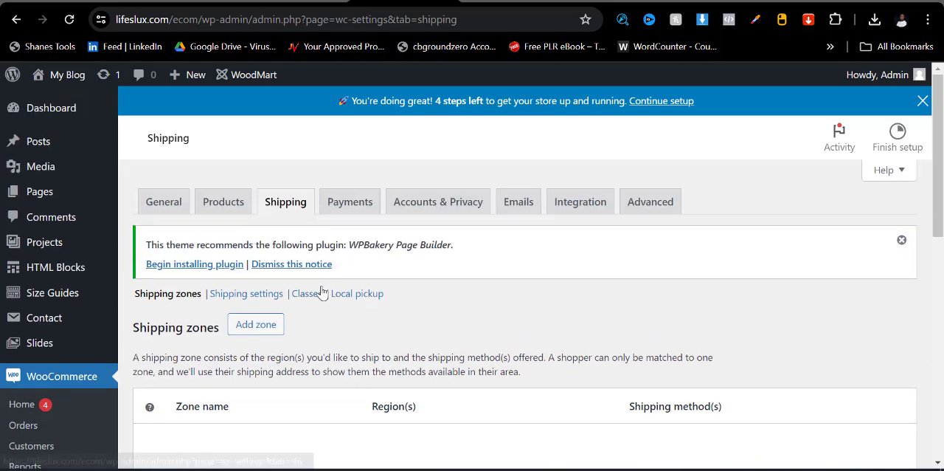
# - Enable the Direct bank transfer payment method and open its setup
pyautogui.click(350, 214)
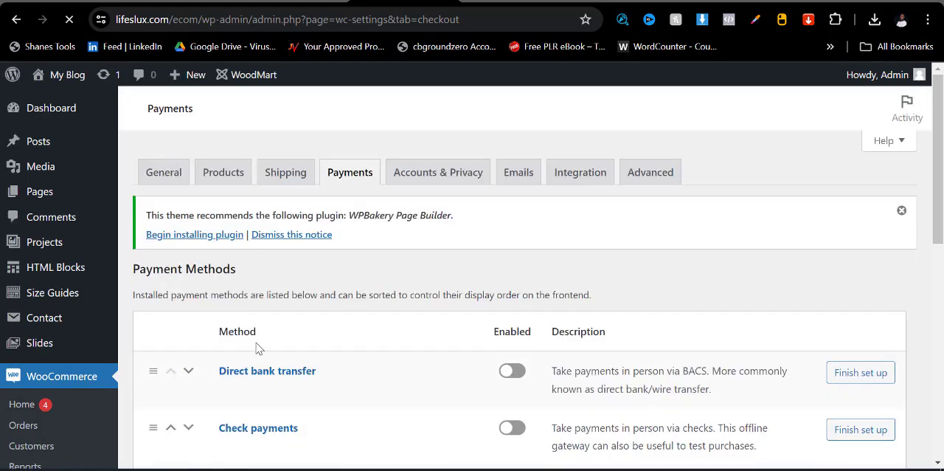
pyautogui.click(512, 373)
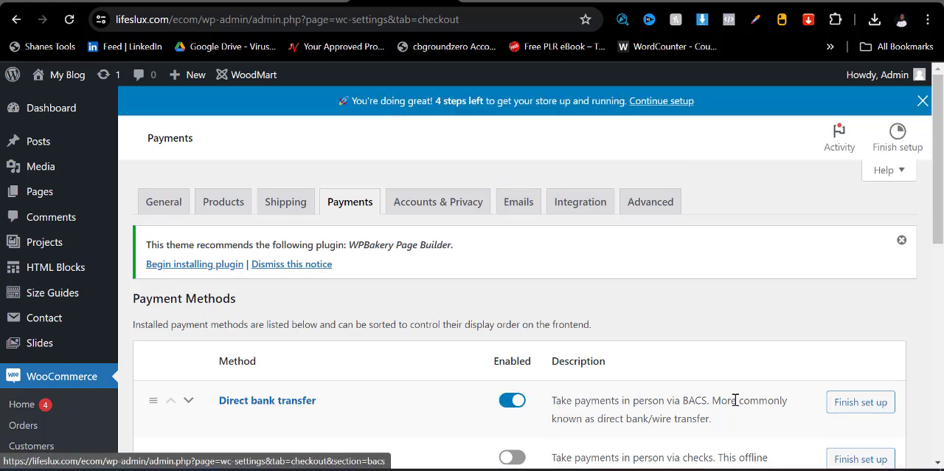
pyautogui.scroll(-3, 382, 422)
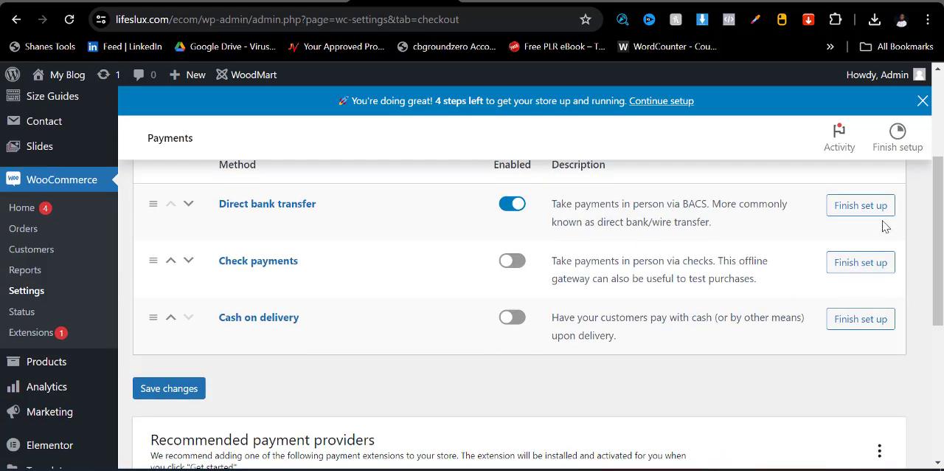
pyautogui.click(859, 210)
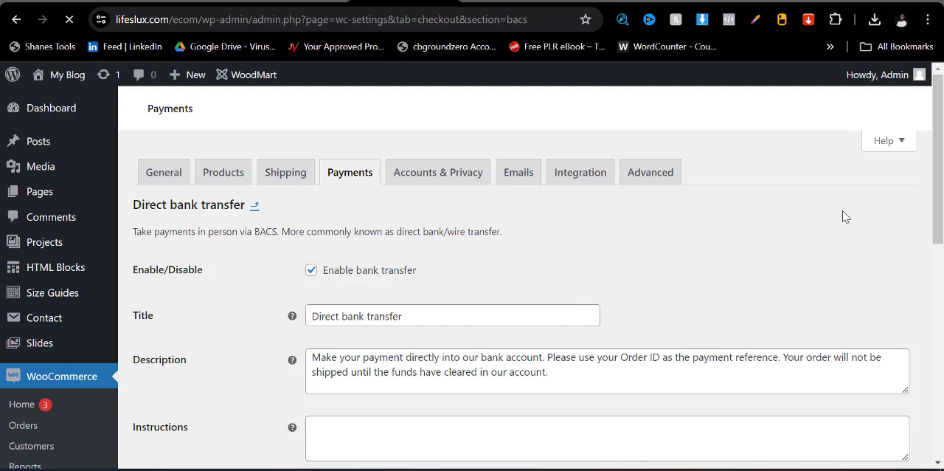
# - Fill in the bank transfer instructions with "Send your proof of payment to" followed by the contact phone number
pyautogui.scroll(-2, 436, 306)
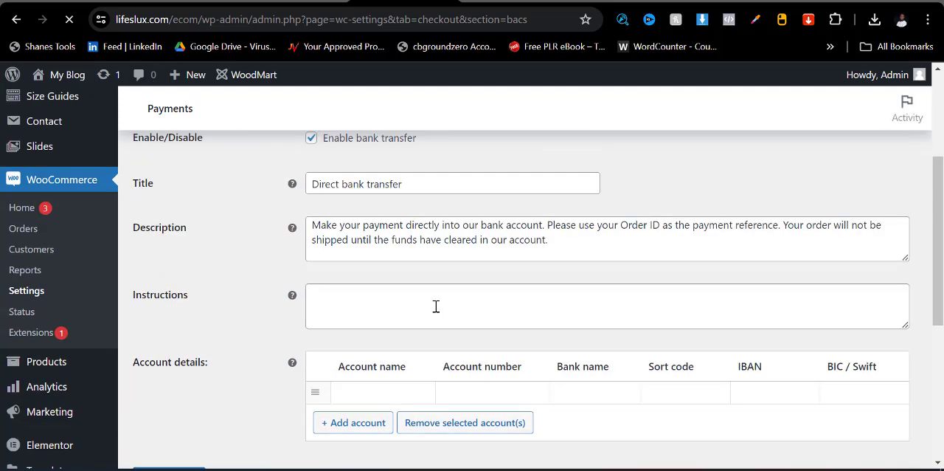
pyautogui.scroll(-1, 436, 306)
pyautogui.scroll(2, 385, 289)
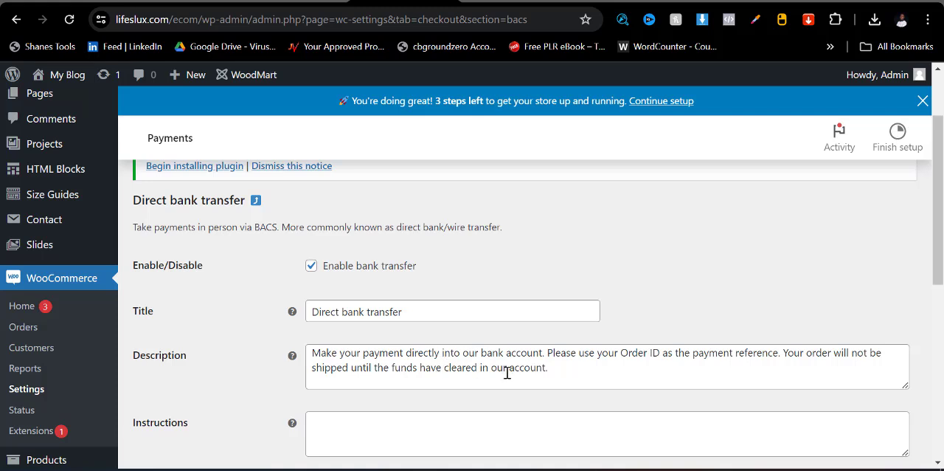
pyautogui.scroll(-1, 496, 416)
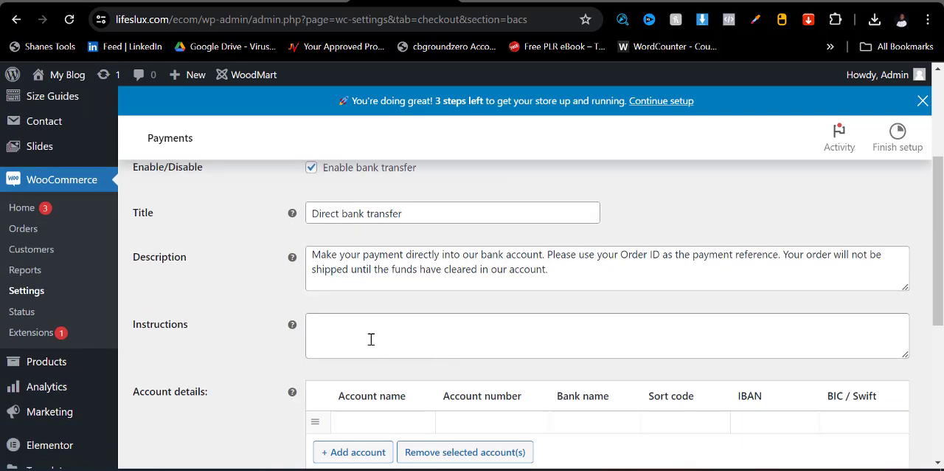
pyautogui.click(365, 329)
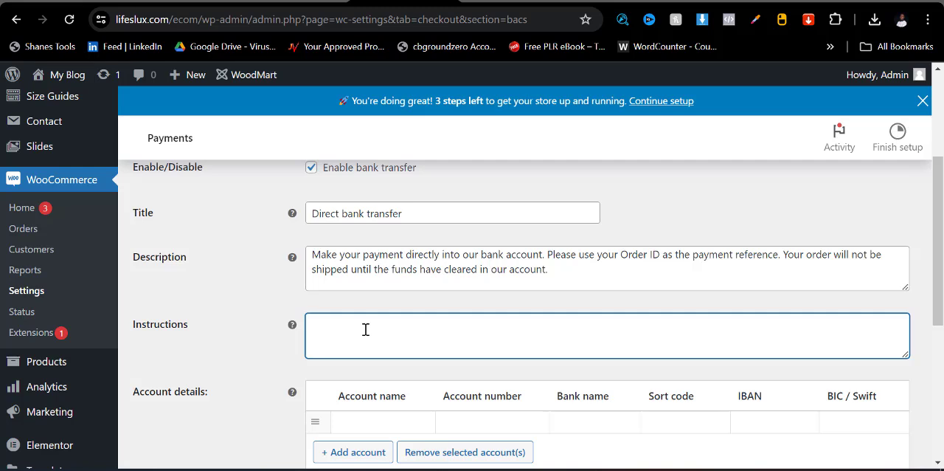
pyautogui.write('Send your proof of payment ot')
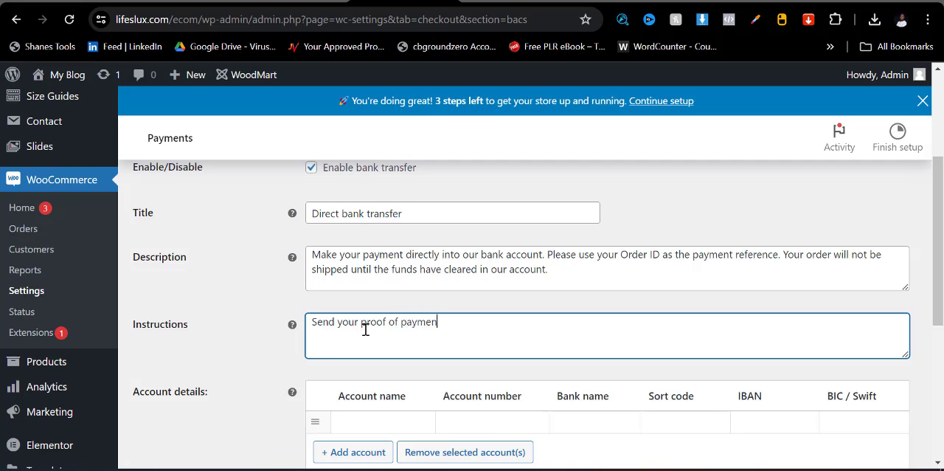
pyautogui.press('BackSpace')
pyautogui.press('BackSpace')
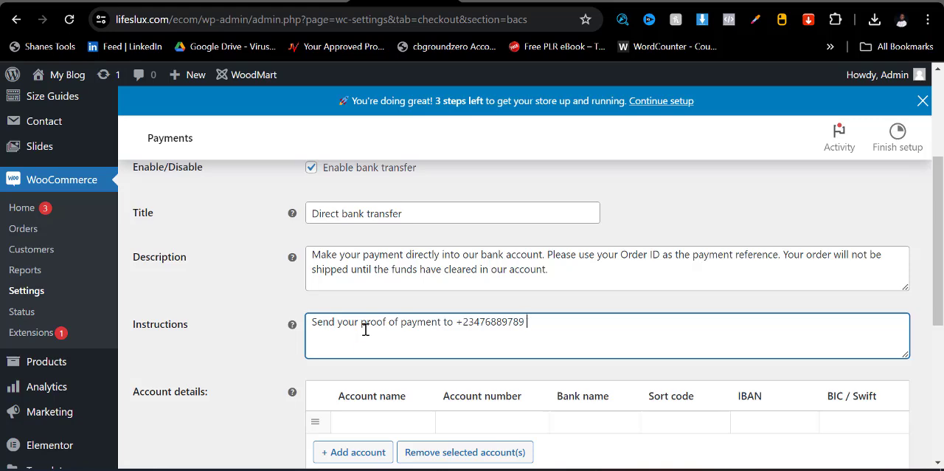
# - Set the bank name in the account details to Zenith Bank and save the direct bank transfer settings
pyautogui.scroll(-3, 365, 330)
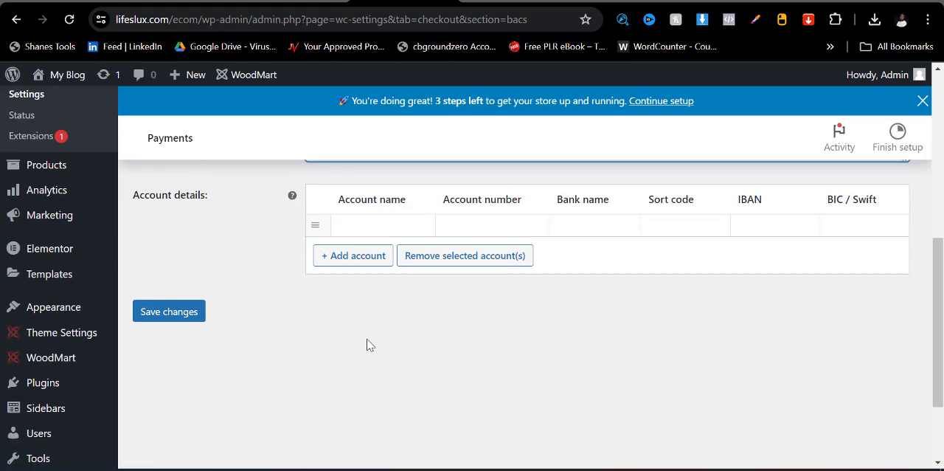
pyautogui.click(368, 224)
pyautogui.click(434, 382)
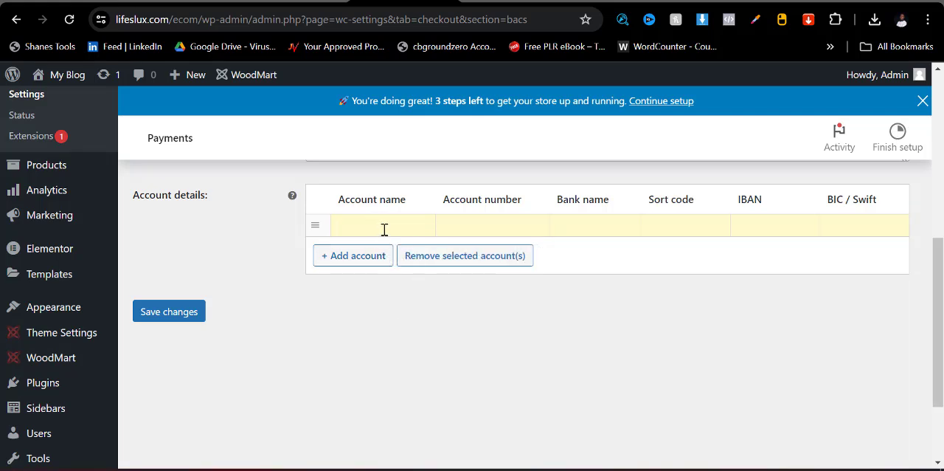
pyautogui.click(455, 223)
pyautogui.click(600, 221)
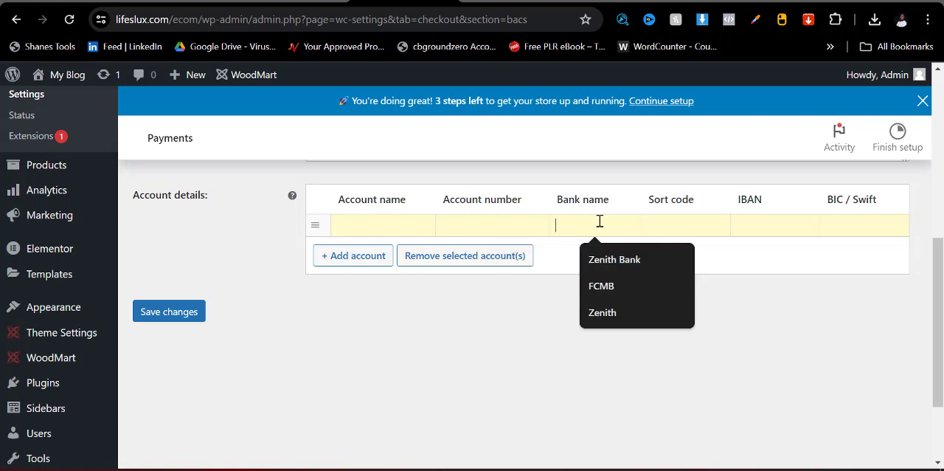
pyautogui.click(598, 259)
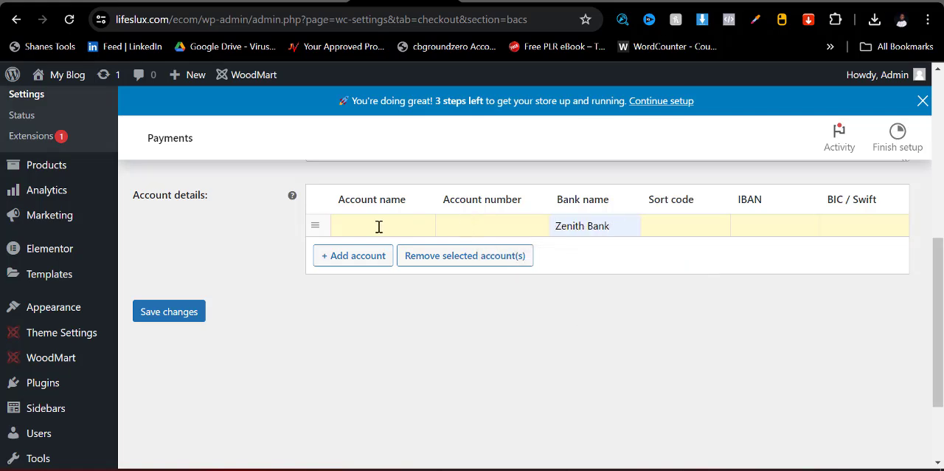
pyautogui.click(164, 322)
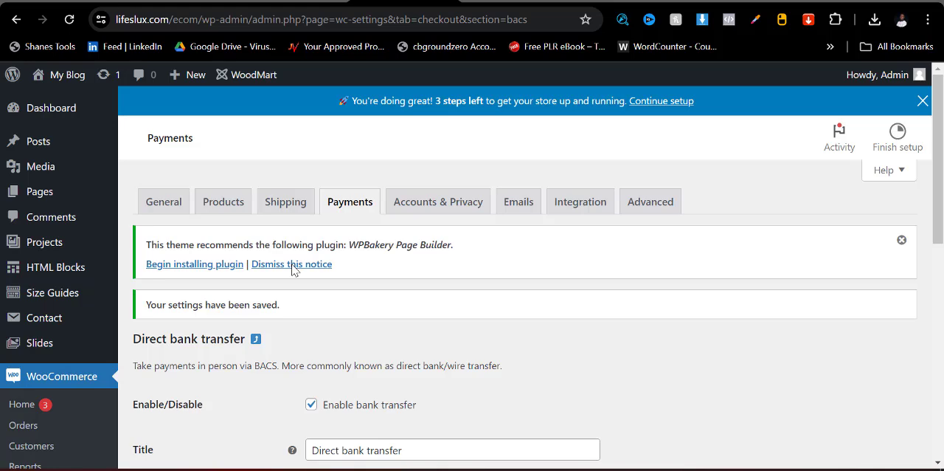
# - Open the paystack.com website in a new browser tab
pyautogui.click(794, 1)
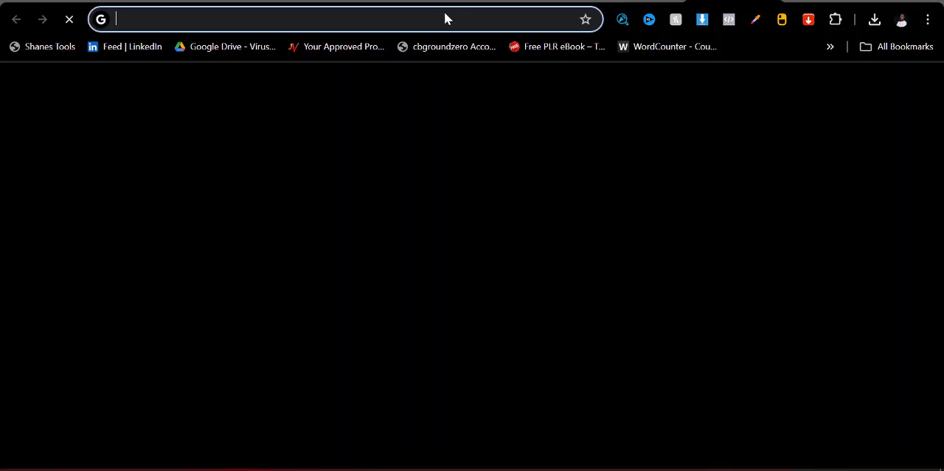
pyautogui.click(517, 23)
pyautogui.write('pay')
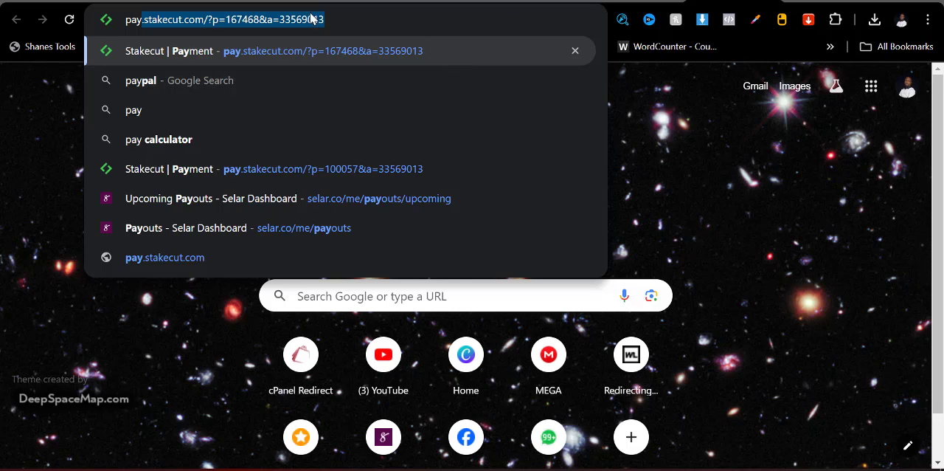
pyautogui.press('Return')
pyautogui.doubleClick(344, 26)
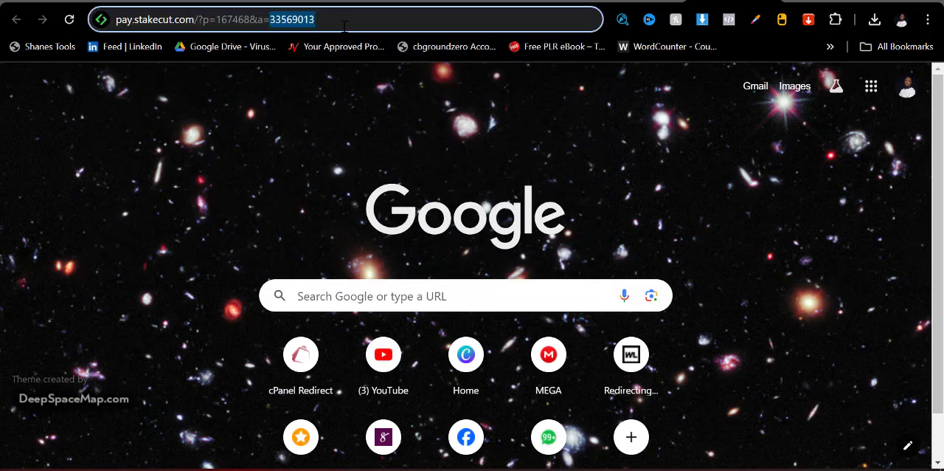
pyautogui.tripleClick(344, 27)
pyautogui.write('payst')
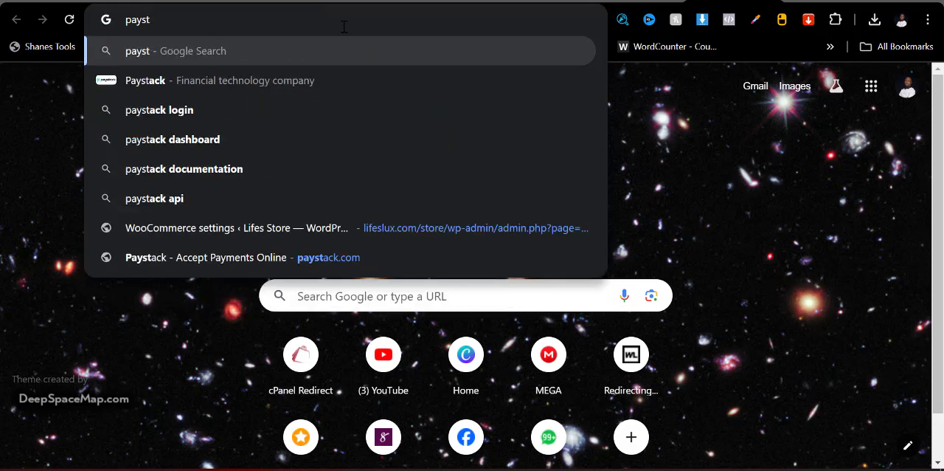
pyautogui.click(306, 256)
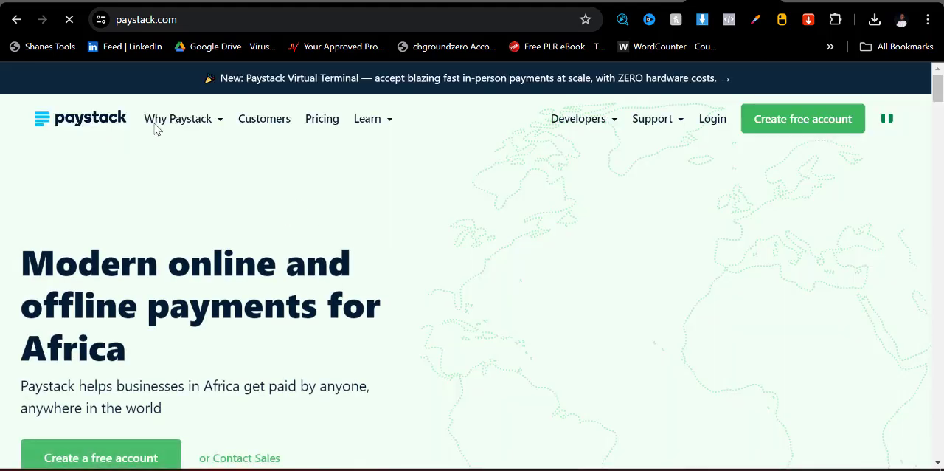
# - Open the Flutterwave dashboard in another new browser tab
pyautogui.click(797, 1)
pyautogui.write('fl')
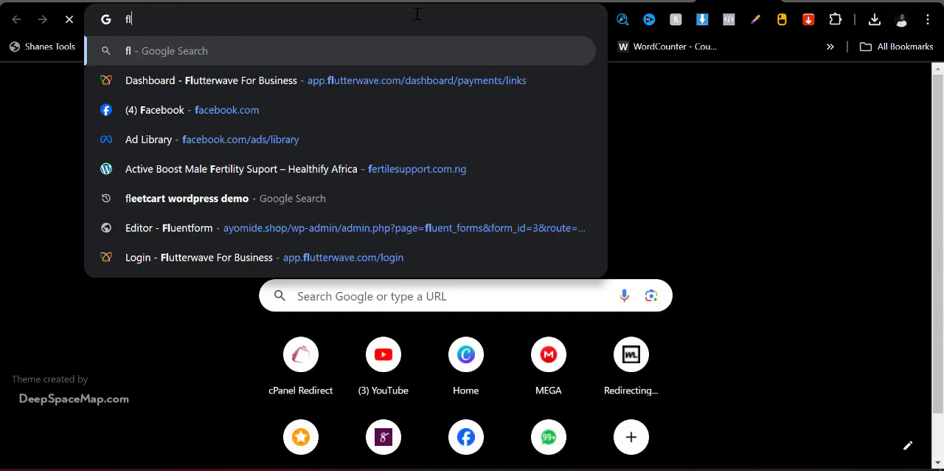
pyautogui.write('utter')
pyautogui.press('Return')
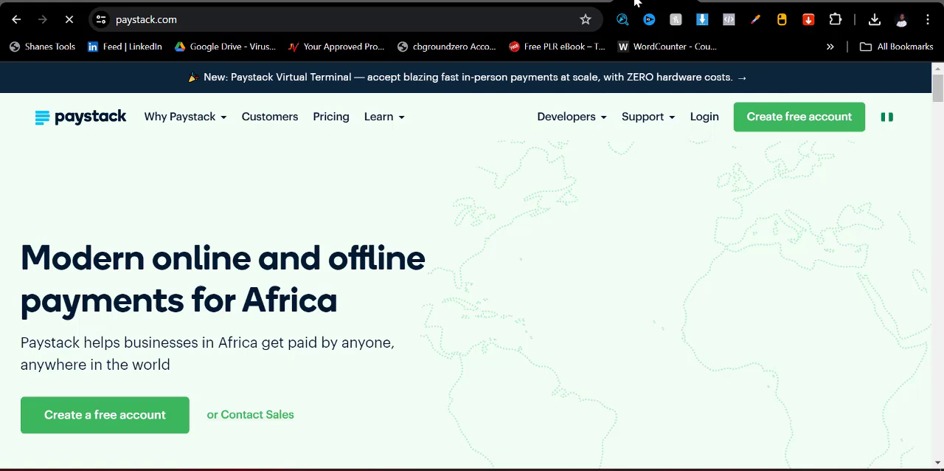
# - Return to the store's direct bank transfer settings and go back to the list of WooCommerce payment methods
pyautogui.click(627, 6)
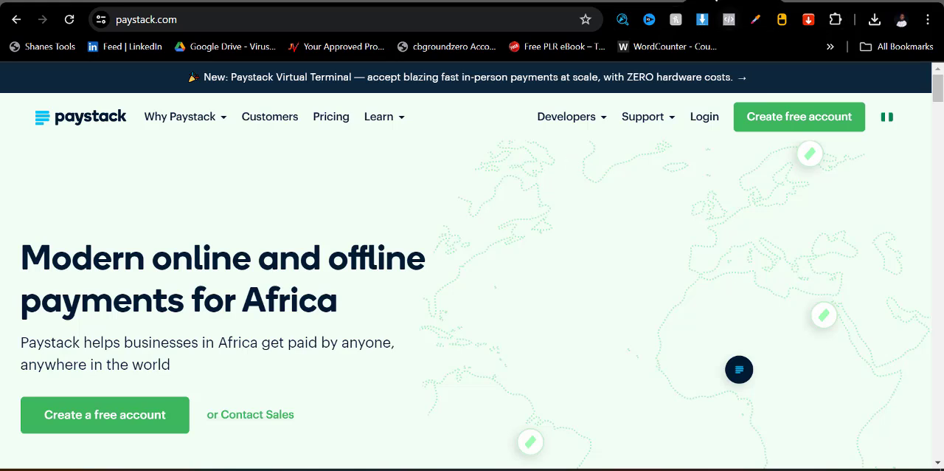
pyautogui.click(634, 1)
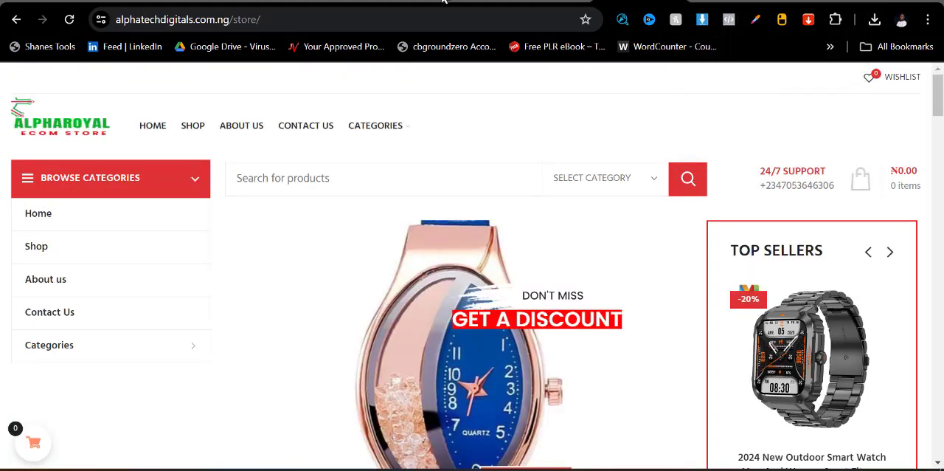
pyautogui.click(417, 1)
pyautogui.scroll(-6, 350, 339)
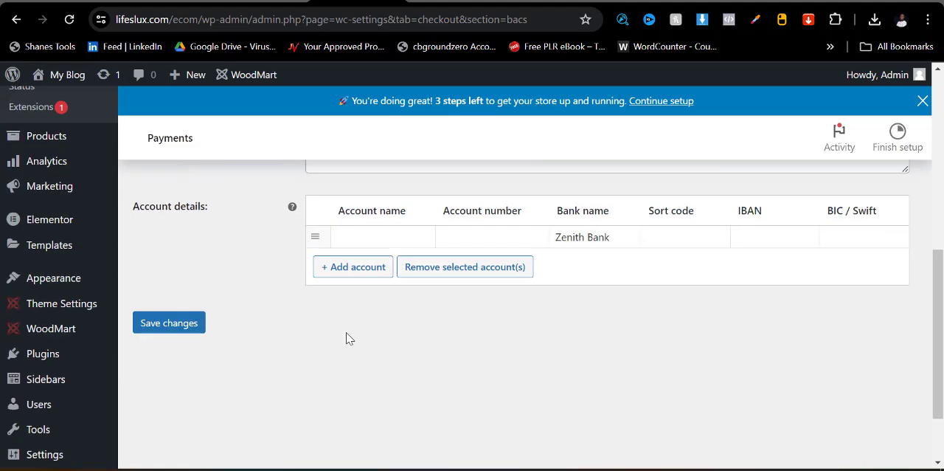
pyautogui.scroll(-1, 348, 337)
pyautogui.scroll(7, 306, 279)
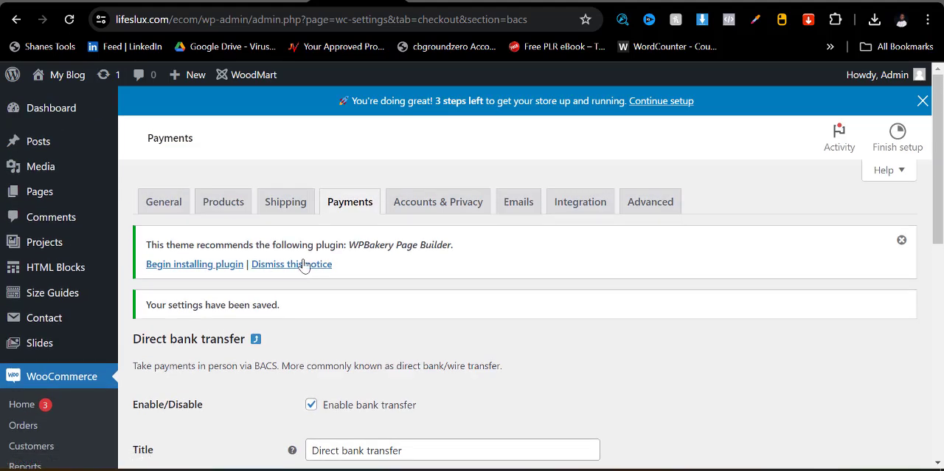
pyautogui.click(336, 202)
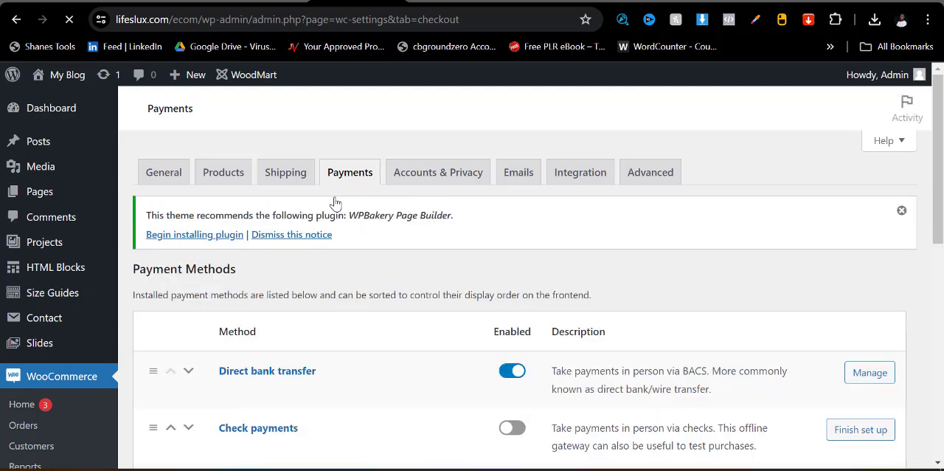
# - Install Paystack from the recommended payment providers and start its setup
pyautogui.scroll(-4, 369, 299)
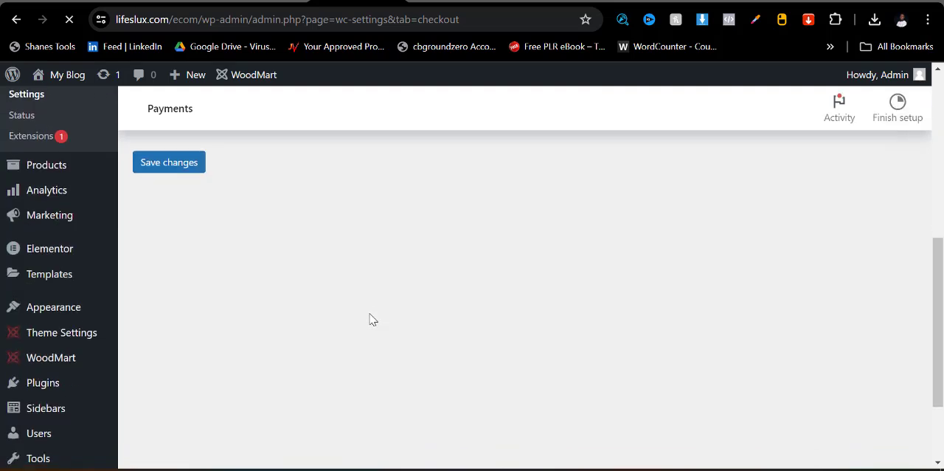
pyautogui.scroll(3, 373, 317)
pyautogui.scroll(-4, 406, 316)
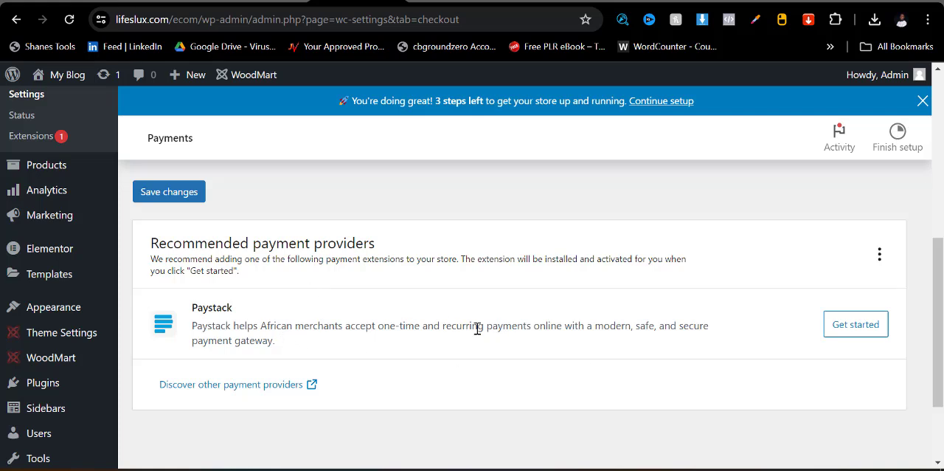
pyautogui.click(848, 332)
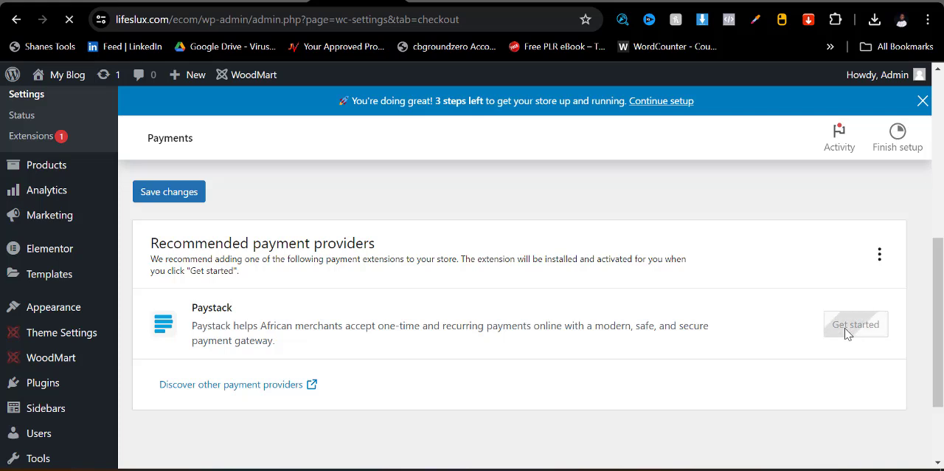
# - Review the Paystack gateway settings and disable test mode so the live key fields are used
pyautogui.scroll(-2, 369, 314)
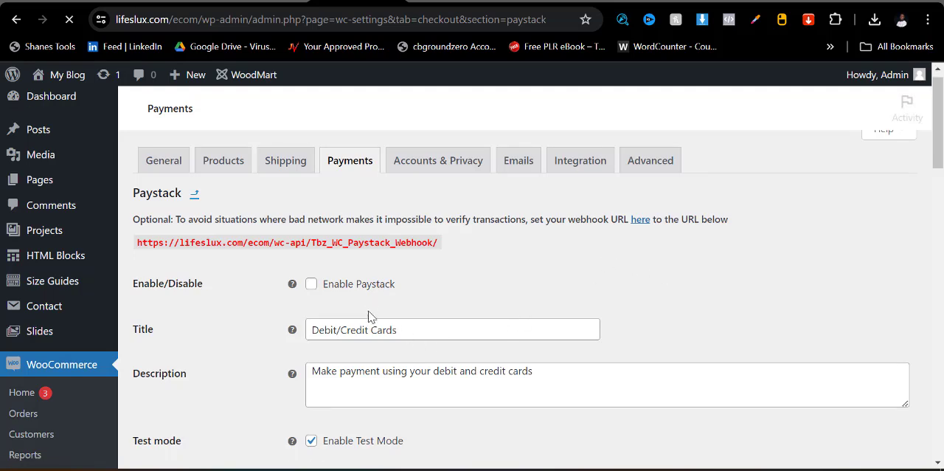
pyautogui.scroll(-4, 369, 317)
pyautogui.scroll(4, 369, 317)
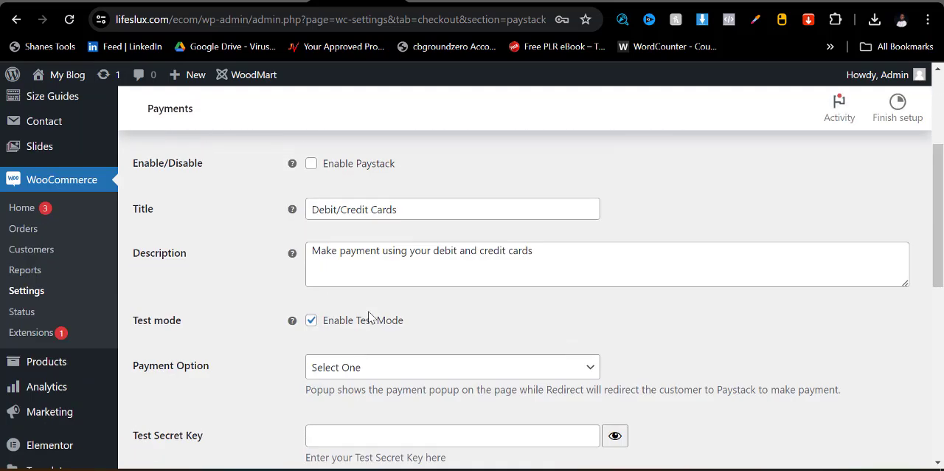
pyautogui.scroll(-2, 371, 317)
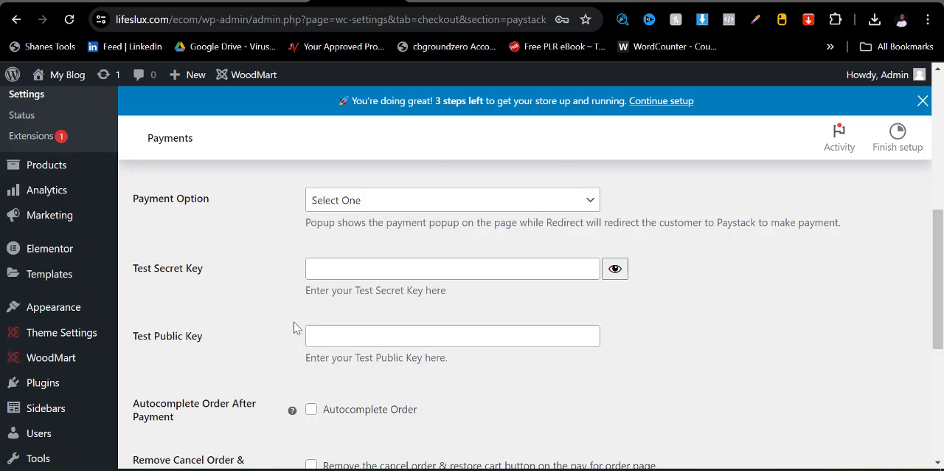
pyautogui.moveTo(122, 270); pyautogui.dragTo(205, 275)
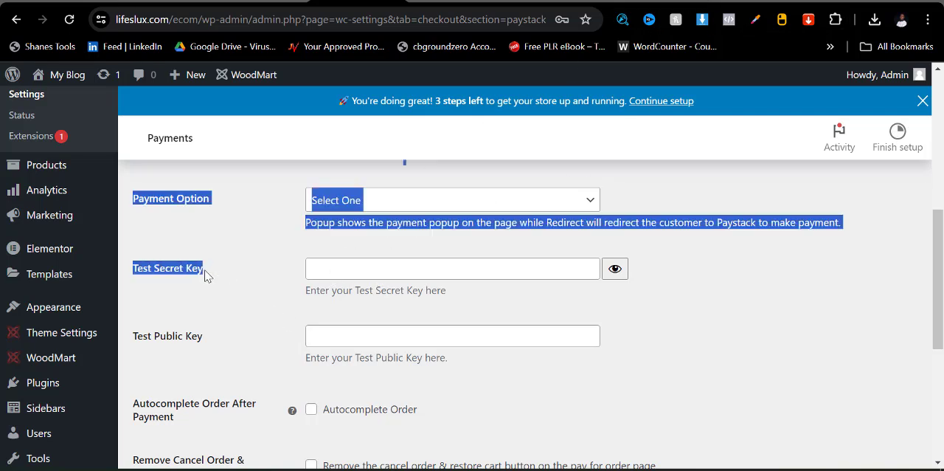
pyautogui.click(278, 311)
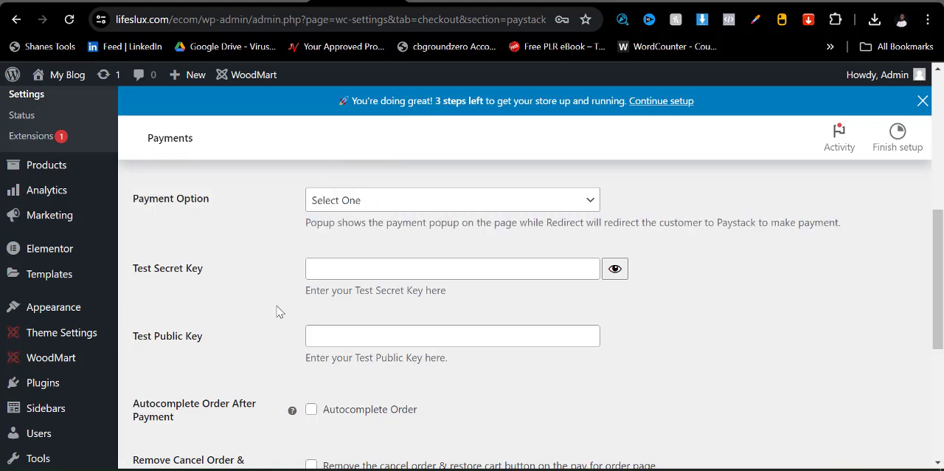
pyautogui.scroll(3, 278, 311)
pyautogui.click(312, 347)
pyautogui.scroll(-2, 257, 380)
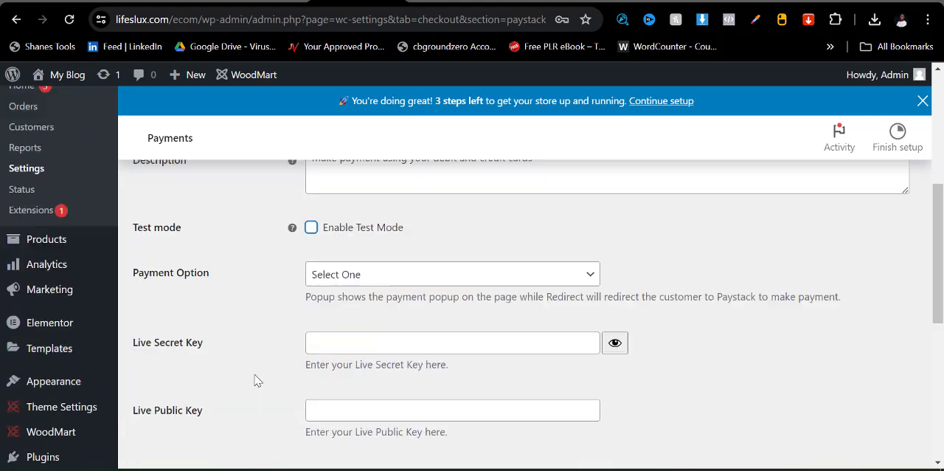
pyautogui.scroll(-1, 258, 380)
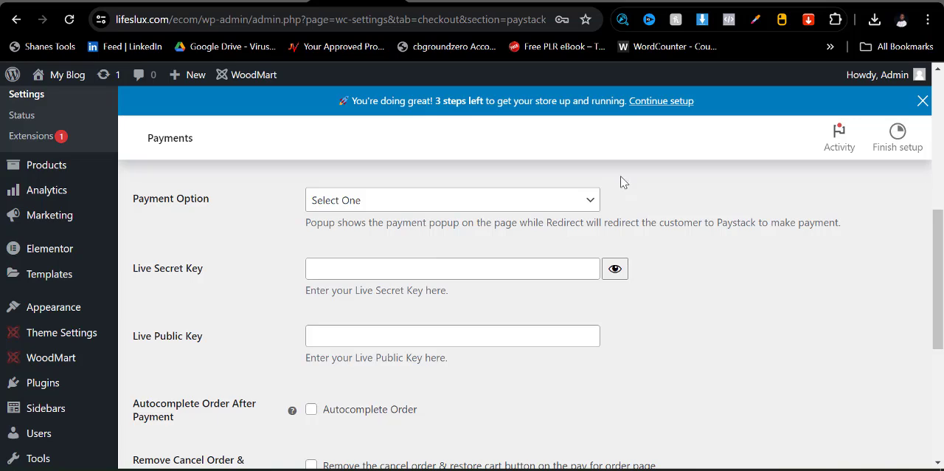
# - Check the Paystack website again and save the changes to the Paystack payment settings
pyautogui.click(733, 1)
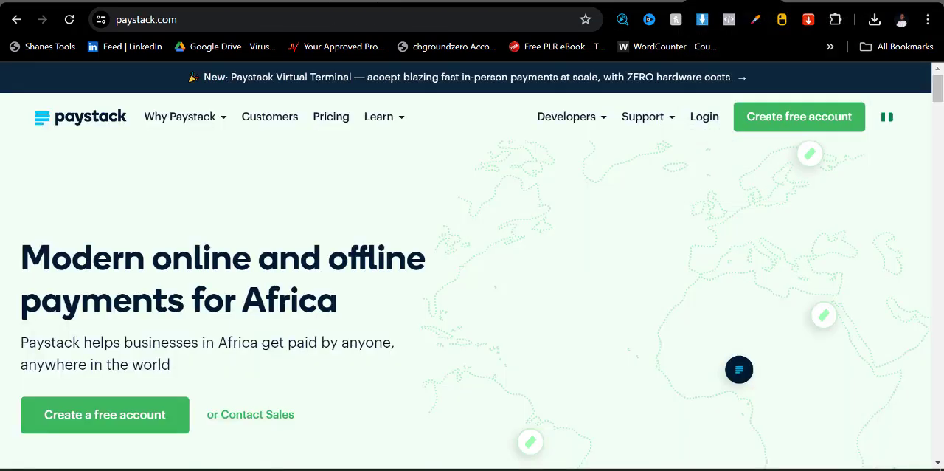
pyautogui.click(330, 4)
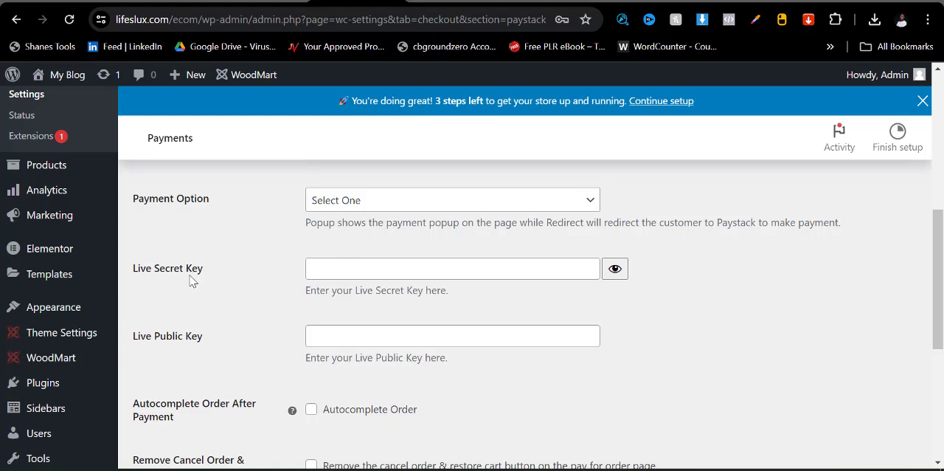
pyautogui.scroll(-5, 264, 316)
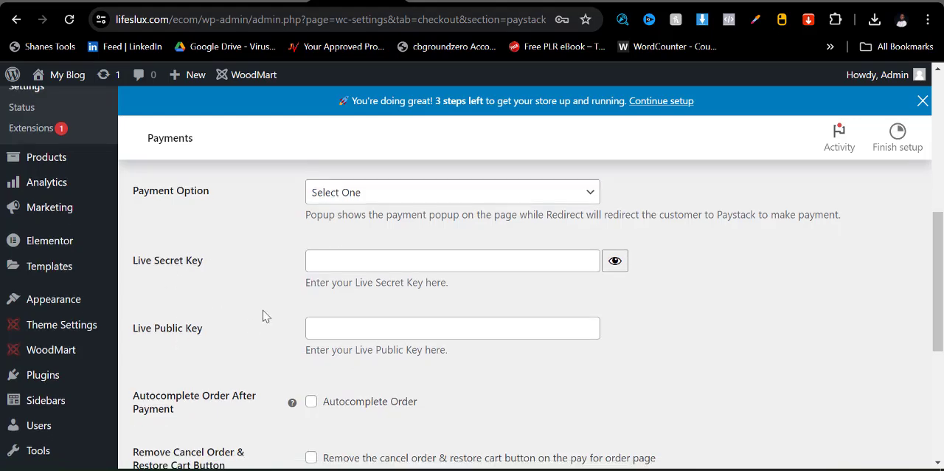
pyautogui.scroll(6, 273, 308)
pyautogui.scroll(5, 273, 308)
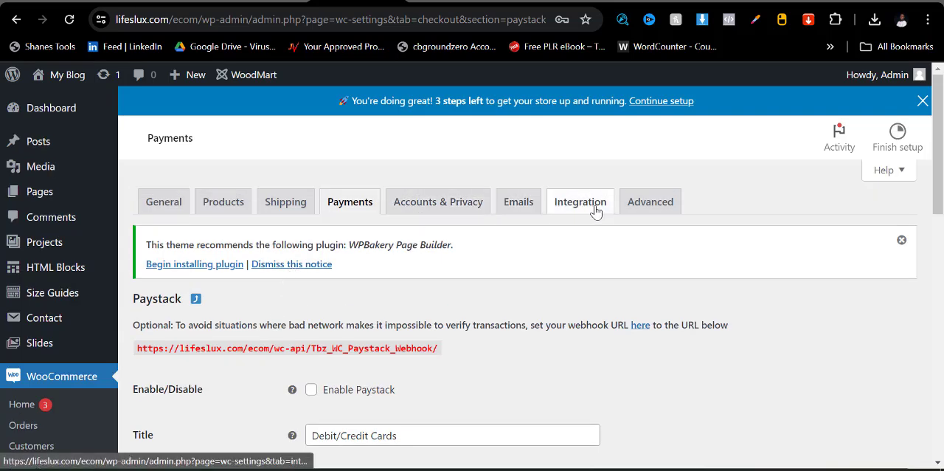
pyautogui.click(455, 212)
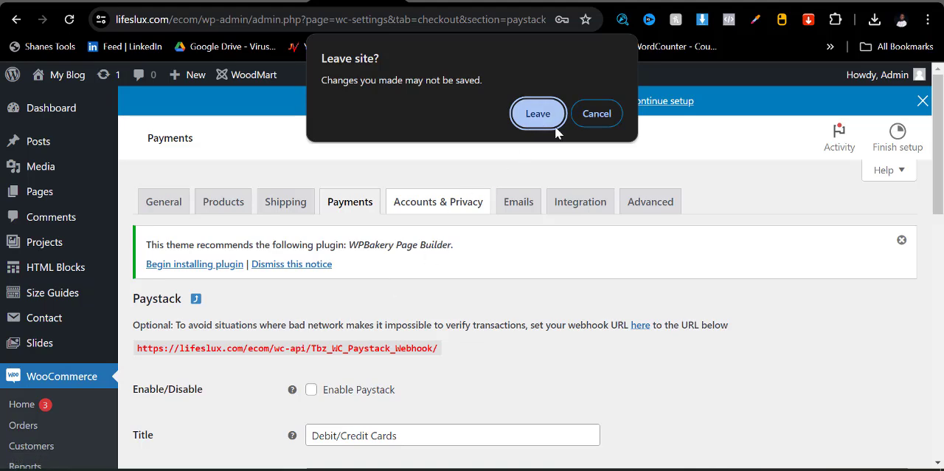
pyautogui.click(597, 113)
pyautogui.scroll(-10, 246, 350)
pyautogui.scroll(-3, 195, 382)
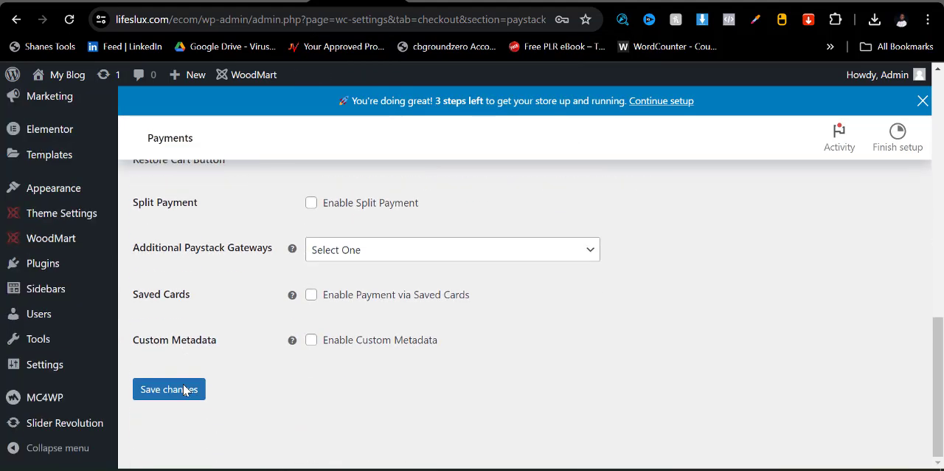
pyautogui.click(173, 390)
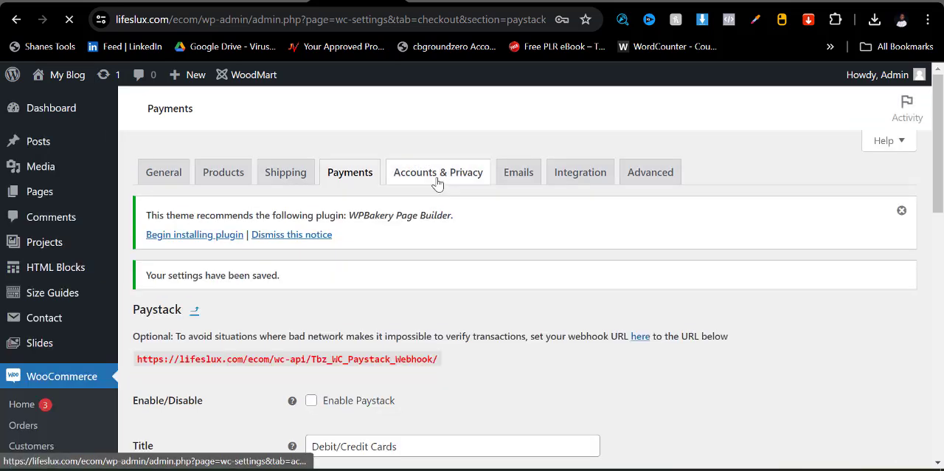
# - View the Accounts & Privacy settings and open the list of all products in the store
pyautogui.click(436, 180)
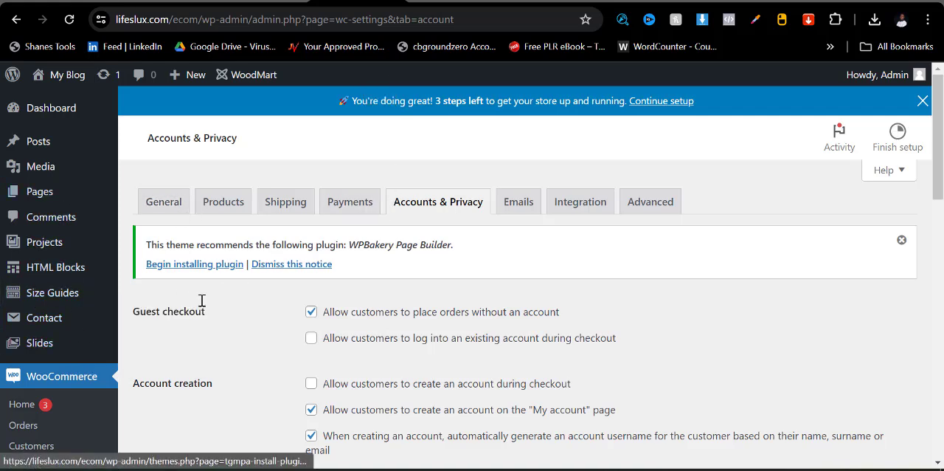
pyautogui.moveTo(49, 324)
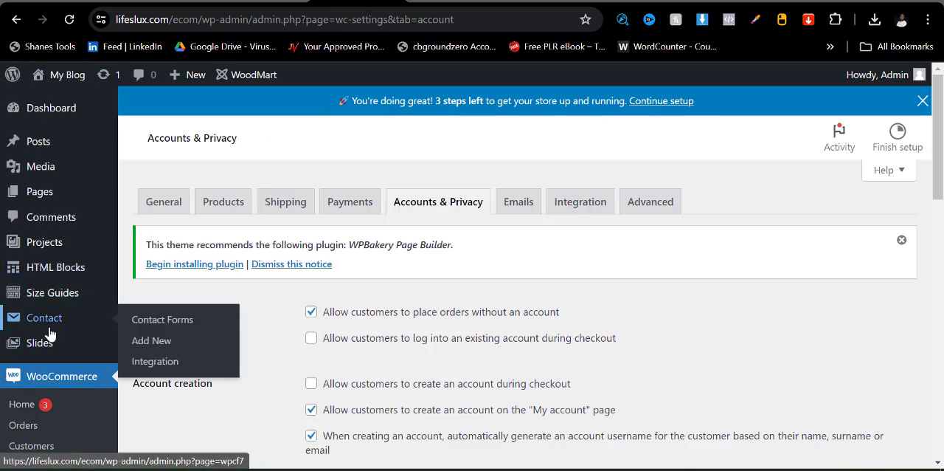
pyautogui.scroll(-3, 40, 347)
pyautogui.moveTo(50, 369)
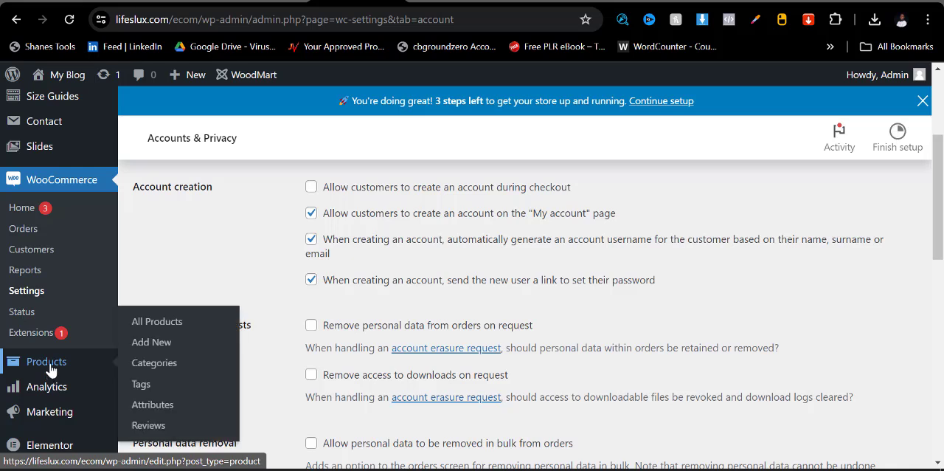
pyautogui.click(157, 324)
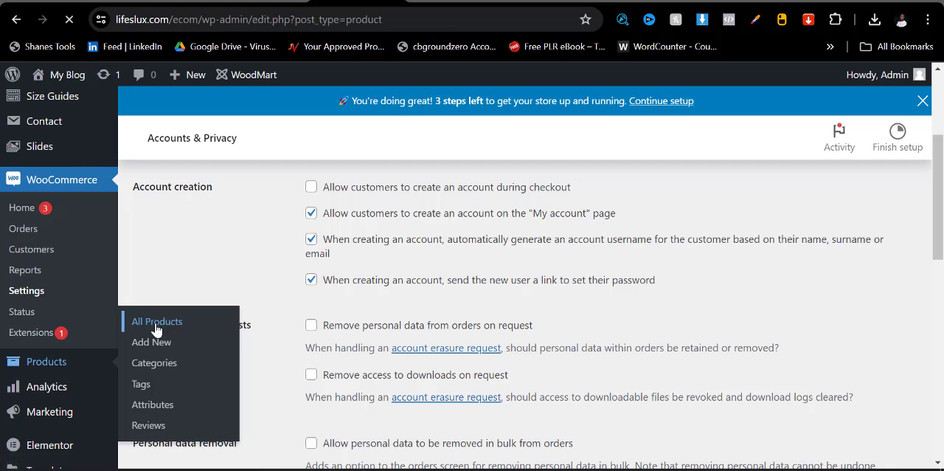
pyautogui.scroll(-5, 363, 343)
pyautogui.scroll(-5, 363, 344)
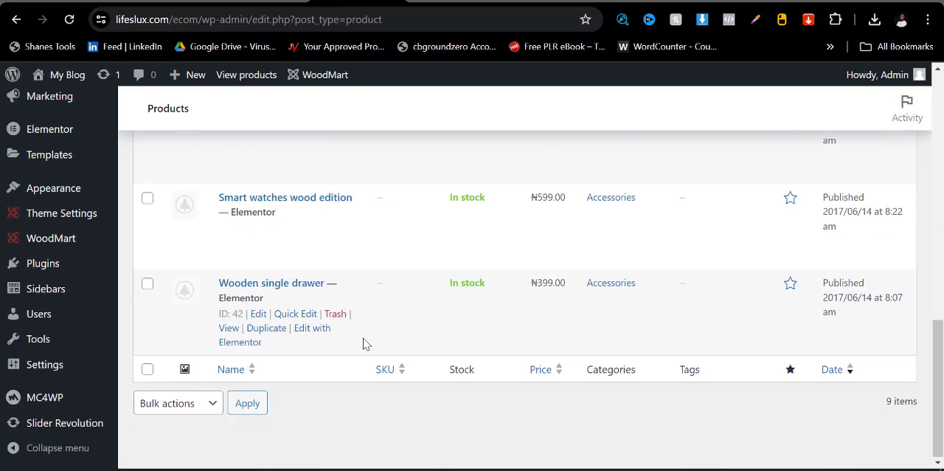
pyautogui.scroll(10, 363, 343)
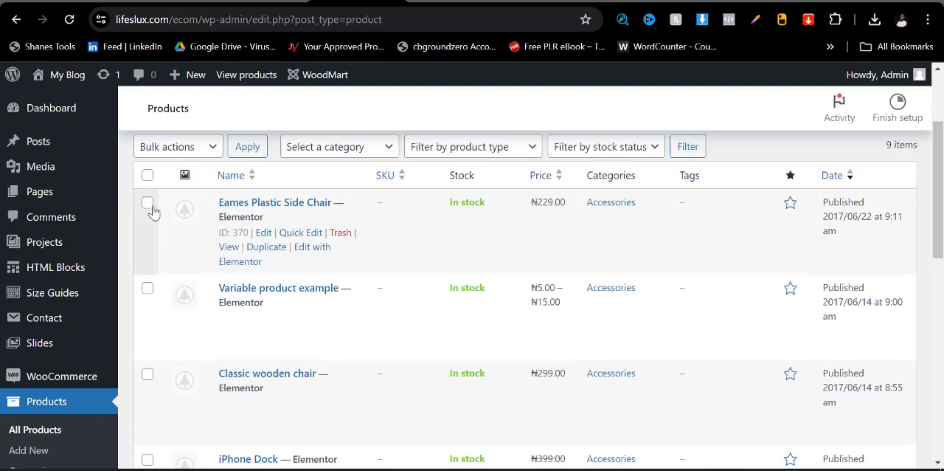
# - Select all products in the list and move them to the Trash with a bulk action
pyautogui.scroll(2, 157, 302)
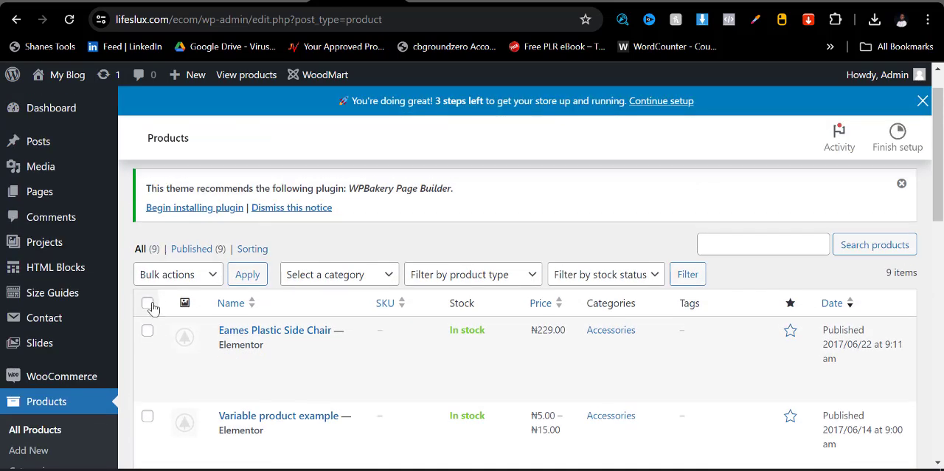
pyautogui.click(148, 303)
pyautogui.click(177, 273)
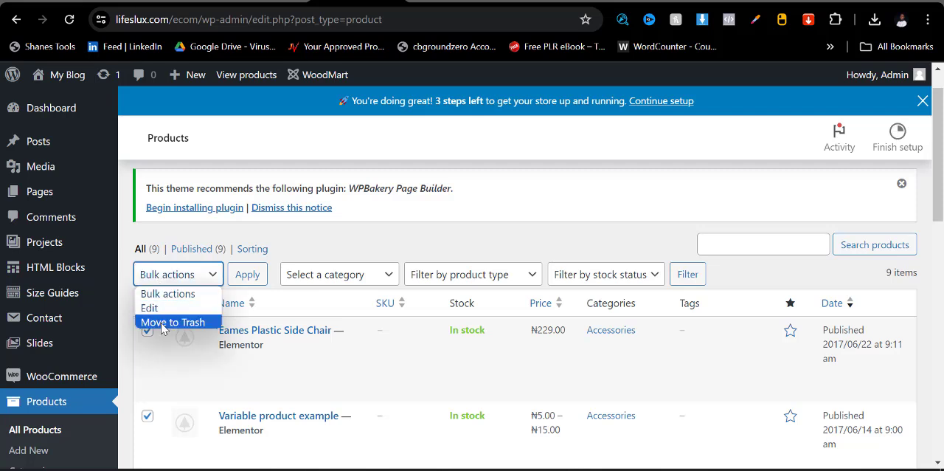
pyautogui.click(173, 321)
pyautogui.click(249, 274)
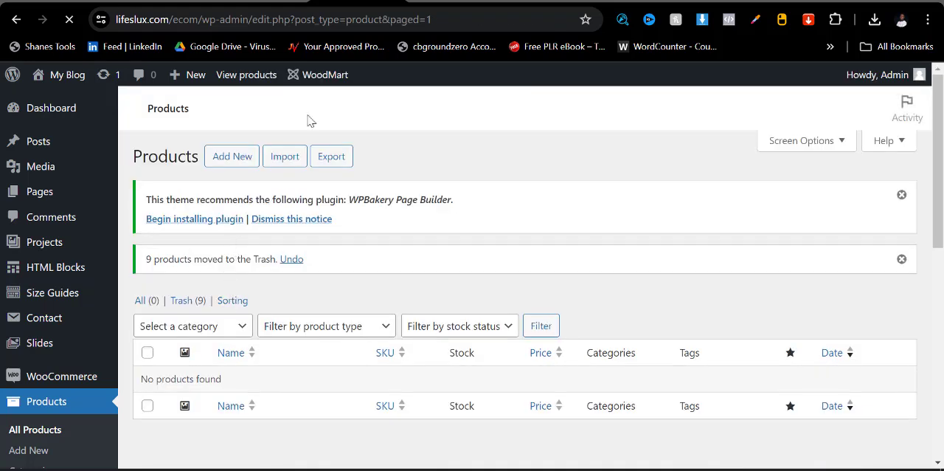
# - Reload the storefront home page and examine its product sections and footer after the product removal
pyautogui.click(516, 1)
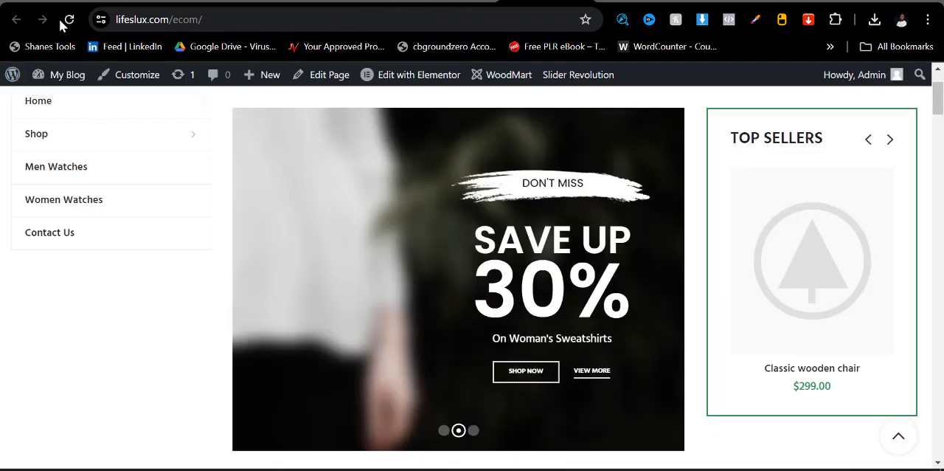
pyautogui.click(66, 19)
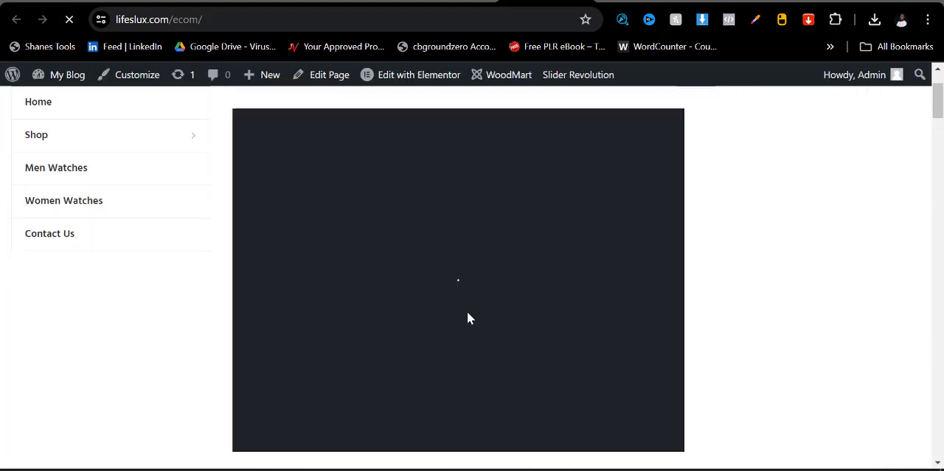
pyautogui.scroll(-4, 781, 268)
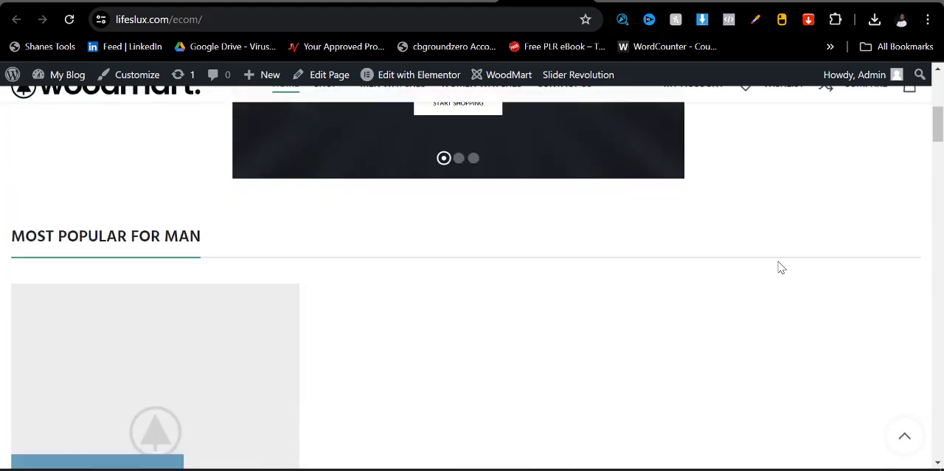
pyautogui.scroll(-10, 781, 267)
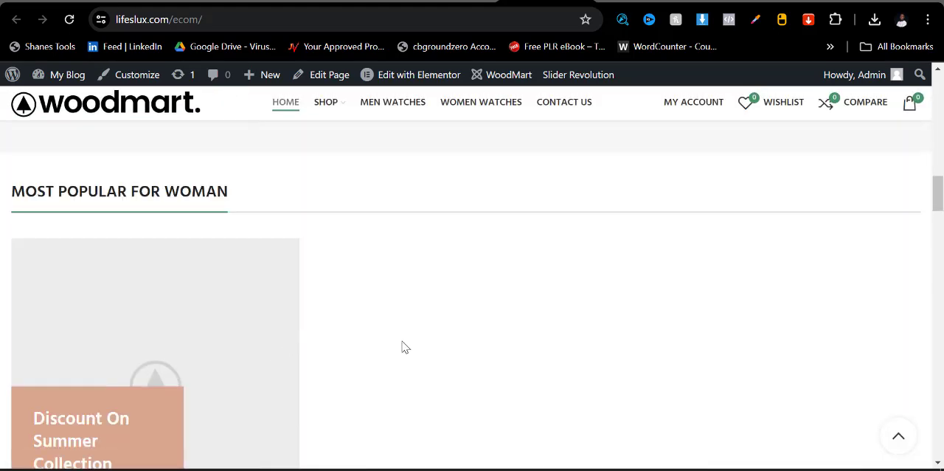
pyautogui.scroll(-12, 404, 347)
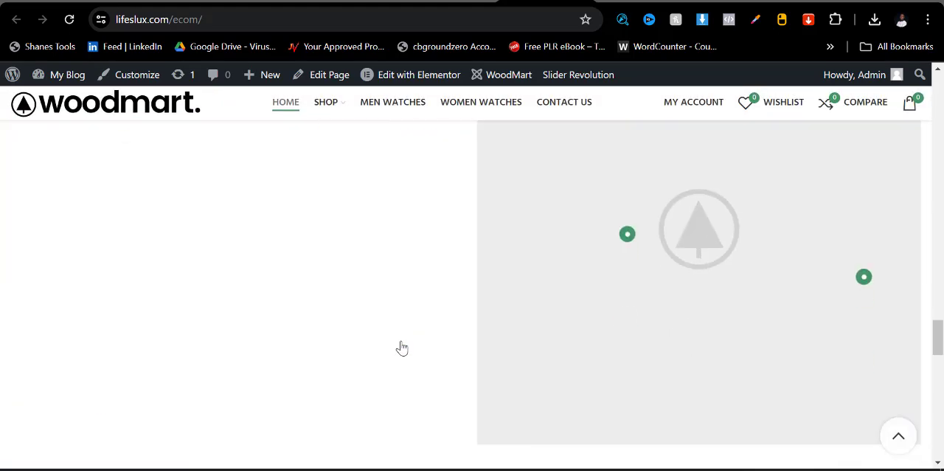
pyautogui.scroll(-10, 402, 347)
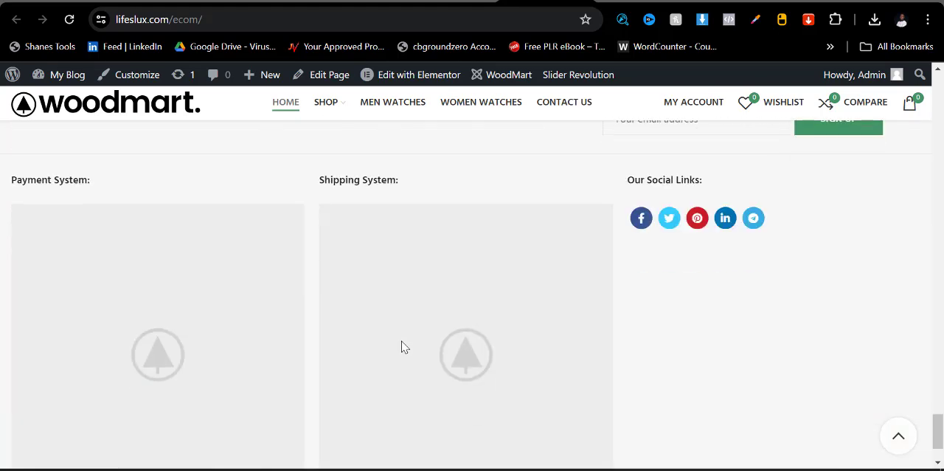
pyautogui.scroll(-2, 405, 346)
pyautogui.scroll(3, 402, 344)
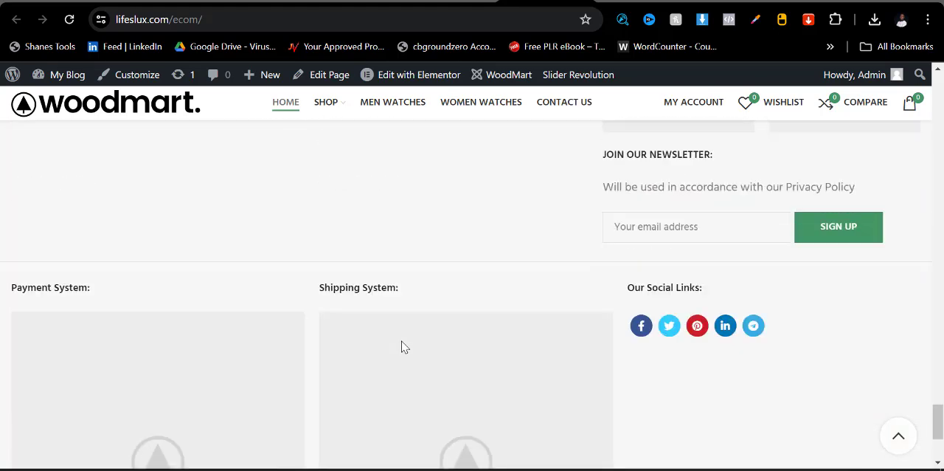
pyautogui.scroll(20, 404, 346)
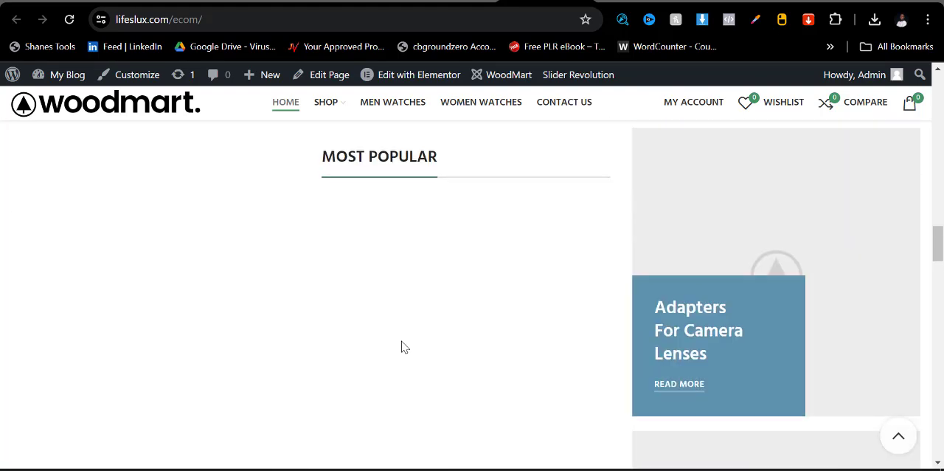
pyautogui.scroll(10, 404, 325)
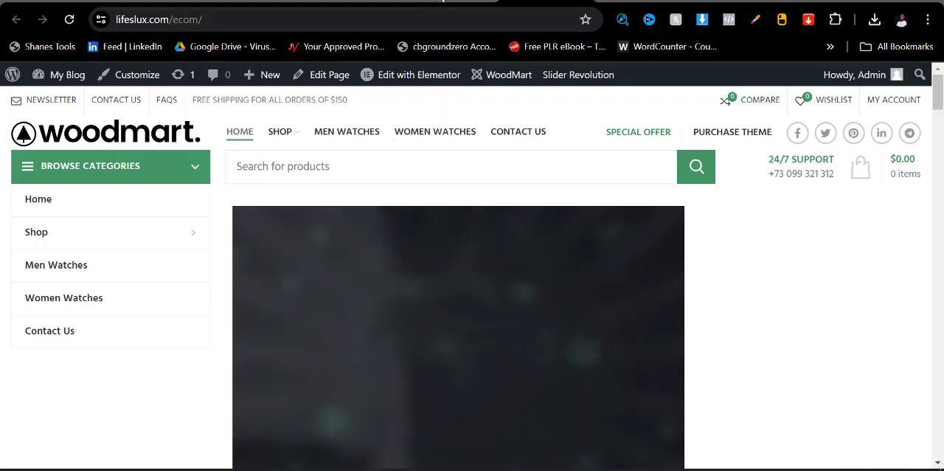
# - Open aliexpress.com in a new tab and decline its notification subscription
pyautogui.hotkey('ctrl', 't')
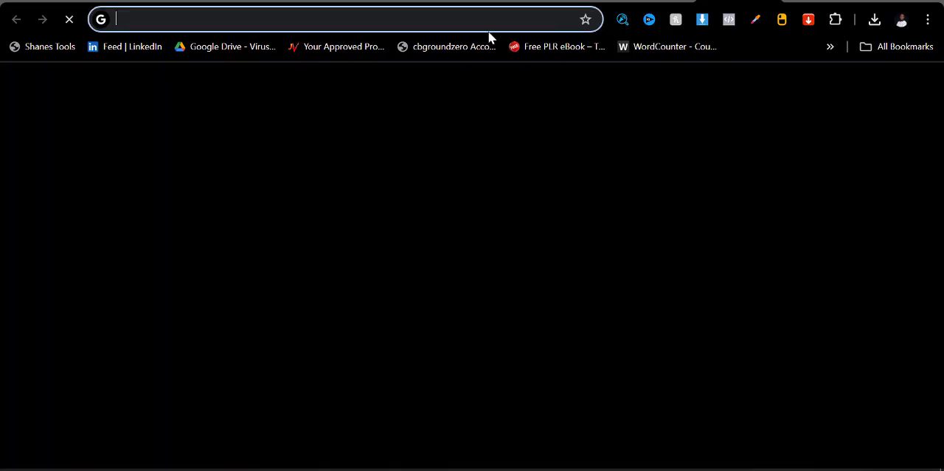
pyautogui.click(490, 17)
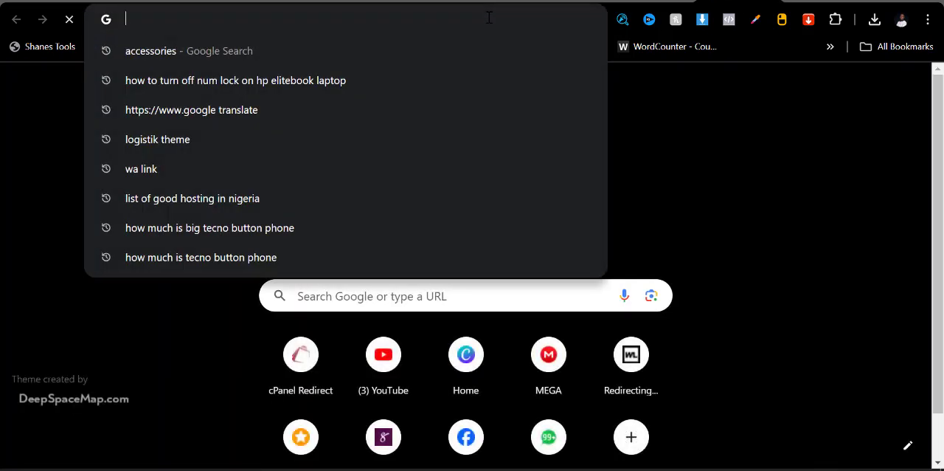
pyautogui.write('ali')
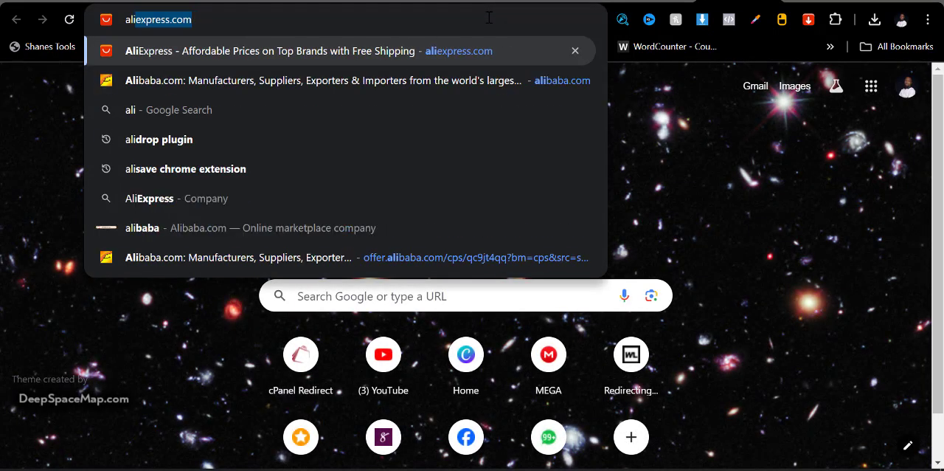
pyautogui.press('Return')
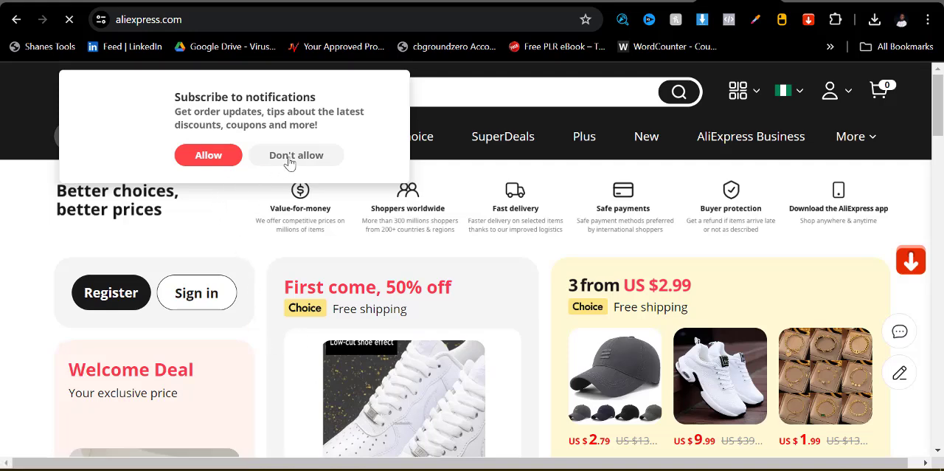
pyautogui.click(296, 155)
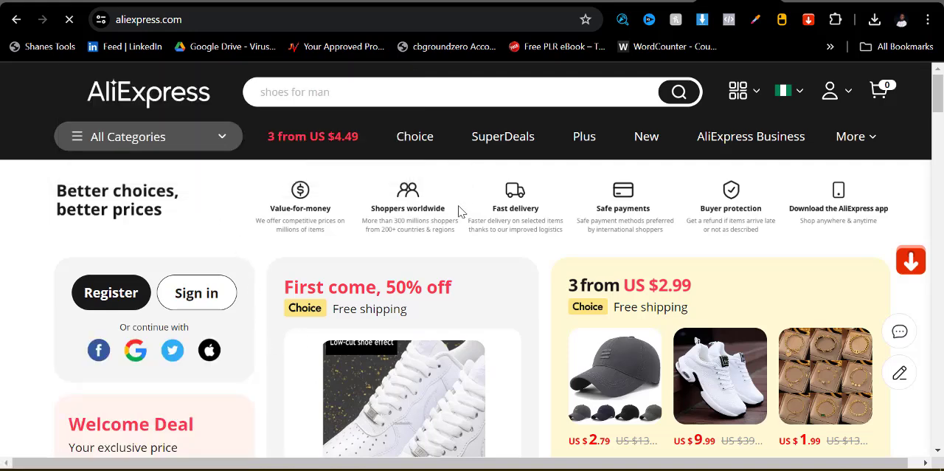
# - Go to the SuperDeals offers and open the blue-dial POEDAGAR men's watch from Top Selling
pyautogui.scroll(-4, 479, 217)
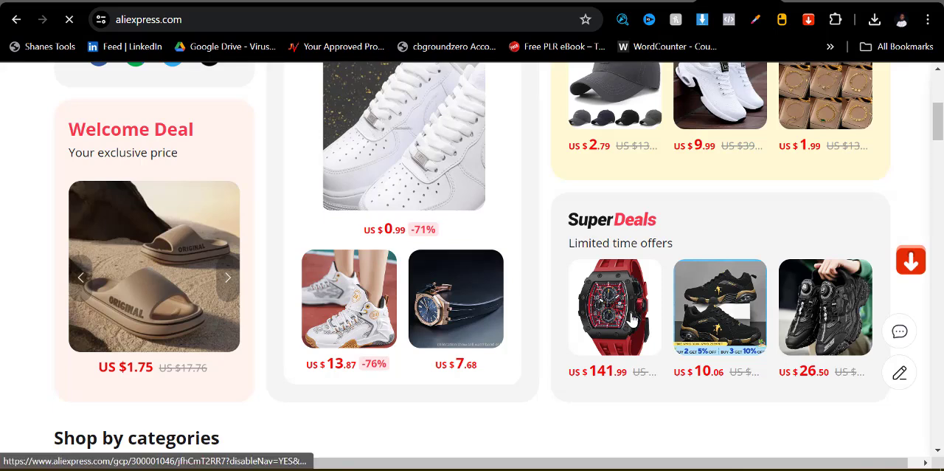
pyautogui.click(568, 323)
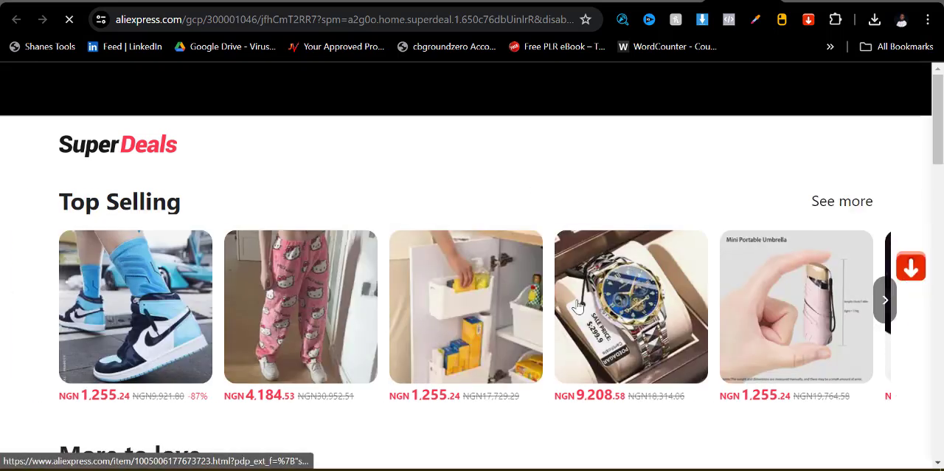
pyautogui.scroll(-3, 358, 289)
pyautogui.scroll(2, 359, 288)
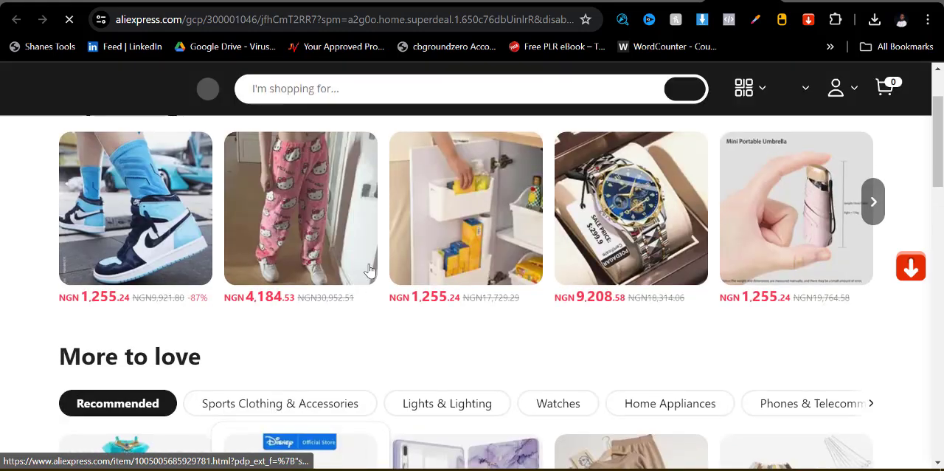
pyautogui.click(612, 229)
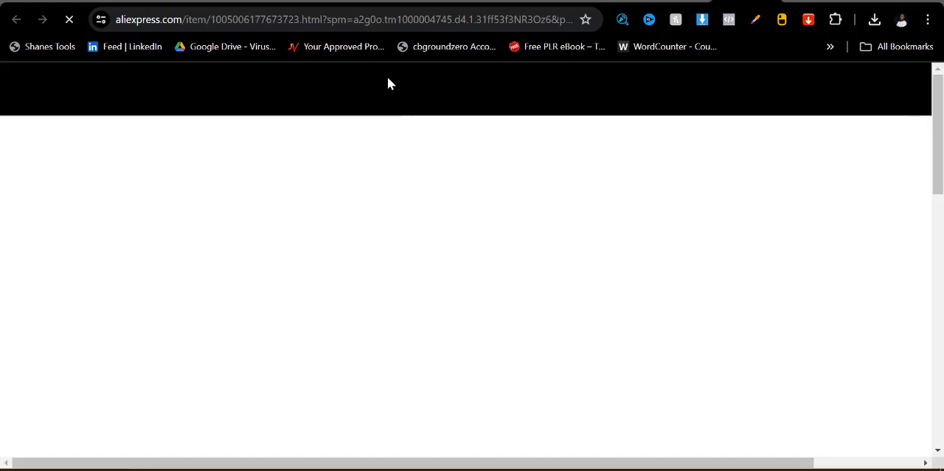
# - Look over the watch's product page and download its main images with the AliSave extension
pyautogui.scroll(-4, 417, 312)
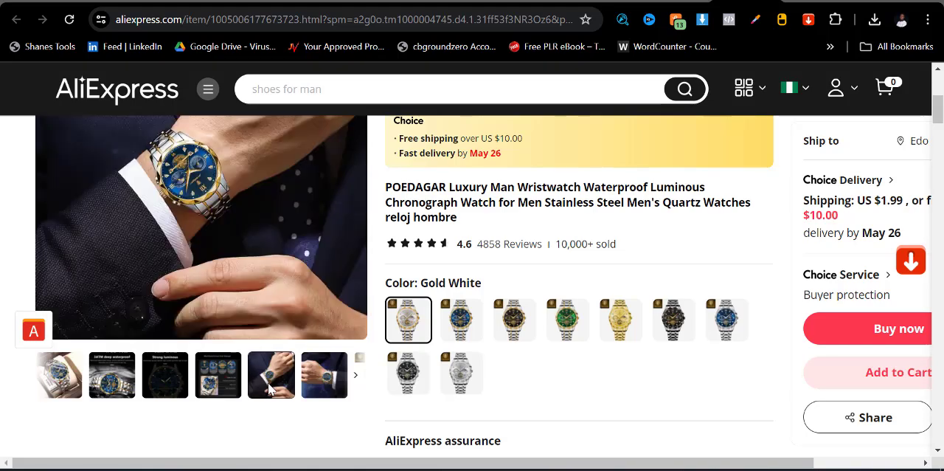
pyautogui.scroll(4, 271, 369)
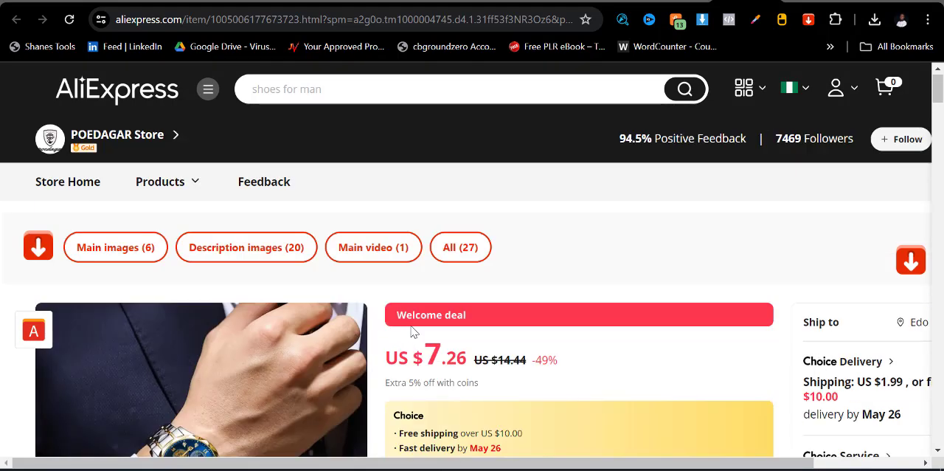
pyautogui.scroll(-3, 216, 353)
pyautogui.scroll(3, 110, 280)
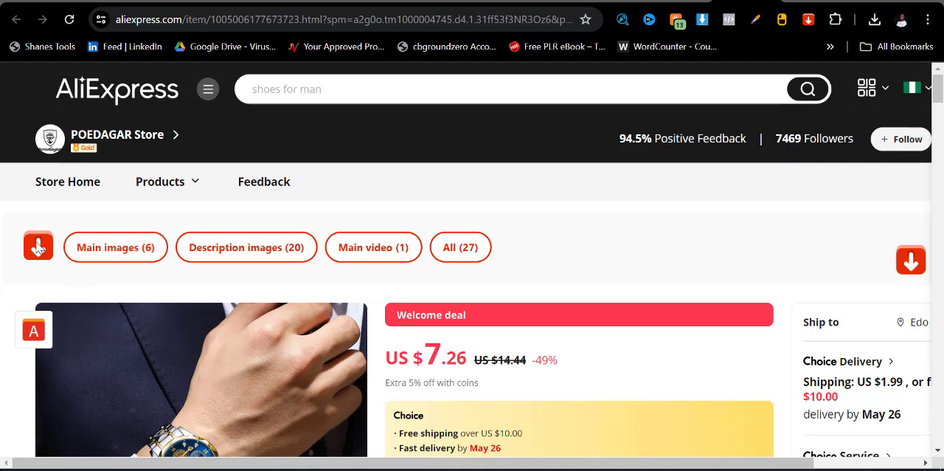
pyautogui.click(810, 20)
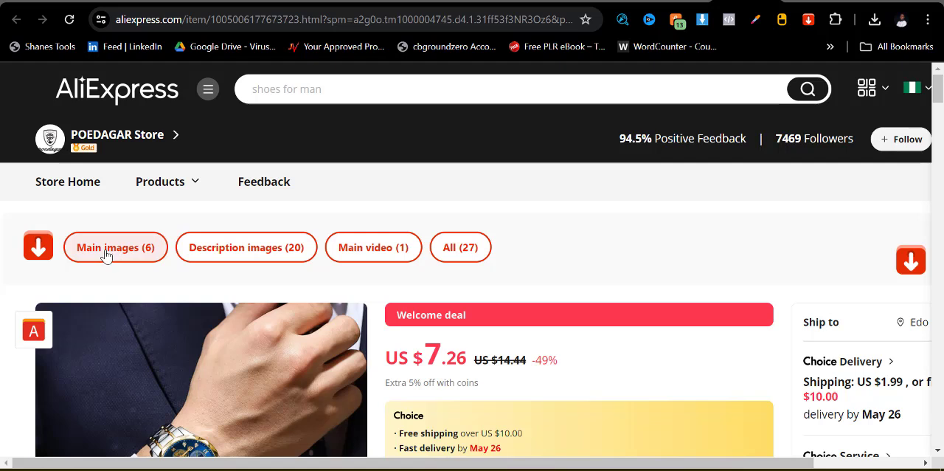
pyautogui.click(107, 251)
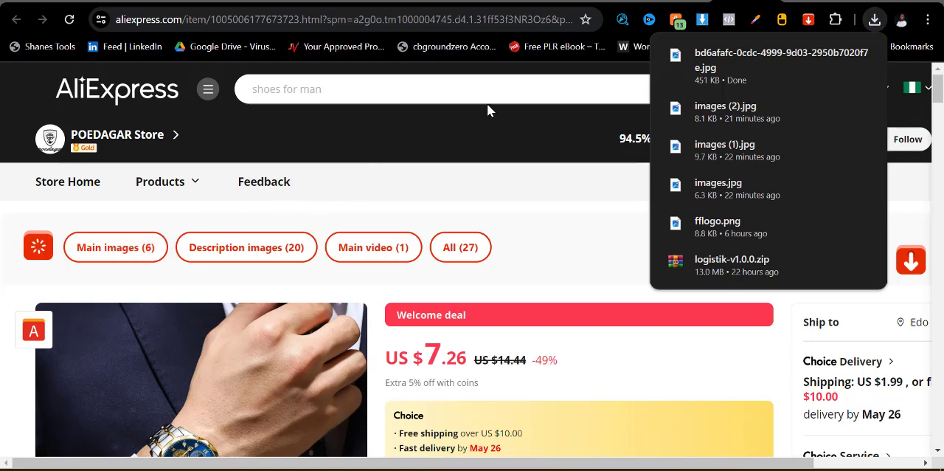
pyautogui.click(427, 114)
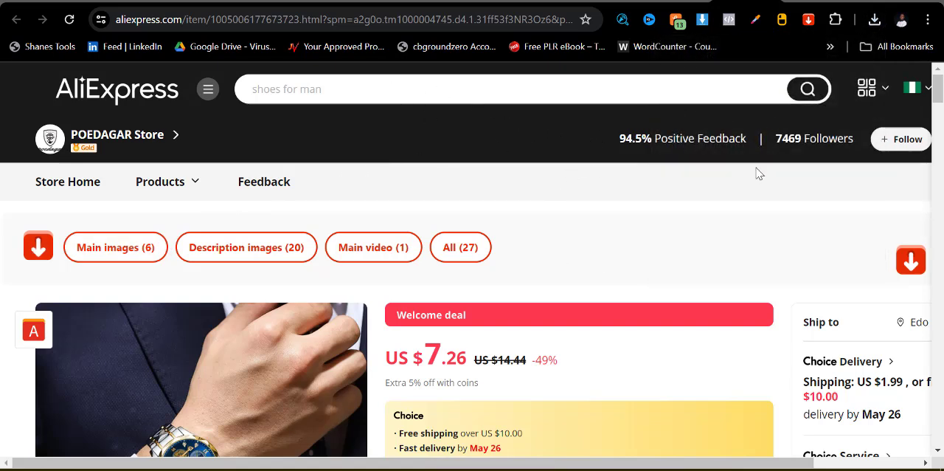
# - Copy the full POEDAGAR watch title from the AliExpress product page
pyautogui.scroll(-3, 592, 200)
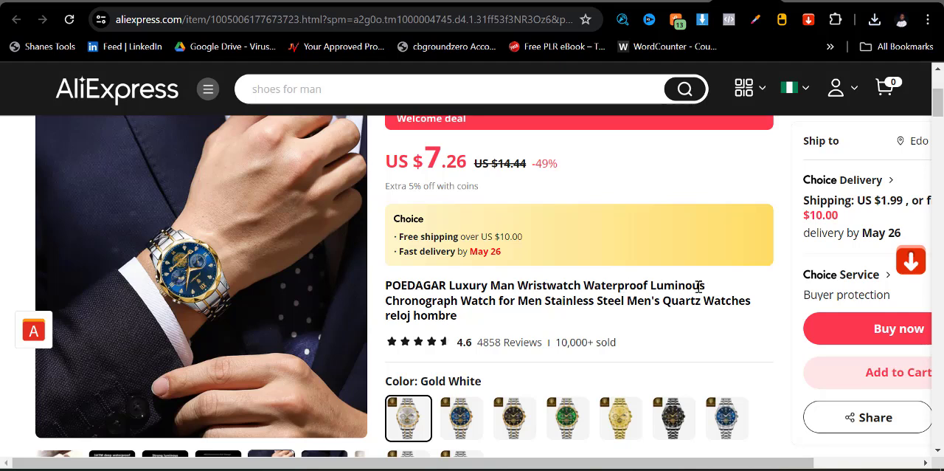
pyautogui.moveTo(384, 285); pyautogui.dragTo(470, 317)
pyautogui.rightClick(450, 316)
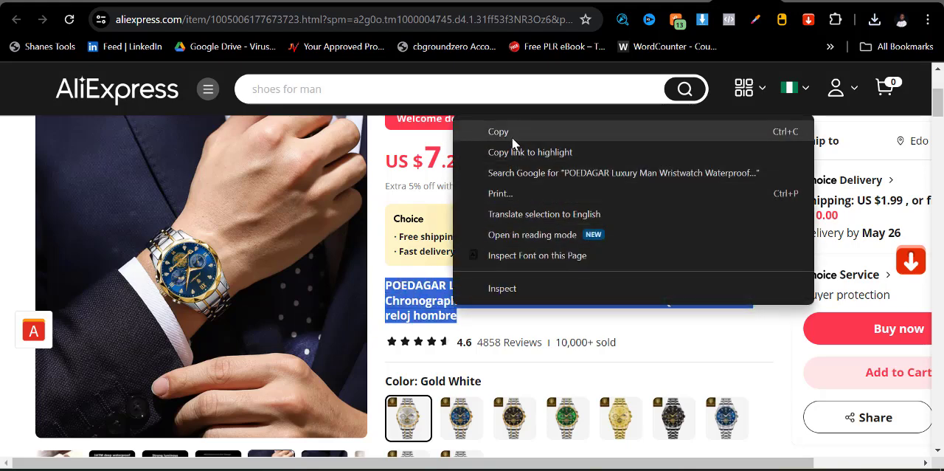
pyautogui.click(509, 134)
# - Return to the WordPress products page, start a new product and paste the copied watch title as its name
pyautogui.click(269, 1)
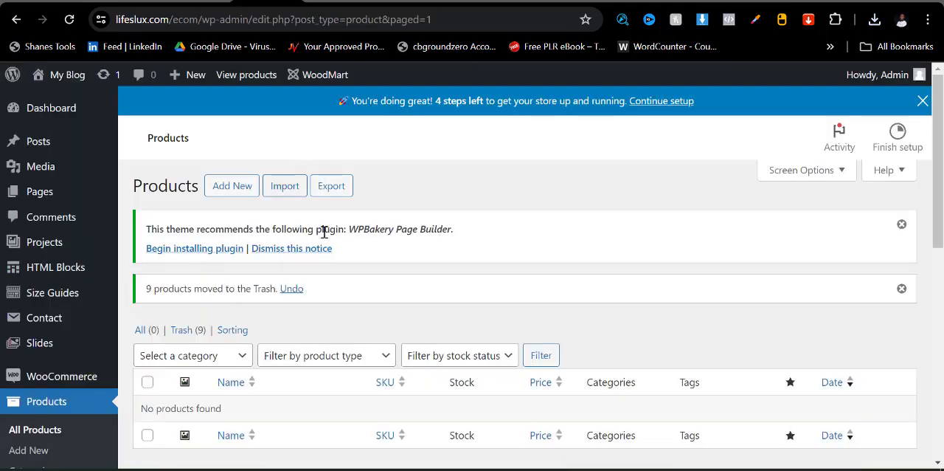
pyautogui.click(229, 192)
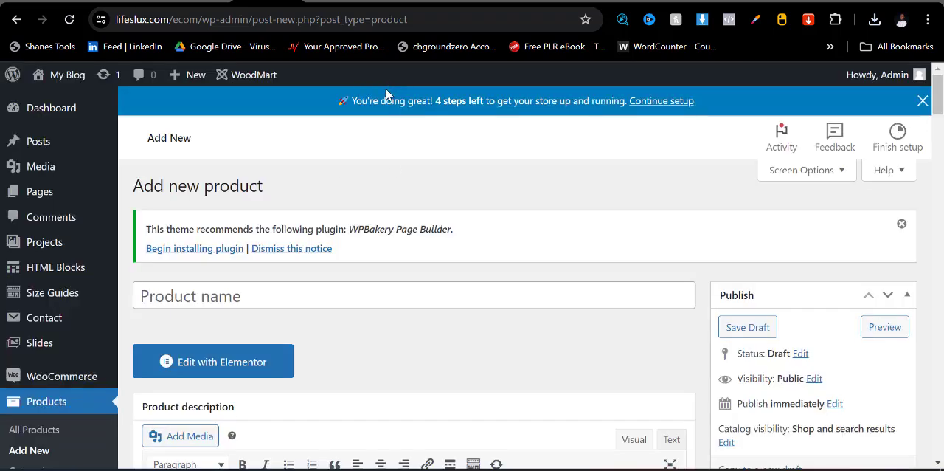
pyautogui.click(303, 299)
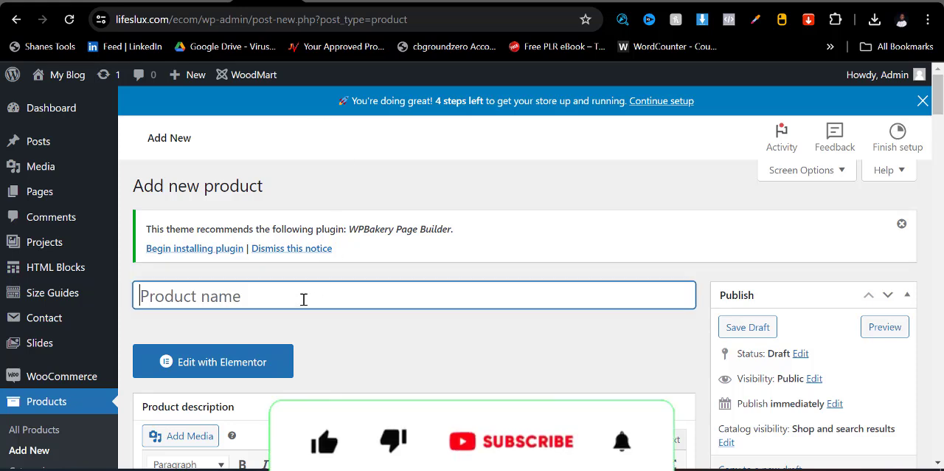
pyautogui.hotkey('ctrl', 'v')
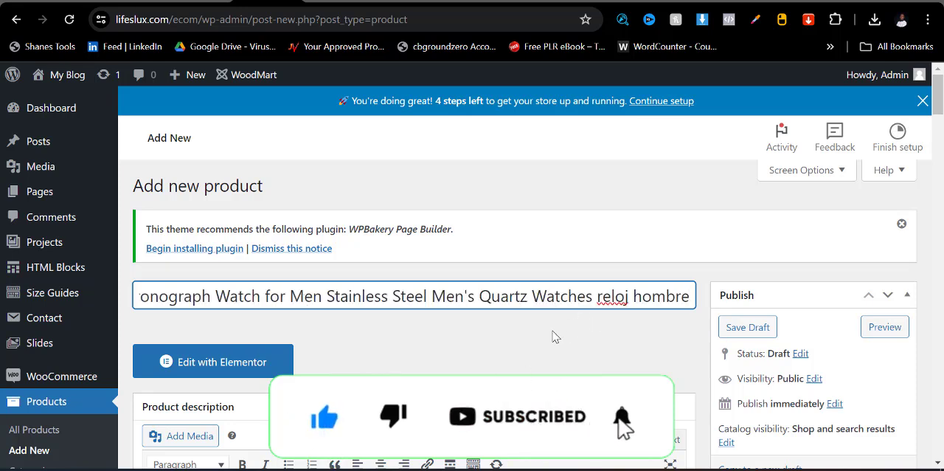
# - Trim "Men's Quartz Watches reloj hombre" off the end of the product name so it ends with "Stainless Steel"
pyautogui.moveTo(597, 296); pyautogui.dragTo(689, 297)
pyautogui.press('BackSpace')
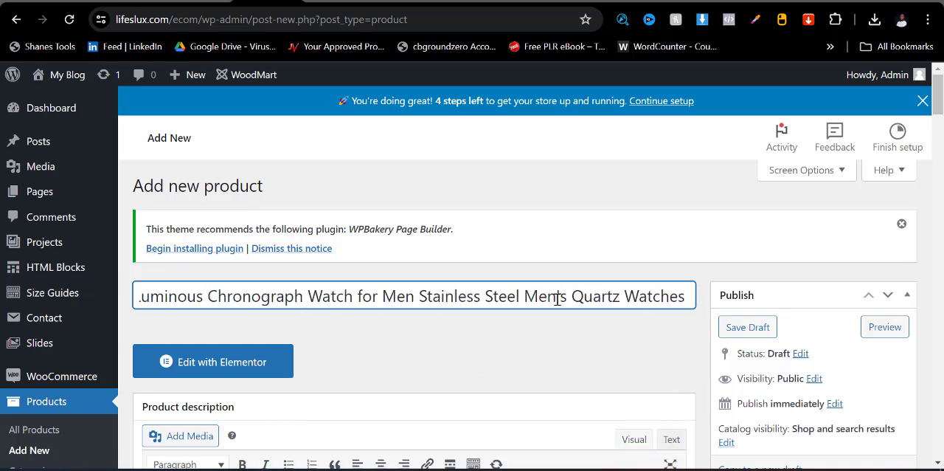
pyautogui.moveTo(573, 296); pyautogui.dragTo(715, 299)
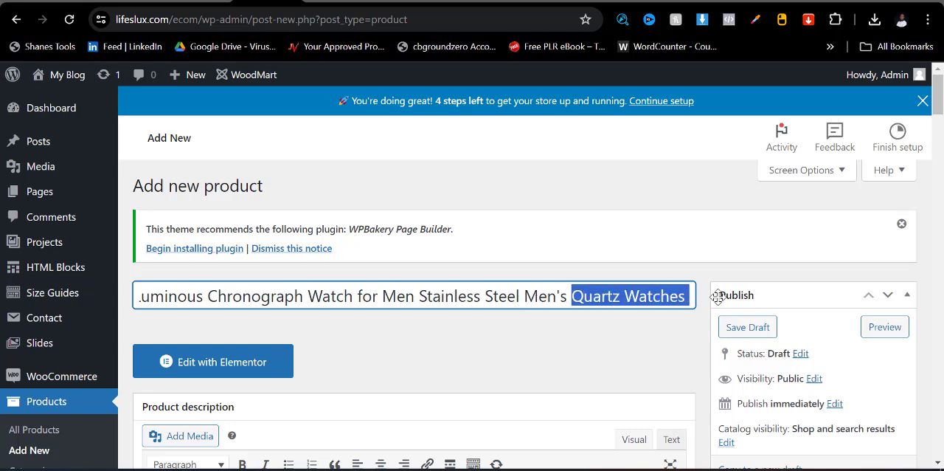
pyautogui.press('BackSpace')
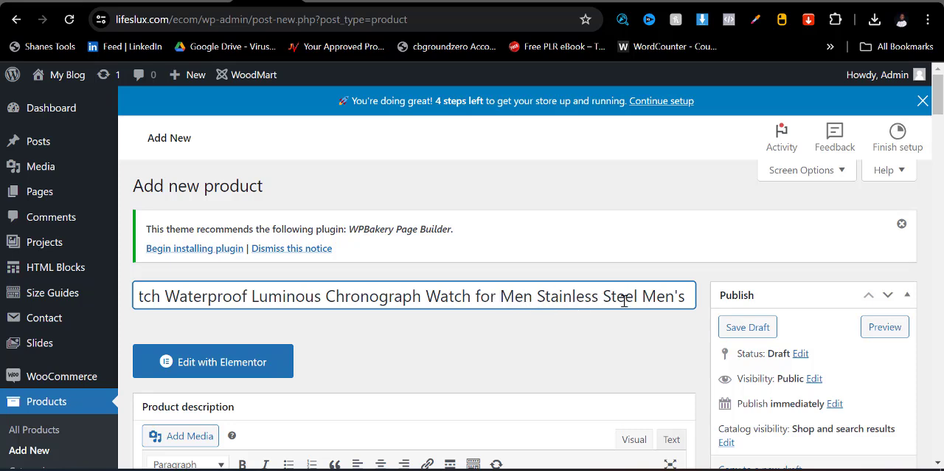
pyautogui.moveTo(655, 296); pyautogui.dragTo(696, 304)
pyautogui.press('BackSpace')
pyautogui.press('BackSpace')
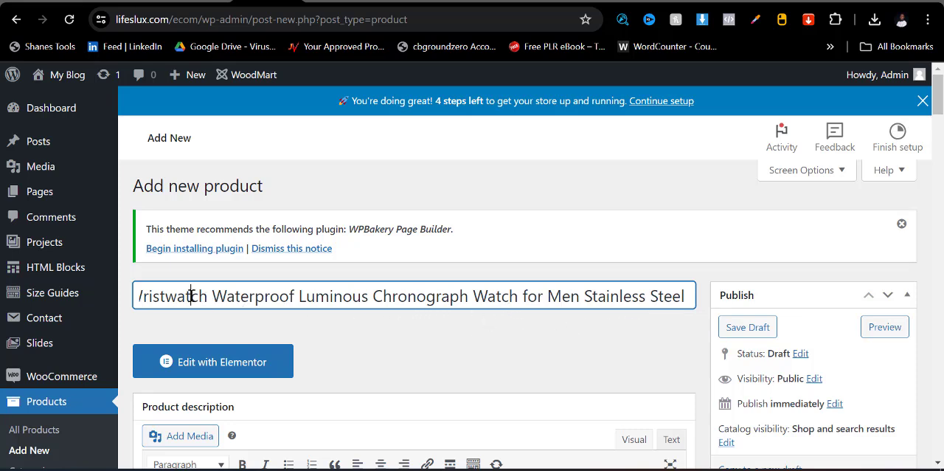
# - Remove "Luxury Man" and "Wristwatch" after POEDAGAR in the product name, including the extra space
pyautogui.press('Left')
pyautogui.press('Left')
pyautogui.press('Left')
pyautogui.press('Left')
pyautogui.press('Left')
pyautogui.press('Left')
pyautogui.press('Left')
pyautogui.press('Left')
pyautogui.press('Left')
pyautogui.press('Left')
pyautogui.press('Left')
pyautogui.press('Left')
pyautogui.press('Left')
pyautogui.press('Left')
pyautogui.press('Left')
pyautogui.press('Left')
pyautogui.press('Left')
pyautogui.press('Left')
pyautogui.press('Left')
pyautogui.press('Left')
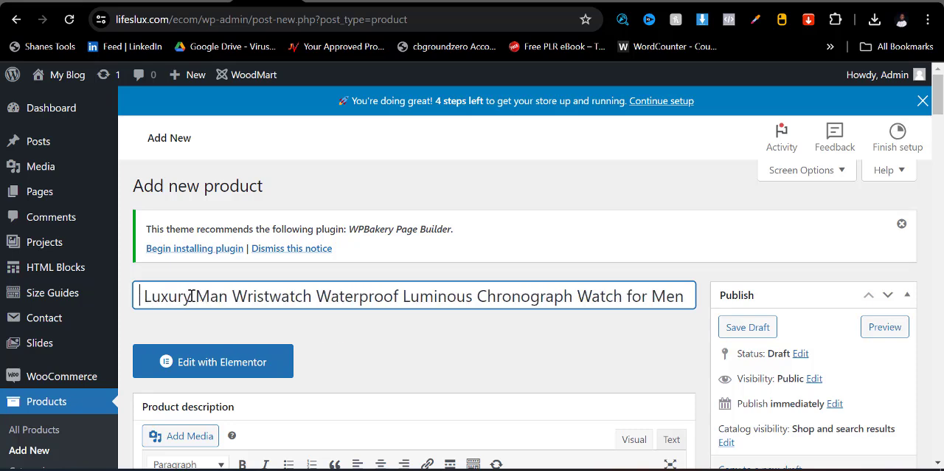
pyautogui.click(307, 298)
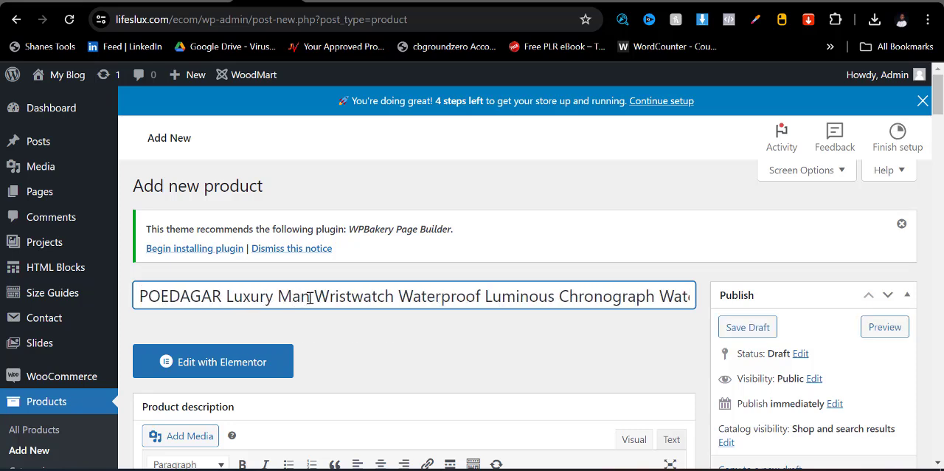
pyautogui.moveTo(309, 298); pyautogui.dragTo(225, 298)
pyautogui.press('BackSpace')
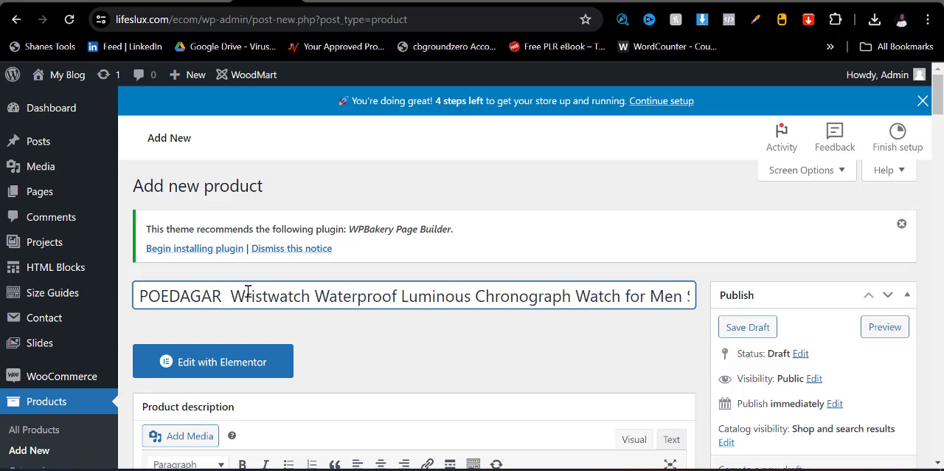
pyautogui.press('BackSpace')
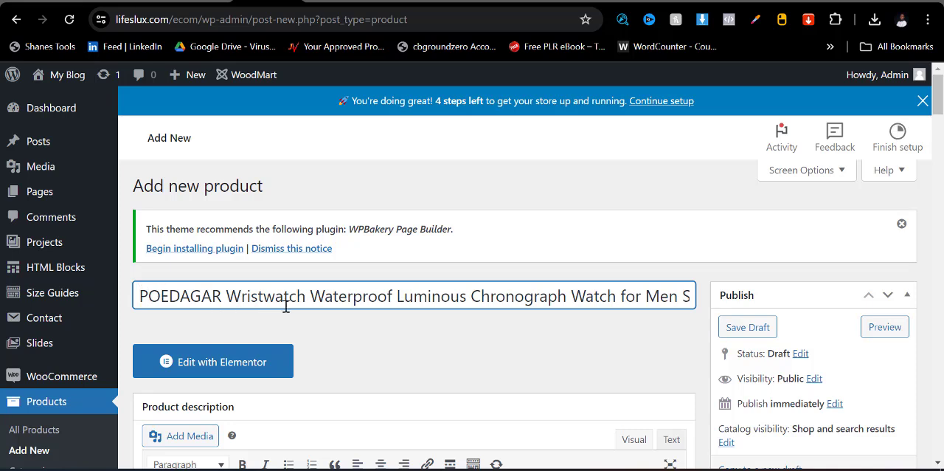
pyautogui.moveTo(308, 296); pyautogui.dragTo(226, 295)
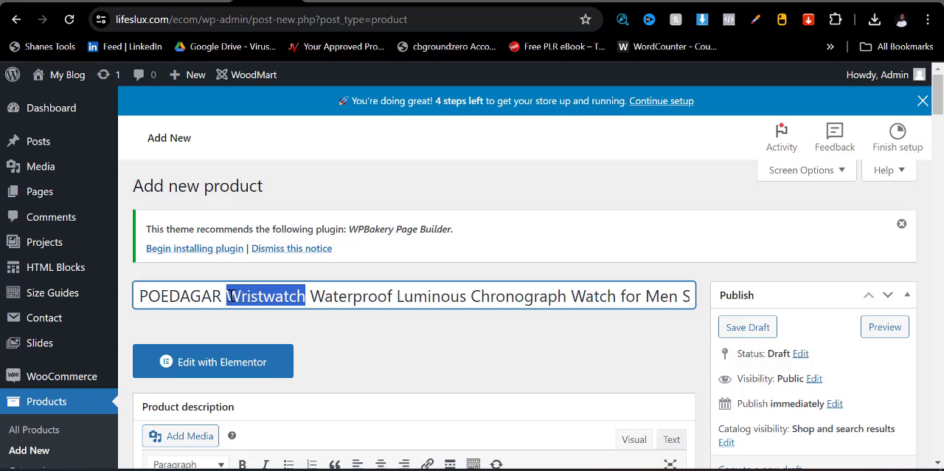
pyautogui.press('BackSpace')
pyautogui.press('BackSpace')
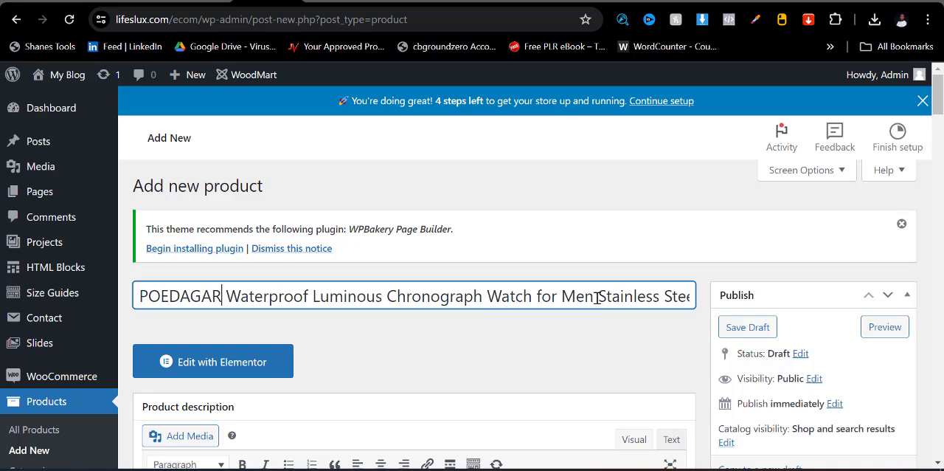
# - Move "Stainless Steel" from the end of the product name to just before "Watch for Men"
pyautogui.moveTo(598, 296); pyautogui.dragTo(690, 295)
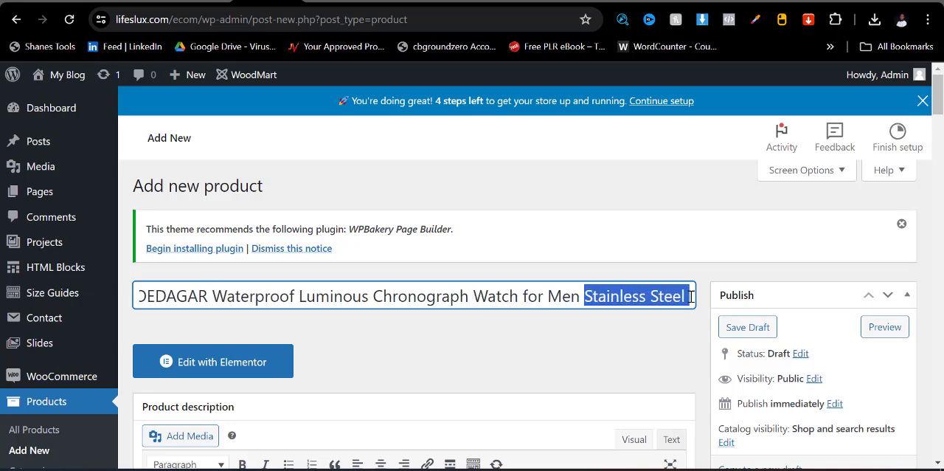
pyautogui.press('BackSpace')
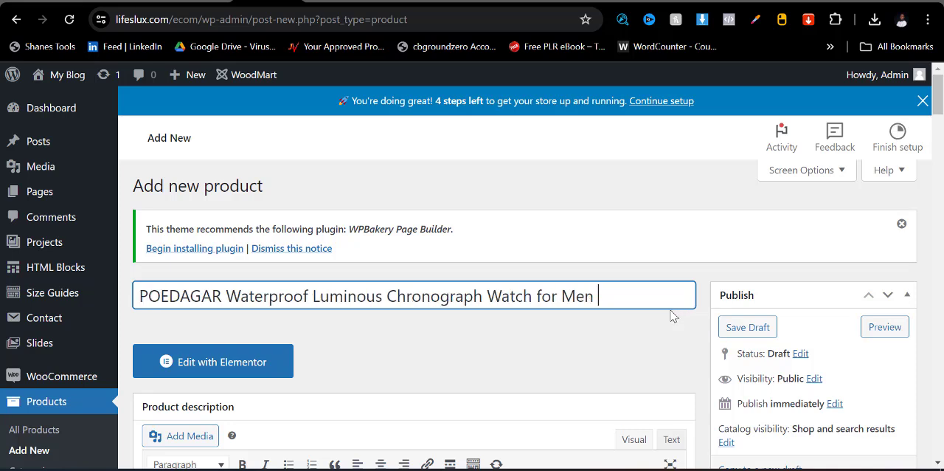
pyautogui.click(486, 296)
pyautogui.hotkey('ctrl', 'v')
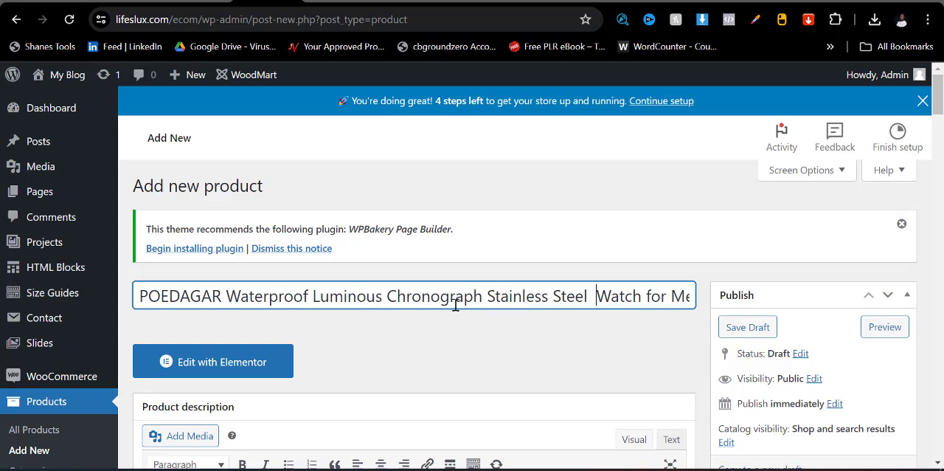
# - Switch to the watch's AliExpress page and examine its description text and the images beneath it for usable product description content
pyautogui.scroll(-3, 443, 328)
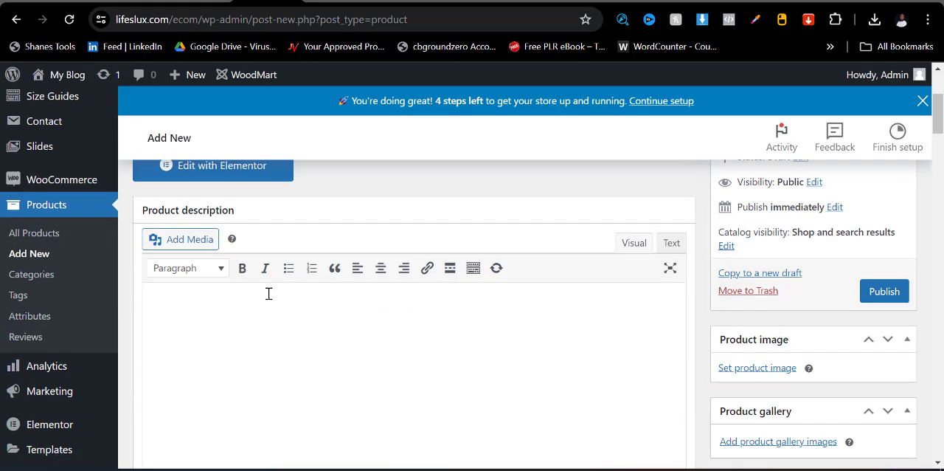
pyautogui.scroll(3, 262, 310)
pyautogui.scroll(-5, 415, 331)
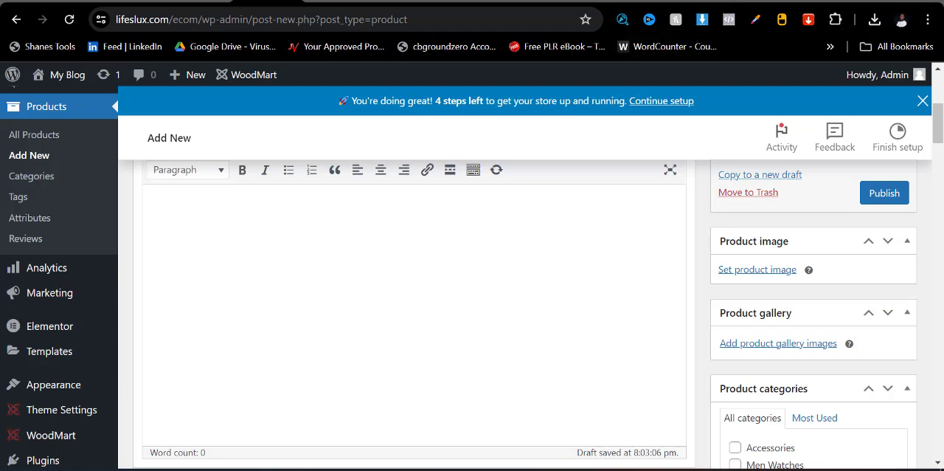
pyautogui.hotkey('alt', 'Tab')
pyautogui.scroll(-5, 419, 323)
pyautogui.scroll(-5, 399, 329)
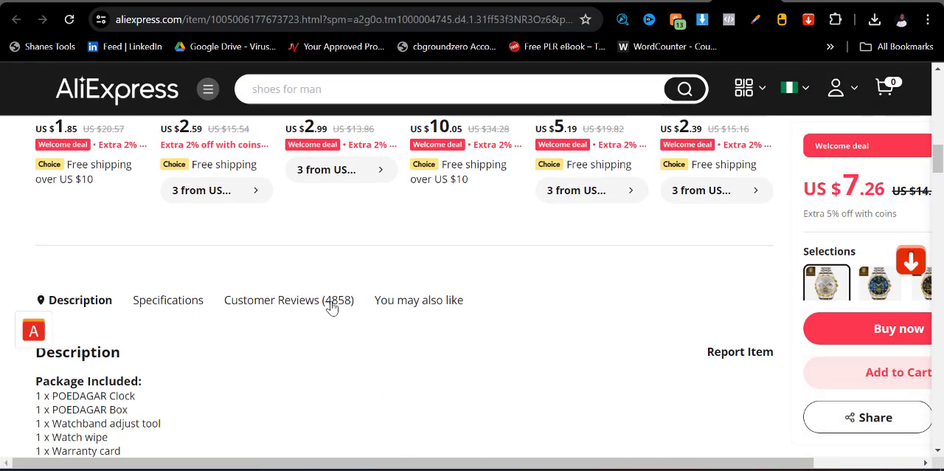
pyautogui.scroll(-2, 328, 304)
pyautogui.scroll(-2, 248, 317)
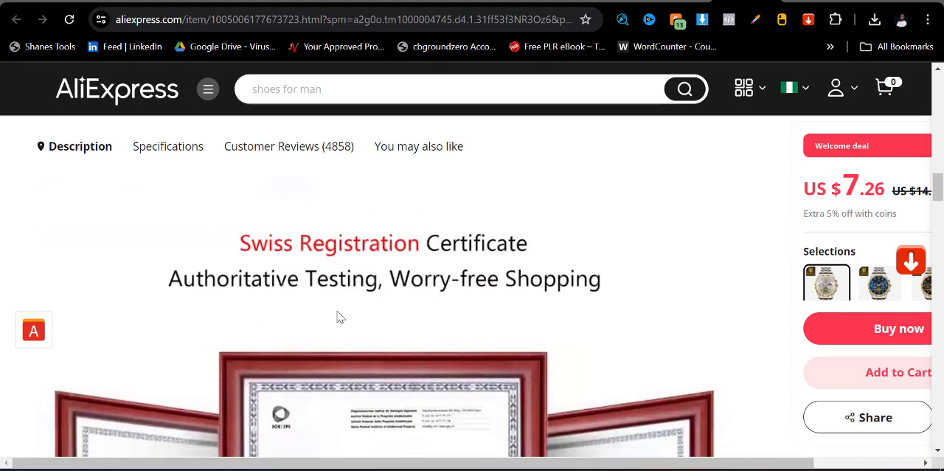
pyautogui.scroll(3, 337, 316)
pyautogui.scroll(2, 175, 300)
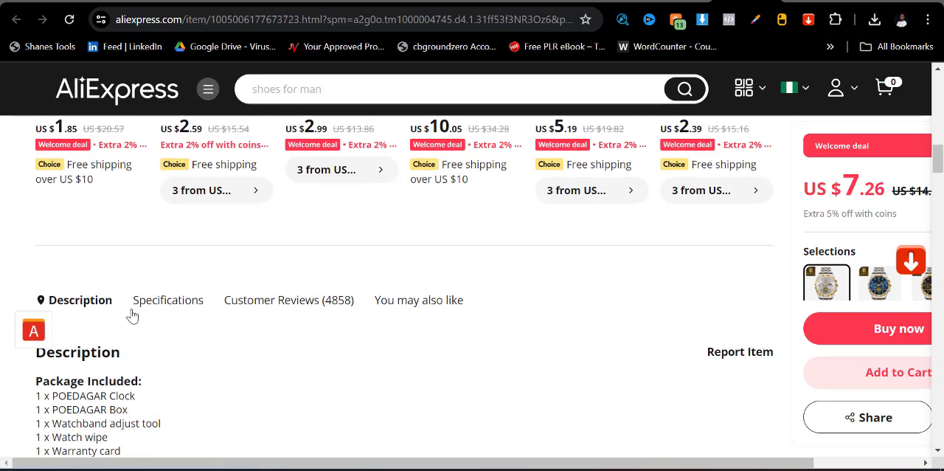
pyautogui.scroll(-1, 131, 312)
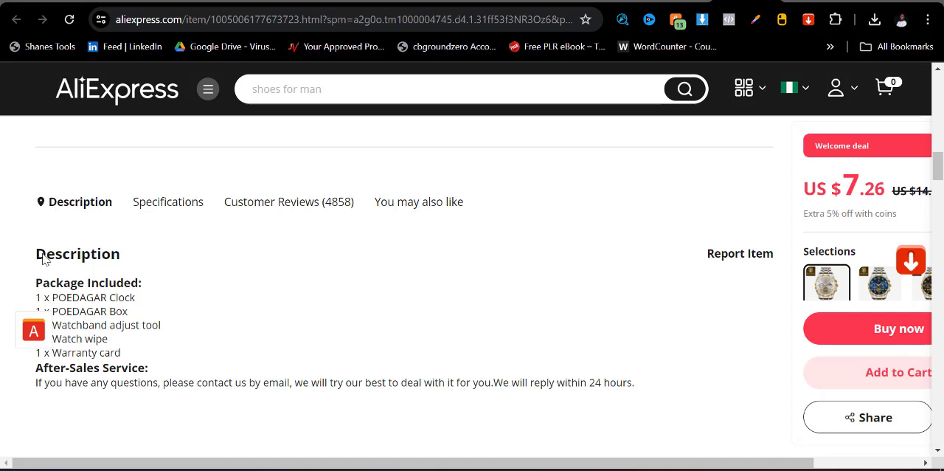
pyautogui.moveTo(38, 264); pyautogui.dragTo(661, 384)
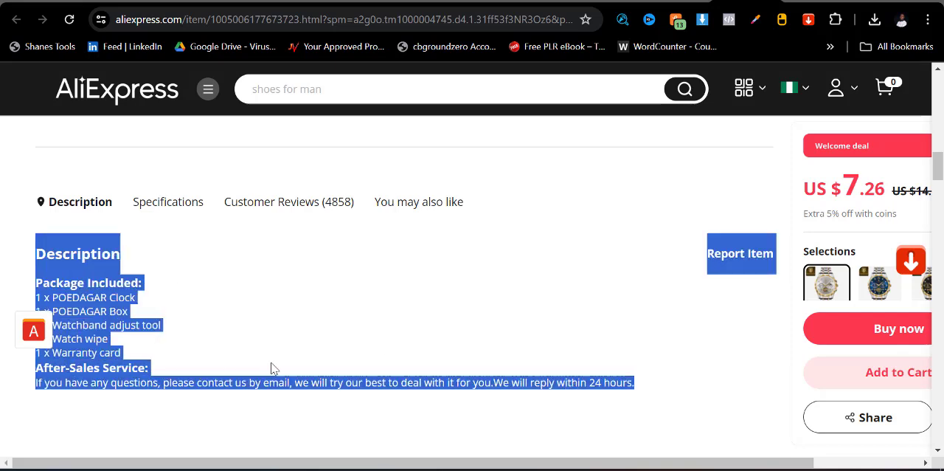
pyautogui.click(204, 374)
pyautogui.scroll(-3, 243, 378)
pyautogui.scroll(-10, 268, 378)
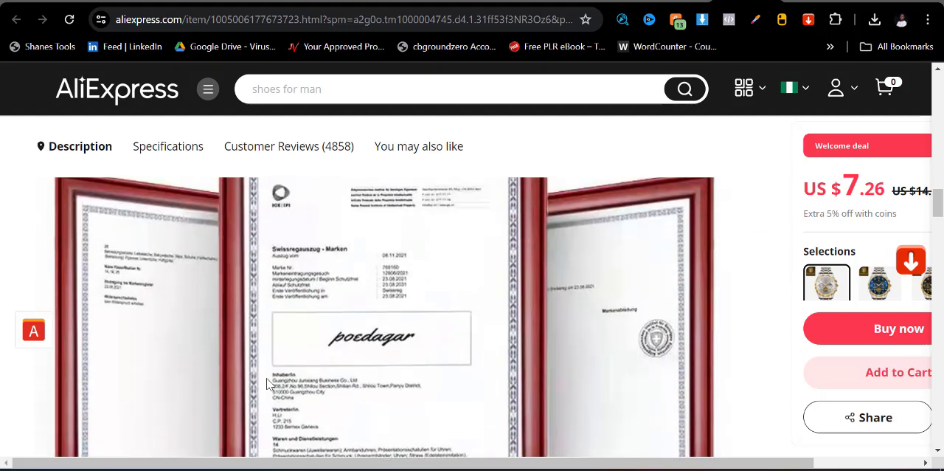
pyautogui.scroll(12, 268, 378)
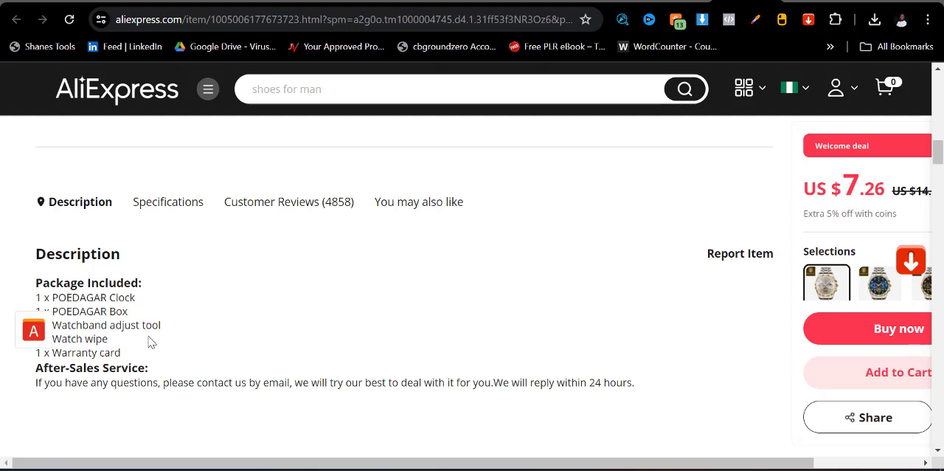
pyautogui.scroll(-3, 133, 303)
pyautogui.scroll(3, 106, 267)
pyautogui.scroll(-1, 96, 250)
pyautogui.scroll(1, 97, 251)
# - Copy the AliExpress description from its heading through "1 x Warranty card" and paste it into the new WordPress product's description
pyautogui.moveTo(40, 254); pyautogui.dragTo(69, 263)
pyautogui.click(207, 336)
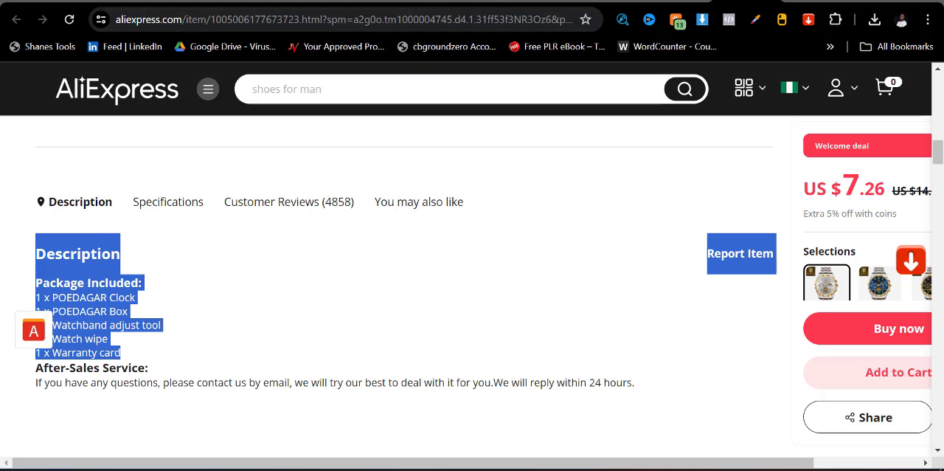
pyautogui.click(335, 2)
pyautogui.click(272, 4)
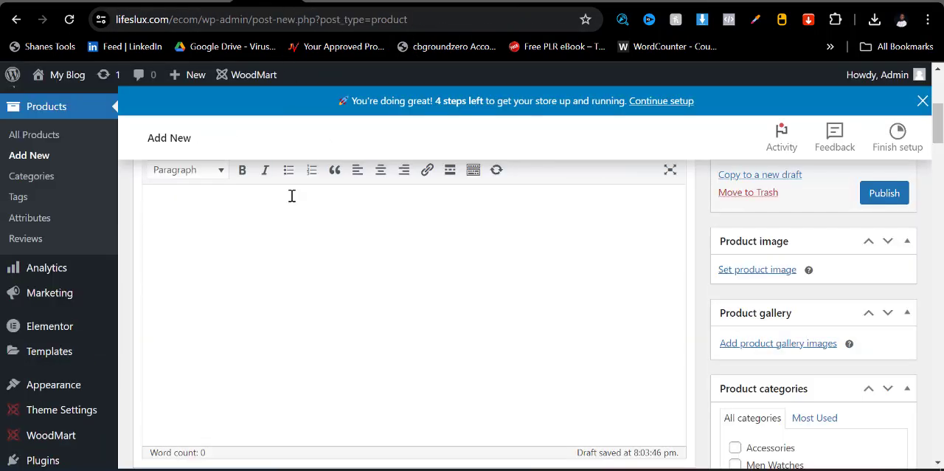
pyautogui.hotkey('ctrl', 'v')
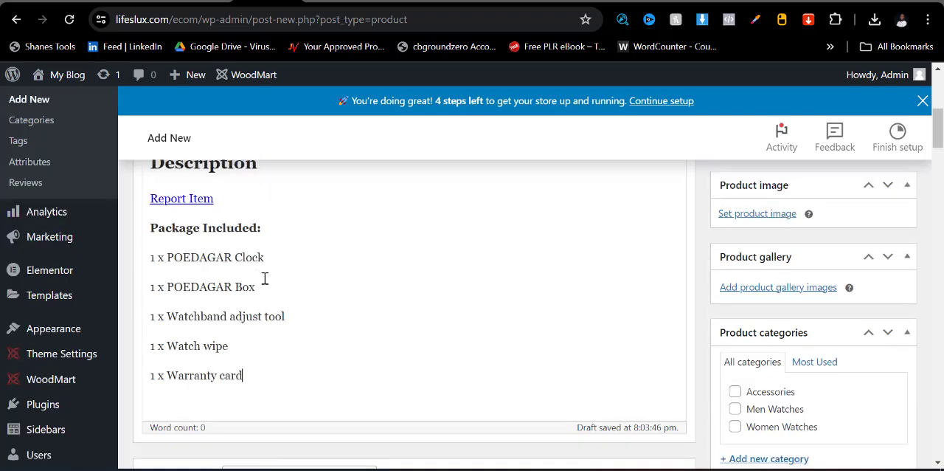
# - Delete the "Report Item" link and its empty line from the product description
pyautogui.scroll(2, 263, 288)
pyautogui.moveTo(234, 300); pyautogui.dragTo(150, 297)
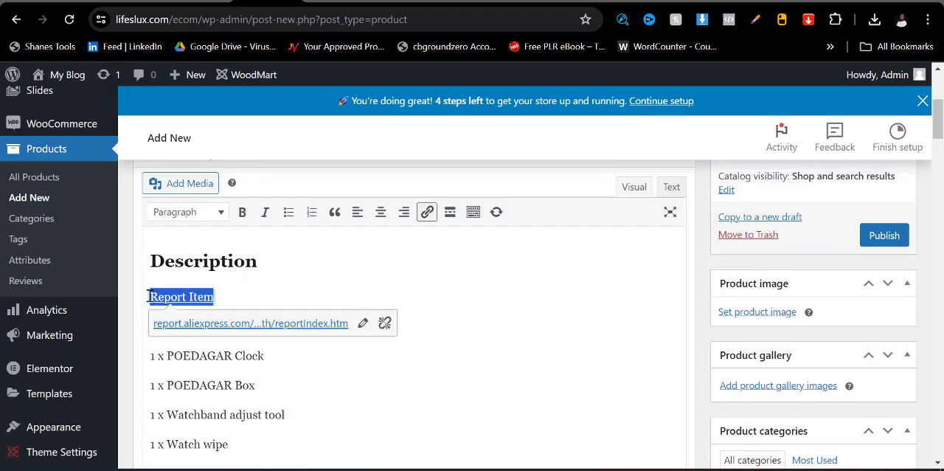
pyautogui.press('BackSpace')
pyautogui.press('BackSpace')
# - Set the product's regular price to 25000 and its sale price to 20000 naira
pyautogui.scroll(-4, 337, 327)
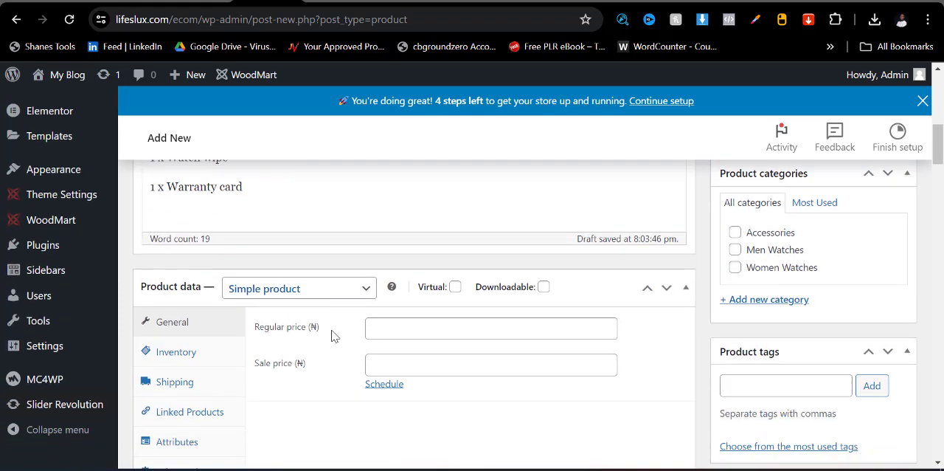
pyautogui.scroll(-1, 332, 336)
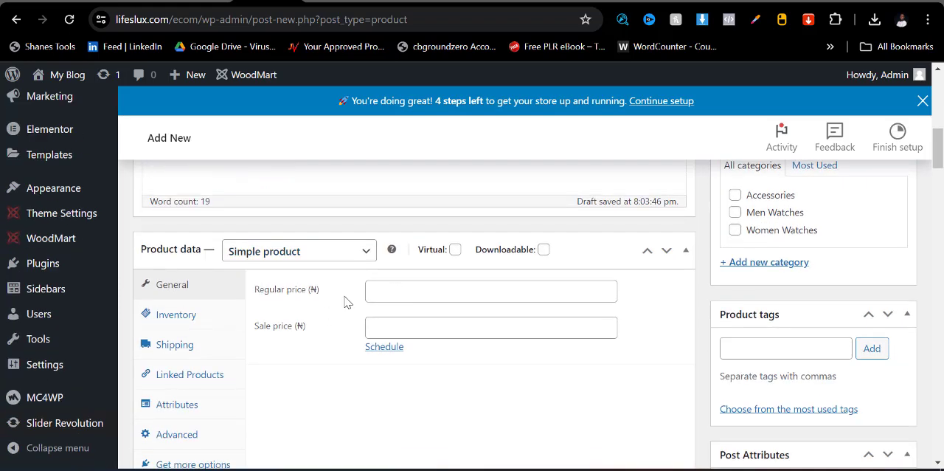
pyautogui.click(386, 293)
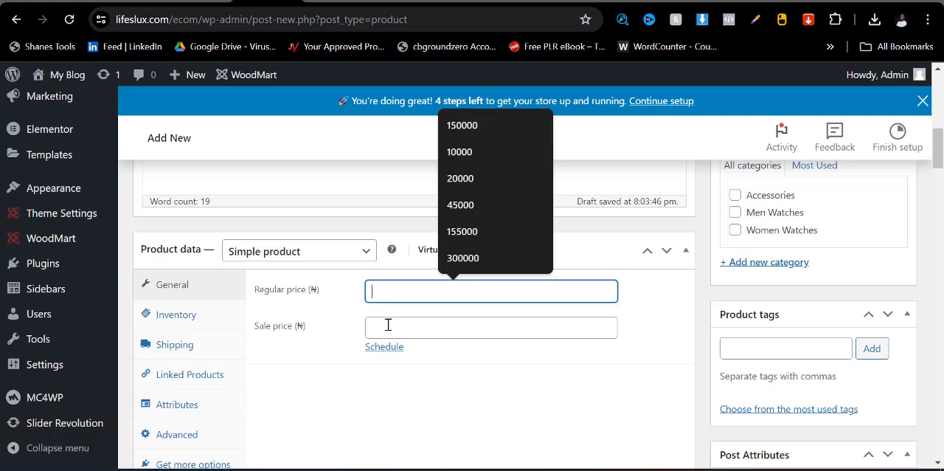
pyautogui.click(388, 327)
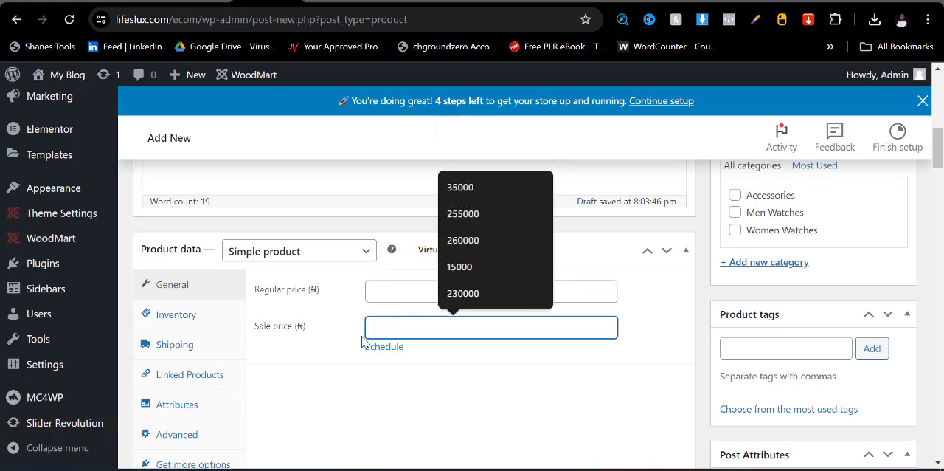
pyautogui.click(406, 384)
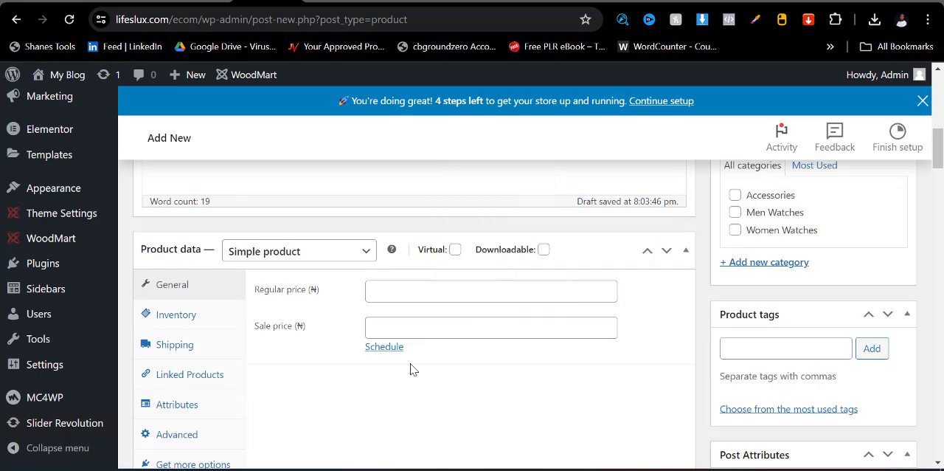
pyautogui.click(398, 295)
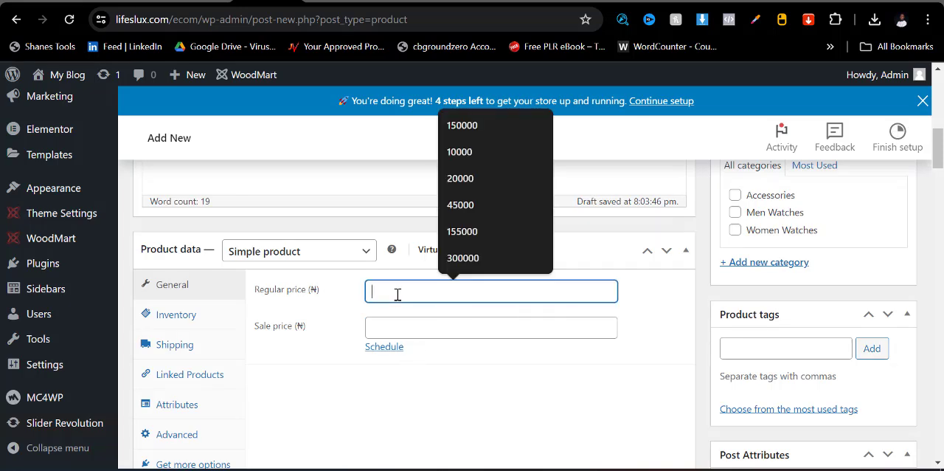
pyautogui.write('2500')
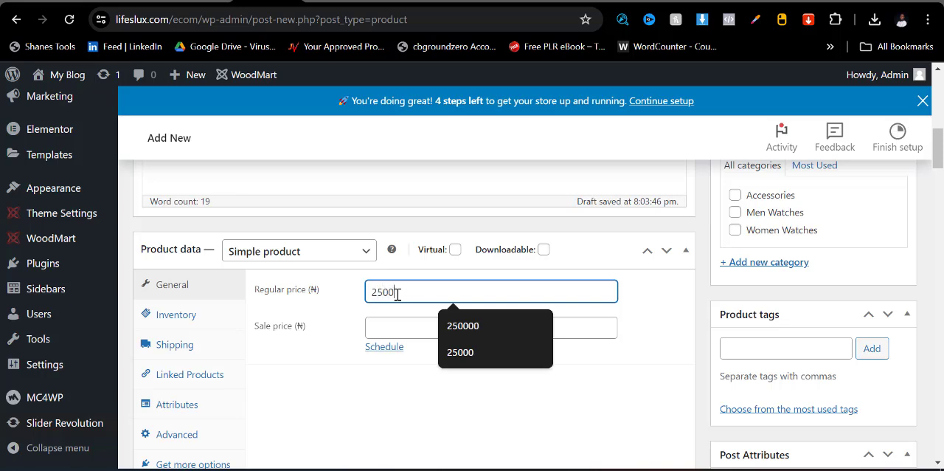
pyautogui.write('00')
pyautogui.press('BackSpace')
pyautogui.click(398, 326)
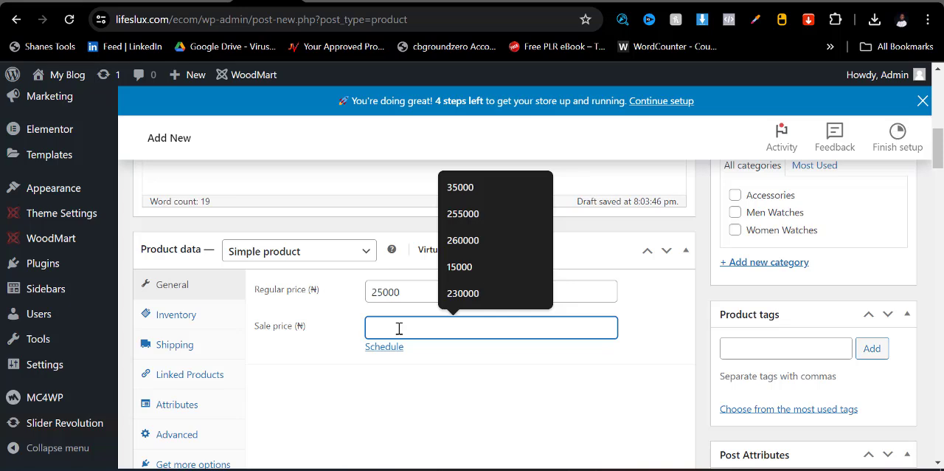
pyautogui.write('20000')
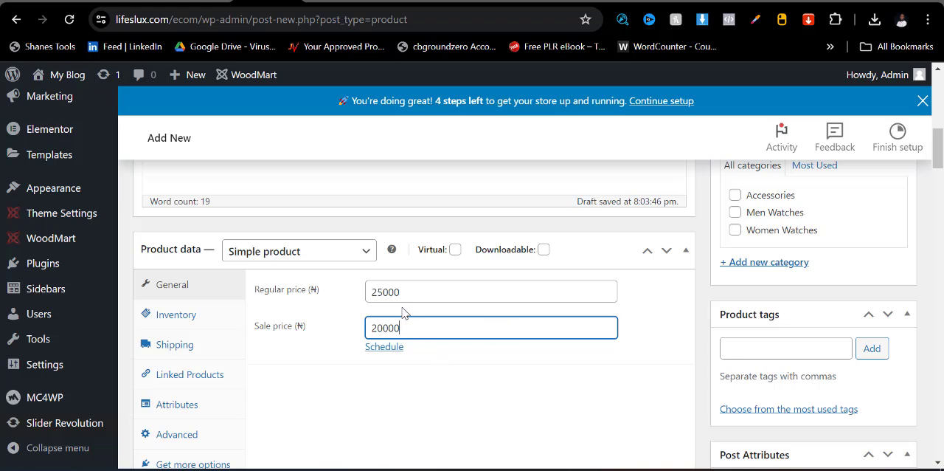
# - Check the image download options on the watch's AliExpress page and return to the WordPress product editor
pyautogui.scroll(3, 753, 317)
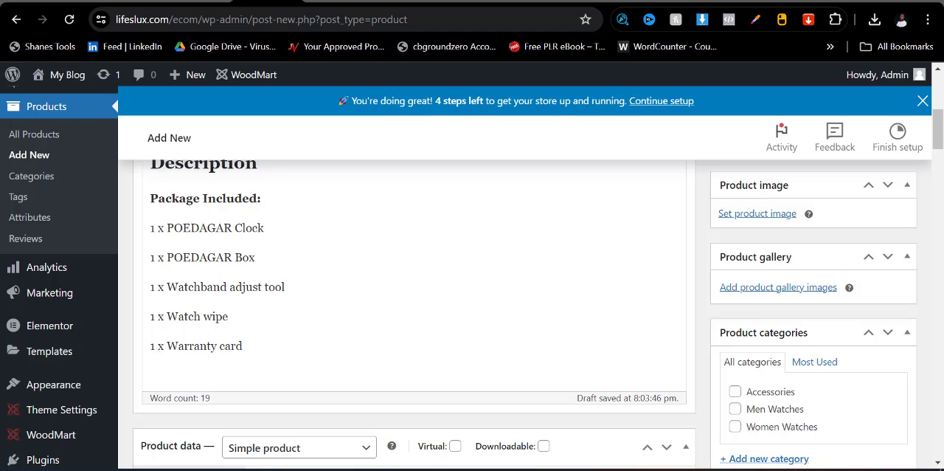
pyautogui.click(745, 2)
pyautogui.scroll(12, 287, 308)
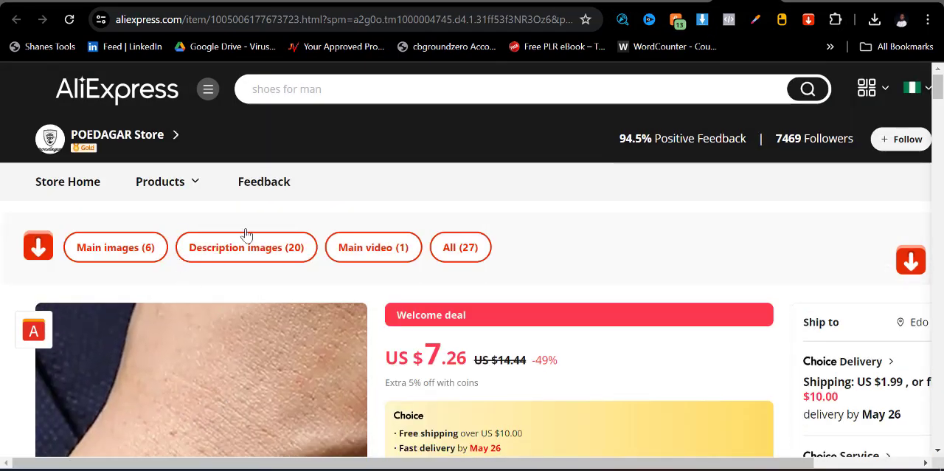
pyautogui.click(269, 2)
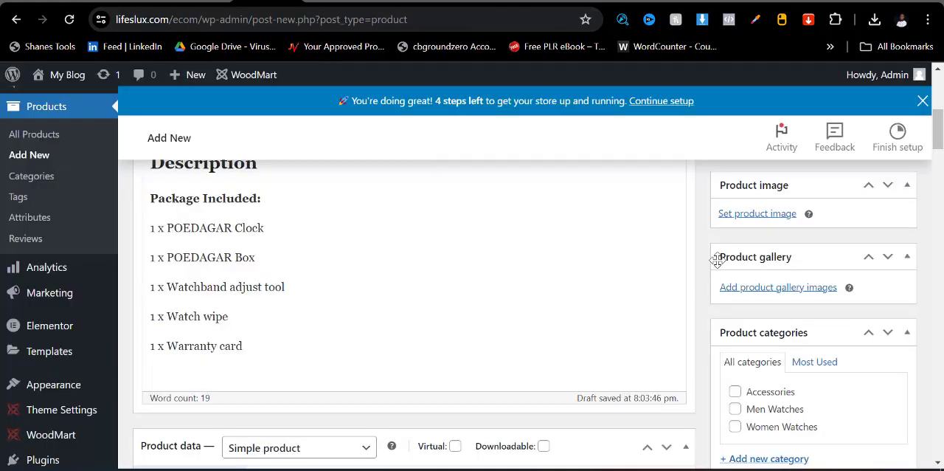
# - Upload the six downloaded watch images and set the photo of the blue-dial watch in its box as the product image
pyautogui.click(752, 213)
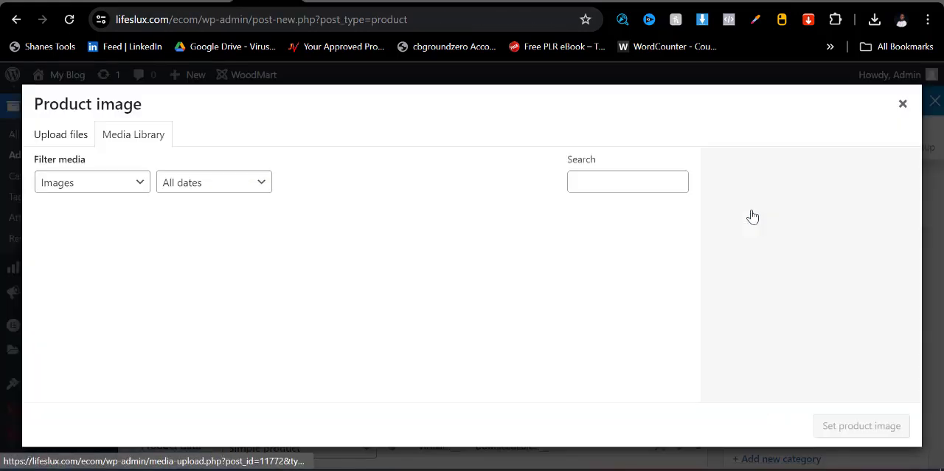
pyautogui.click(45, 140)
pyautogui.click(446, 307)
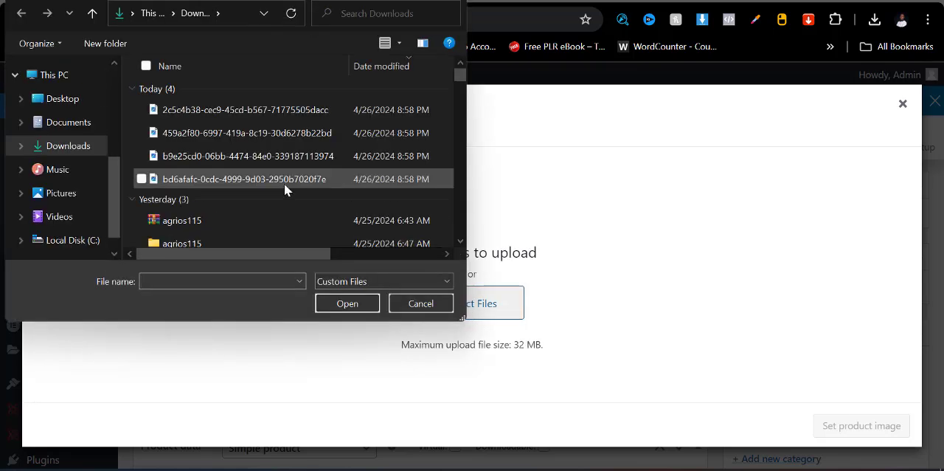
pyautogui.click(286, 108)
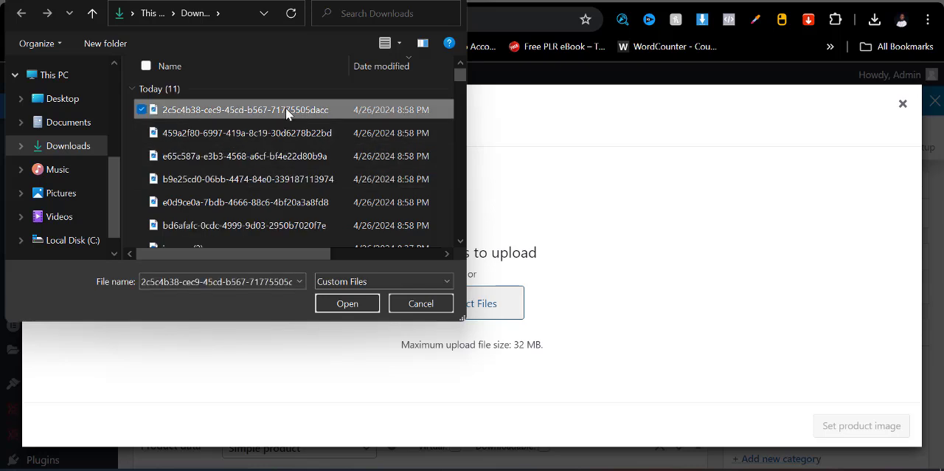
pyautogui.hotkey('shift', 'Down')
pyautogui.hotkey('shift', 'Down')
pyautogui.hotkey('shift', 'Down')
pyautogui.hotkey('shift', 'Down')
pyautogui.hotkey('shift', 'Down')
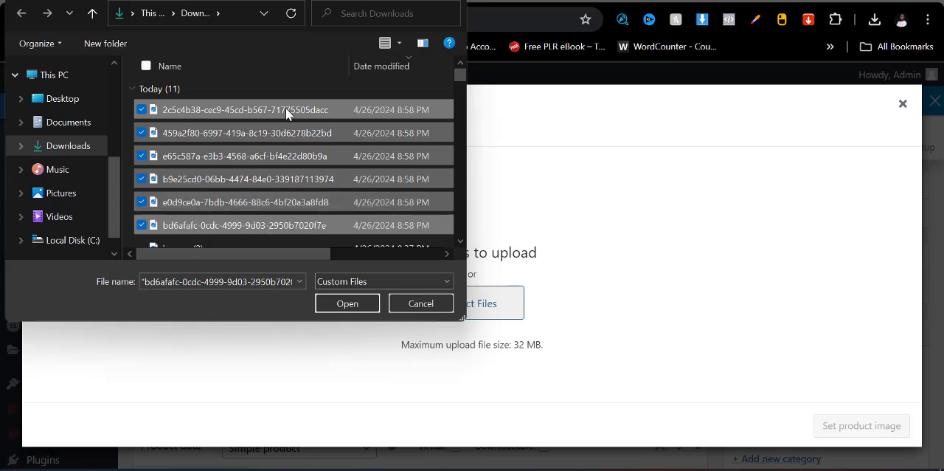
pyautogui.click(348, 304)
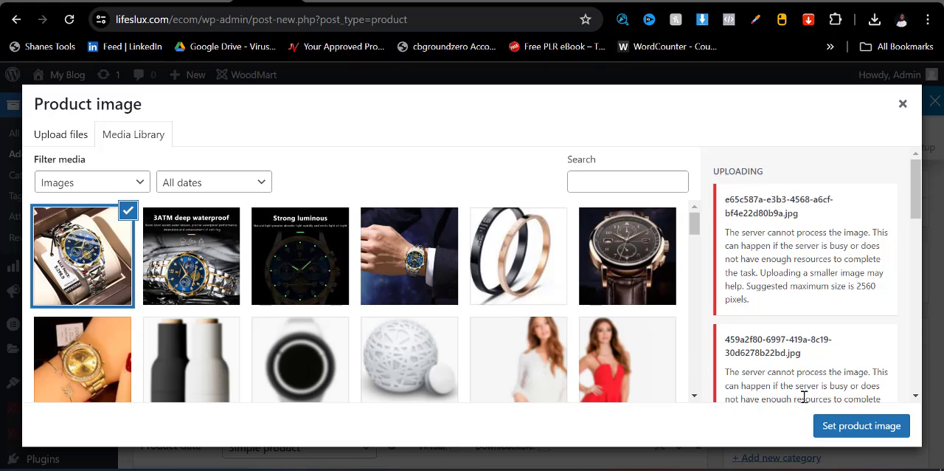
pyautogui.click(826, 432)
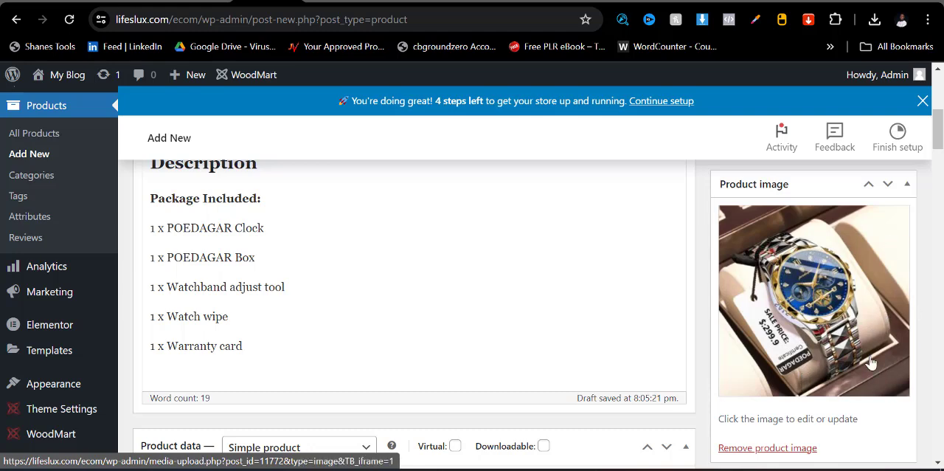
# - Add the wrist photo, the "Strong luminous" image and the "3ATM deep waterproof" image to the product gallery
pyautogui.scroll(-3, 797, 374)
pyautogui.click(735, 325)
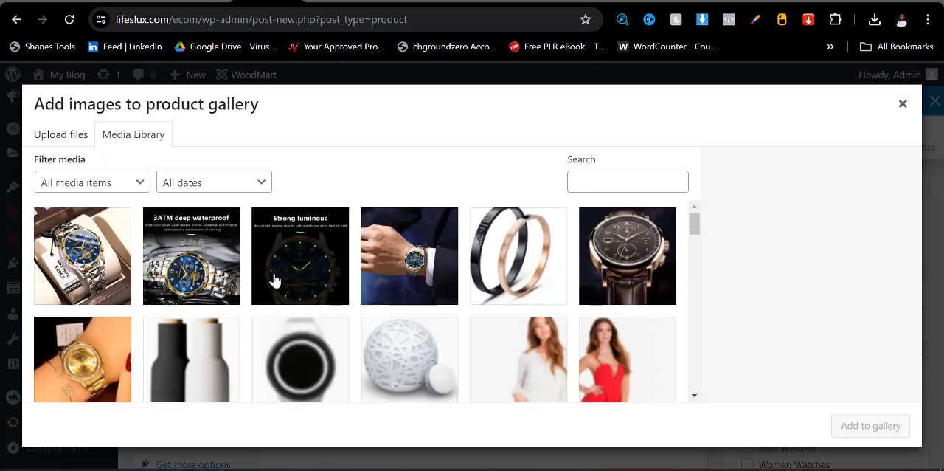
pyautogui.click(362, 276)
pyautogui.click(313, 270)
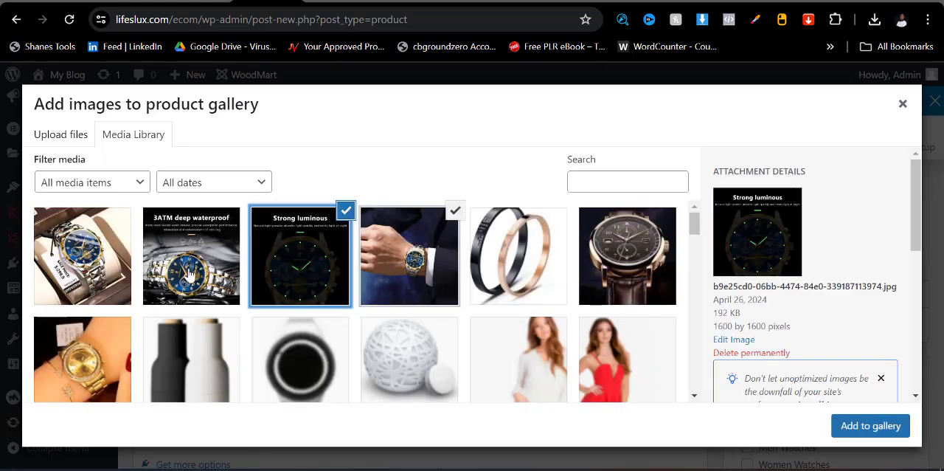
pyautogui.click(186, 270)
pyautogui.click(854, 431)
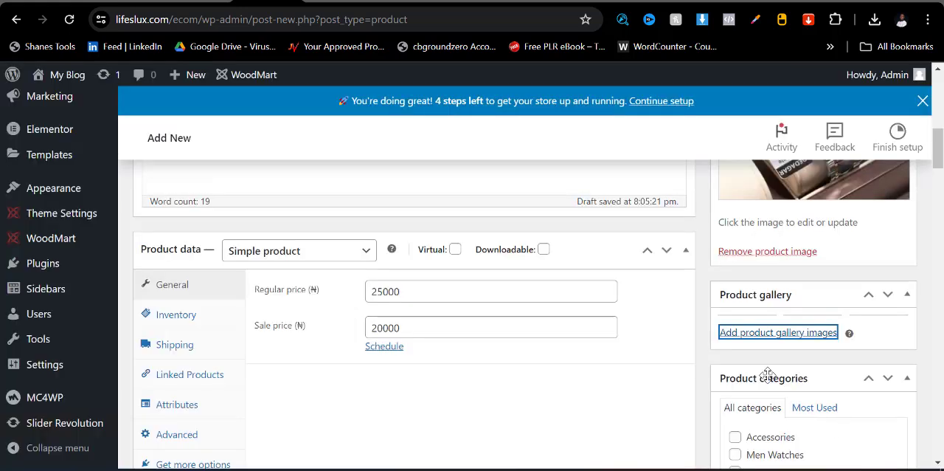
# - Assign the product to the Men Watches category
pyautogui.scroll(-3, 821, 379)
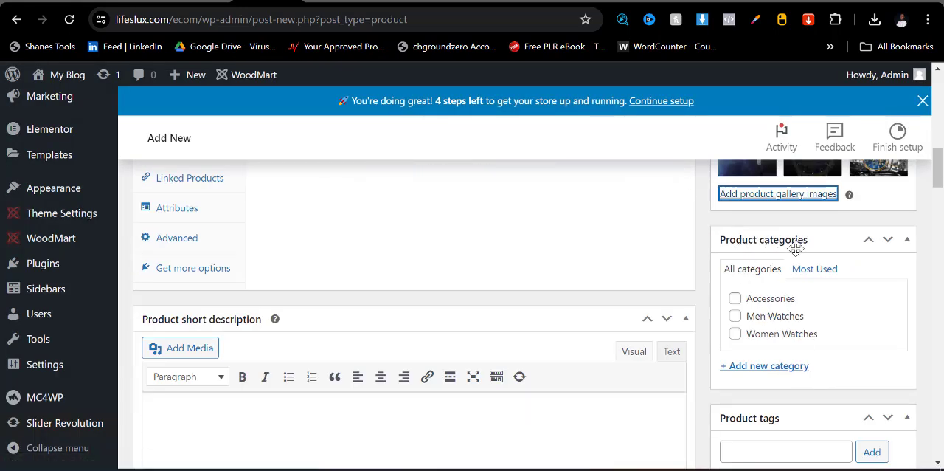
pyautogui.click(736, 317)
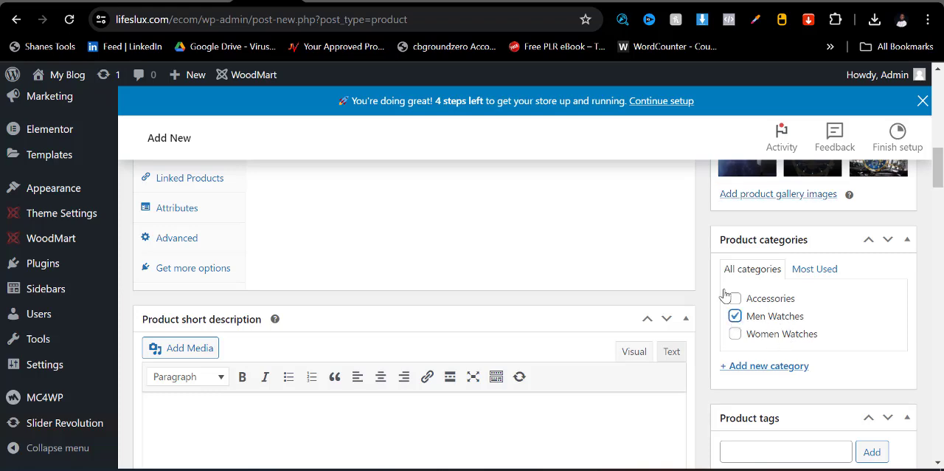
pyautogui.scroll(3, 725, 295)
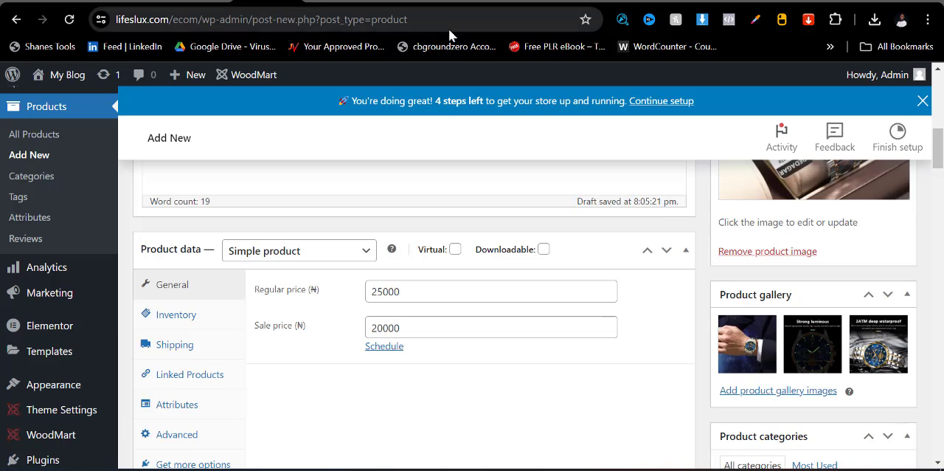
pyautogui.scroll(-3, 735, 297)
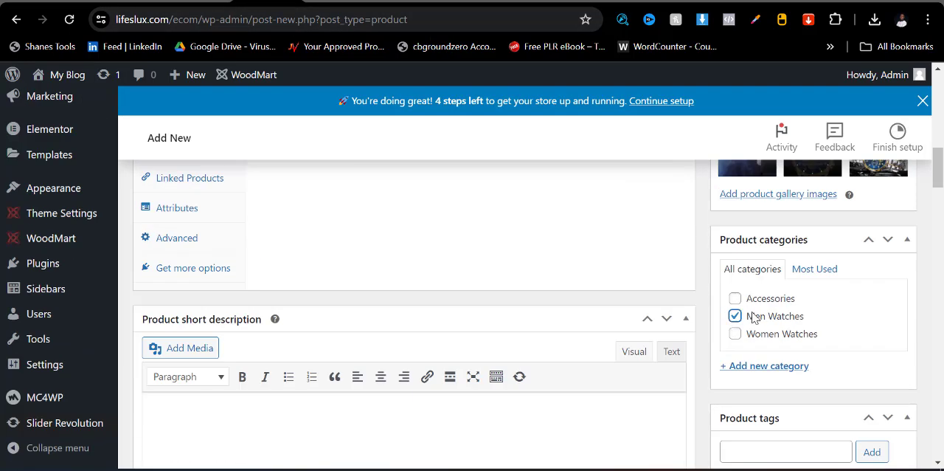
# - Copy the AliExpress specifications from "Case Thickness" through "Boxes & Cases Material" and paste them into the product short description
pyautogui.scroll(-2, 752, 317)
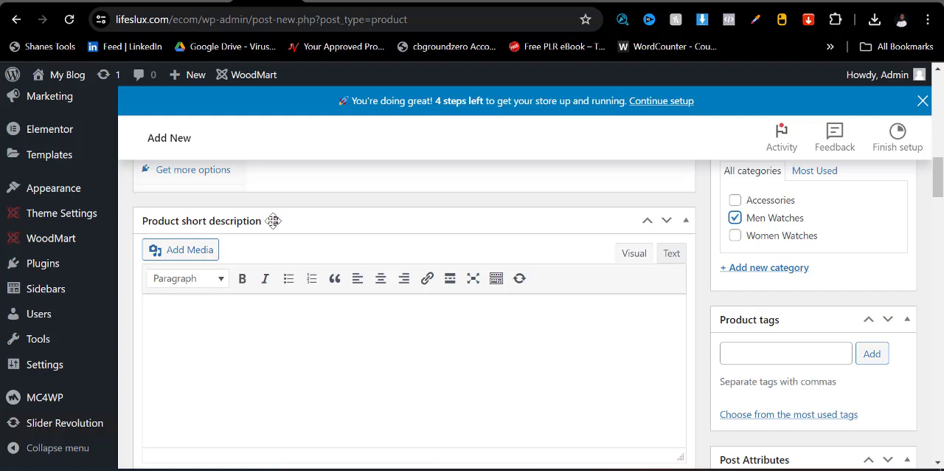
pyautogui.click(737, 3)
pyautogui.scroll(-1, 405, 253)
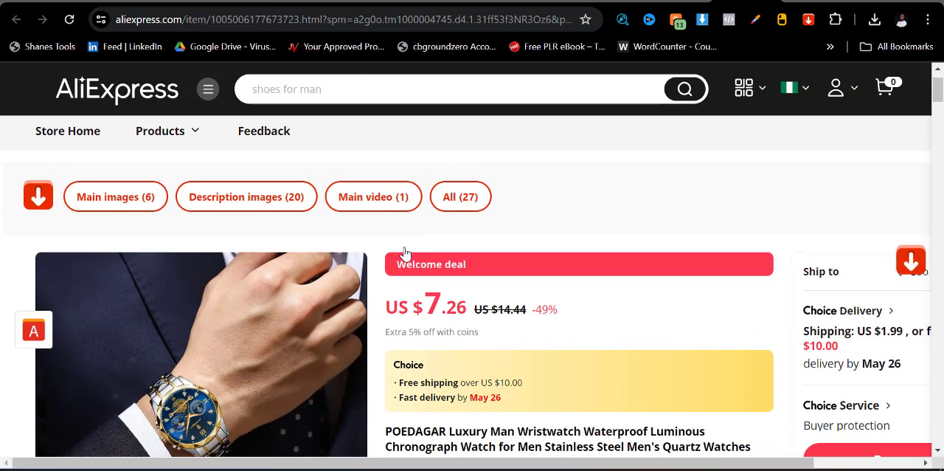
pyautogui.scroll(-10, 405, 253)
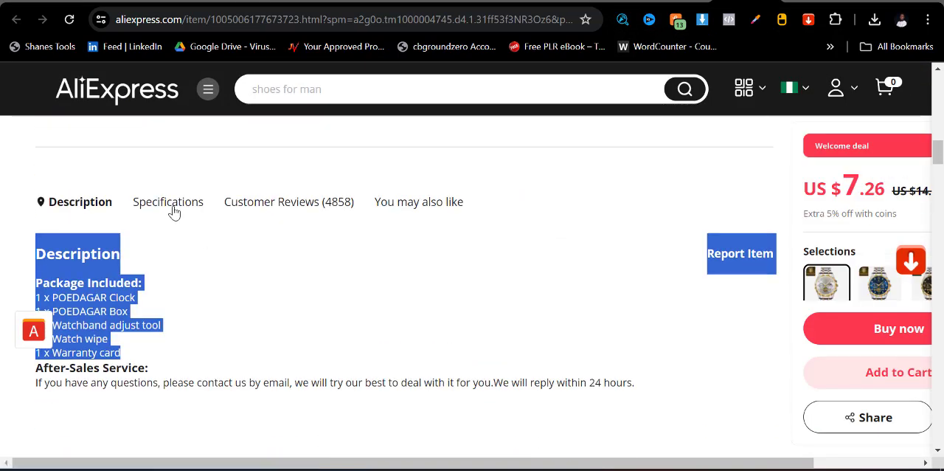
pyautogui.click(173, 213)
pyautogui.moveTo(40, 247); pyautogui.dragTo(528, 351)
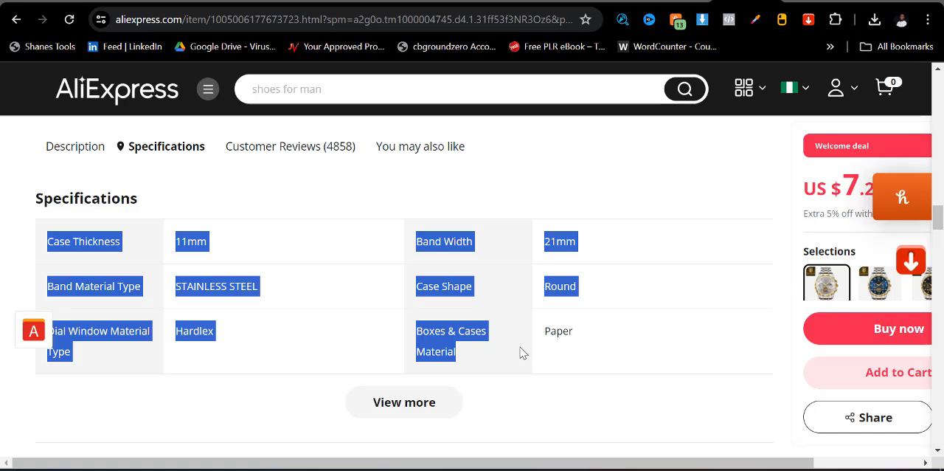
pyautogui.click(250, 4)
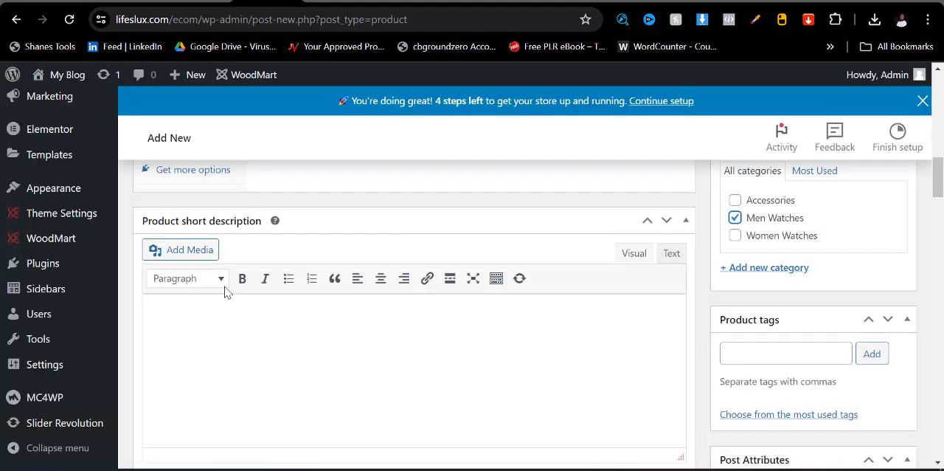
pyautogui.hotkey('ctrl', 'v')
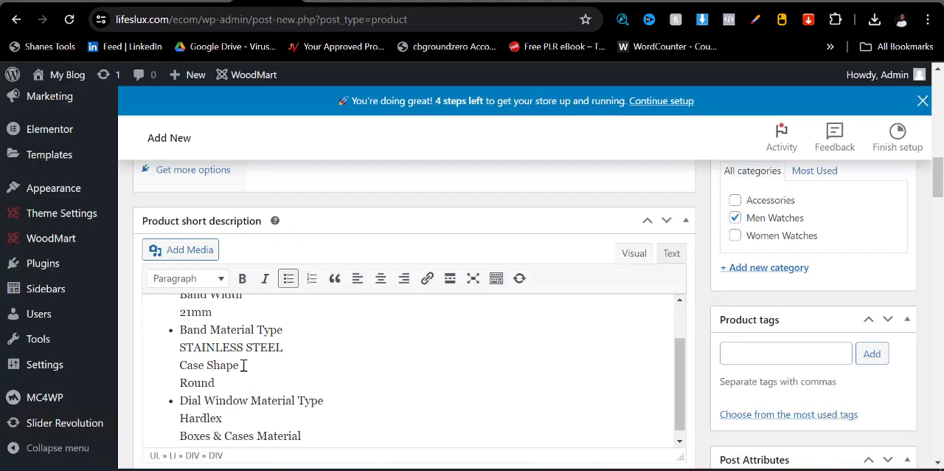
pyautogui.scroll(1, 246, 383)
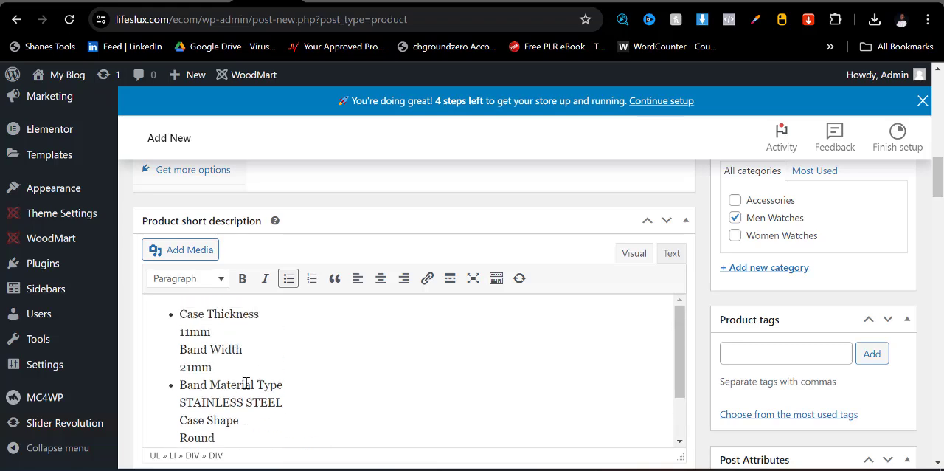
# - Review the product's prices, gallery and category, and publish the product
pyautogui.scroll(3, 270, 401)
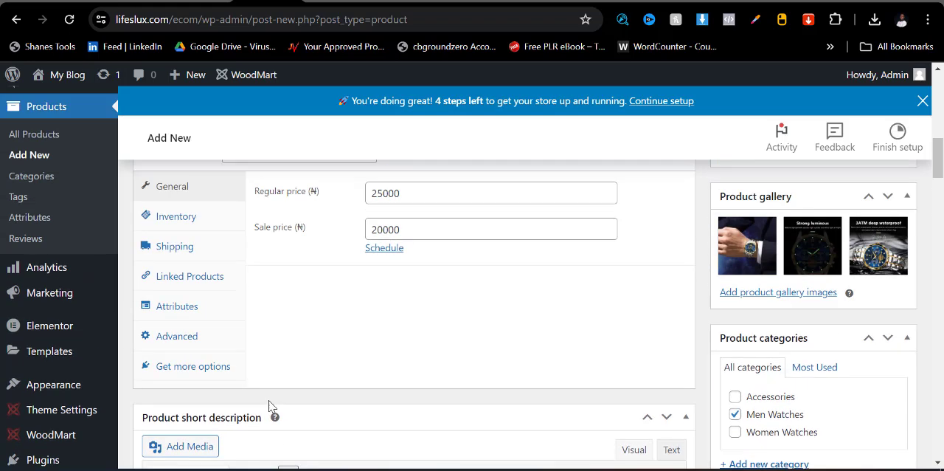
pyautogui.scroll(-4, 280, 387)
pyautogui.scroll(2, 274, 334)
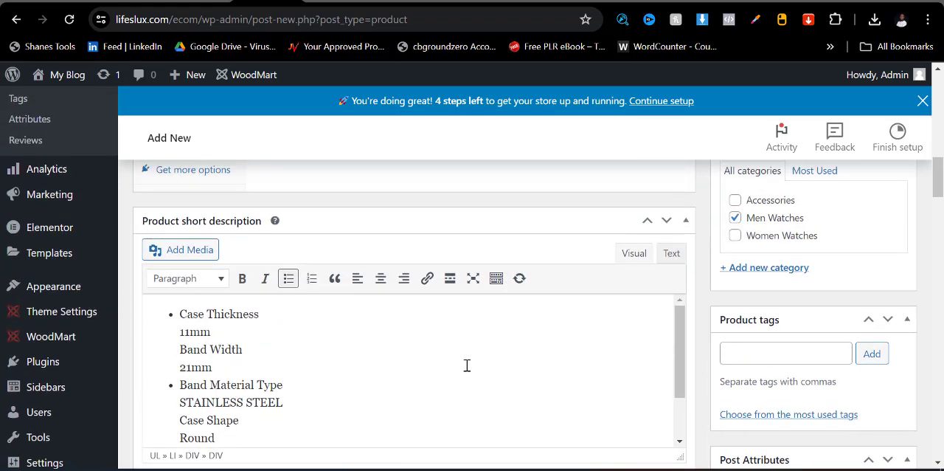
pyautogui.scroll(10, 615, 354)
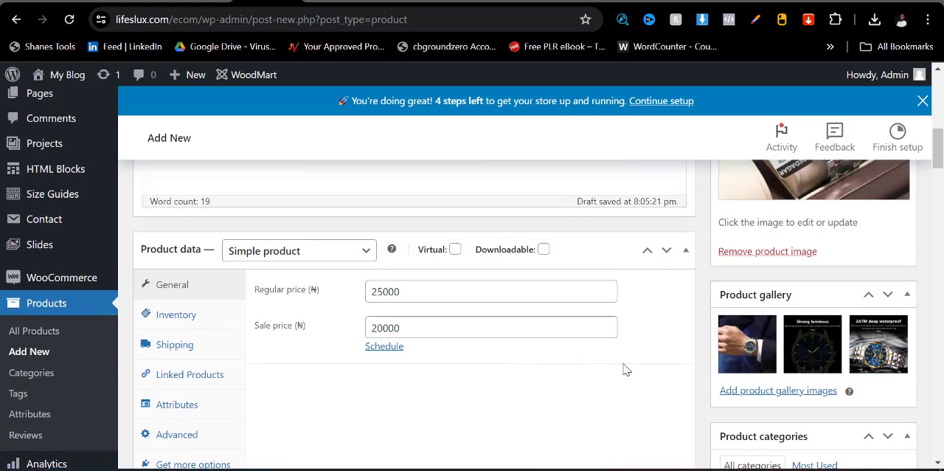
pyautogui.scroll(1, 692, 379)
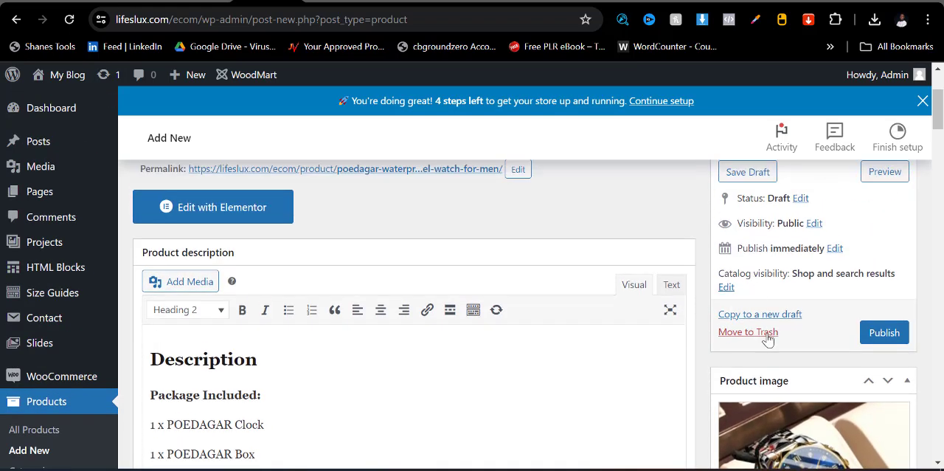
pyautogui.click(884, 333)
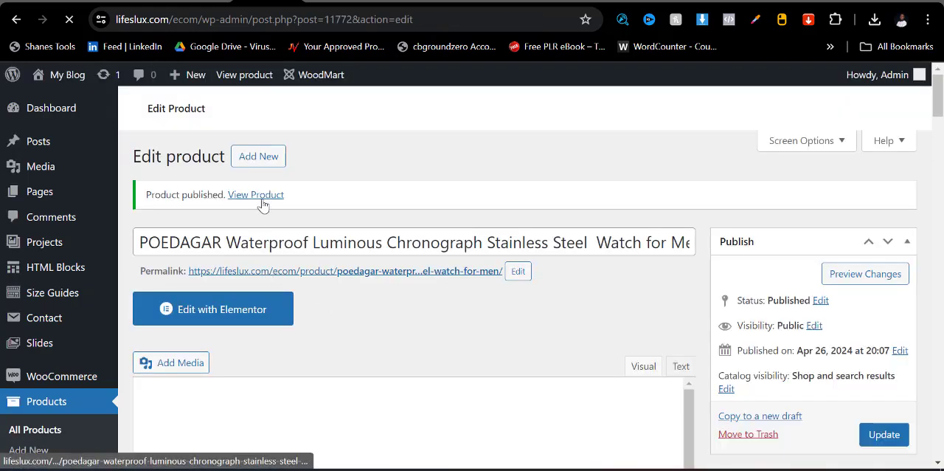
# - Open the published product in a new tab and examine its images, prices, short description and the page down to the footer
pyautogui.rightClick(260, 196)
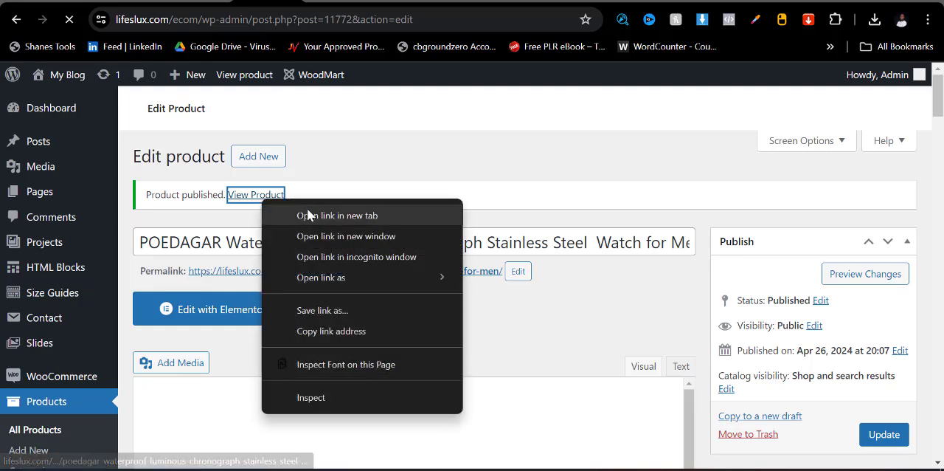
pyautogui.click(311, 214)
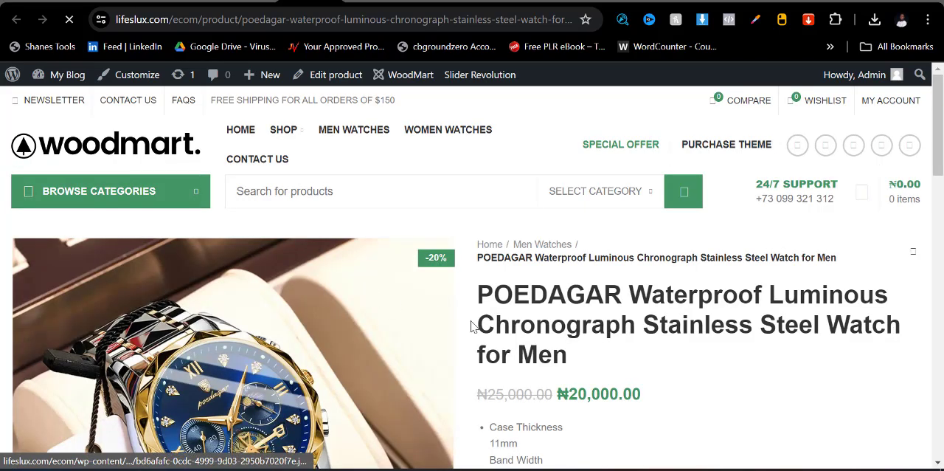
pyautogui.scroll(-3, 363, 284)
pyautogui.scroll(-2, 398, 353)
pyautogui.scroll(3, 379, 313)
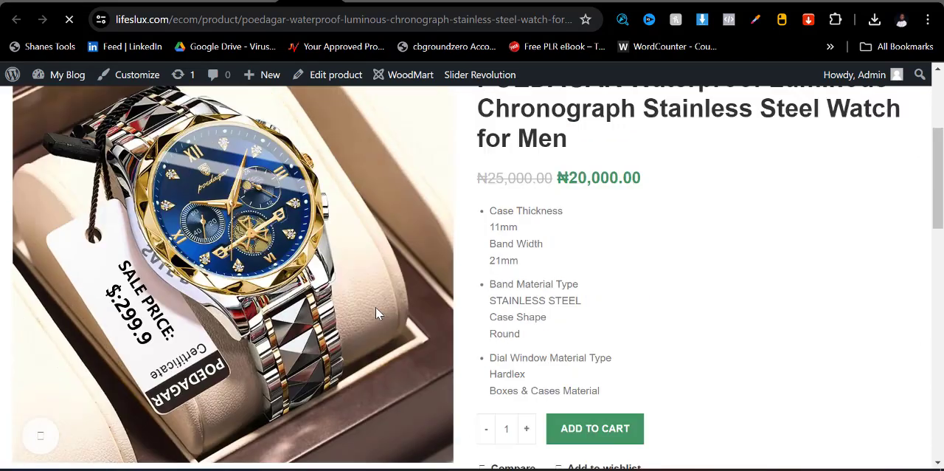
pyautogui.scroll(-3, 194, 364)
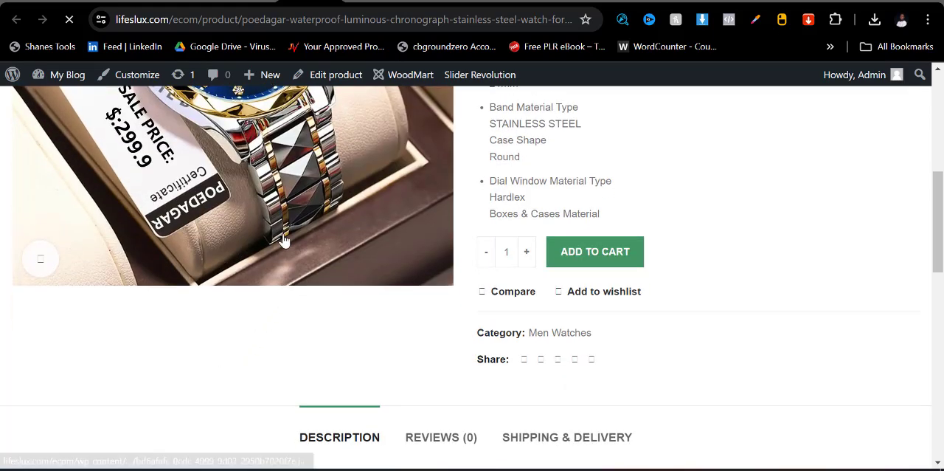
pyautogui.scroll(3, 270, 280)
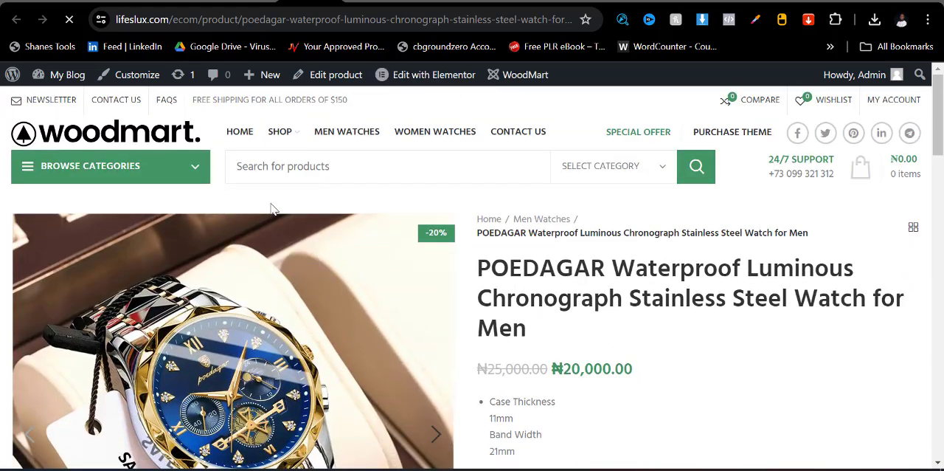
pyautogui.scroll(-9, 854, 327)
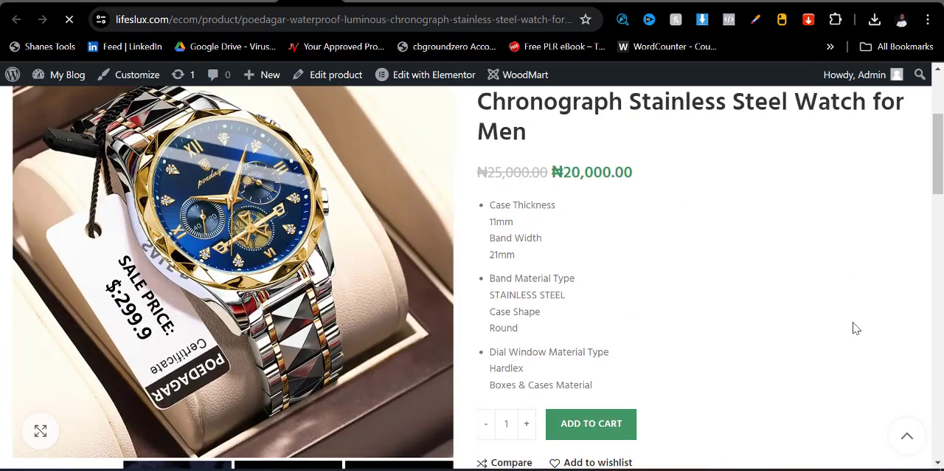
pyautogui.scroll(-4, 393, 392)
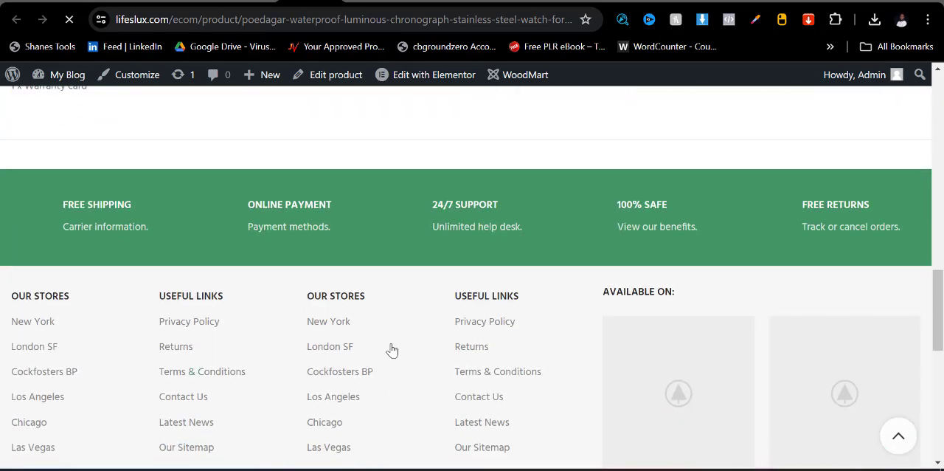
# - Return from the published product to the admin dashboard and open the General section of the WoodMart theme settings
pyautogui.scroll(15, 392, 350)
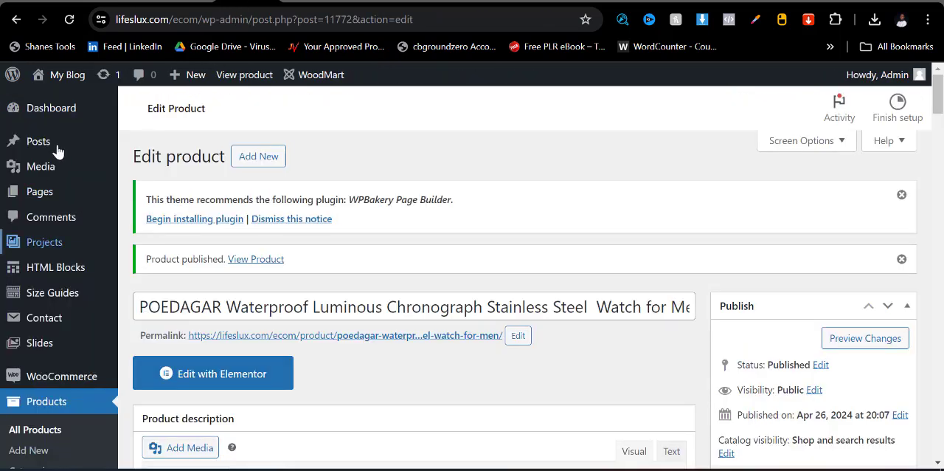
pyautogui.moveTo(54, 112)
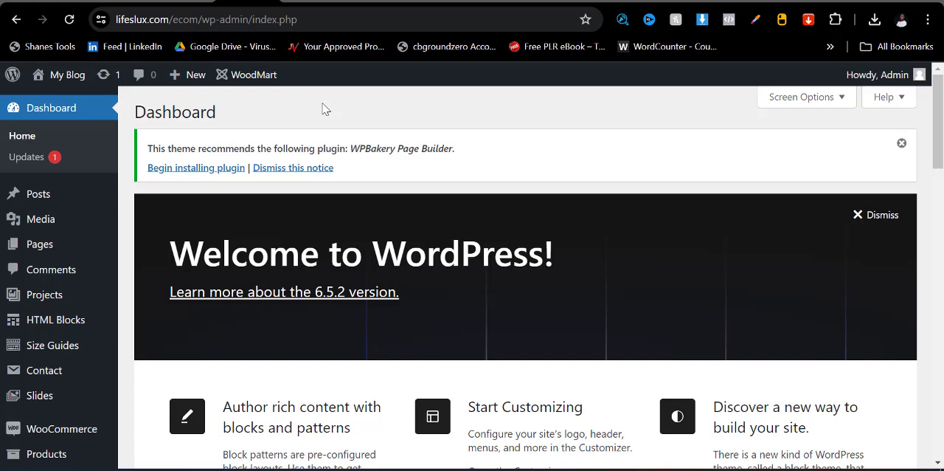
pyautogui.scroll(-3, 298, 323)
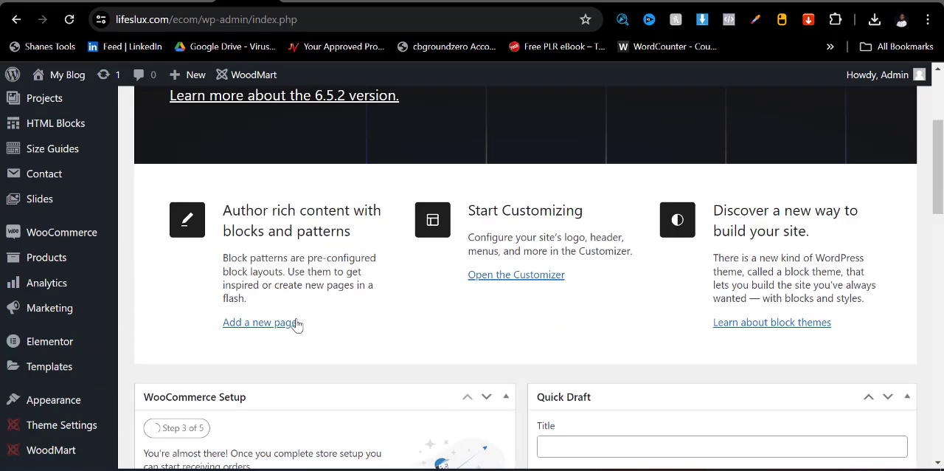
pyautogui.scroll(3, 334, 280)
pyautogui.scroll(-3, 34, 354)
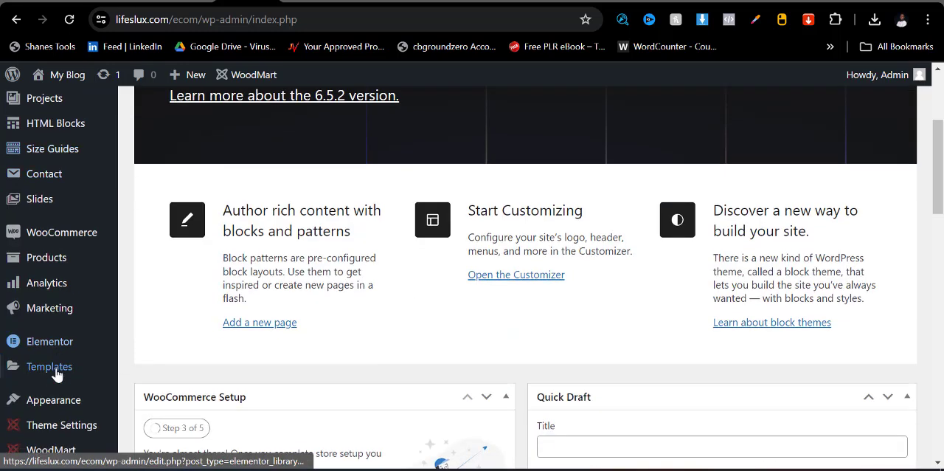
pyautogui.moveTo(61, 428)
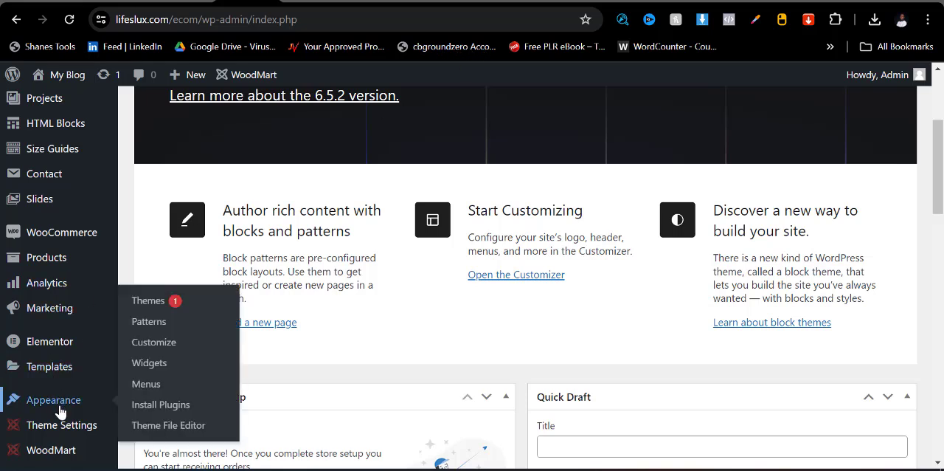
pyautogui.moveTo(31, 425)
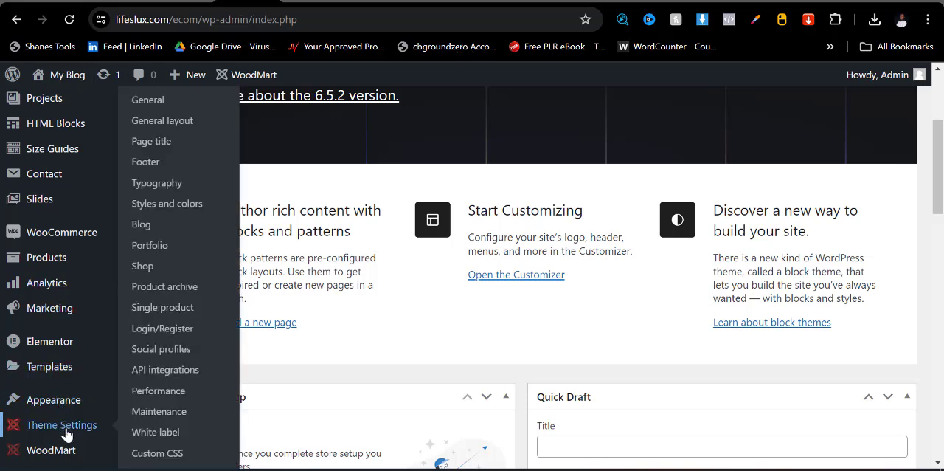
pyautogui.click(150, 103)
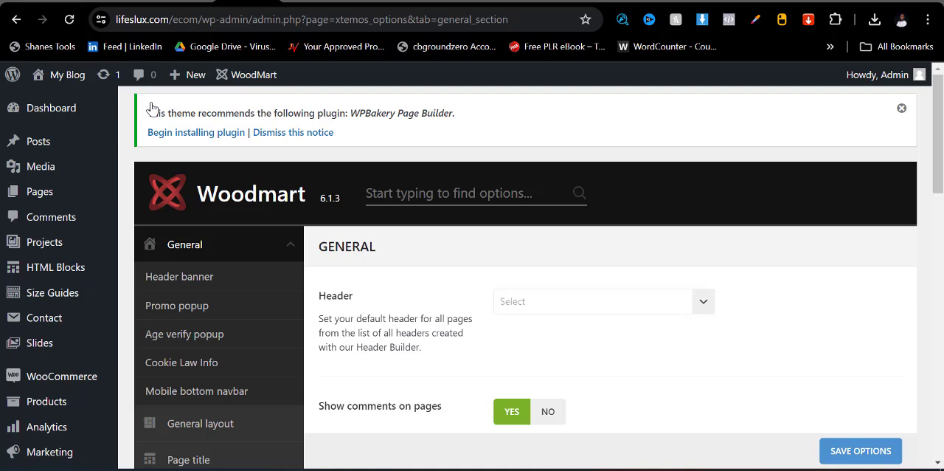
# - Reload the store homepage and examine the Top Sellers, Most Popular for Man, Electronic Category and Most Popular for Woman sections
pyautogui.click(427, 0)
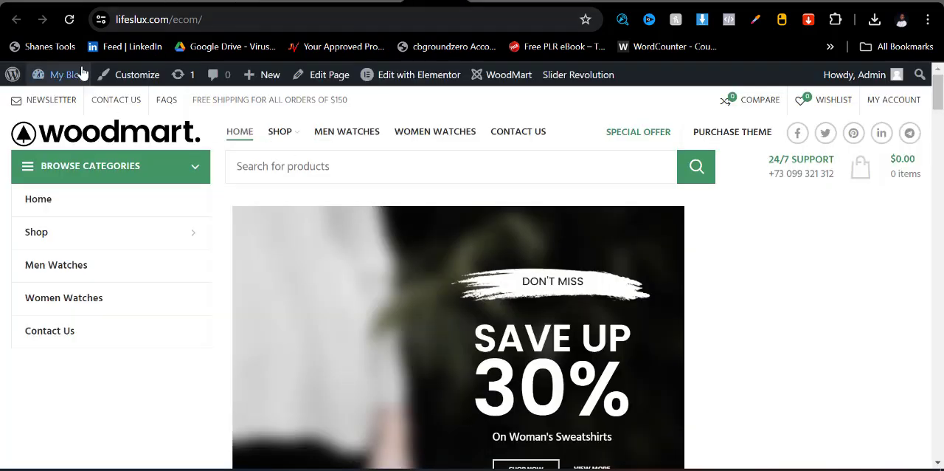
pyautogui.click(71, 21)
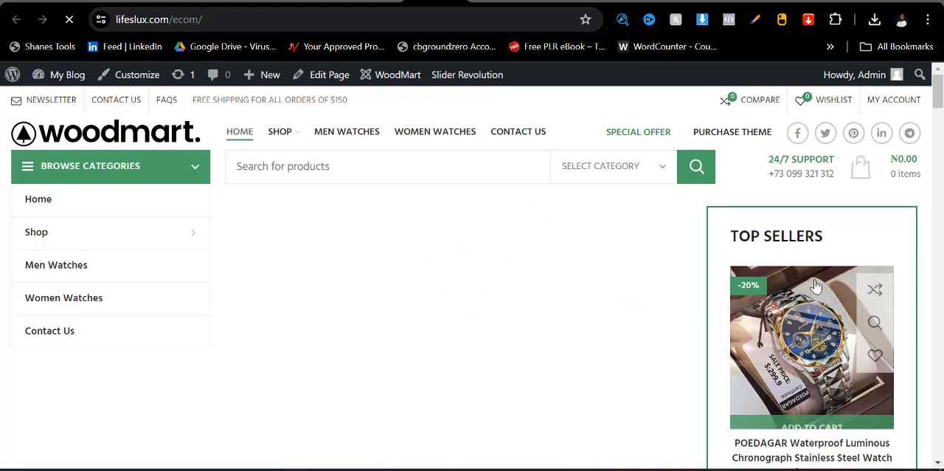
pyautogui.scroll(-8, 758, 287)
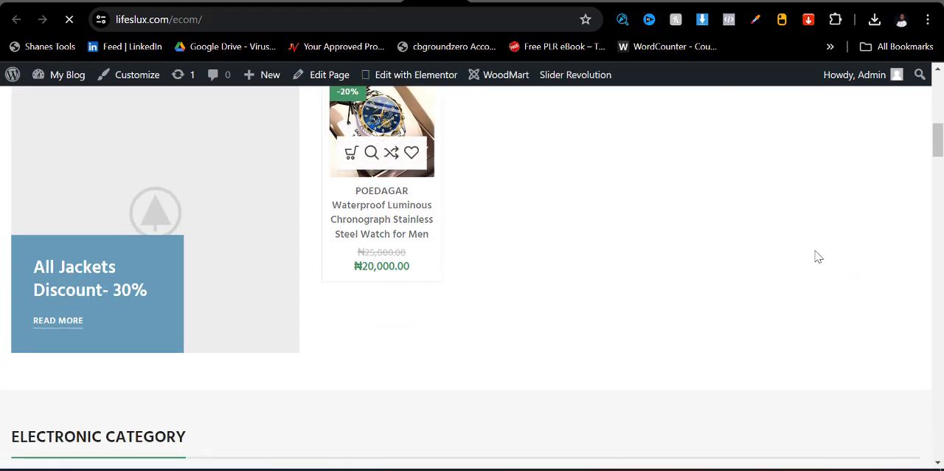
pyautogui.scroll(4, 816, 255)
pyautogui.scroll(4, 618, 271)
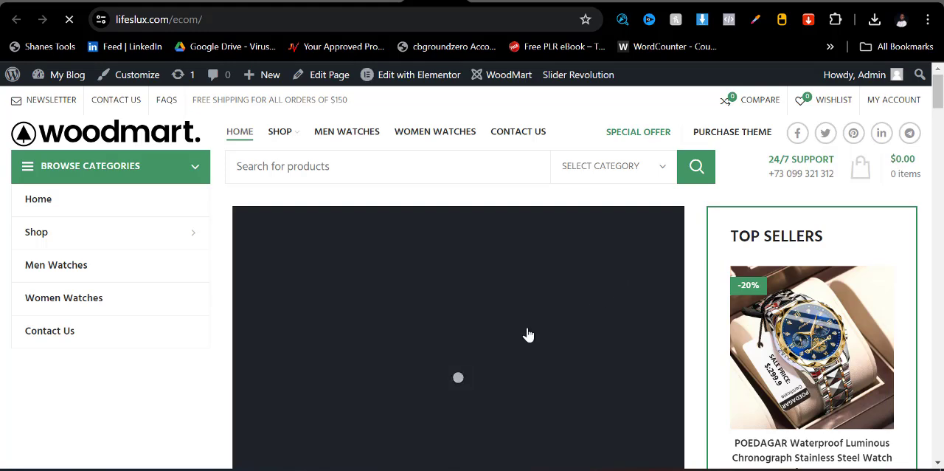
pyautogui.scroll(-1, 735, 318)
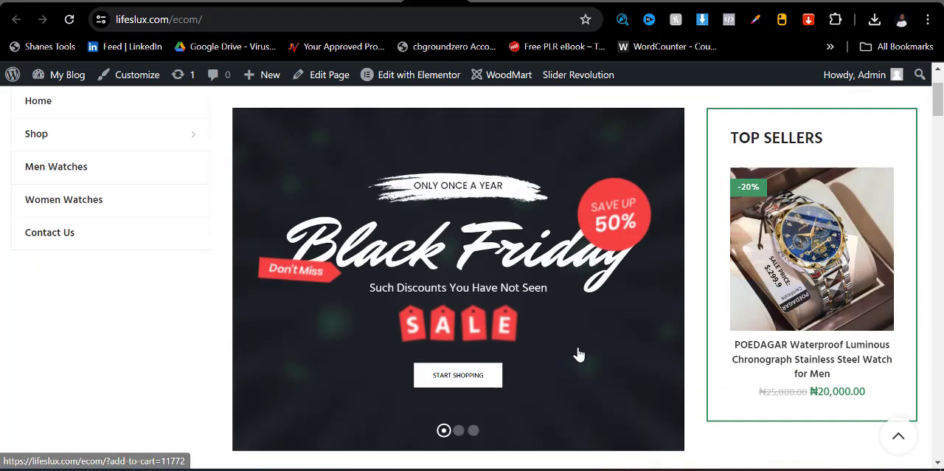
pyautogui.scroll(-4, 802, 260)
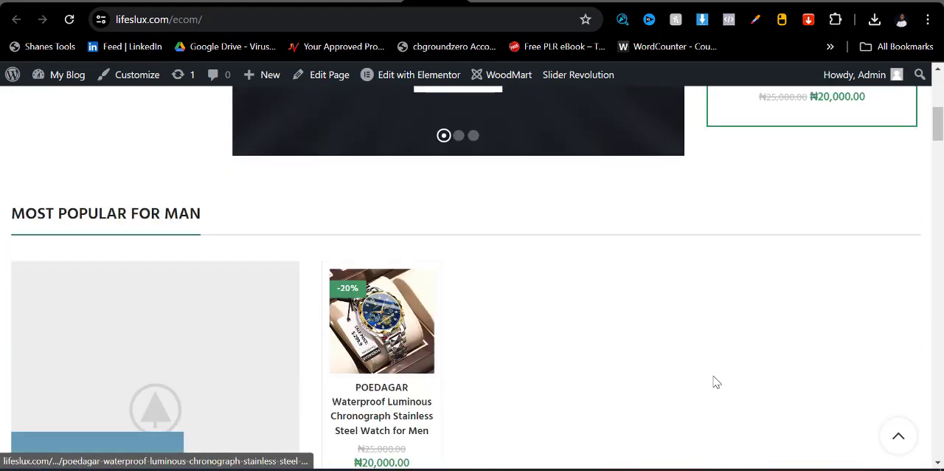
pyautogui.scroll(-5, 470, 362)
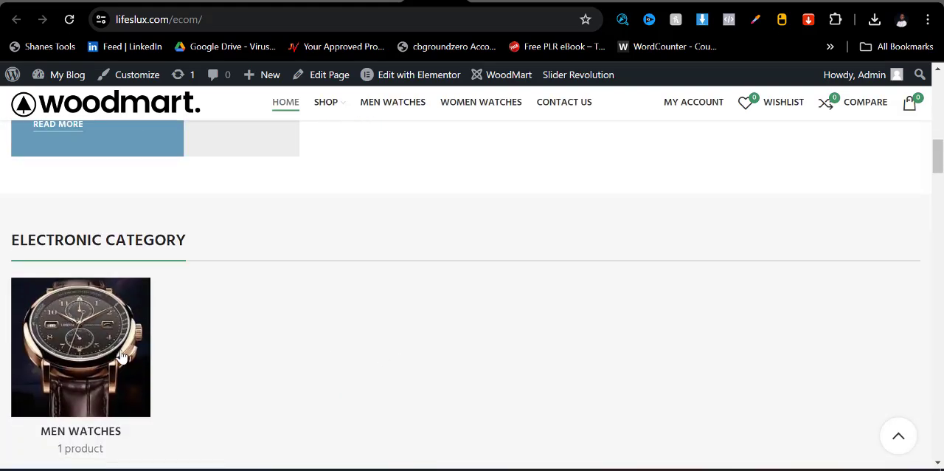
pyautogui.scroll(-1, 92, 369)
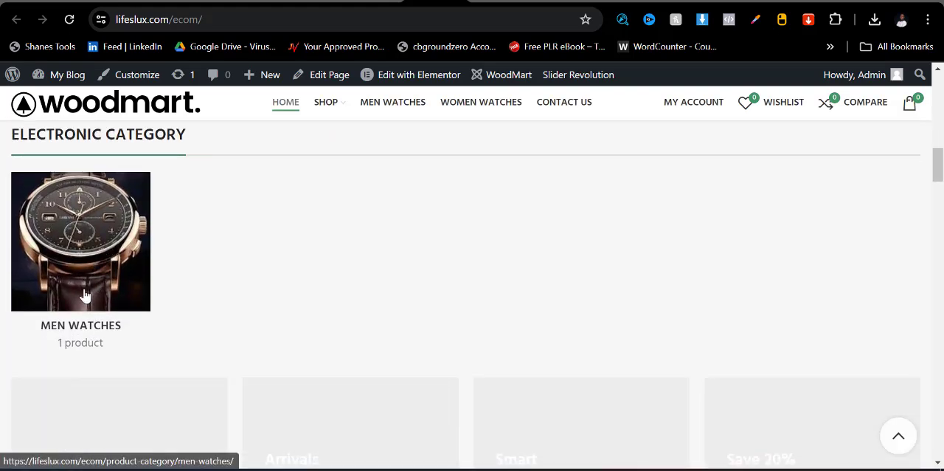
pyautogui.scroll(-5, 233, 309)
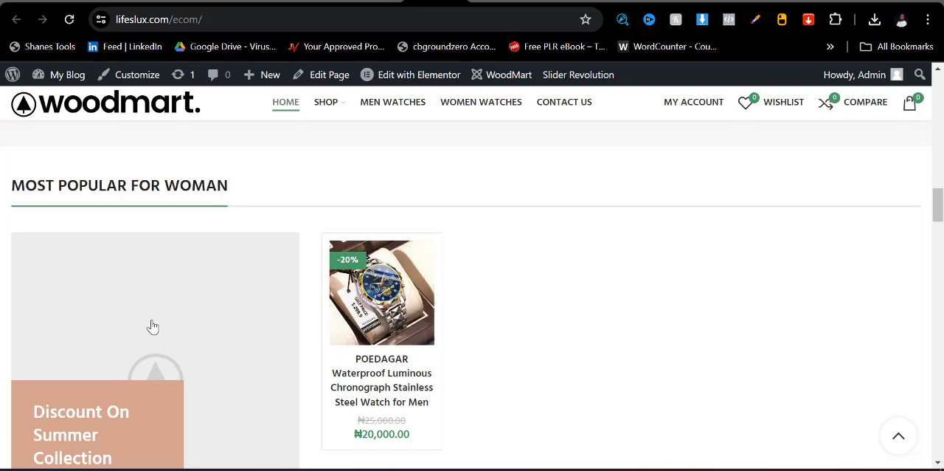
pyautogui.scroll(10, 564, 326)
pyautogui.scroll(2, 564, 329)
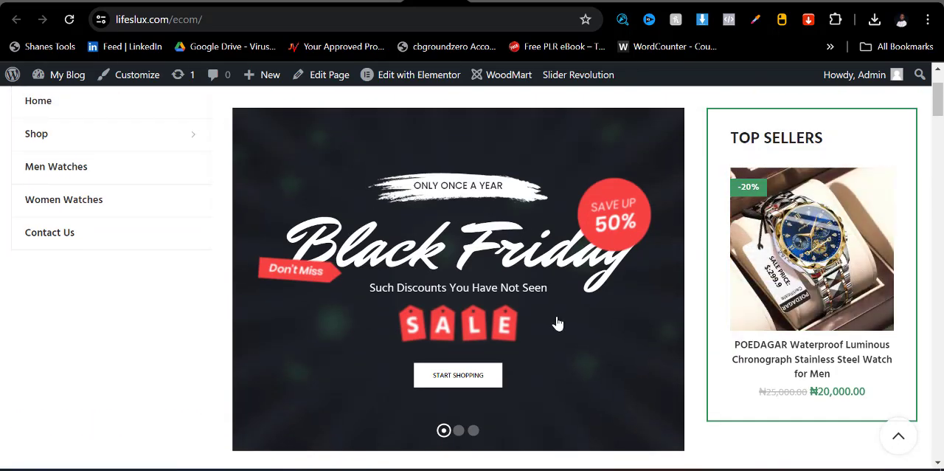
# - Turn off the header banner in the General theme settings and save the options
pyautogui.click(310, 4)
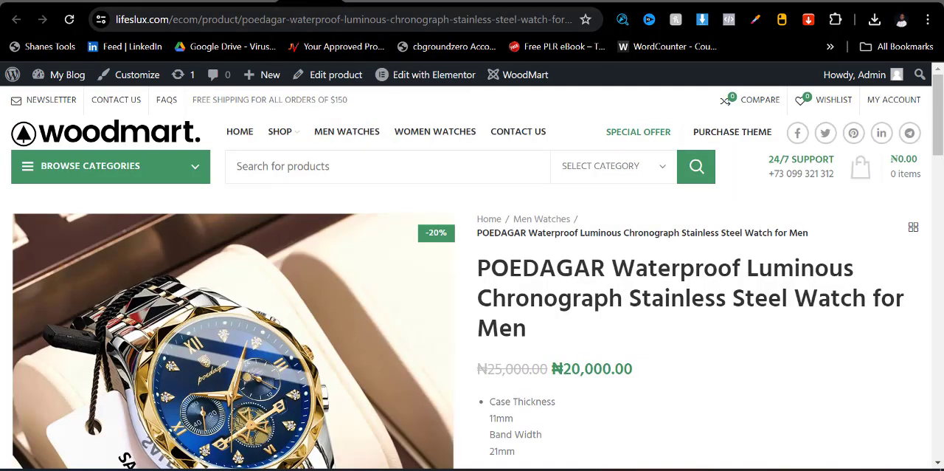
pyautogui.click(247, 3)
pyautogui.scroll(-1, 451, 326)
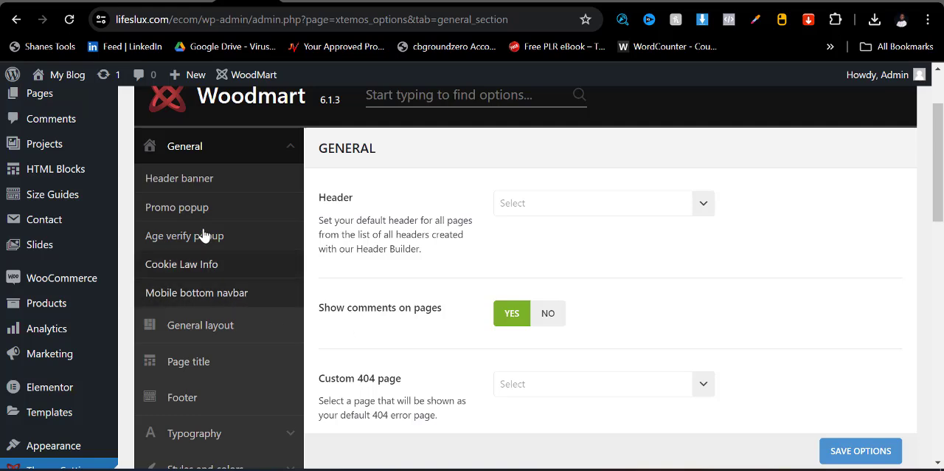
pyautogui.click(174, 180)
pyautogui.scroll(1, 527, 251)
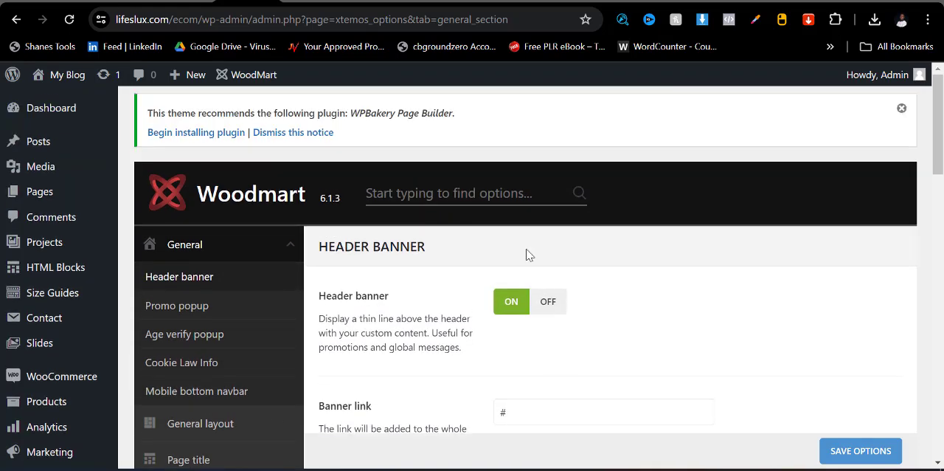
pyautogui.click(542, 310)
pyautogui.scroll(-1, 726, 391)
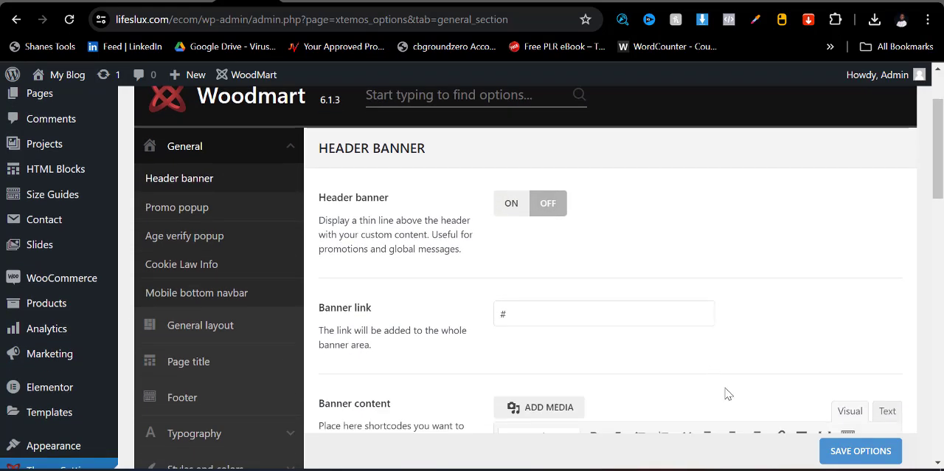
pyautogui.scroll(-2, 795, 413)
pyautogui.click(839, 449)
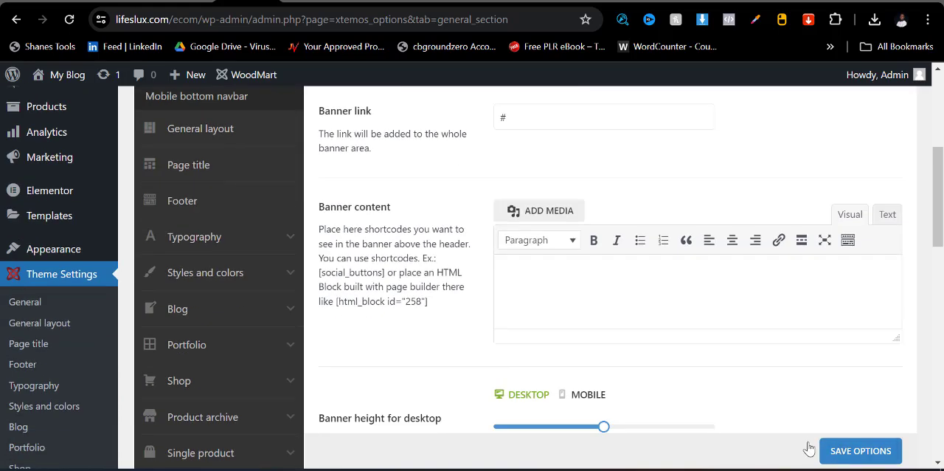
# - Try to disable the promo popup in the General theme settings
pyautogui.scroll(1, 438, 320)
pyautogui.scroll(2, 377, 316)
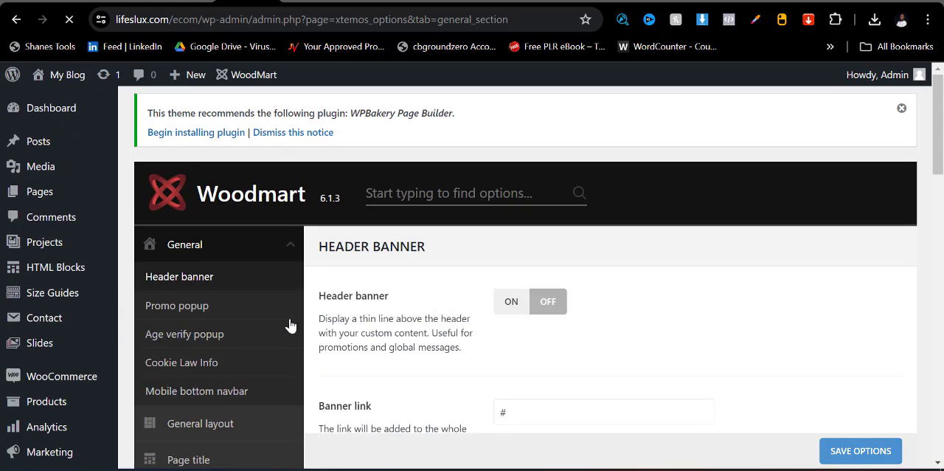
pyautogui.click(190, 310)
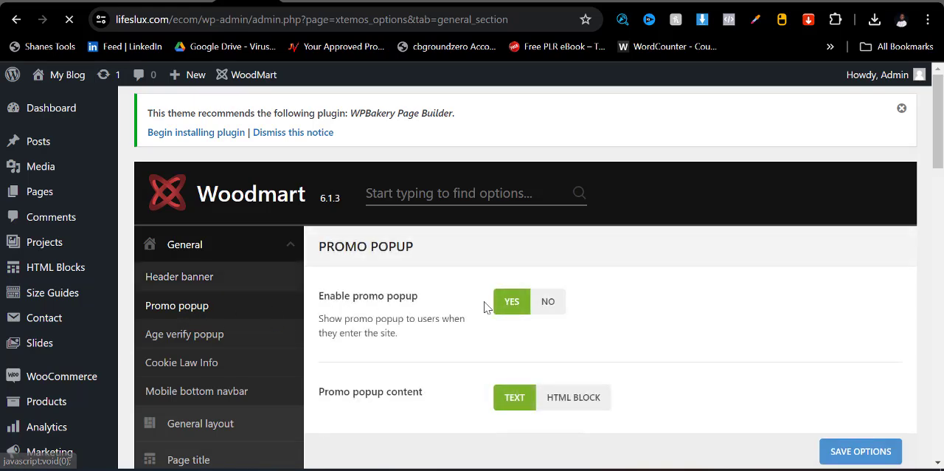
pyautogui.click(548, 302)
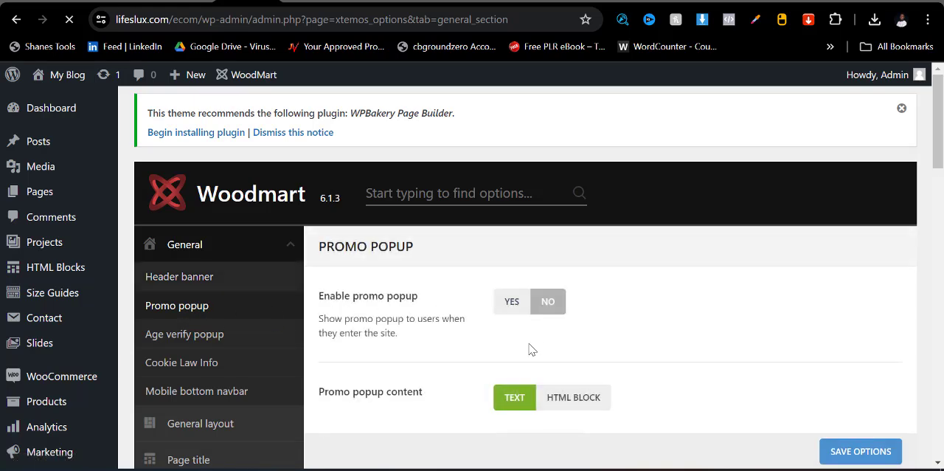
pyautogui.scroll(-3, 539, 344)
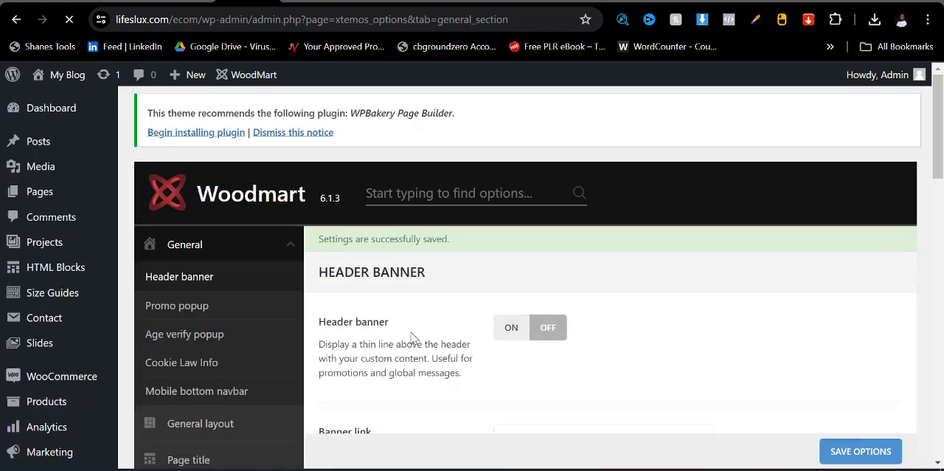
# - Set Enable promo popup to No and save the theme options
pyautogui.click(185, 315)
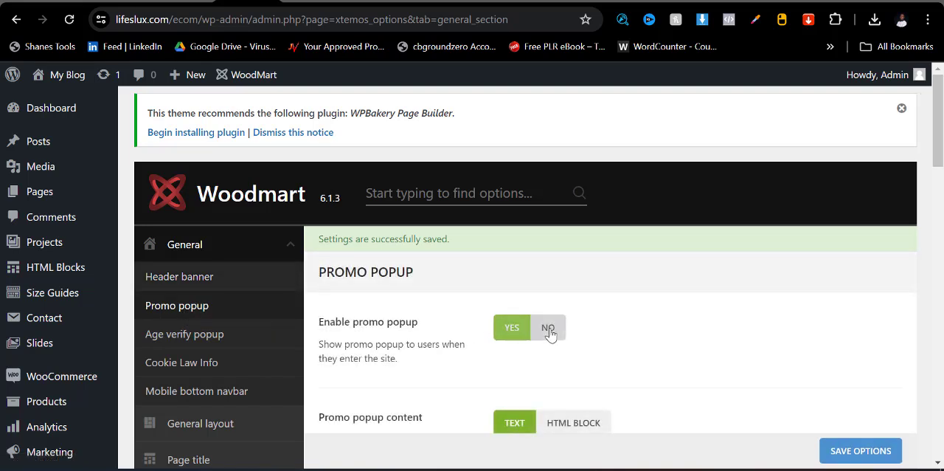
pyautogui.click(548, 328)
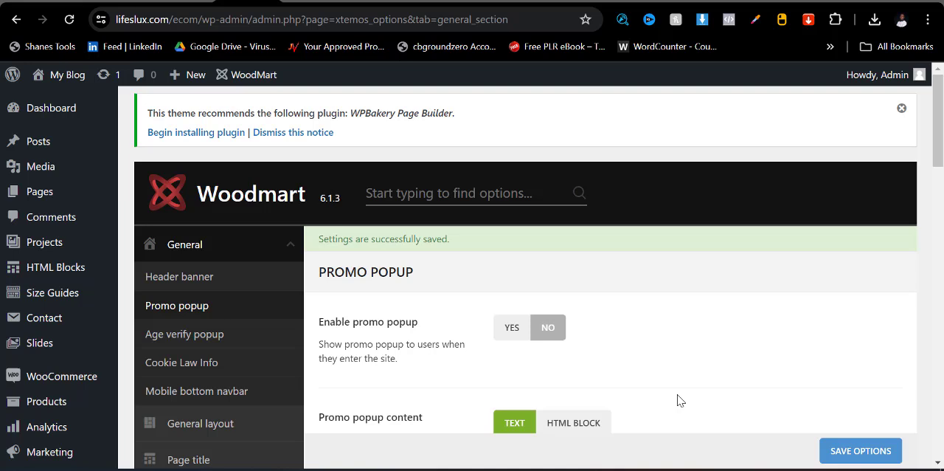
pyautogui.click(851, 453)
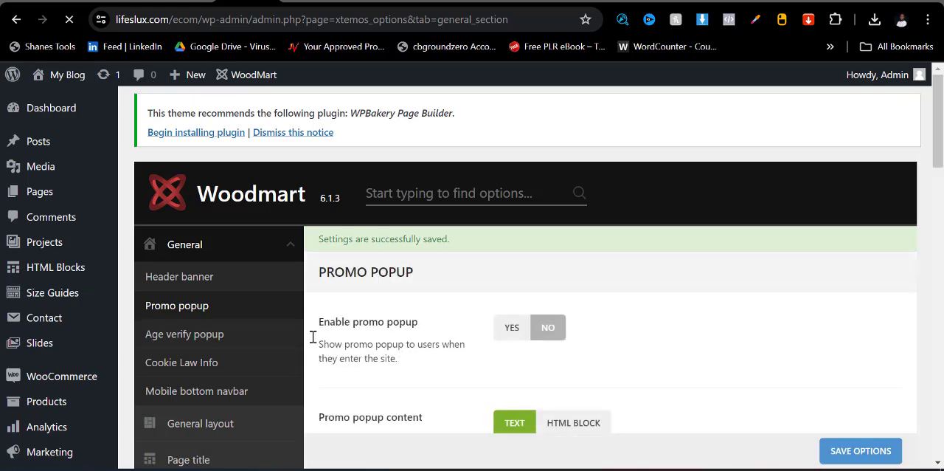
# - Check the age verification popup and cookie info options, and turn off the mobile bottom navbar labels, saving the change
pyautogui.scroll(-2, 313, 337)
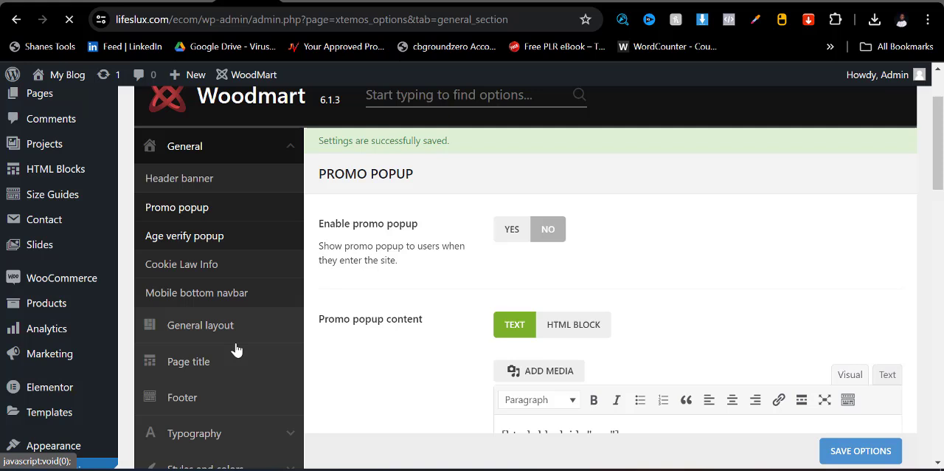
pyautogui.click(205, 236)
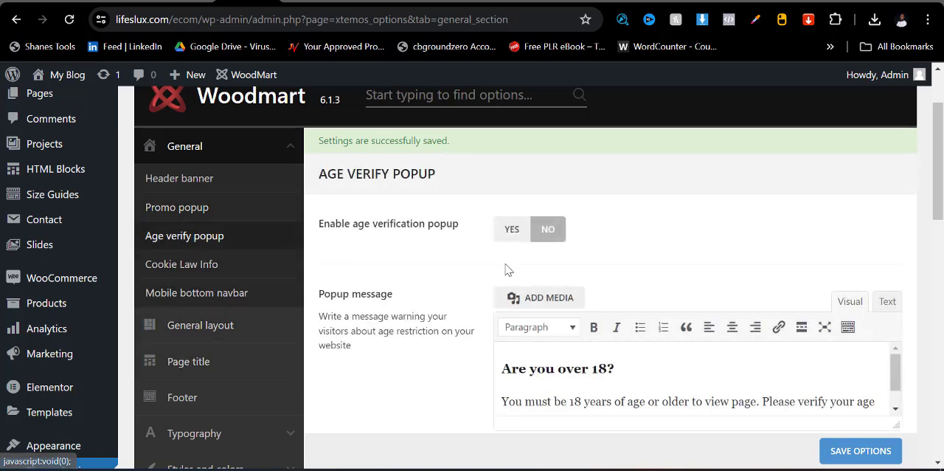
pyautogui.click(188, 266)
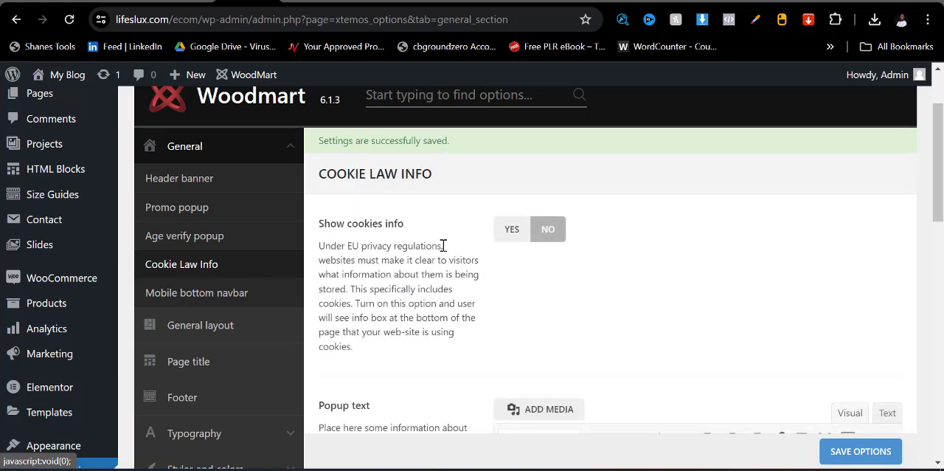
pyautogui.click(214, 294)
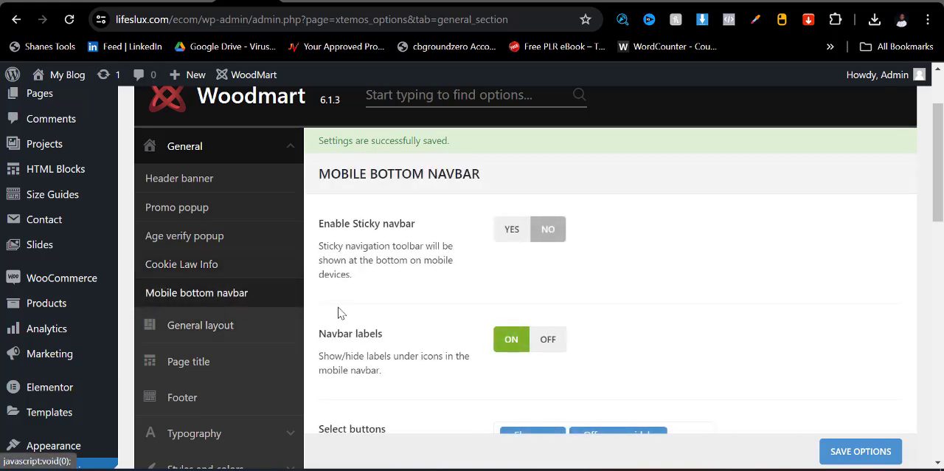
pyautogui.click(546, 344)
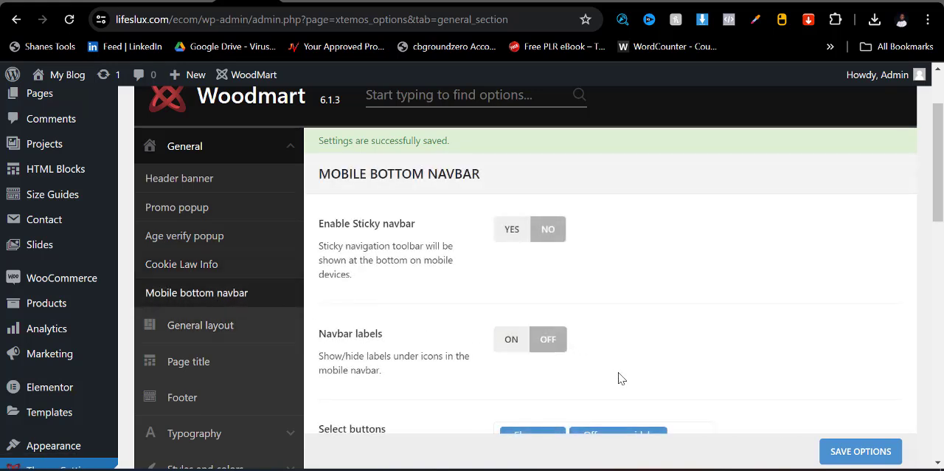
pyautogui.click(857, 443)
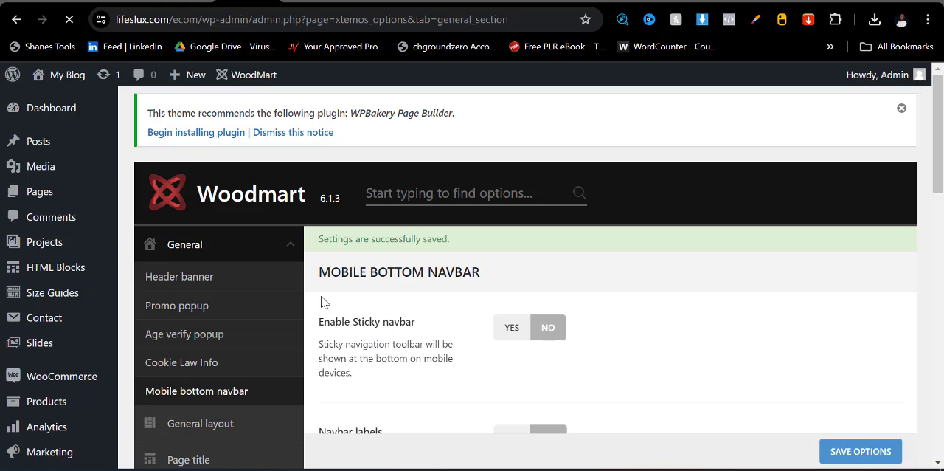
# - Look over the General layout options and switch the site footer off in the Footer settings
pyautogui.scroll(-3, 208, 369)
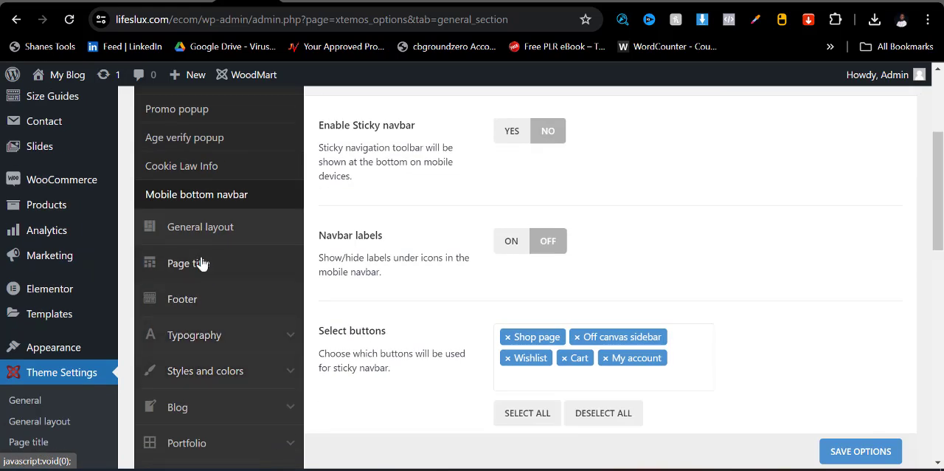
pyautogui.click(199, 231)
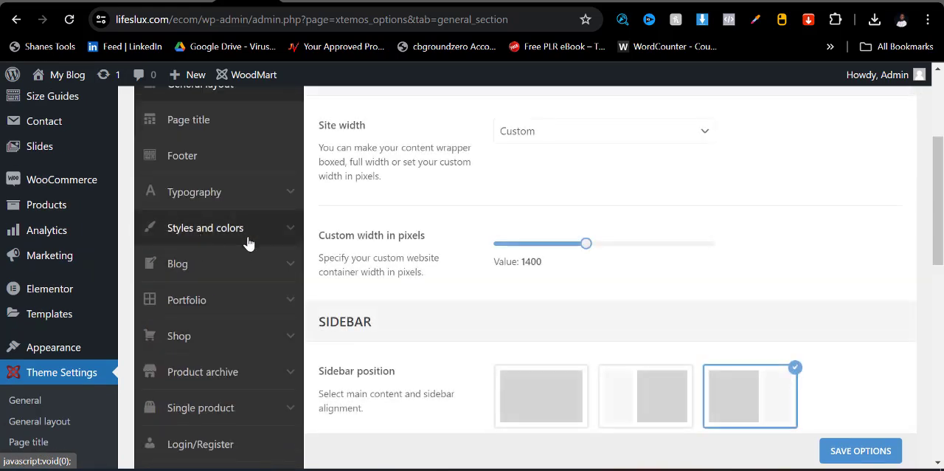
pyautogui.scroll(2, 443, 246)
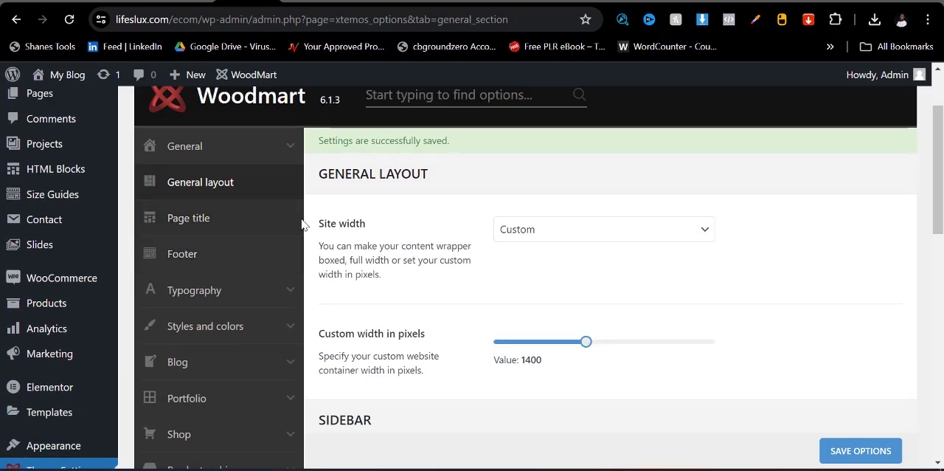
pyautogui.click(192, 258)
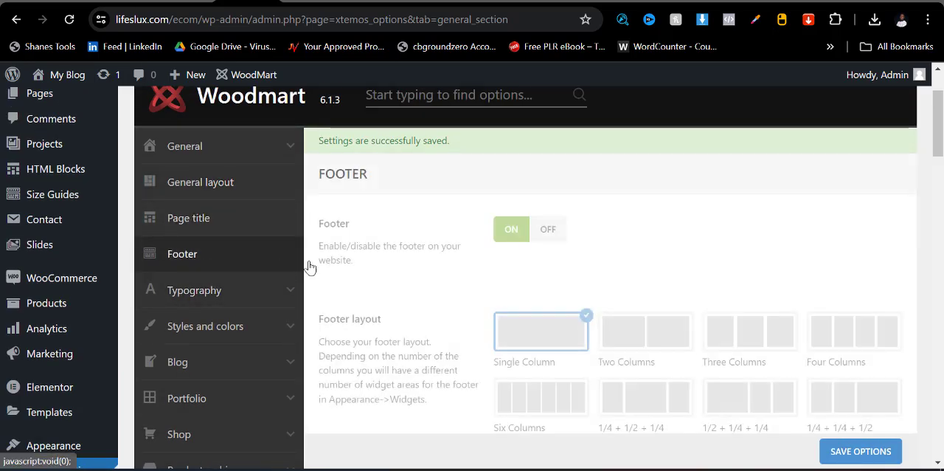
pyautogui.click(547, 235)
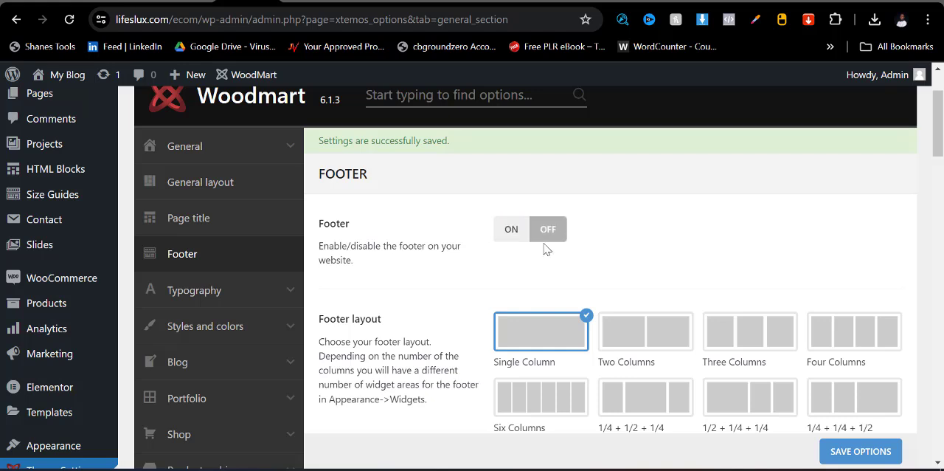
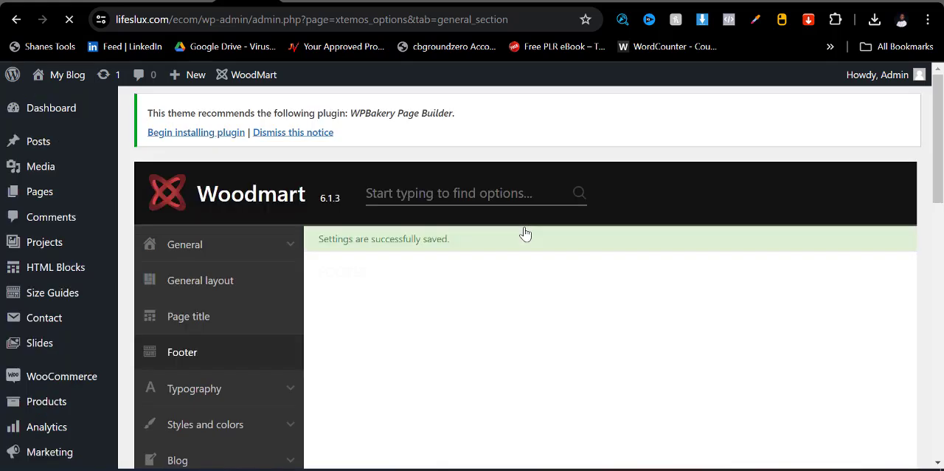
# - Reload the store home page and check the copyright line in its footer
pyautogui.click(432, 2)
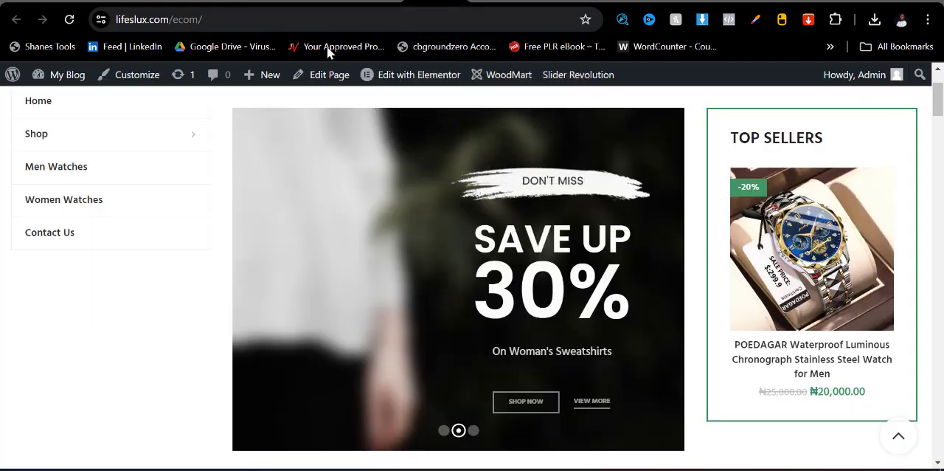
pyautogui.click(69, 19)
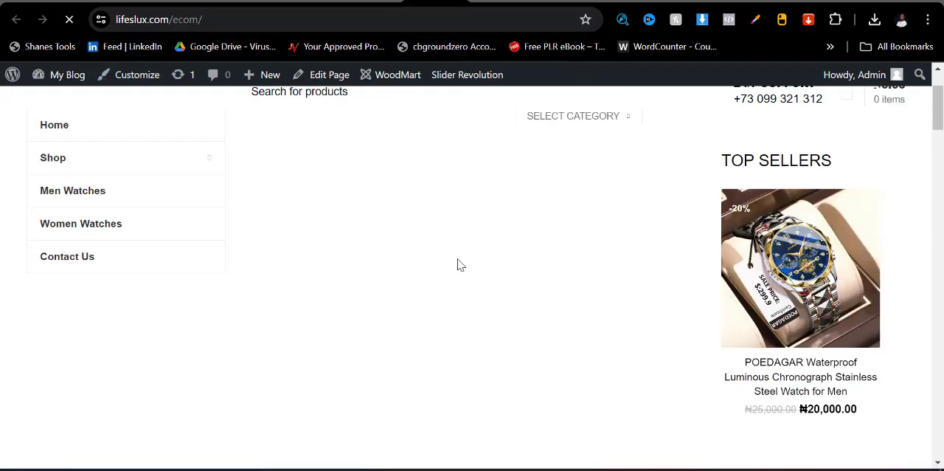
pyautogui.scroll(-20, 476, 264)
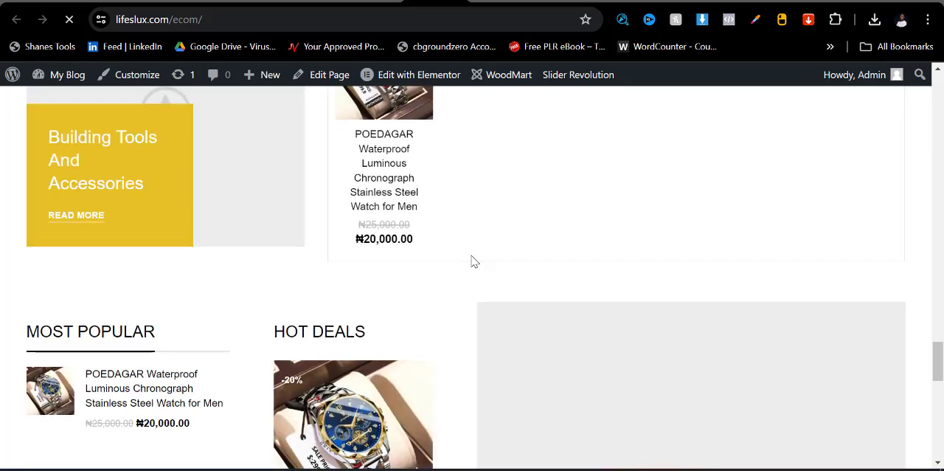
pyautogui.scroll(-1, 473, 263)
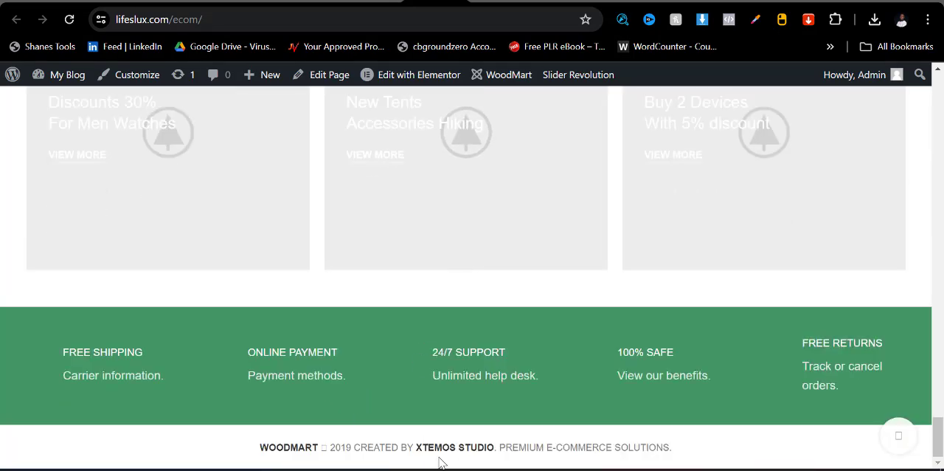
pyautogui.moveTo(684, 449); pyautogui.dragTo(205, 449)
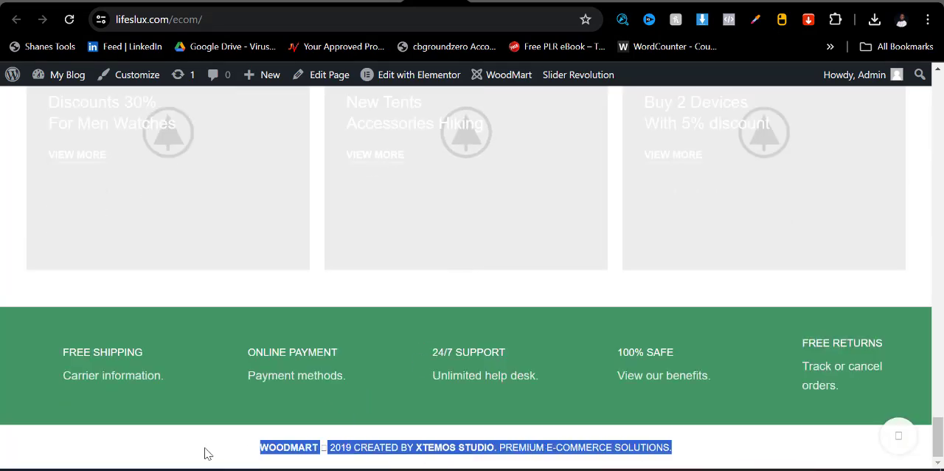
pyautogui.click(299, 2)
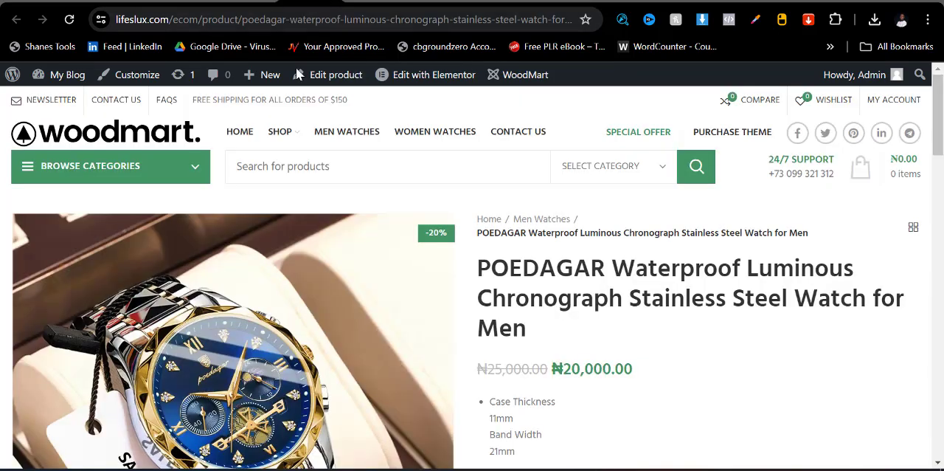
# - Try switching the sticky social links on in the Social profiles theme settings, and switch them back off
pyautogui.click(258, 4)
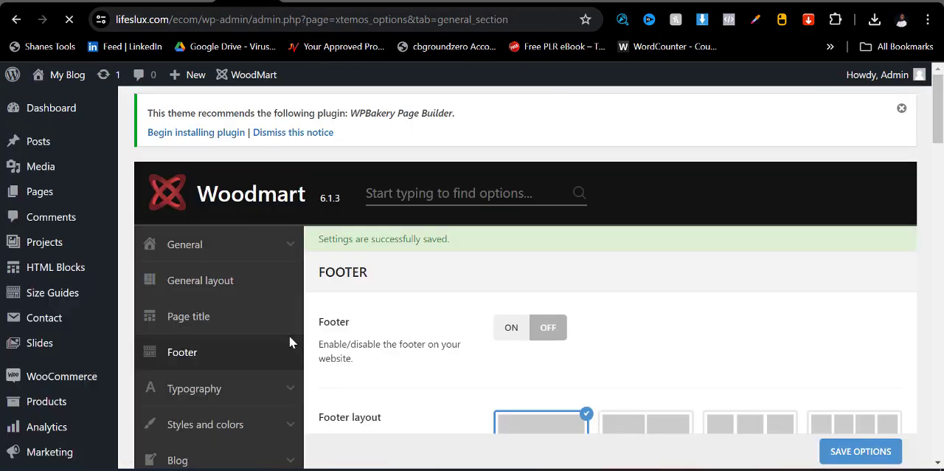
pyautogui.scroll(-8, 340, 346)
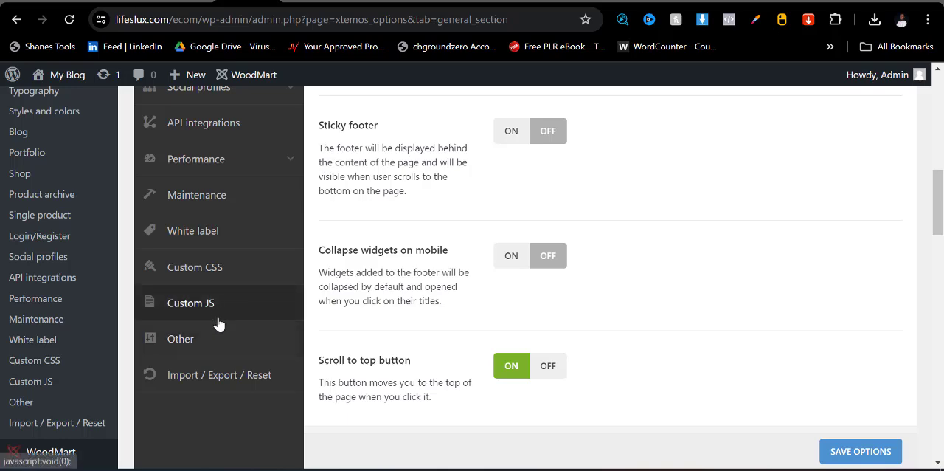
pyautogui.scroll(5, 214, 358)
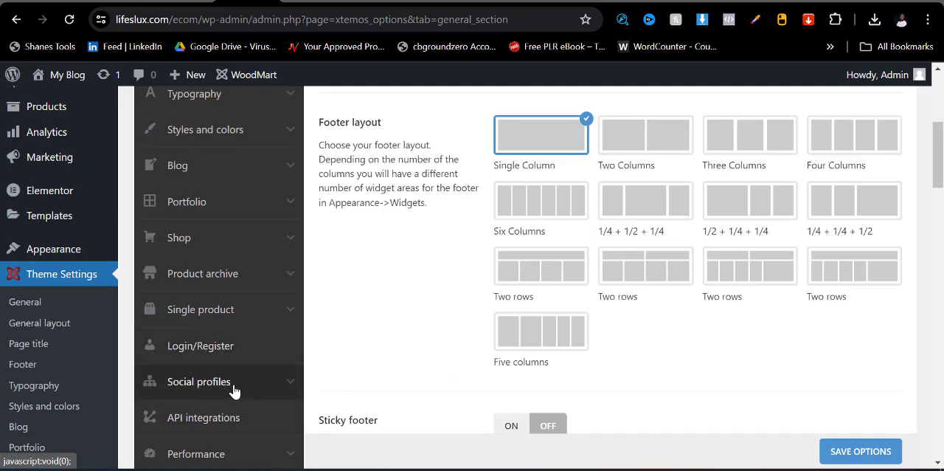
pyautogui.click(234, 391)
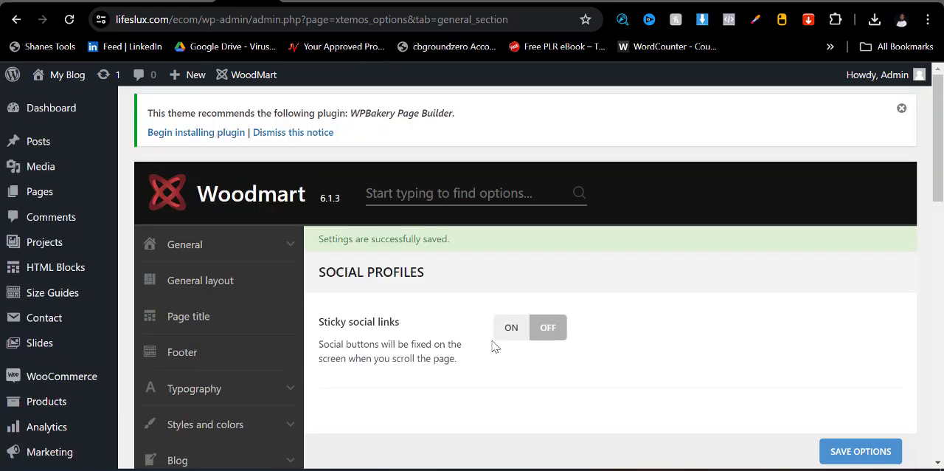
pyautogui.click(511, 334)
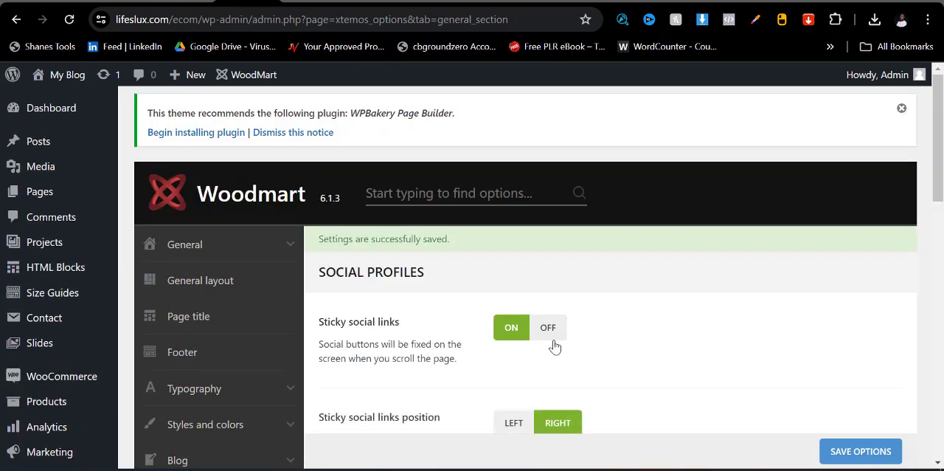
pyautogui.scroll(-4, 554, 344)
pyautogui.scroll(4, 558, 352)
pyautogui.click(544, 334)
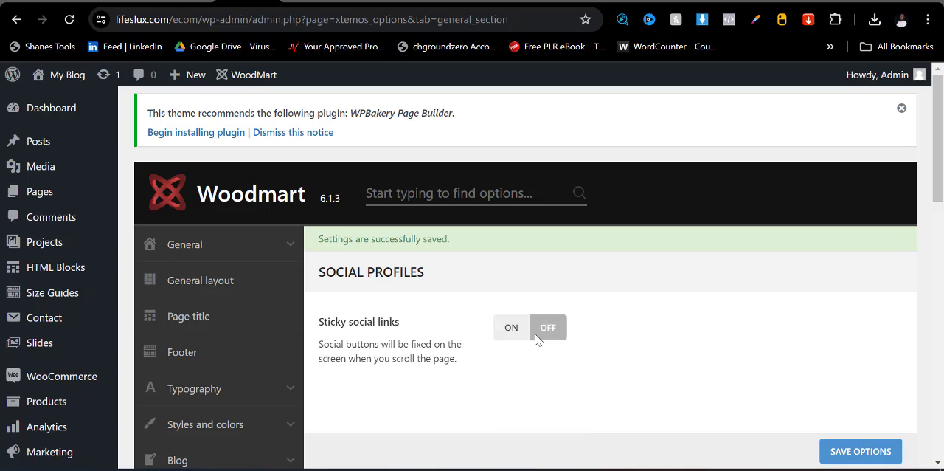
# - Set the theme's primary color to the purple swatch in Styles and colors and save the options
pyautogui.scroll(-3, 196, 346)
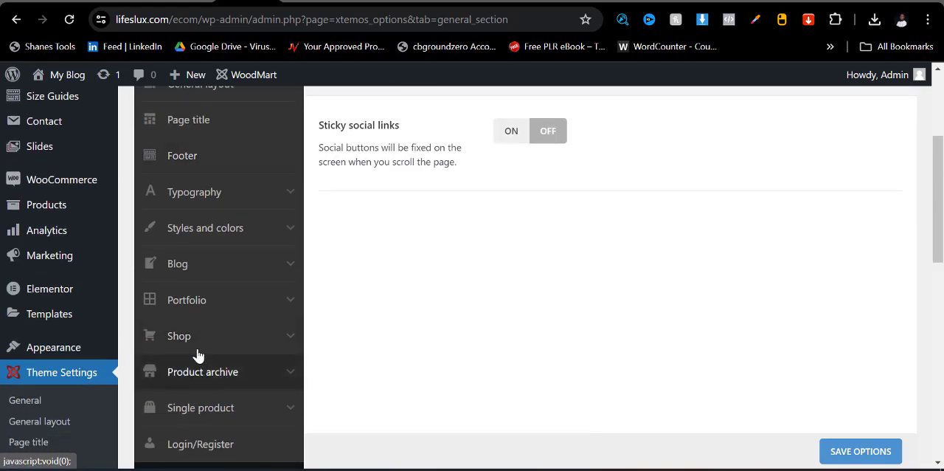
pyautogui.click(205, 233)
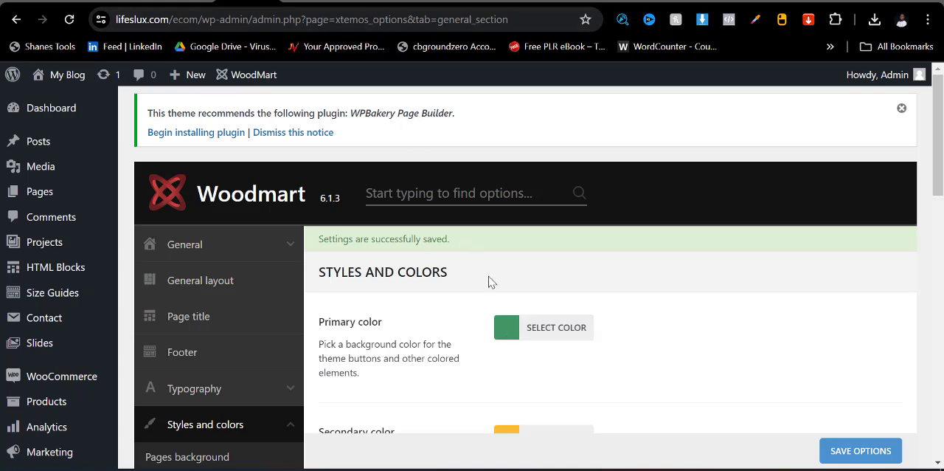
pyautogui.click(515, 338)
pyautogui.scroll(-3, 590, 354)
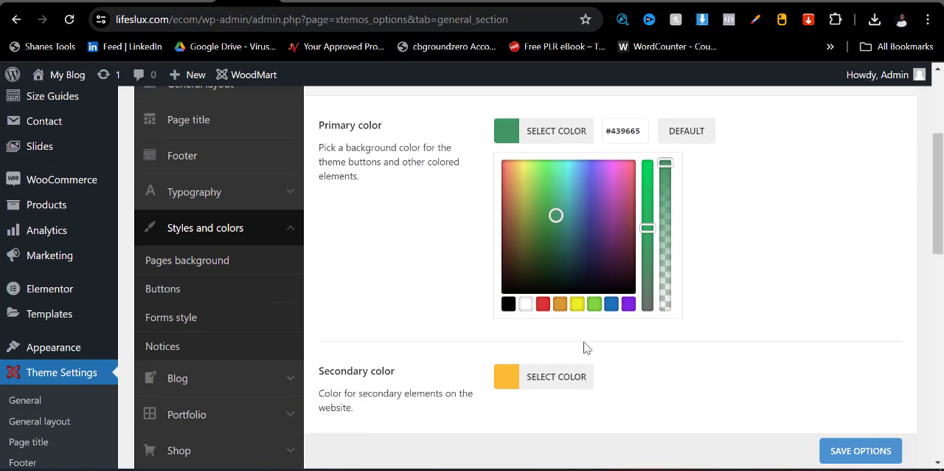
pyautogui.click(627, 304)
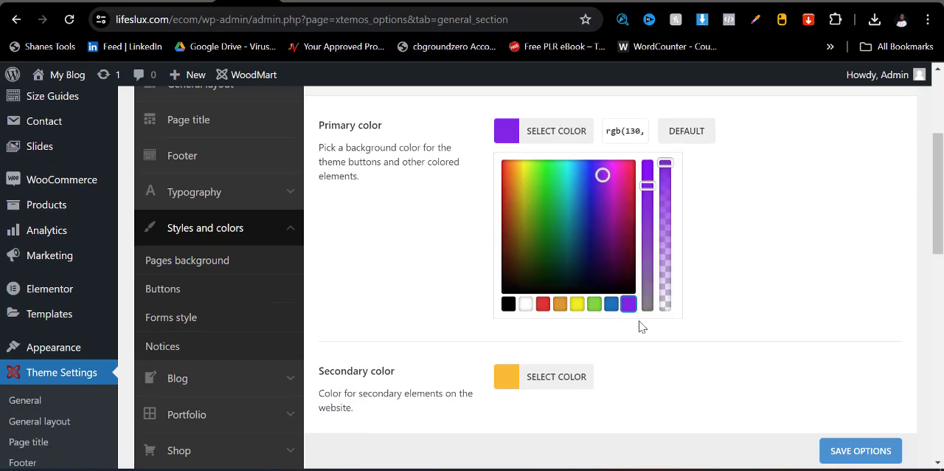
pyautogui.click(837, 454)
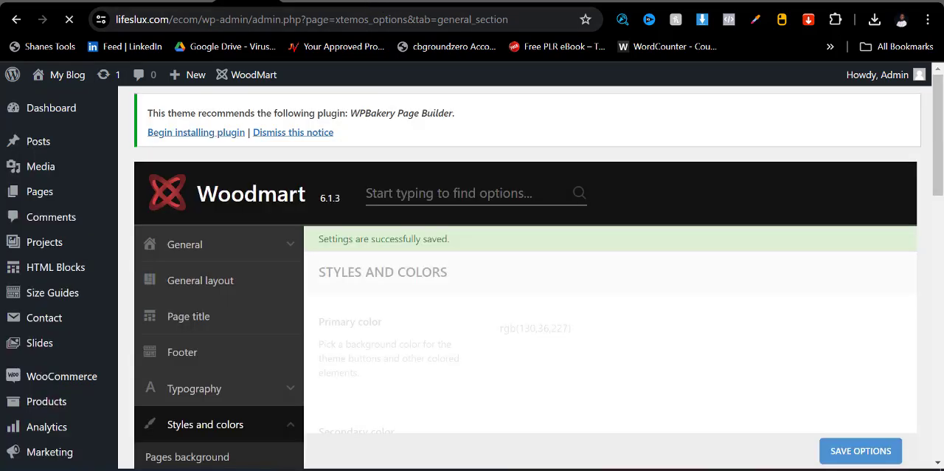
# - Reload the store home page and examine the theme color there and on the POEDAGAR watch's product page
pyautogui.click(435, 0)
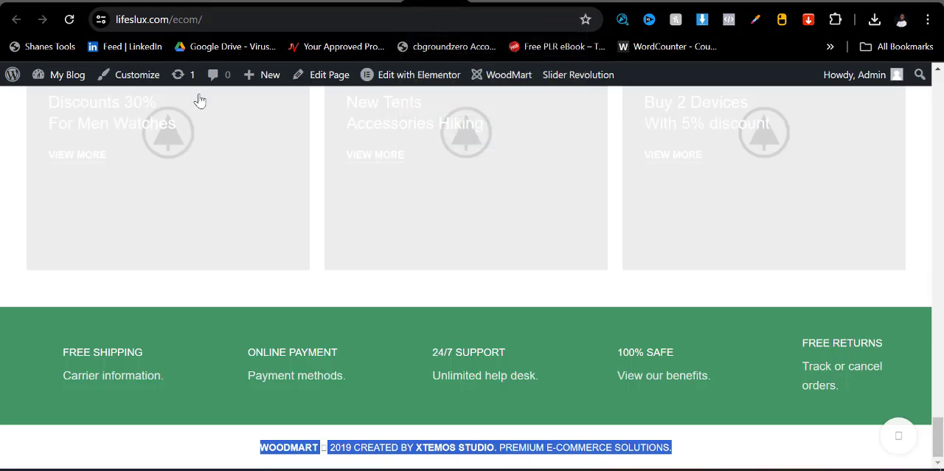
pyautogui.click(69, 19)
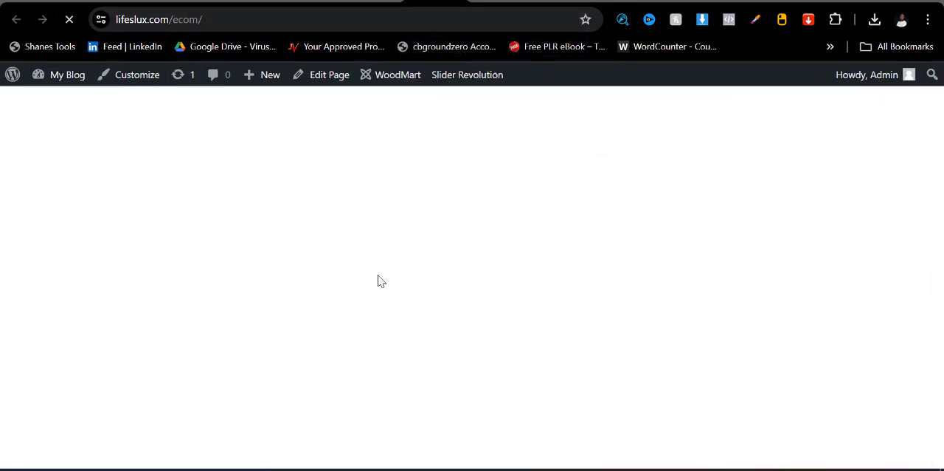
pyautogui.scroll(10, 379, 295)
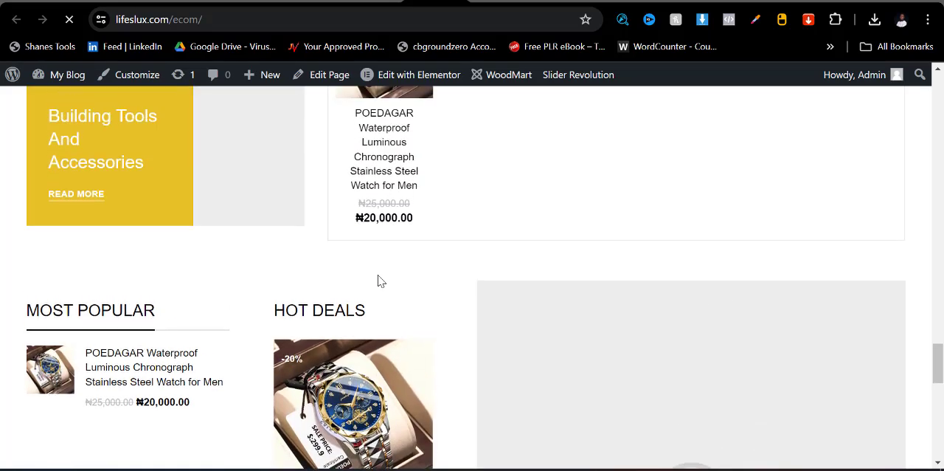
pyautogui.scroll(10, 404, 344)
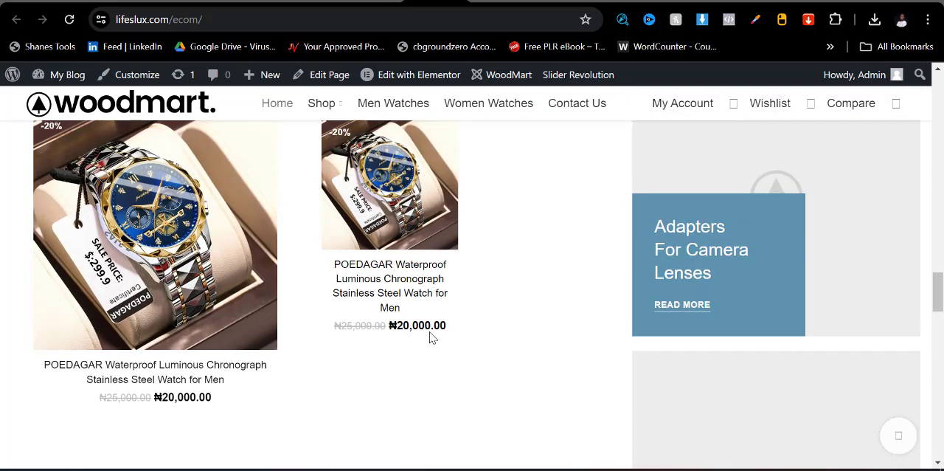
pyautogui.scroll(1, 344, 308)
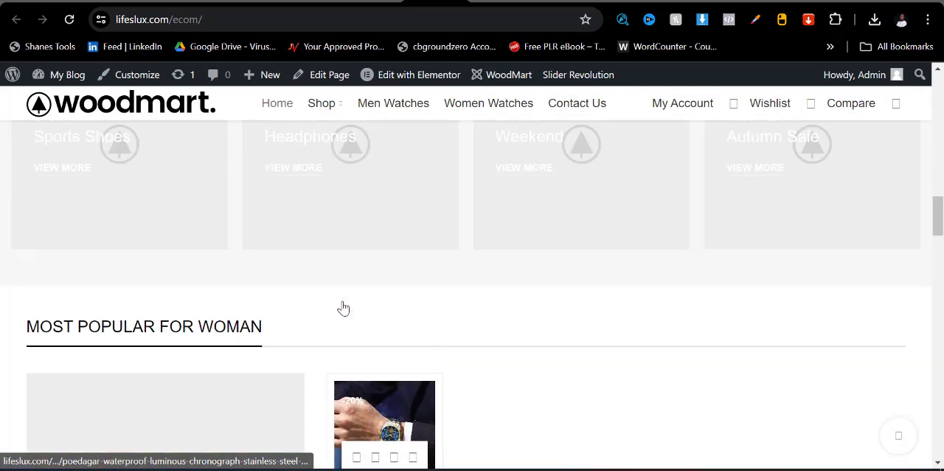
pyautogui.click(379, 436)
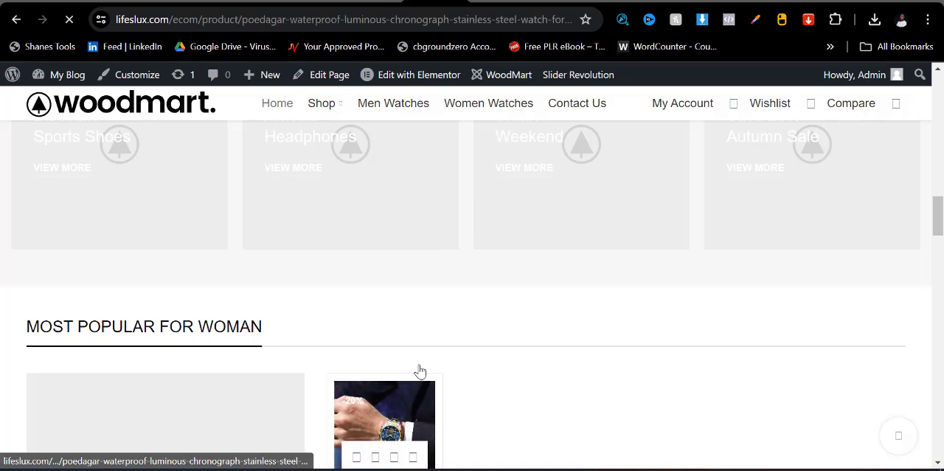
pyautogui.scroll(-3, 521, 357)
pyautogui.scroll(-3, 521, 357)
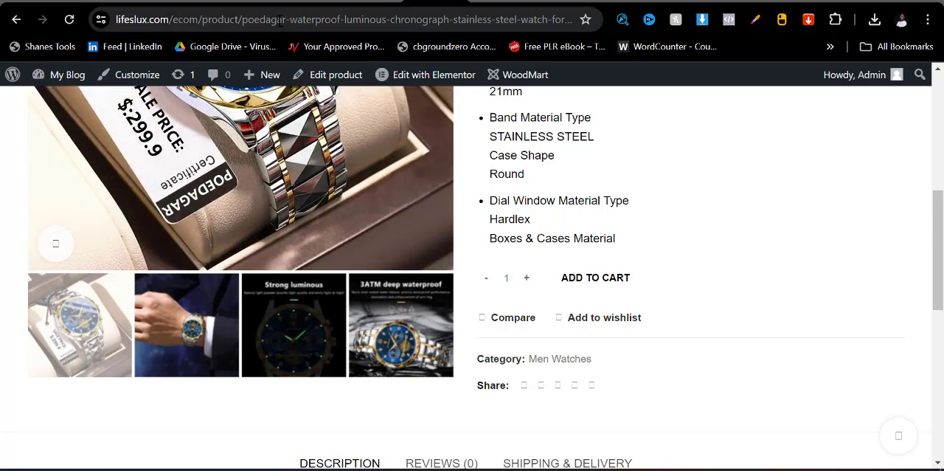
# - Set the theme's primary color to the light green swatch, rgb(129,215,66), and save the options
pyautogui.click(244, 6)
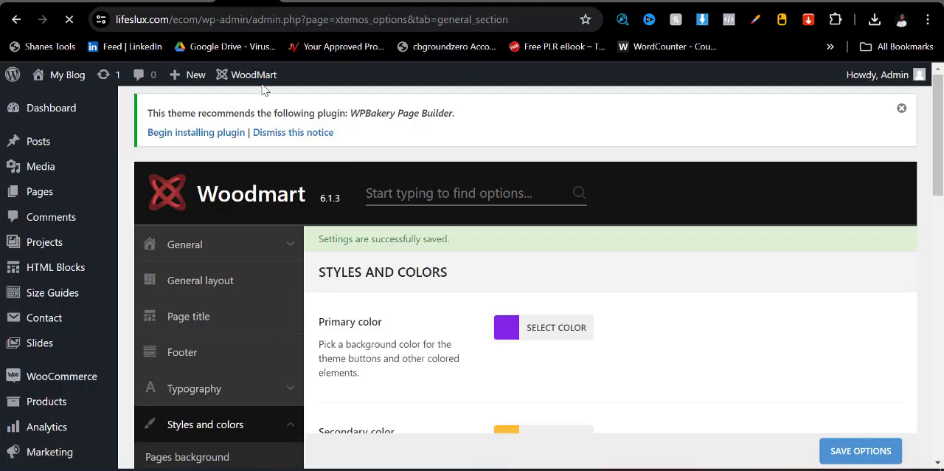
pyautogui.moveTo(79, 256)
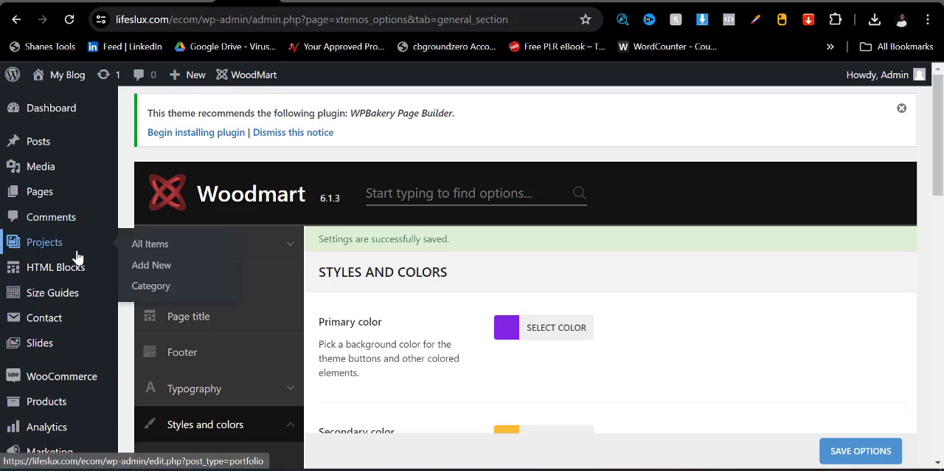
pyautogui.scroll(-1, 508, 331)
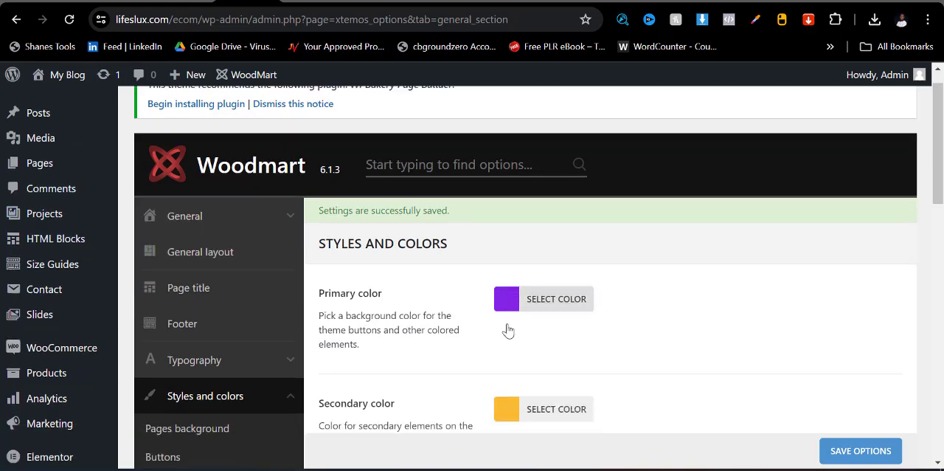
pyautogui.scroll(-2, 508, 331)
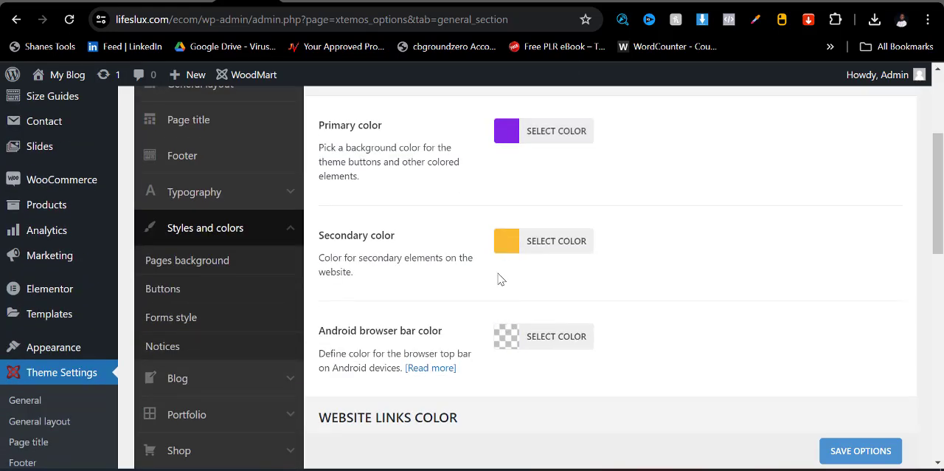
pyautogui.click(509, 138)
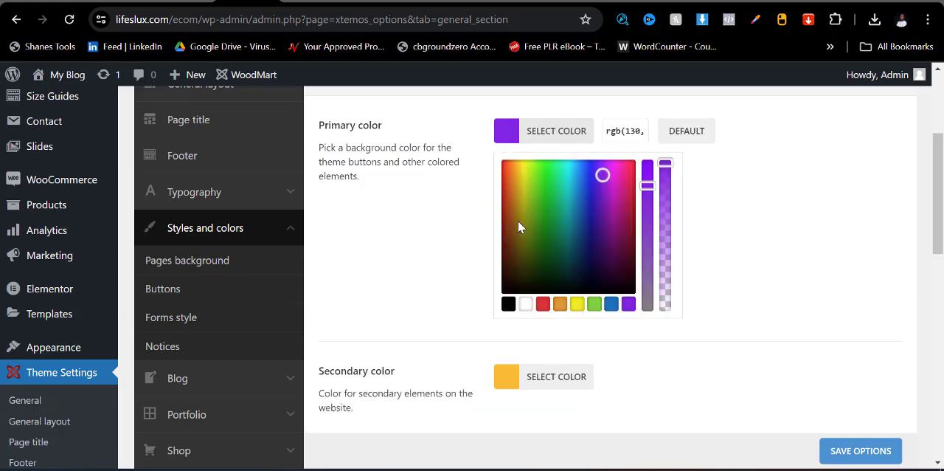
pyautogui.click(594, 304)
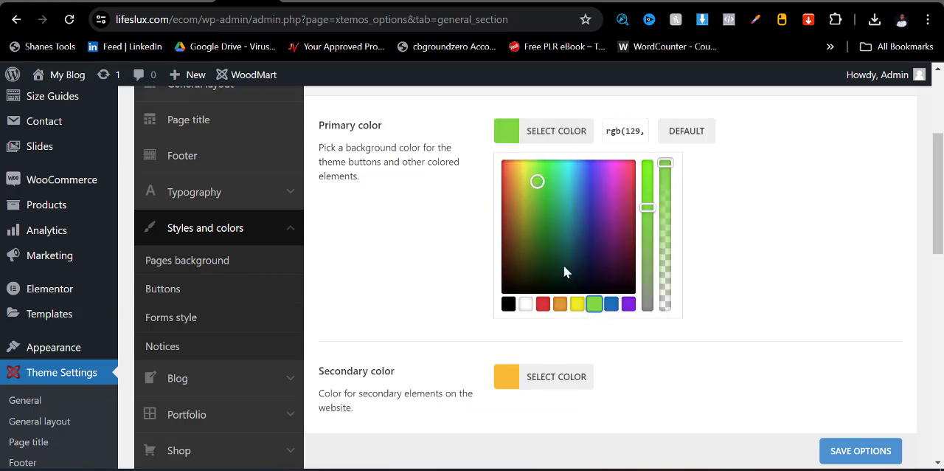
pyautogui.click(823, 450)
# - Look over the remaining Styles and colors options and the WoodMart submenu, and return to the watch's product page
pyautogui.scroll(-3, 445, 373)
pyautogui.scroll(5, 445, 368)
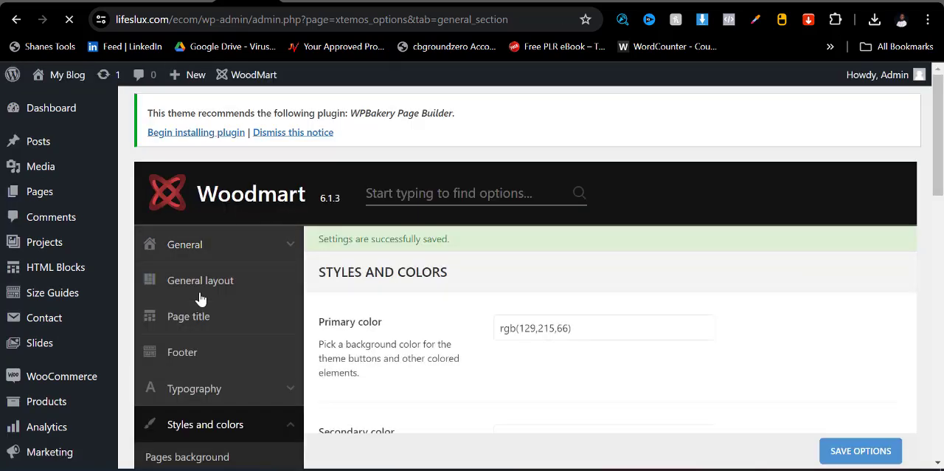
pyautogui.scroll(-5, 200, 297)
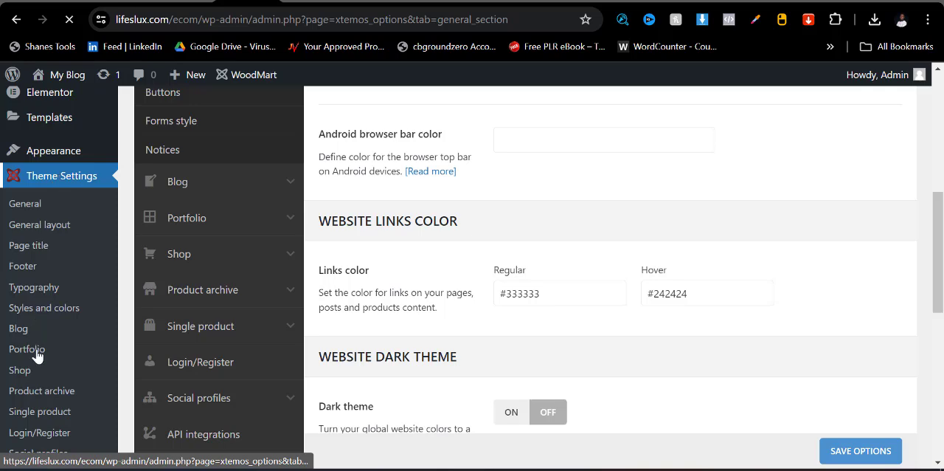
pyautogui.scroll(-4, 62, 324)
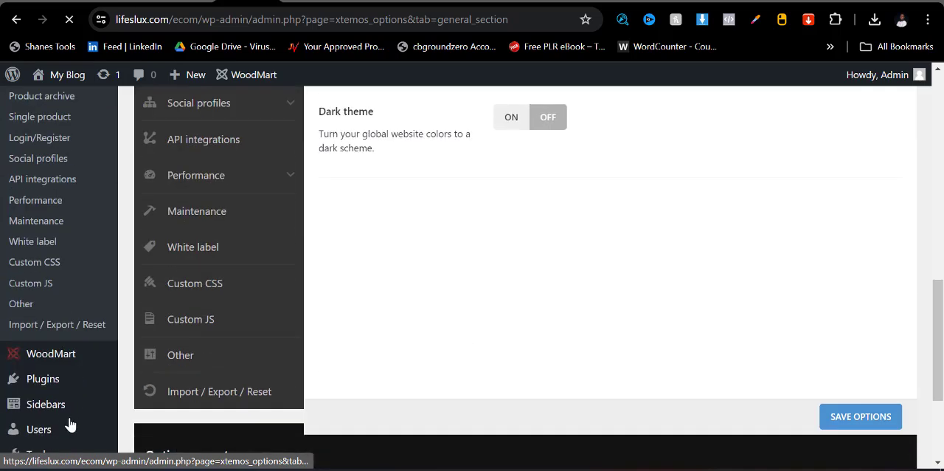
pyautogui.moveTo(58, 360)
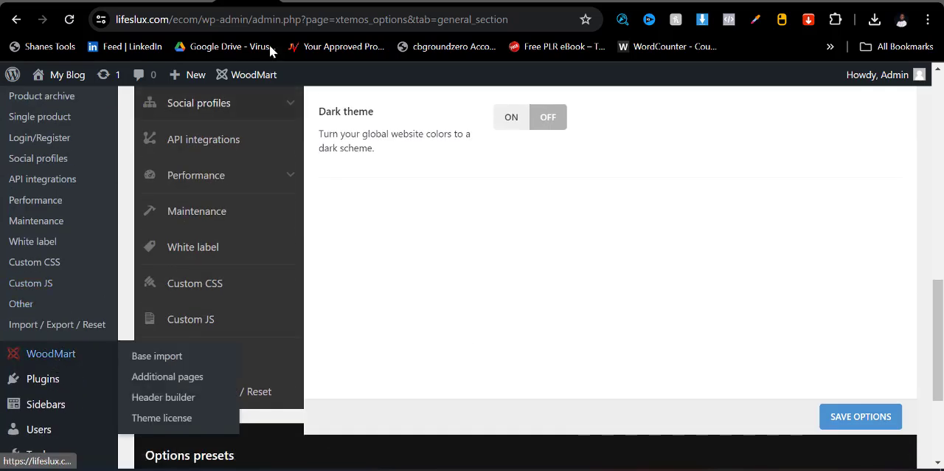
pyautogui.click(310, 2)
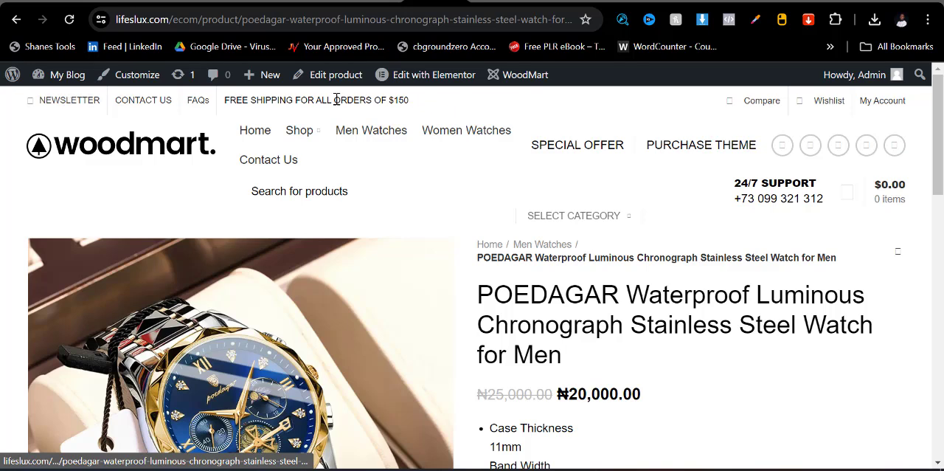
# - Open the Header Black Friday layout in the WoodMart header builder and view the current header on the watch's product page
pyautogui.click(249, 0)
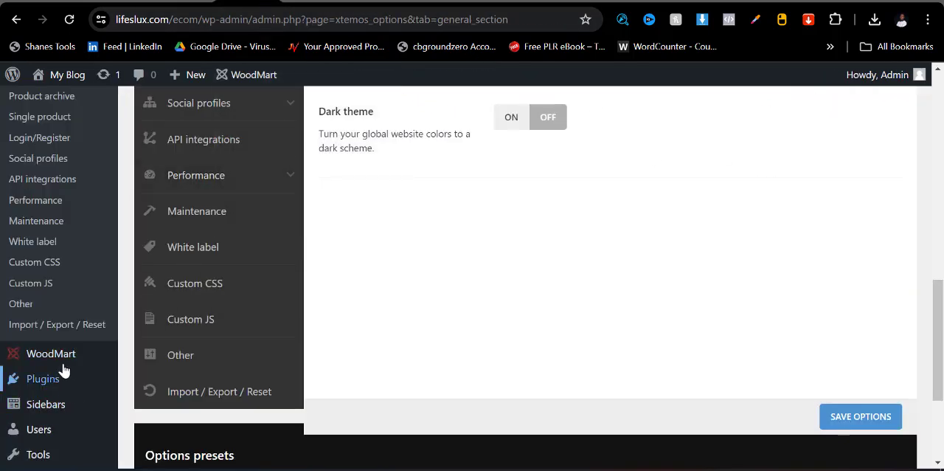
pyautogui.moveTo(57, 363)
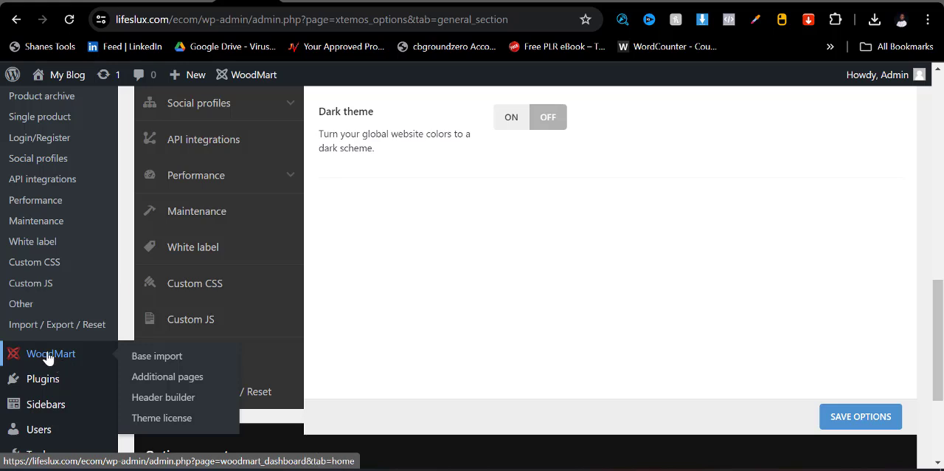
pyautogui.click(163, 399)
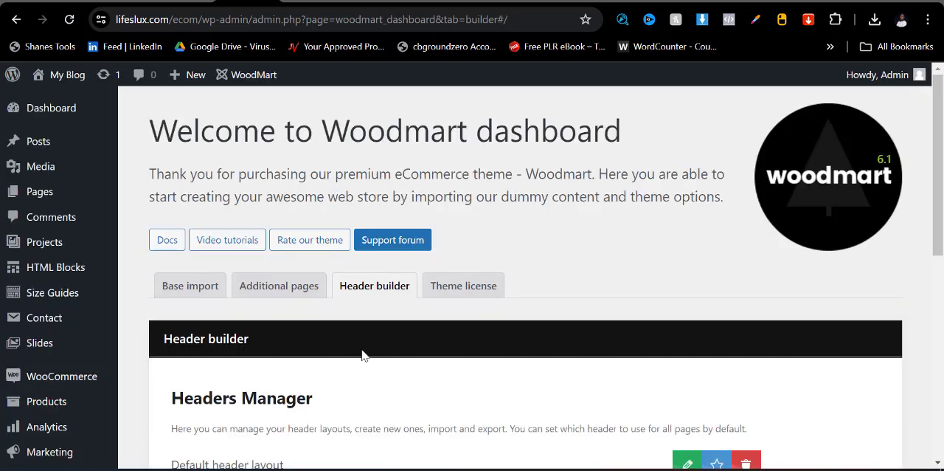
pyautogui.scroll(-4, 365, 352)
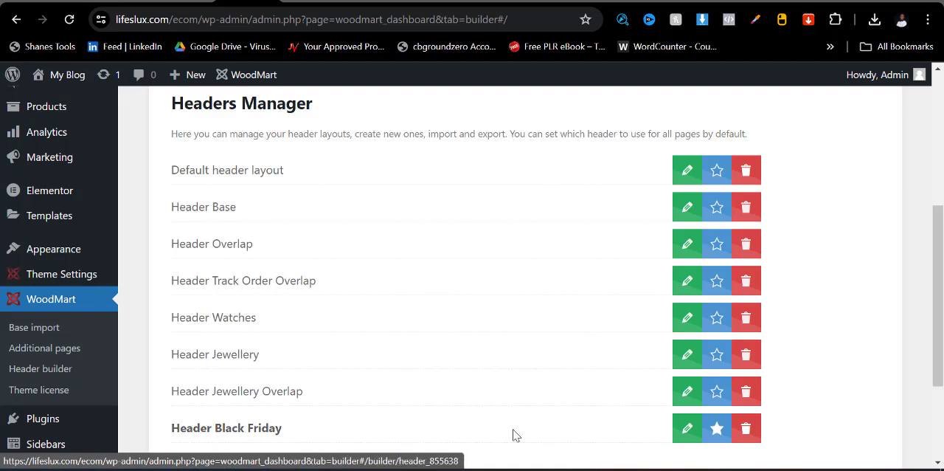
pyautogui.click(685, 432)
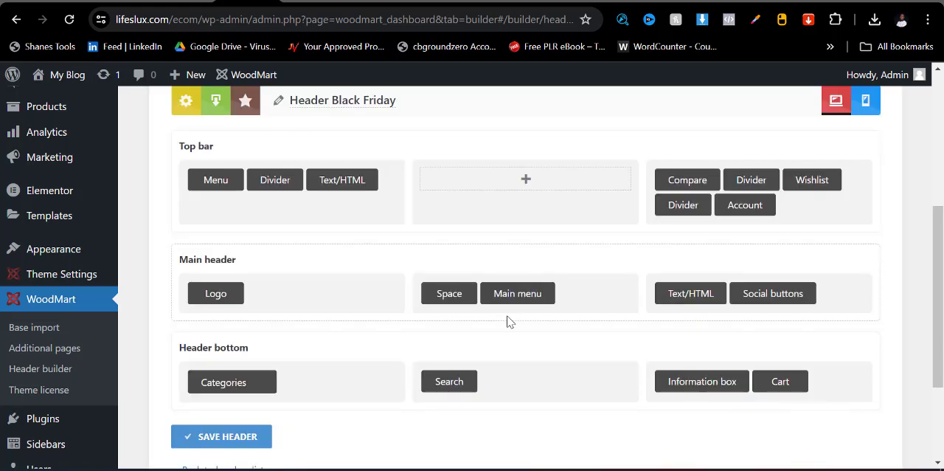
pyautogui.moveTo(203, 180)
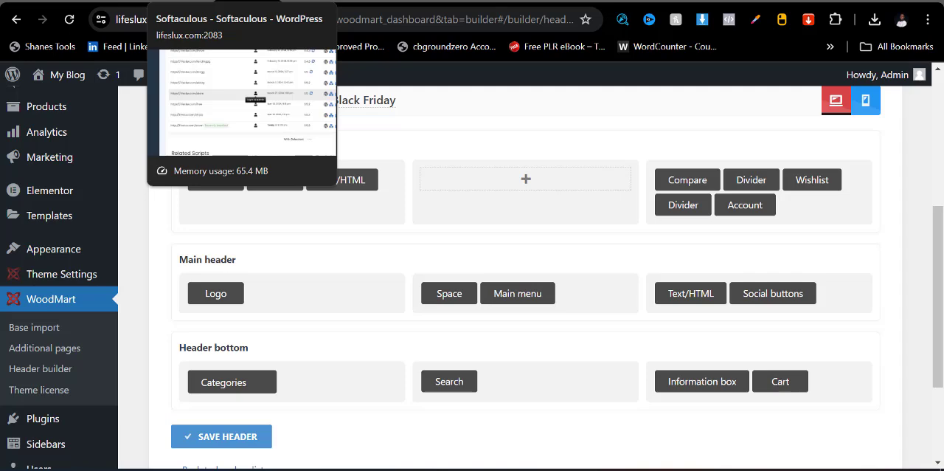
pyautogui.click(371, 1)
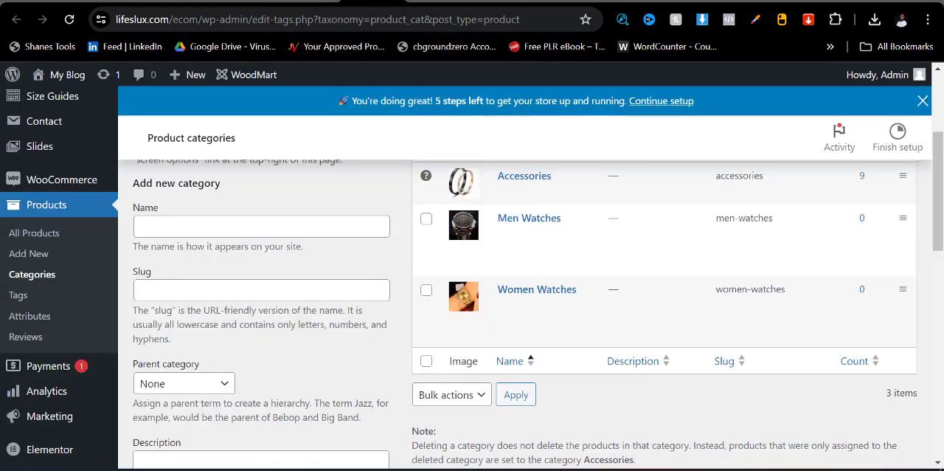
pyautogui.click(425, 1)
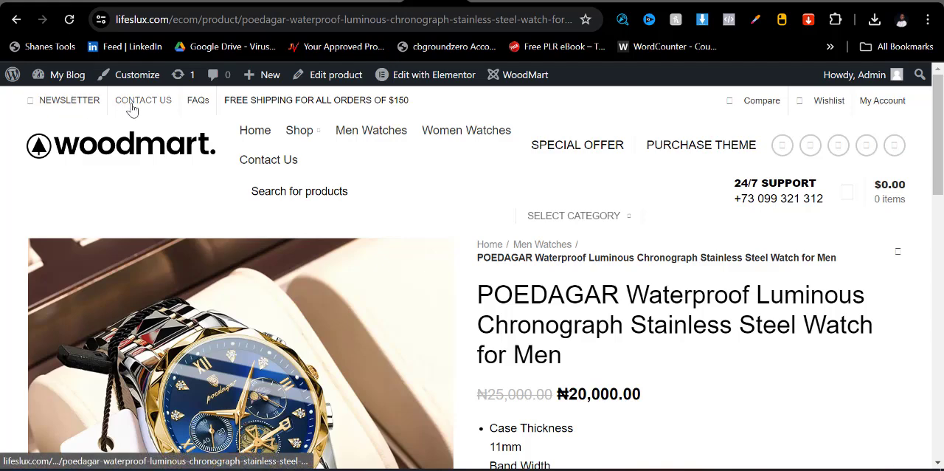
# - Remove the Menu, Divider and Text/HTML elements from the first column of the Header Black Friday top bar
pyautogui.click(248, 3)
pyautogui.scroll(4, 270, 249)
pyautogui.scroll(-3, 228, 310)
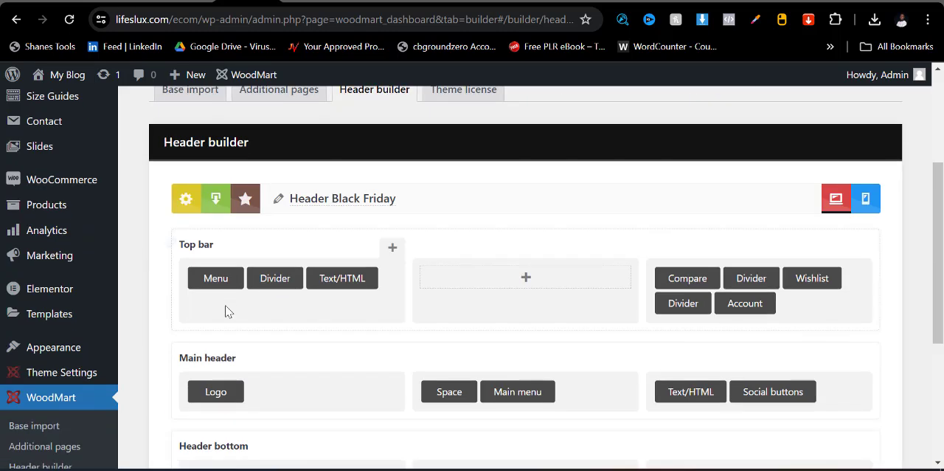
pyautogui.click(234, 260)
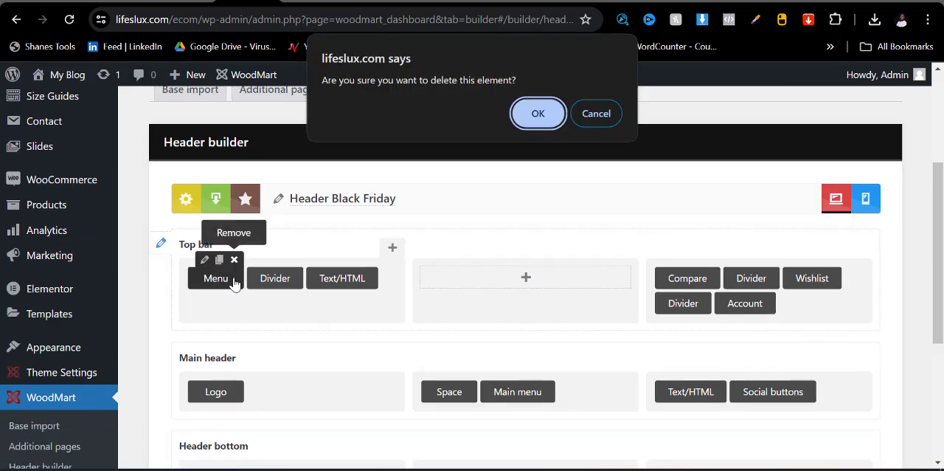
pyautogui.click(534, 117)
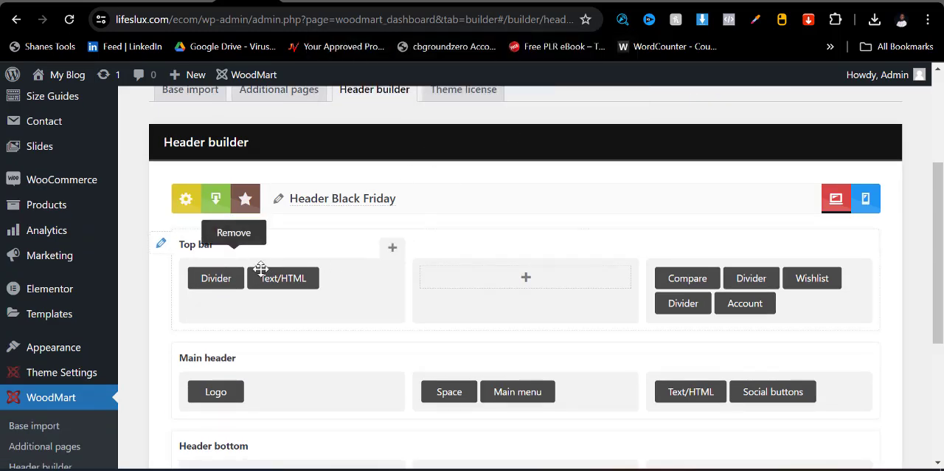
pyautogui.click(234, 260)
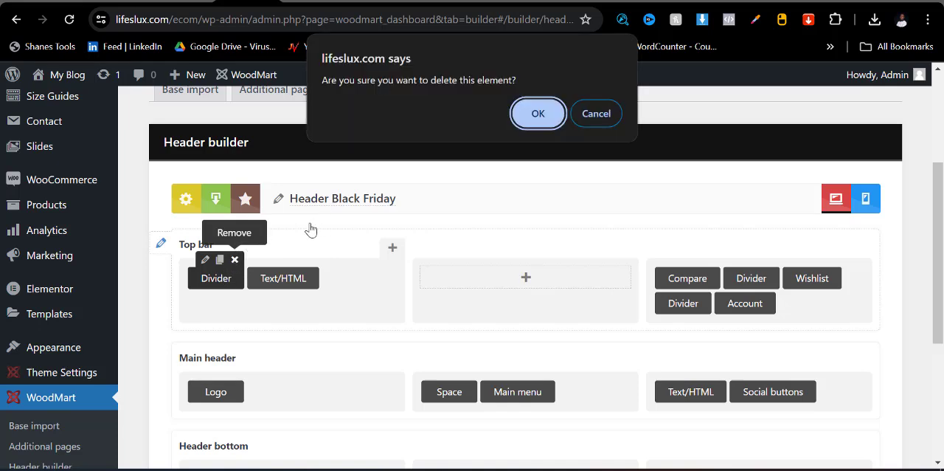
pyautogui.click(537, 112)
pyautogui.moveTo(254, 277)
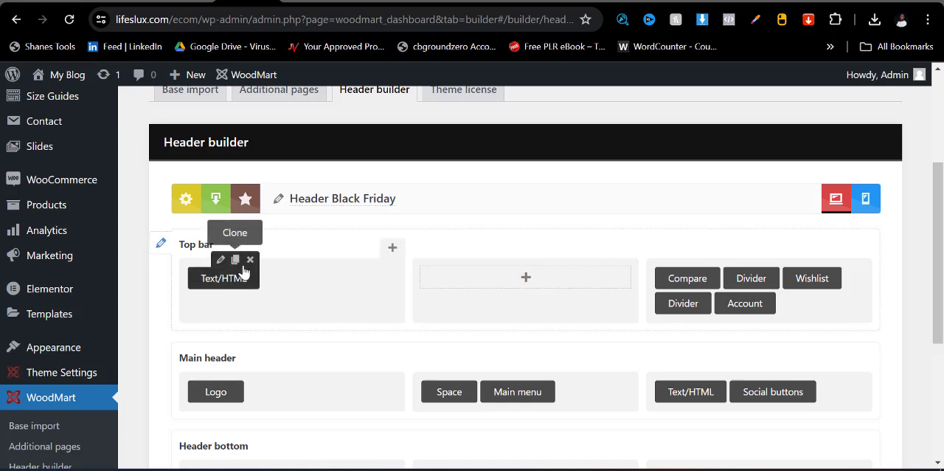
pyautogui.click(250, 259)
pyautogui.click(548, 120)
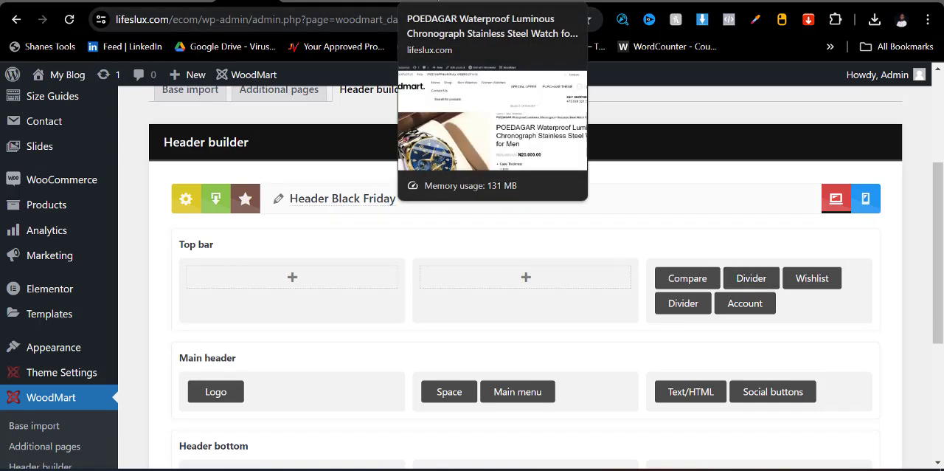
# - Check the product page's header and remove Compare, the divider beside it and Account from the top bar's third column
pyautogui.click(476, 2)
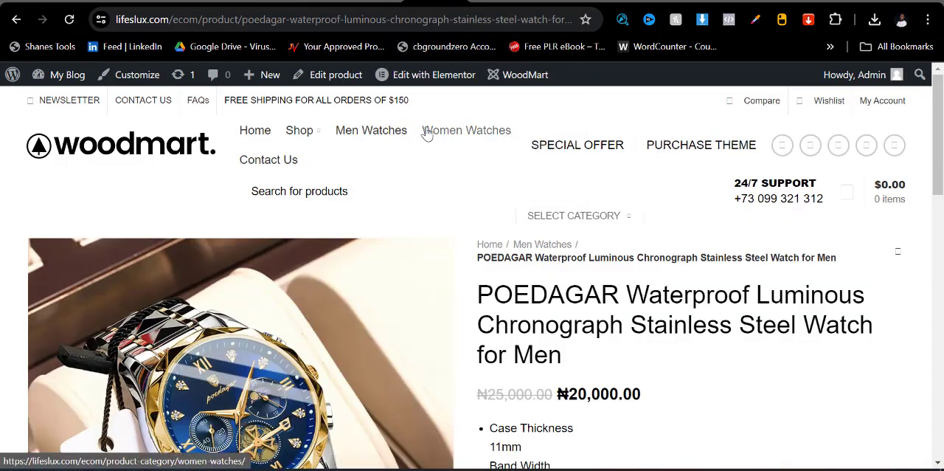
pyautogui.moveTo(882, 108)
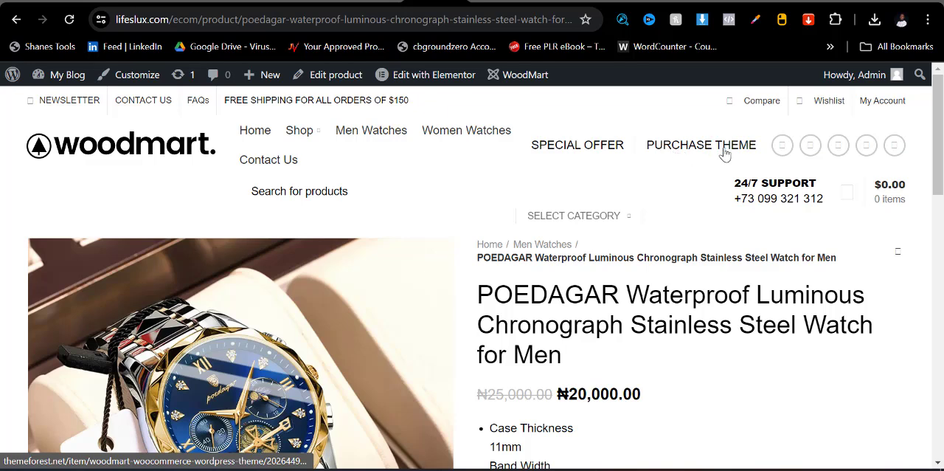
pyautogui.click(248, 2)
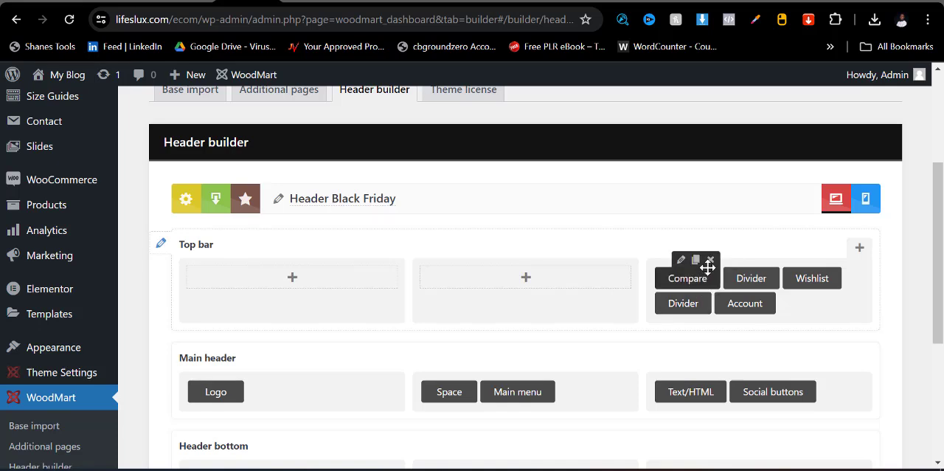
pyautogui.click(710, 261)
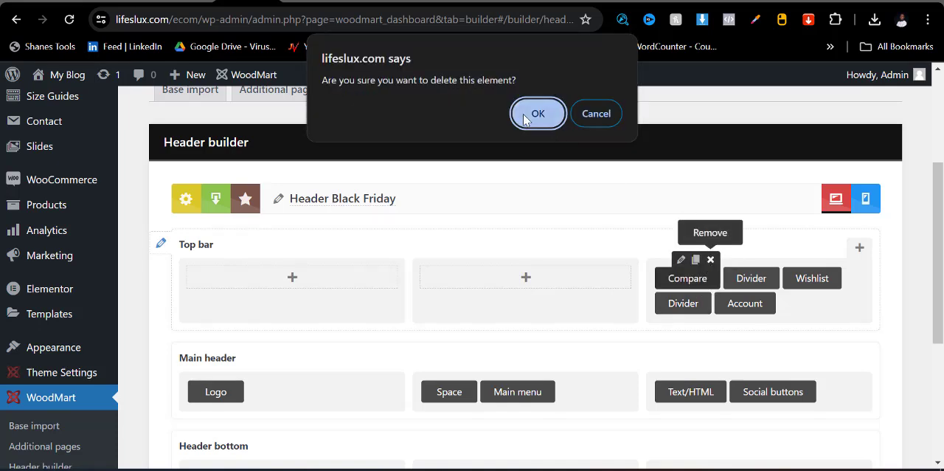
pyautogui.click(537, 115)
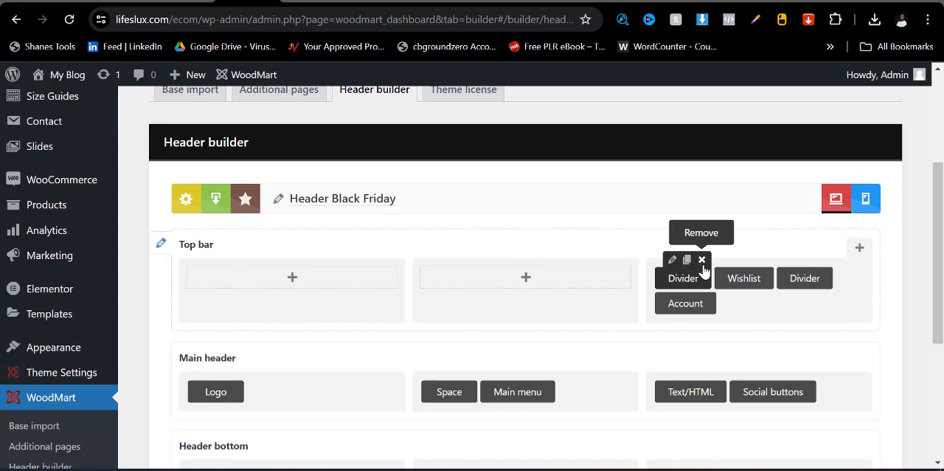
pyautogui.click(703, 262)
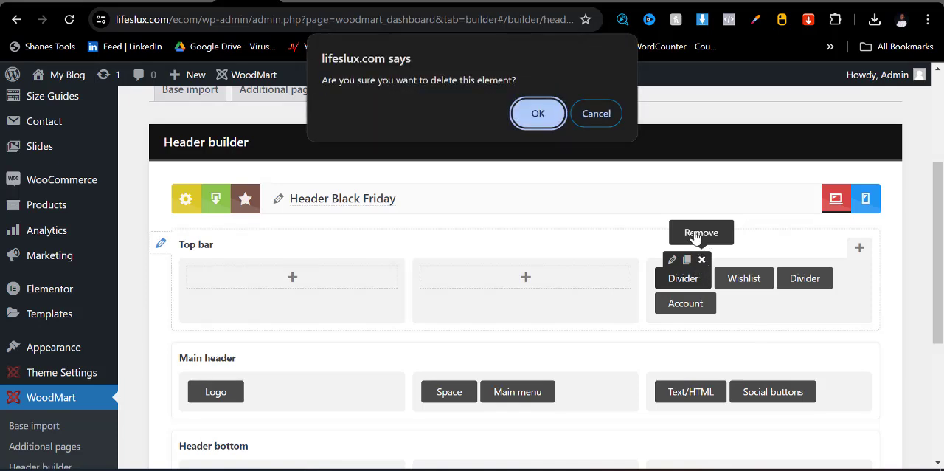
pyautogui.click(537, 115)
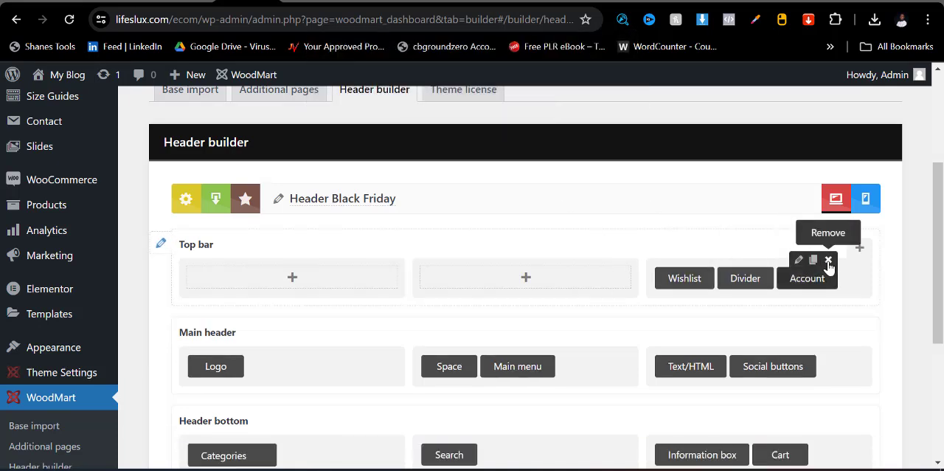
pyautogui.click(828, 261)
pyautogui.click(538, 113)
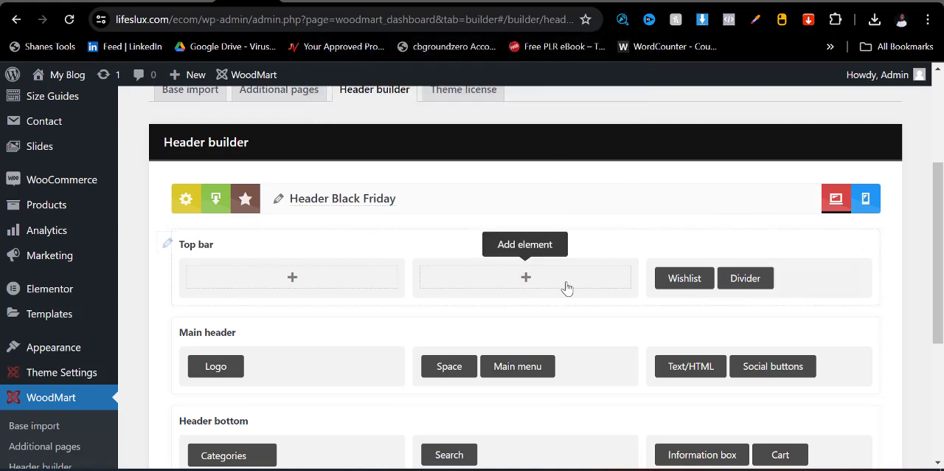
# - Check the header on the product page and remove the Text/HTML element from the main header's third column
pyautogui.moveTo(698, 362)
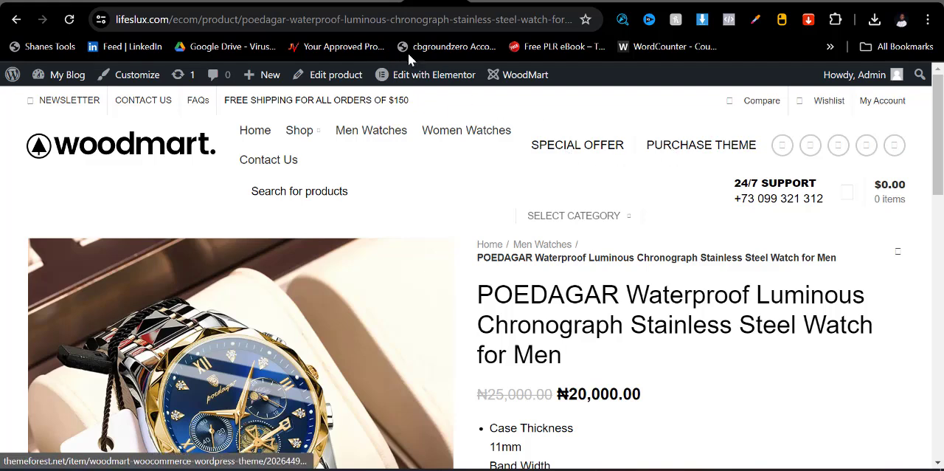
pyautogui.click(309, 2)
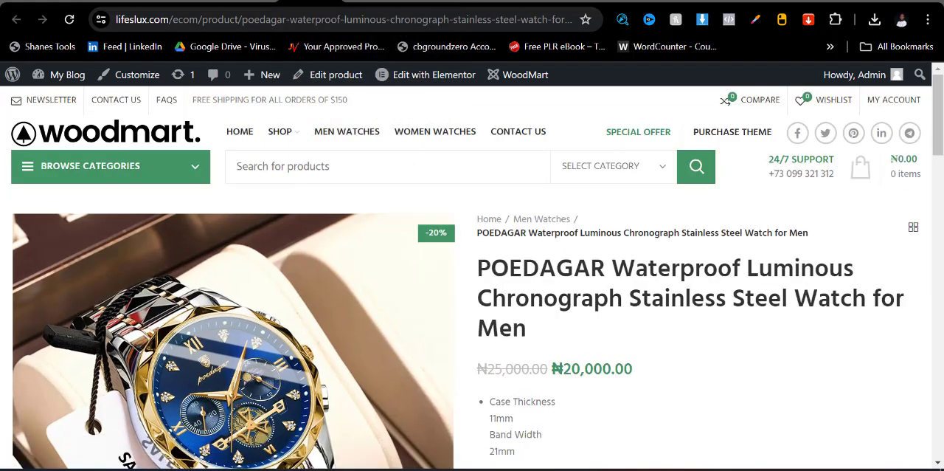
pyautogui.click(269, 2)
pyautogui.moveTo(706, 368)
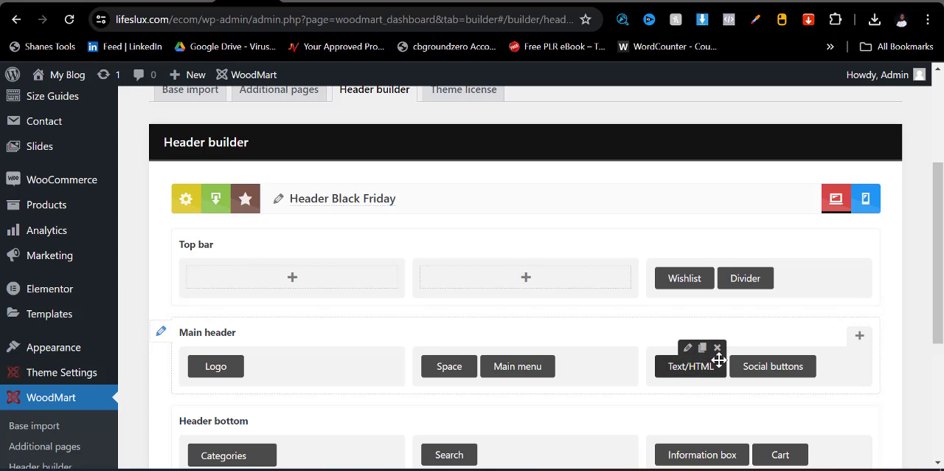
pyautogui.click(717, 348)
pyautogui.click(538, 114)
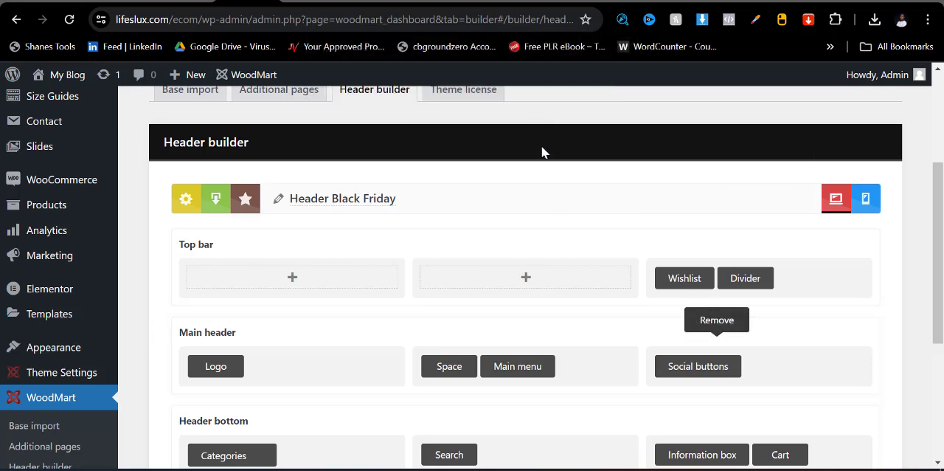
# - Save the edited Header Black Friday layout and reload the store home page to check the header
pyautogui.scroll(-2, 638, 404)
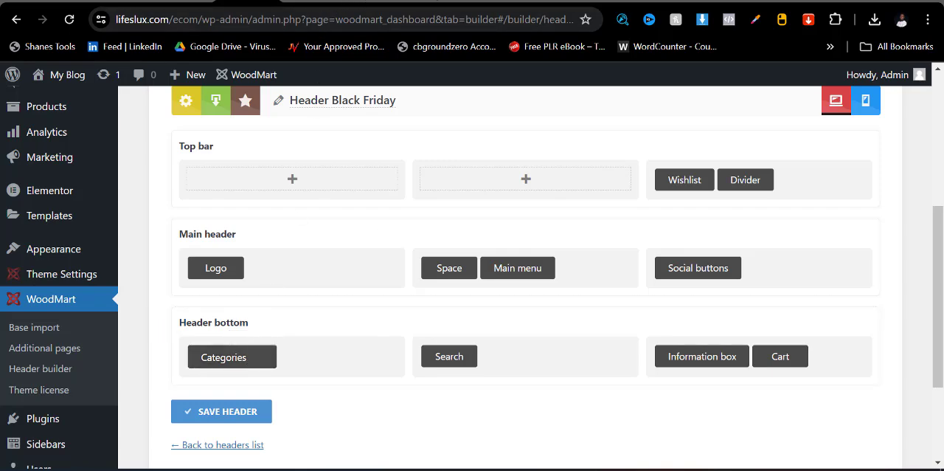
pyautogui.click(437, 0)
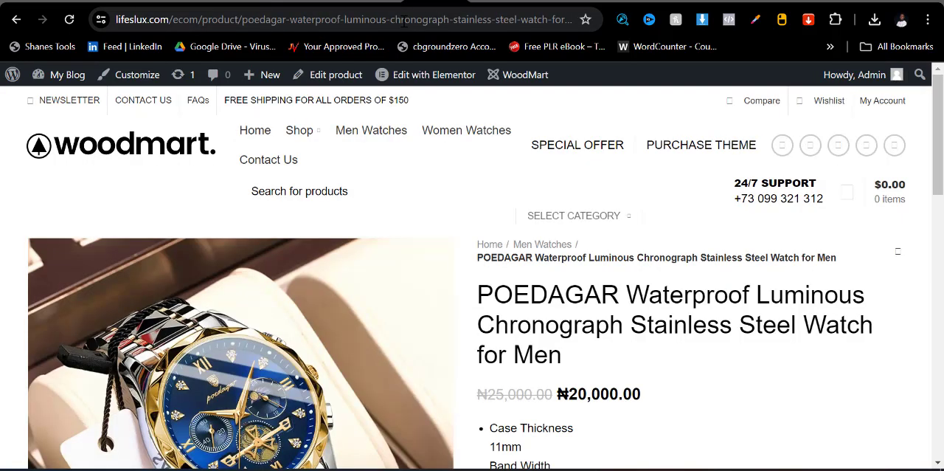
pyautogui.click(147, 153)
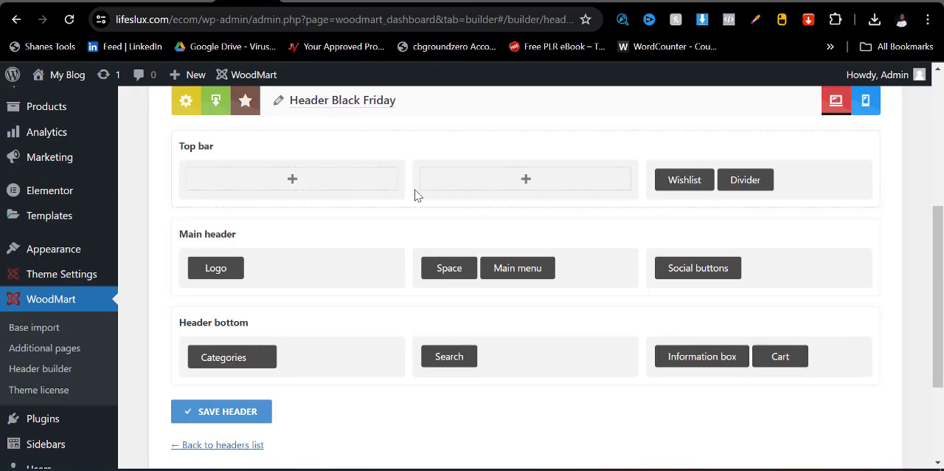
pyautogui.moveTo(670, 360)
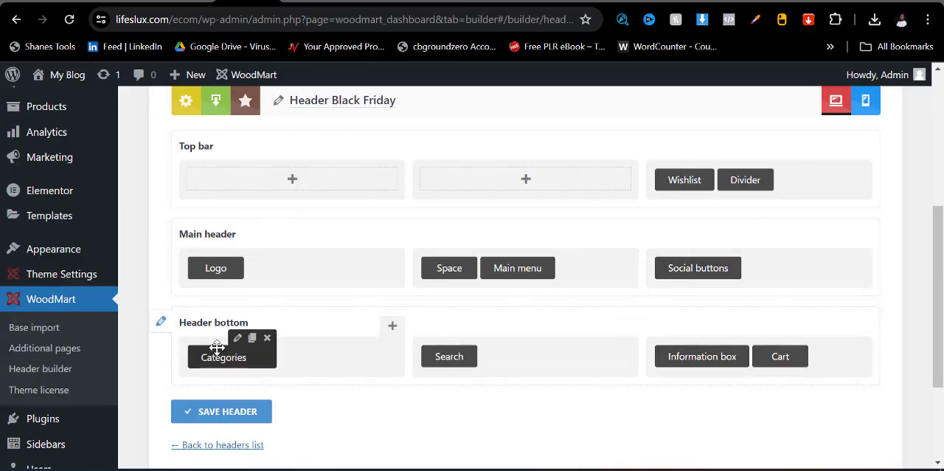
pyautogui.click(237, 421)
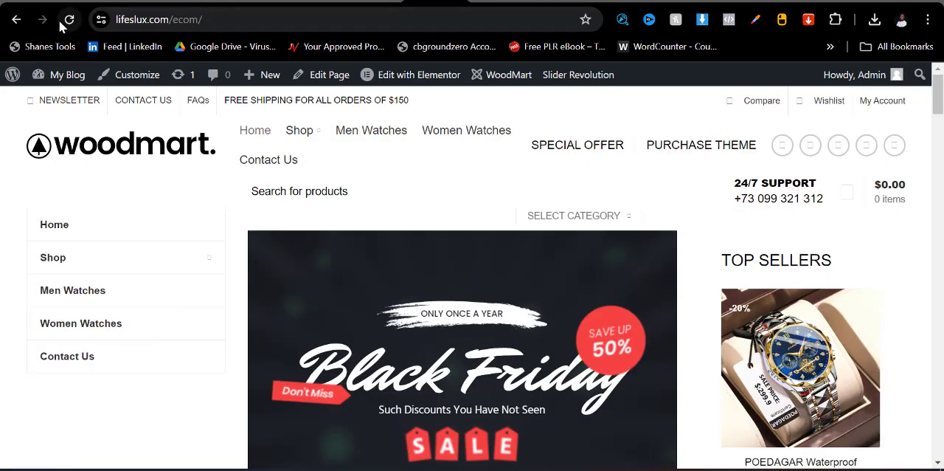
pyautogui.click(69, 23)
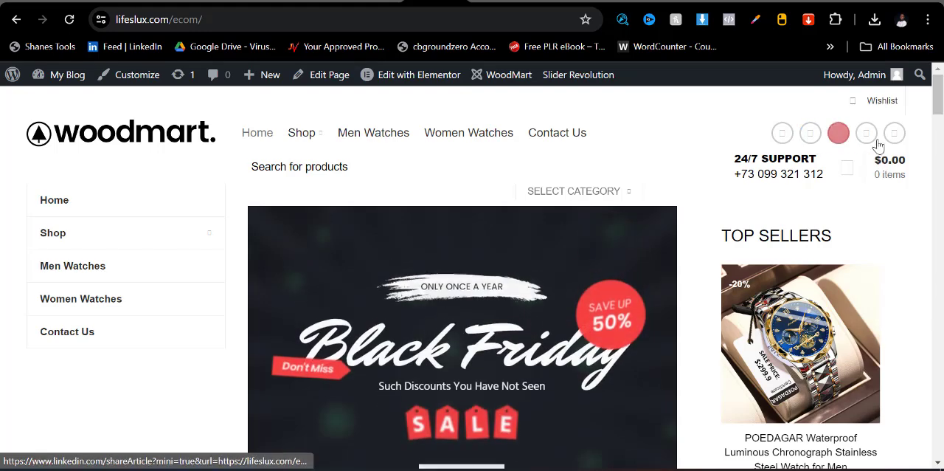
# - Remove the Social buttons element from the main header row in the header builder
pyautogui.click(248, 2)
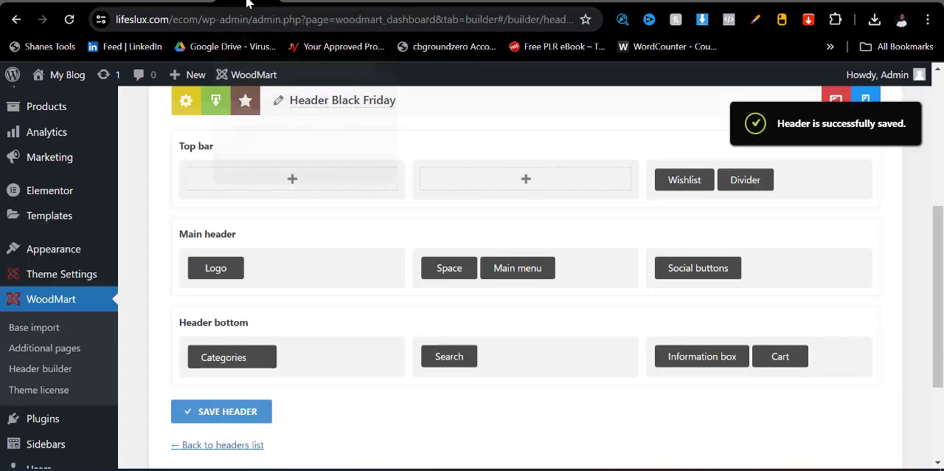
pyautogui.moveTo(699, 271)
pyautogui.click(732, 251)
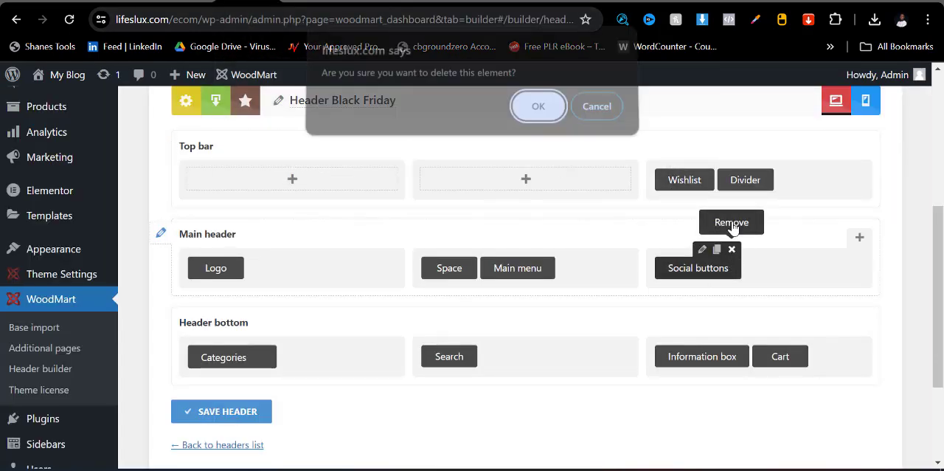
pyautogui.click(539, 109)
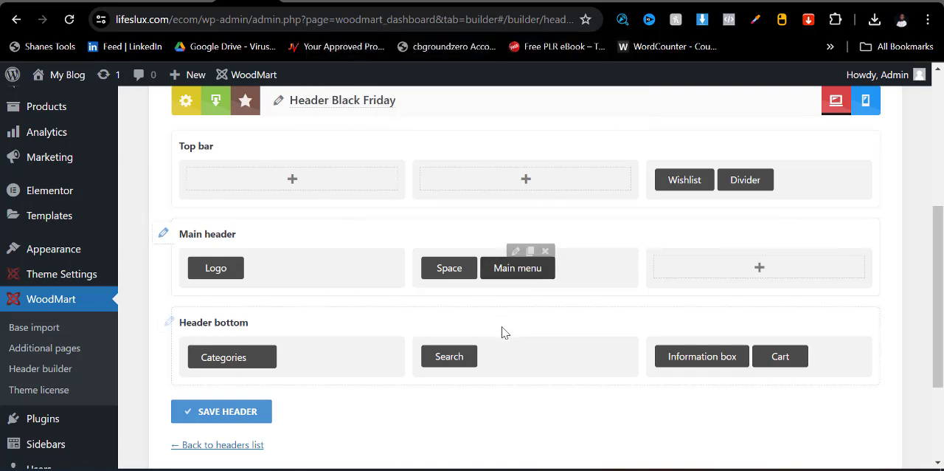
pyautogui.click(759, 269)
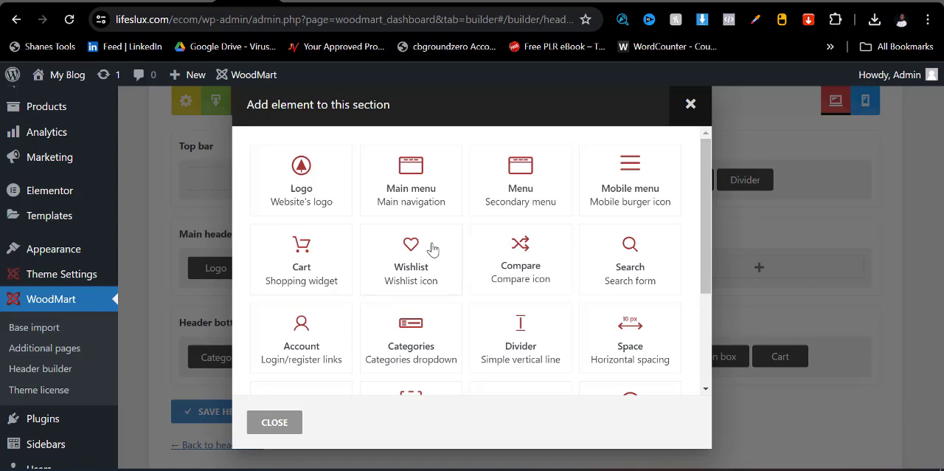
pyautogui.click(688, 105)
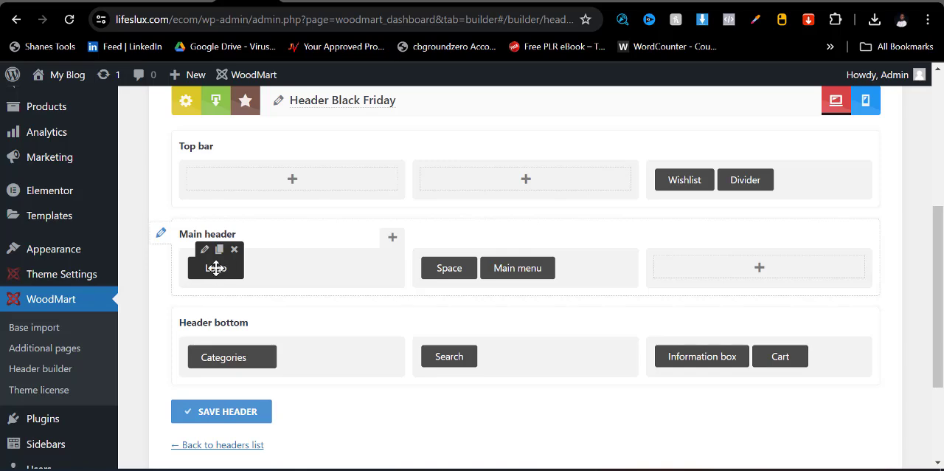
pyautogui.click(204, 250)
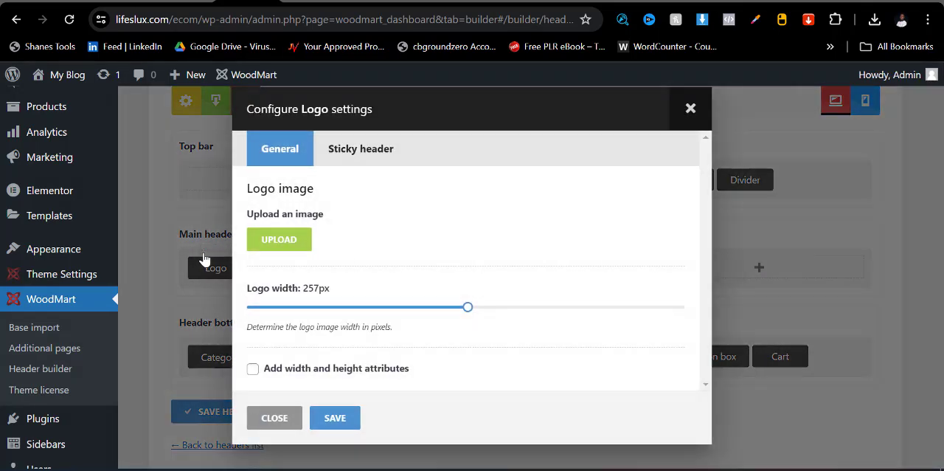
pyautogui.click(681, 110)
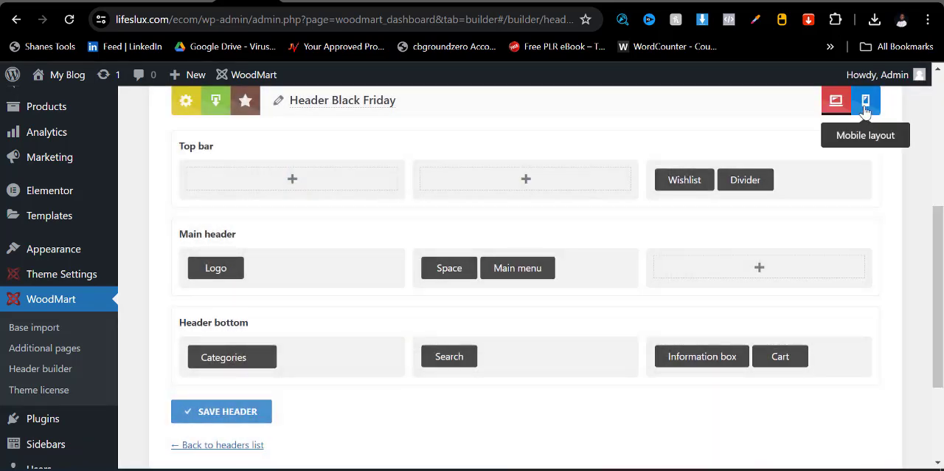
# - Check the header's mobile layout, return to the desktop layout and save the Header Black Friday changes
pyautogui.click(865, 105)
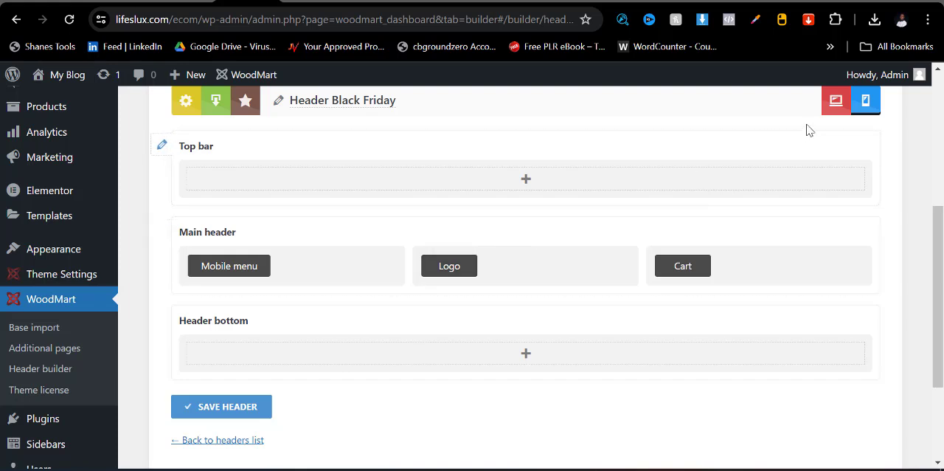
pyautogui.click(836, 102)
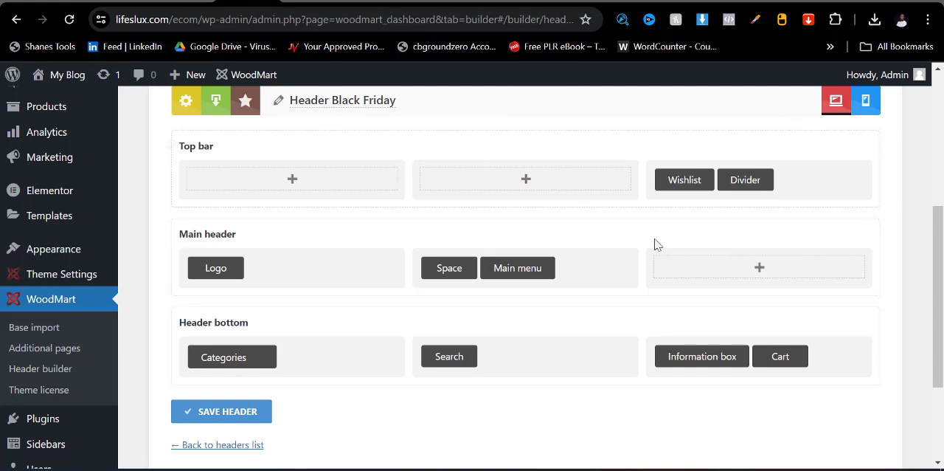
pyautogui.click(246, 415)
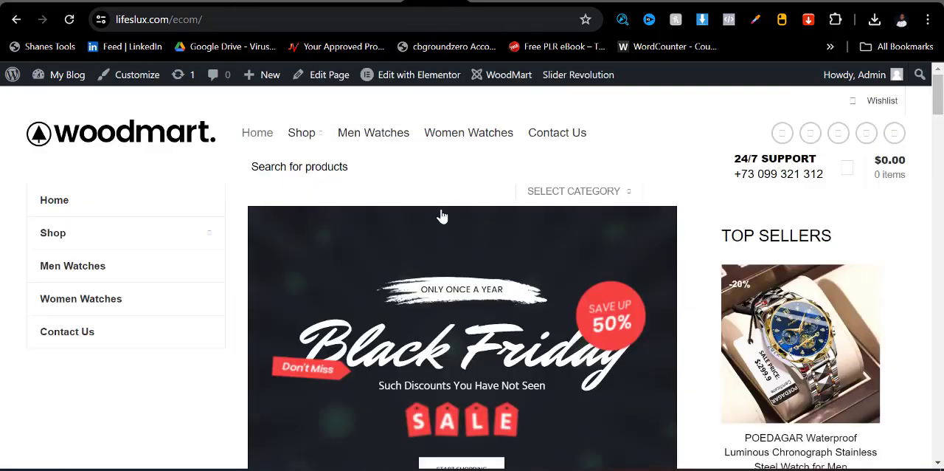
# - Review the home page, open it for editing in Elementor and dismiss the Elementor AI notification
pyautogui.scroll(-4, 521, 295)
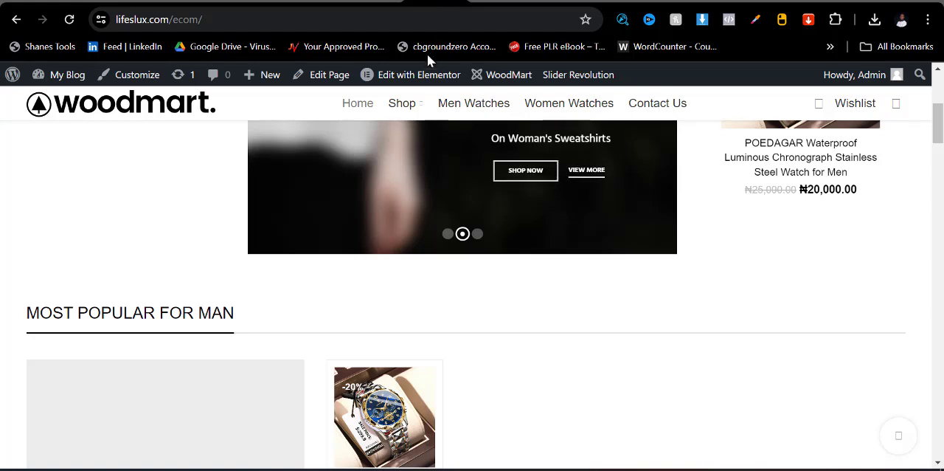
pyautogui.click(427, 79)
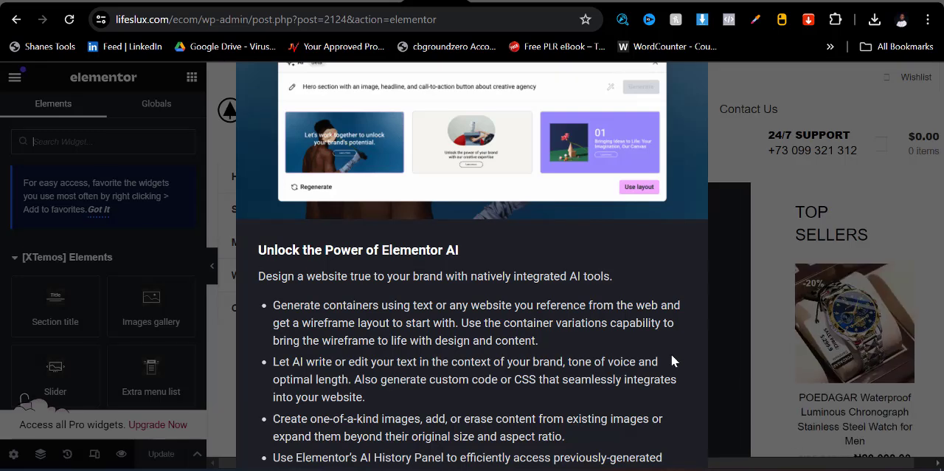
pyautogui.hotkey('ctrl', '-')
pyautogui.hotkey('ctrl', '-')
pyautogui.hotkey('ctrl', '-')
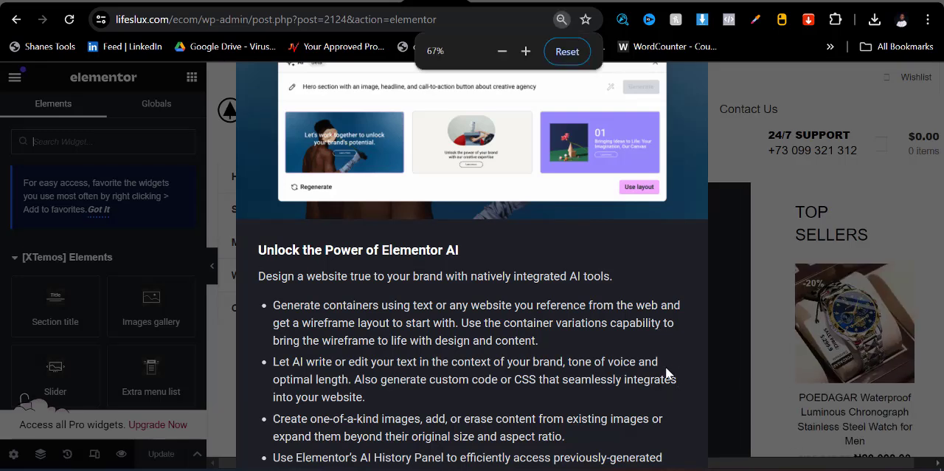
pyautogui.hotkey('ctrl', '-')
pyautogui.hotkey('ctrl', '-')
pyautogui.hotkey('ctrl', '-')
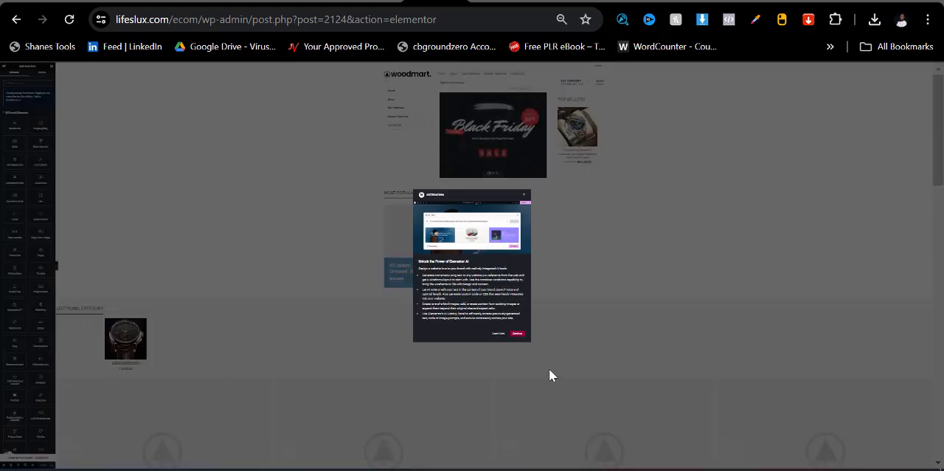
pyautogui.hotkey('ctrl', '-')
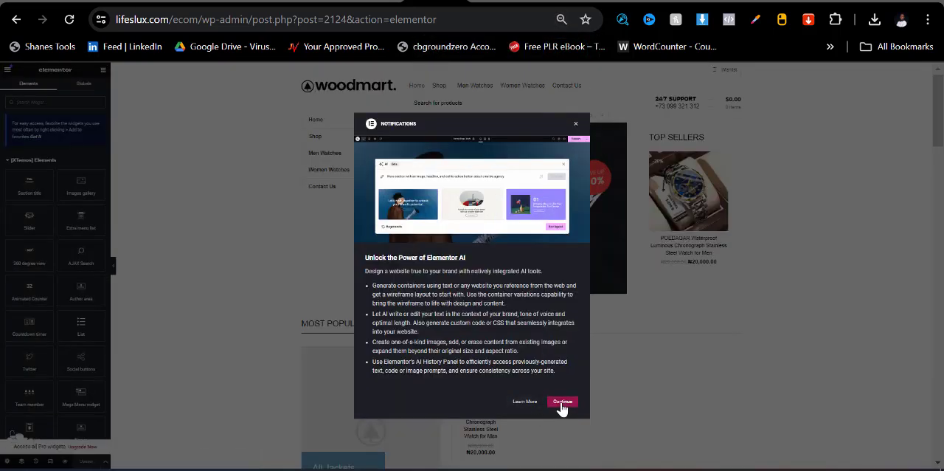
pyautogui.click(562, 403)
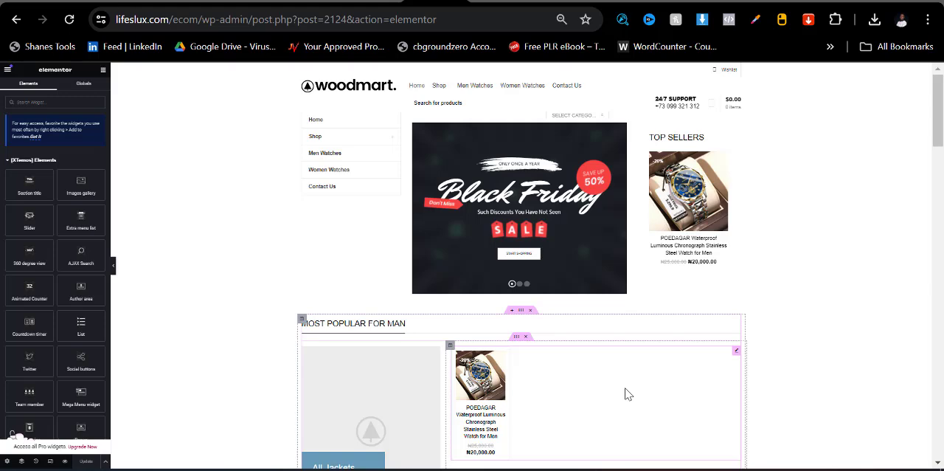
# - Delete the All Jackets promo banner and its emptied column from the Most Popular For Man section
pyautogui.hotkey('ctrl', '+')
pyautogui.hotkey('ctrl', '+')
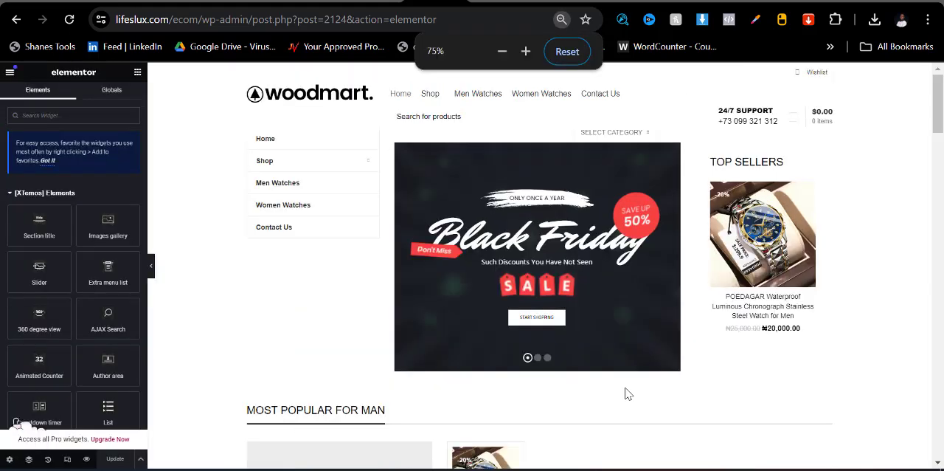
pyautogui.hotkey('ctrl', '+')
pyautogui.scroll(-3, 384, 317)
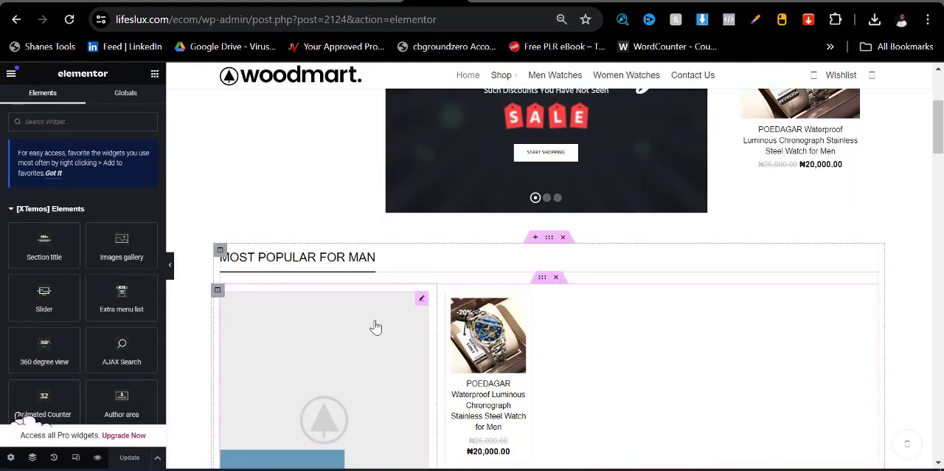
pyautogui.rightClick(426, 302)
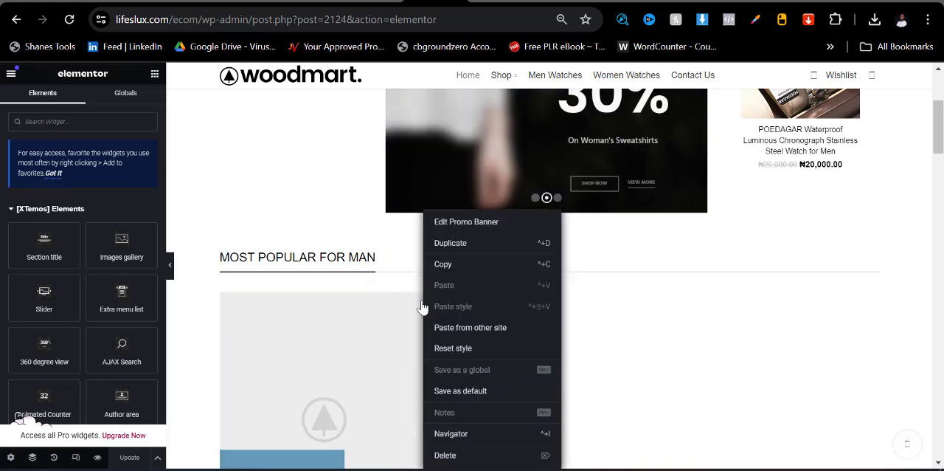
pyautogui.click(443, 454)
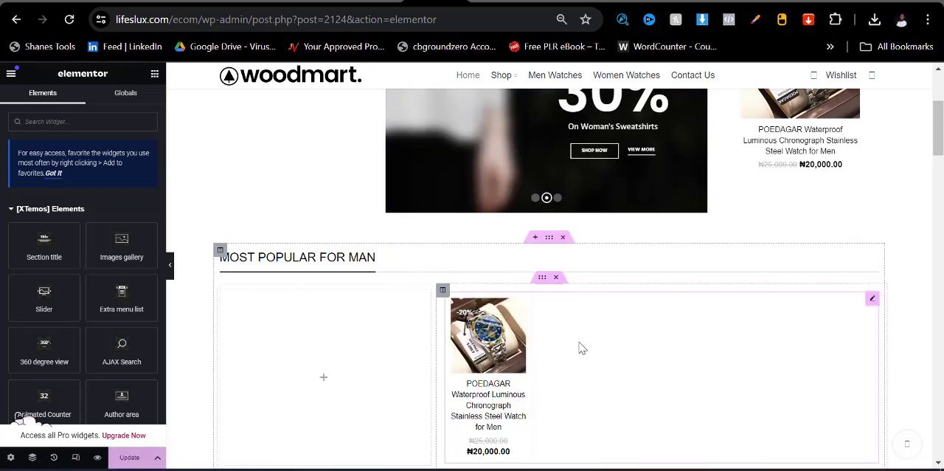
pyautogui.rightClick(355, 333)
pyautogui.click(375, 455)
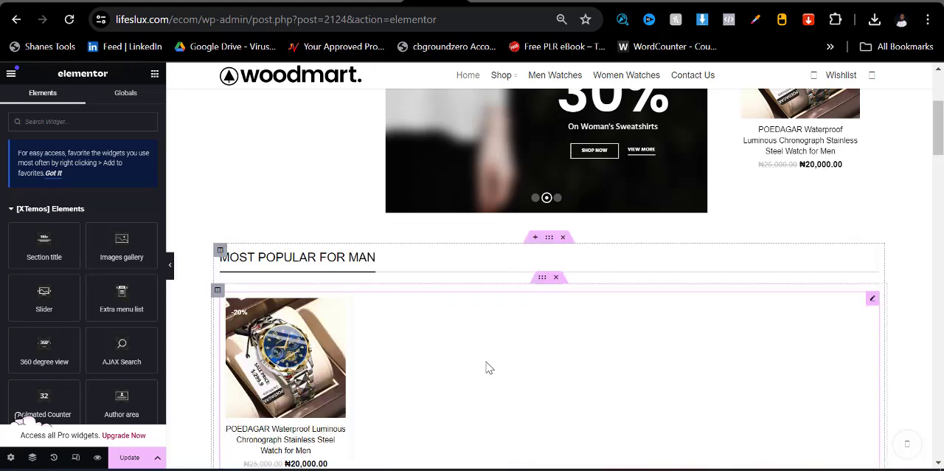
# - Delete the four-banner carousel between the Men Watches category and the Most Popular For Woman section
pyautogui.scroll(-9, 487, 368)
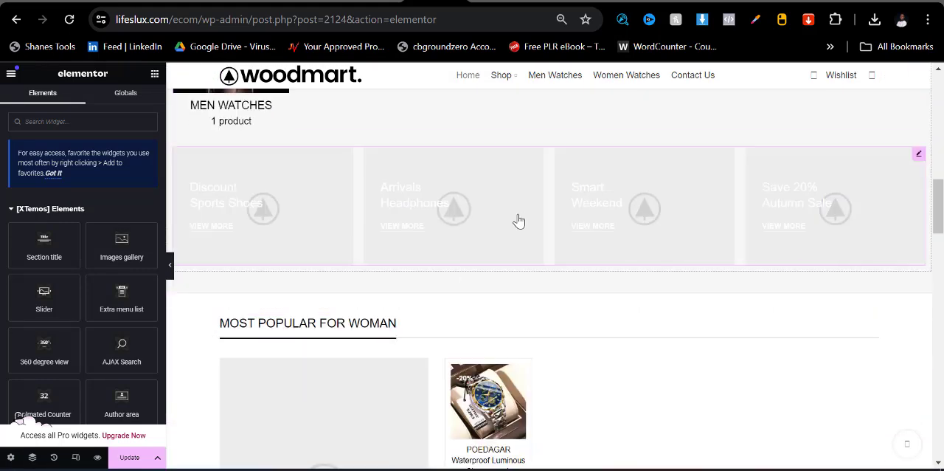
pyautogui.rightClick(920, 160)
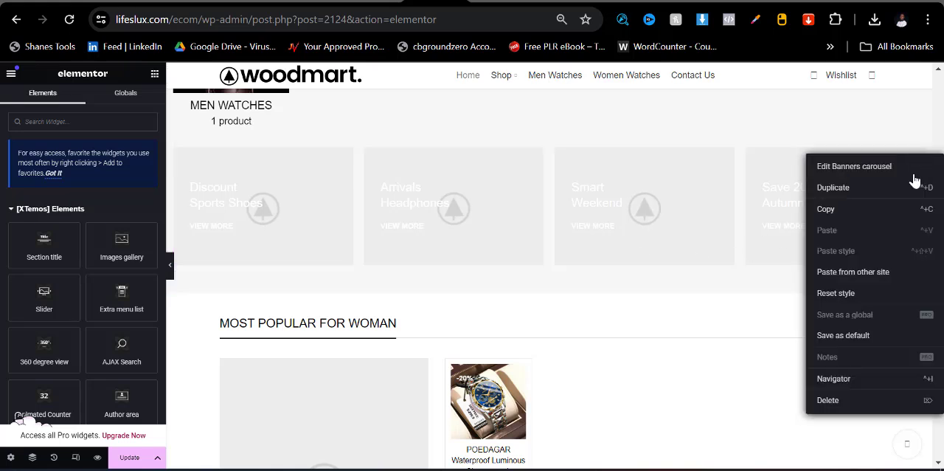
pyautogui.click(827, 400)
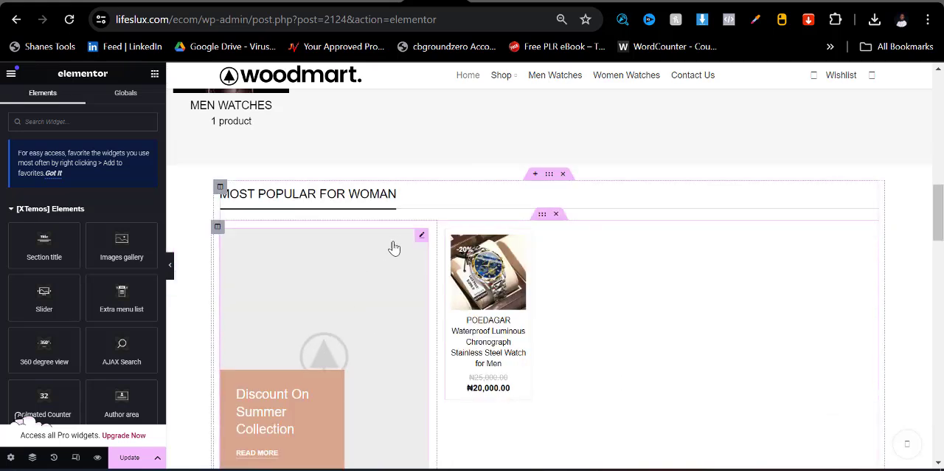
# - Delete the Most Popular For Woman promo banner with its column, and the green 30% discount section below
pyautogui.rightClick(417, 266)
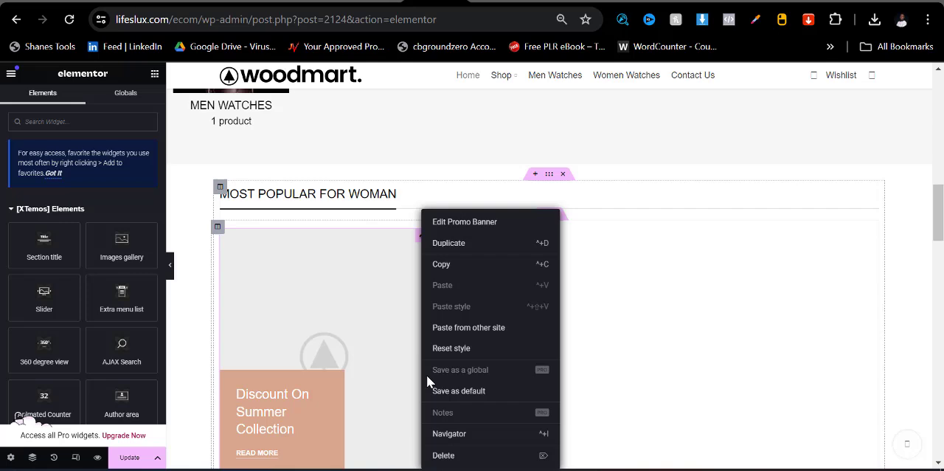
pyautogui.click(444, 453)
pyautogui.rightClick(377, 302)
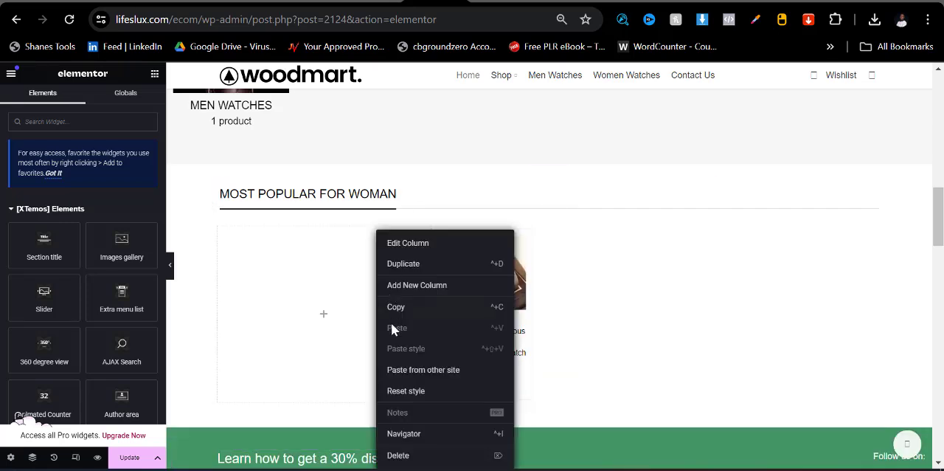
pyautogui.click(402, 453)
pyautogui.scroll(-3, 496, 401)
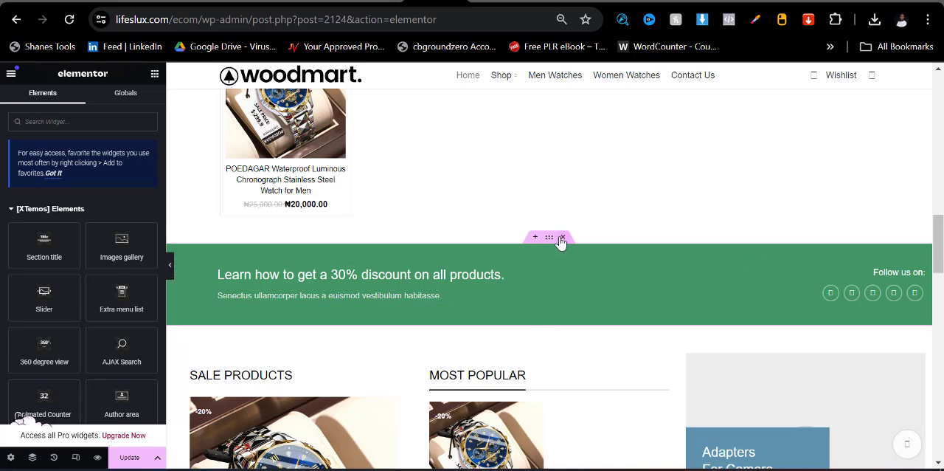
pyautogui.click(563, 237)
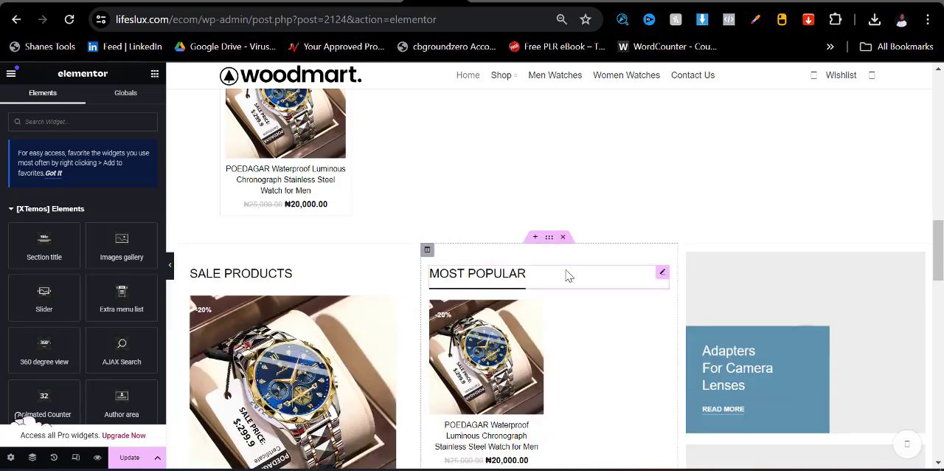
# - Delete the Adapters For Camera Lenses and Accessories For Photographers banners together with the column that holds them
pyautogui.rightClick(913, 272)
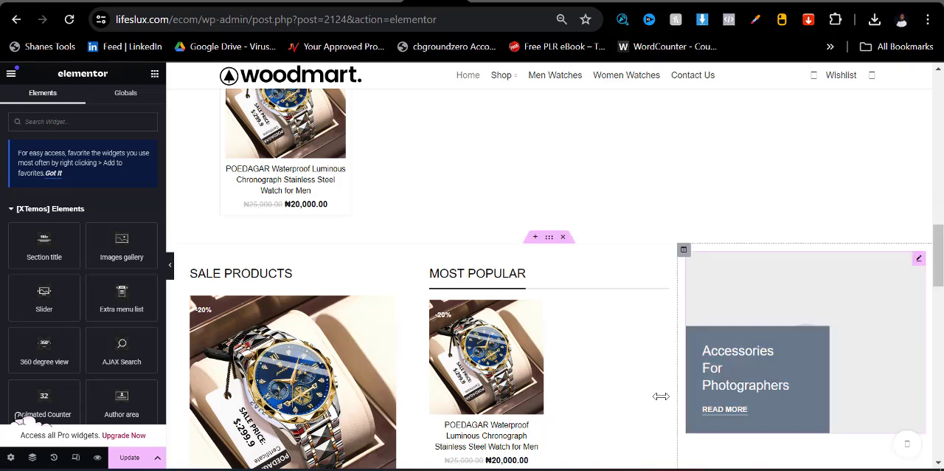
pyautogui.rightClick(763, 291)
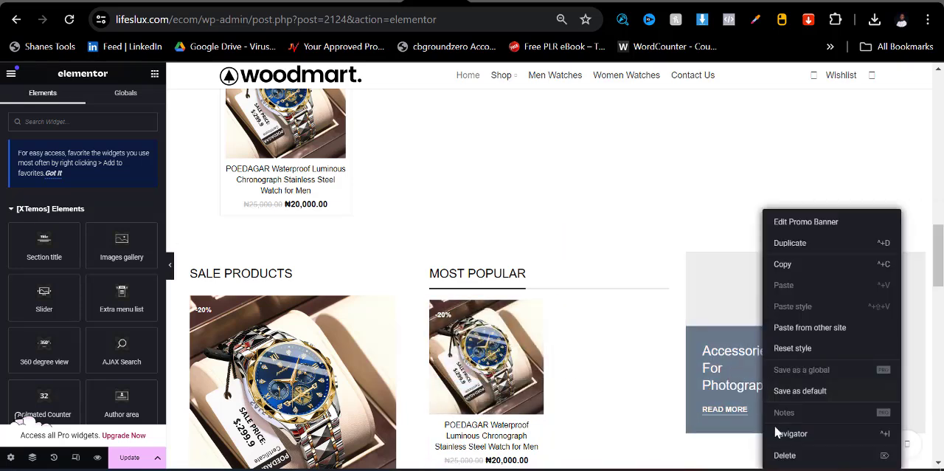
pyautogui.click(782, 455)
pyautogui.scroll(-3, 708, 295)
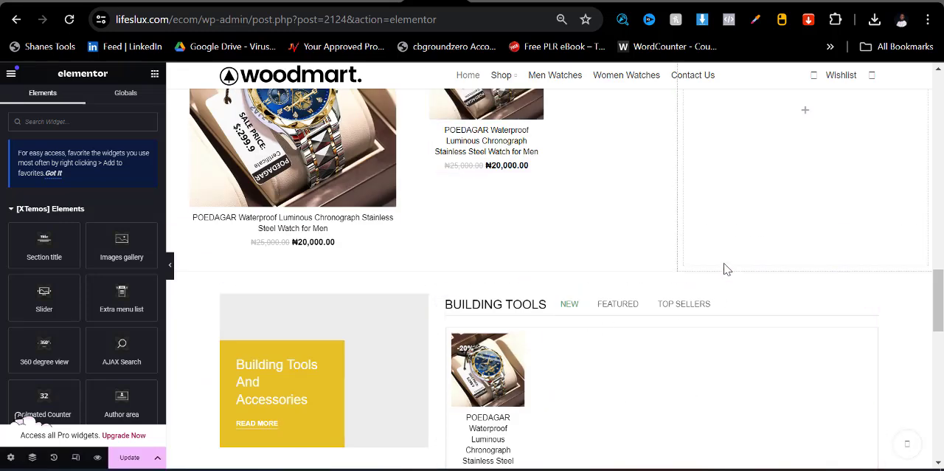
pyautogui.rightClick(764, 222)
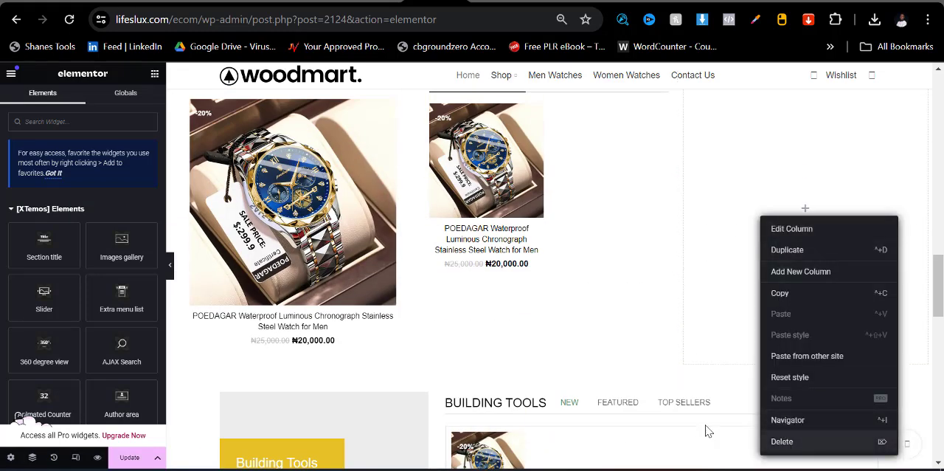
pyautogui.click(782, 443)
# - Delete the Building Tools And Accessories promo banner and its emptied column beside the Building Tools products
pyautogui.scroll(-4, 411, 352)
pyautogui.rightClick(343, 207)
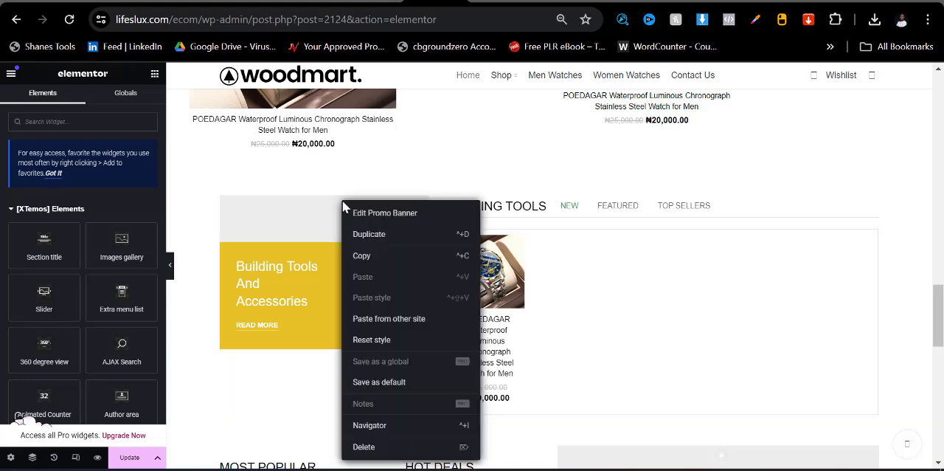
pyautogui.click(363, 446)
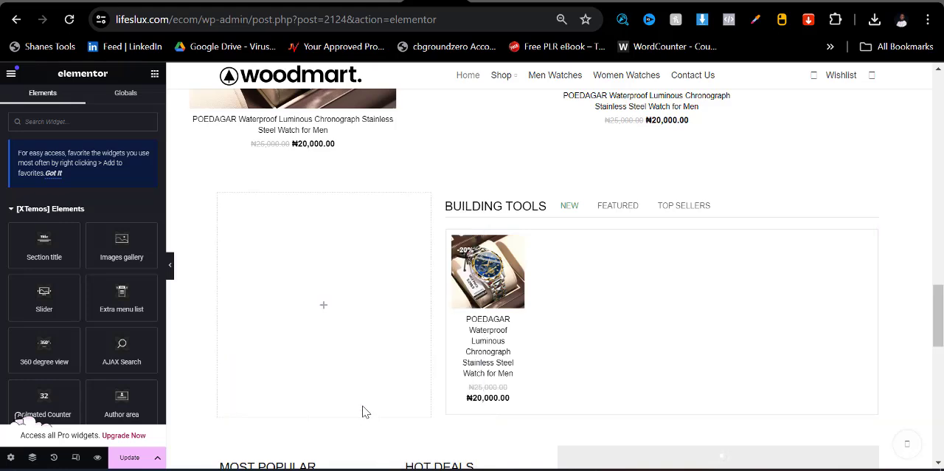
pyautogui.rightClick(351, 264)
pyautogui.click(369, 455)
# - Delete the section with the row of three promo banners below Hot Deals at the end of the page
pyautogui.scroll(-4, 369, 358)
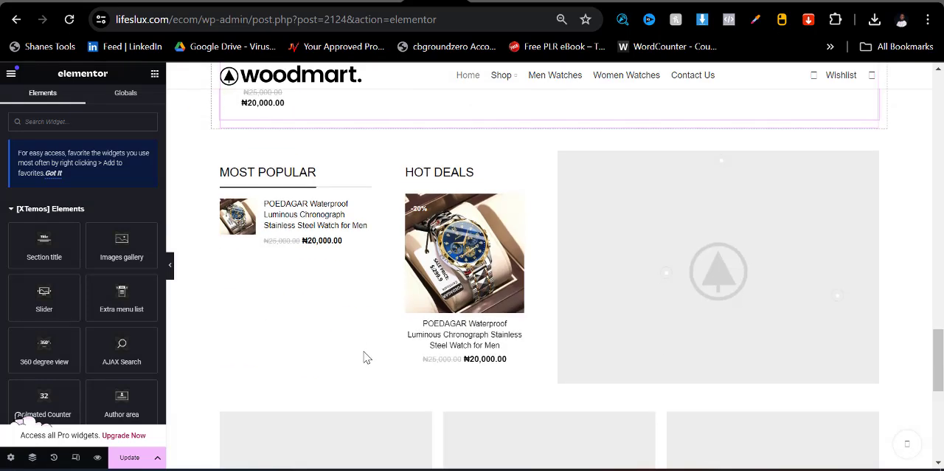
pyautogui.scroll(-5, 717, 268)
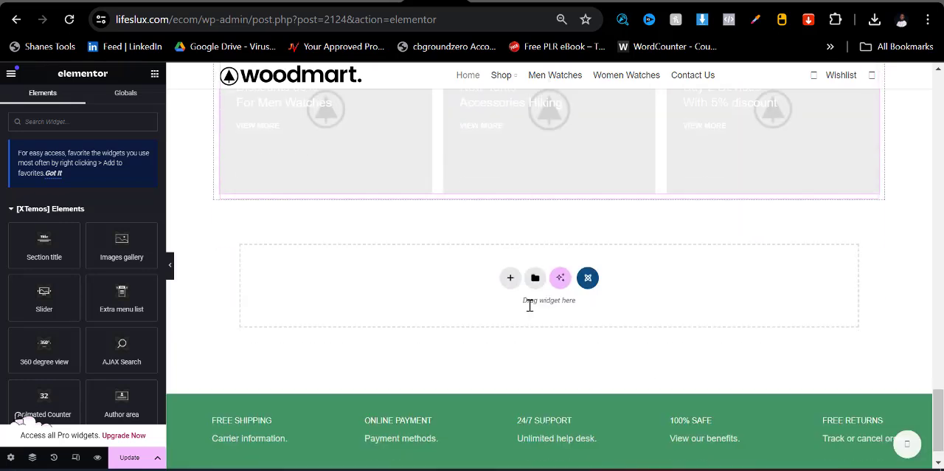
pyautogui.scroll(2, 529, 301)
pyautogui.click(564, 205)
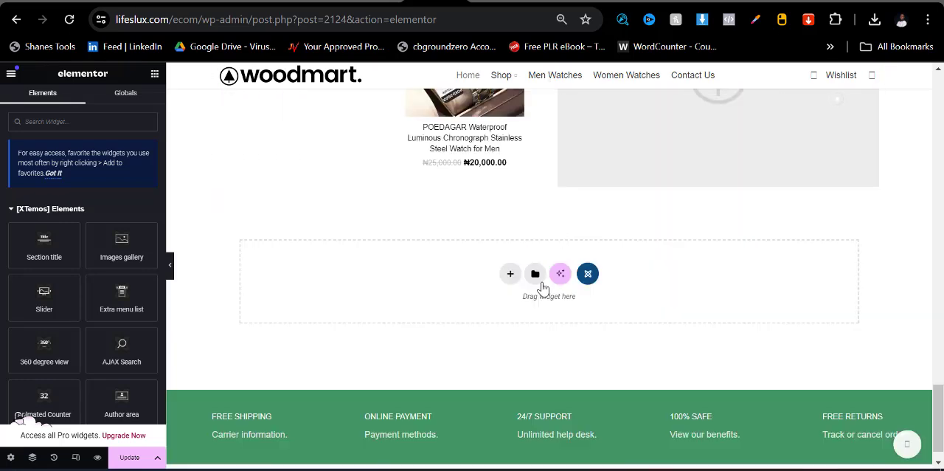
pyautogui.scroll(-1, 513, 367)
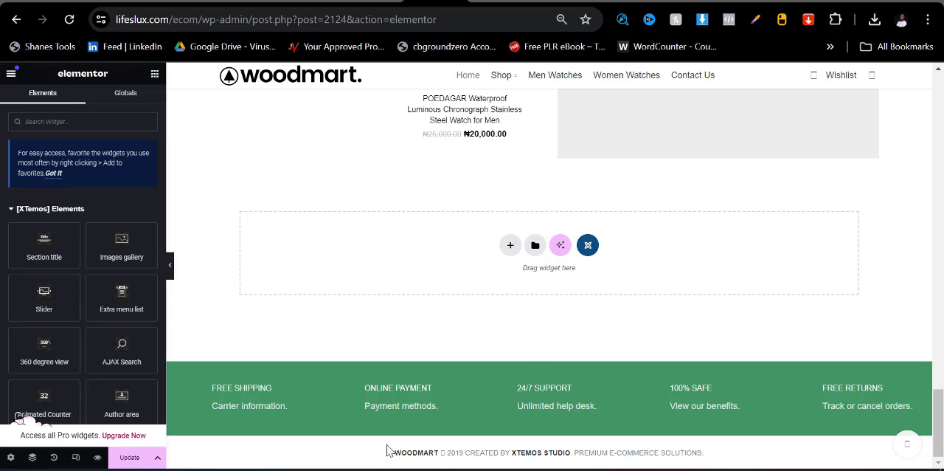
# - Delete the grey image hotspot placeholder beside Hot Deals together with its emptied column, and update the page
pyautogui.click(142, 463)
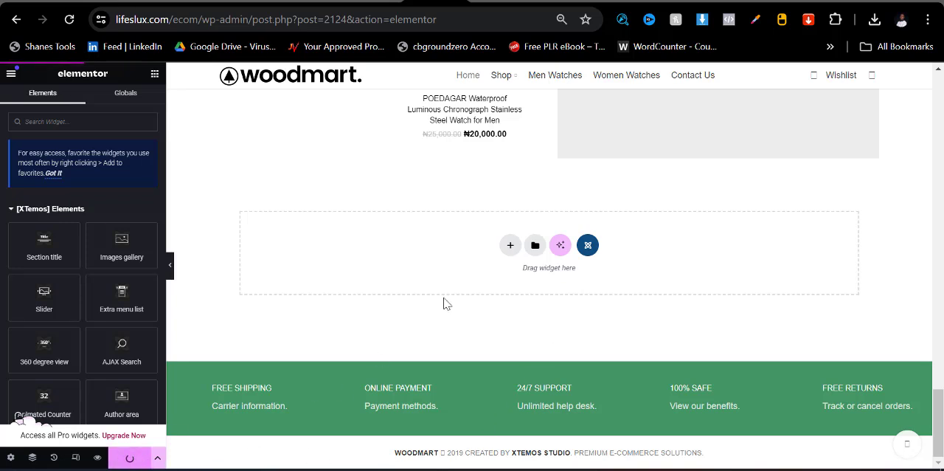
pyautogui.scroll(5, 647, 211)
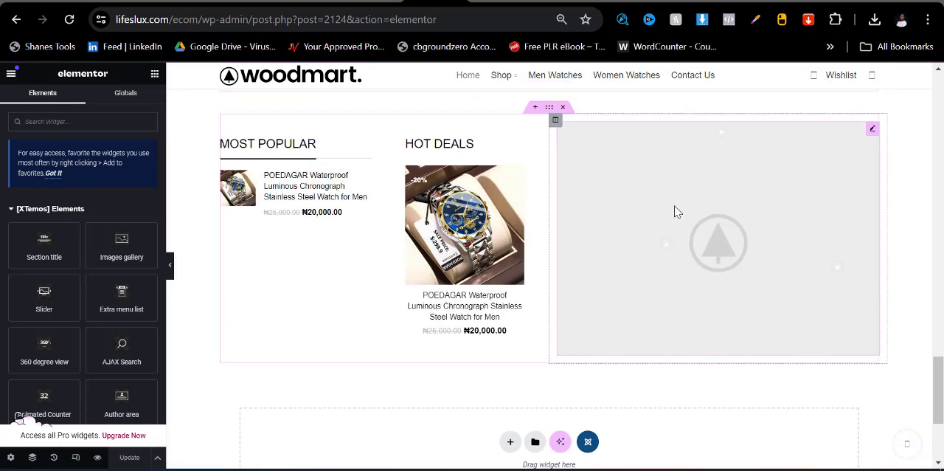
pyautogui.rightClick(699, 195)
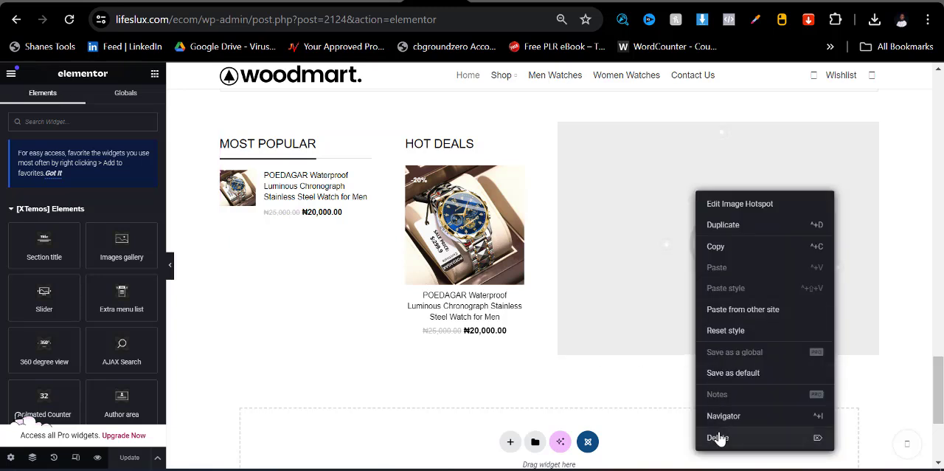
pyautogui.click(717, 434)
pyautogui.rightClick(661, 332)
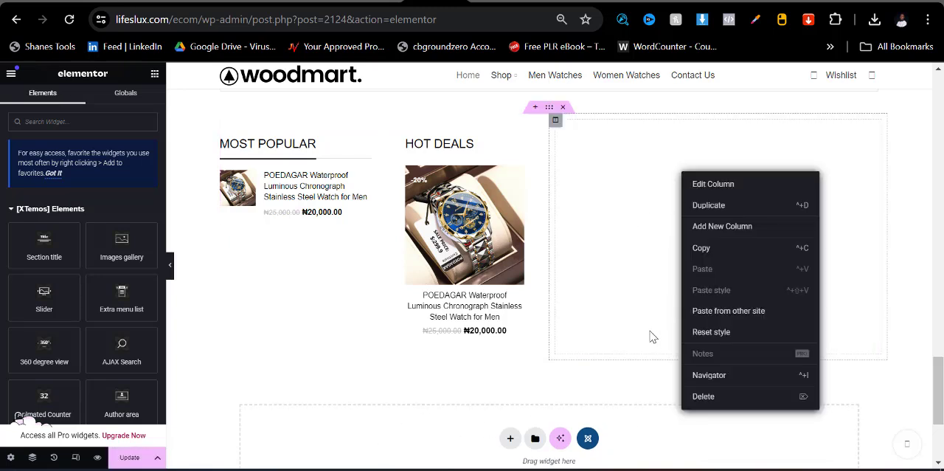
pyautogui.click(710, 393)
pyautogui.click(129, 456)
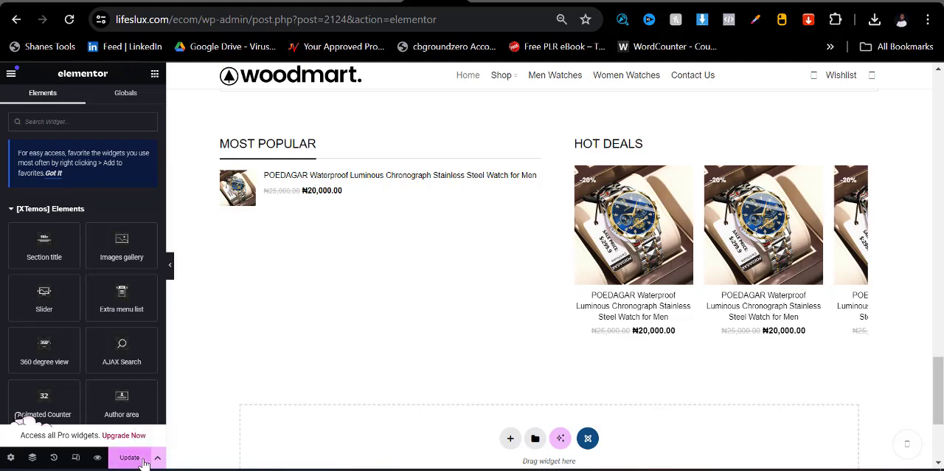
pyautogui.scroll(4, 325, 333)
pyautogui.scroll(12, 329, 329)
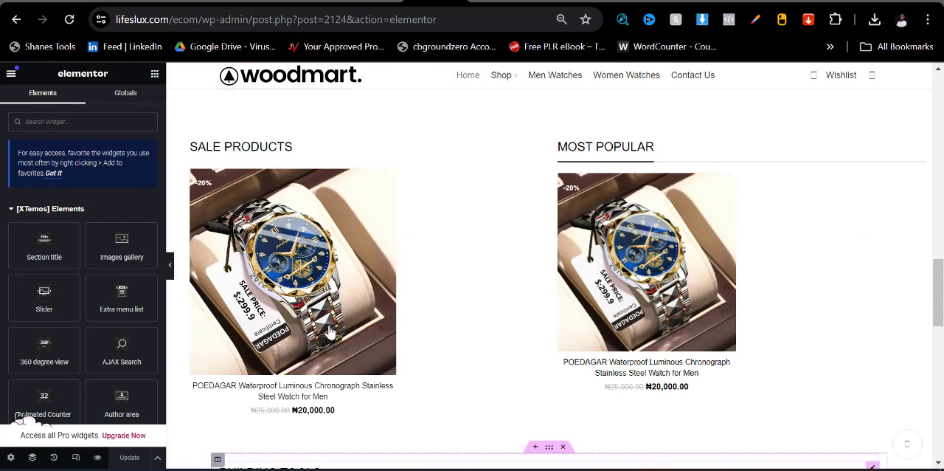
pyautogui.scroll(3, 432, 323)
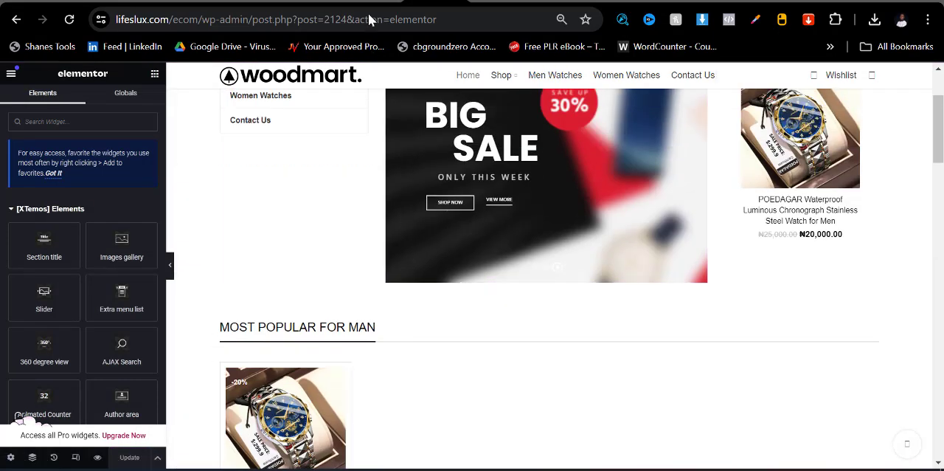
pyautogui.scroll(-10, 458, 231)
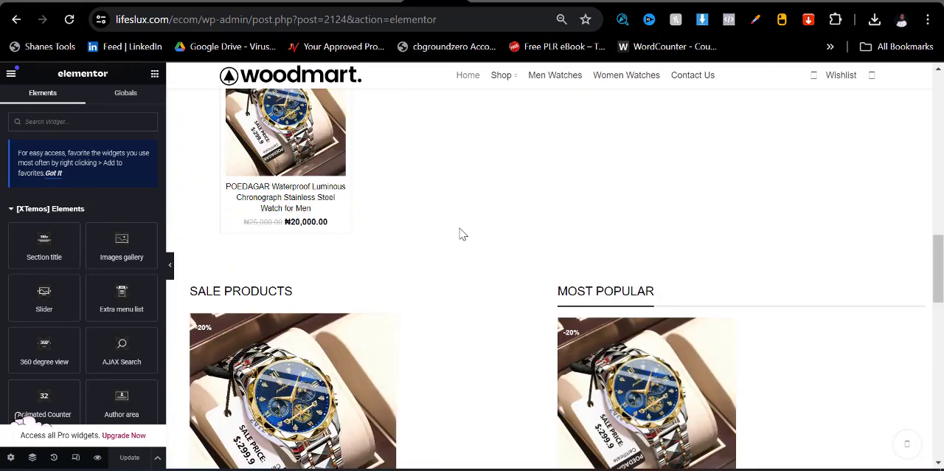
pyautogui.scroll(-3, 472, 277)
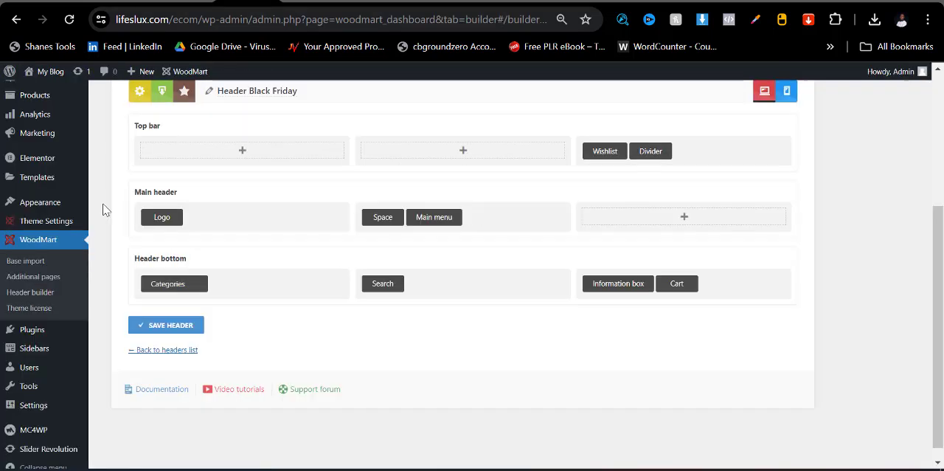
# - Open the Footer section of the WoodMart theme settings, enlarging the admin page to 90%
pyautogui.moveTo(47, 227)
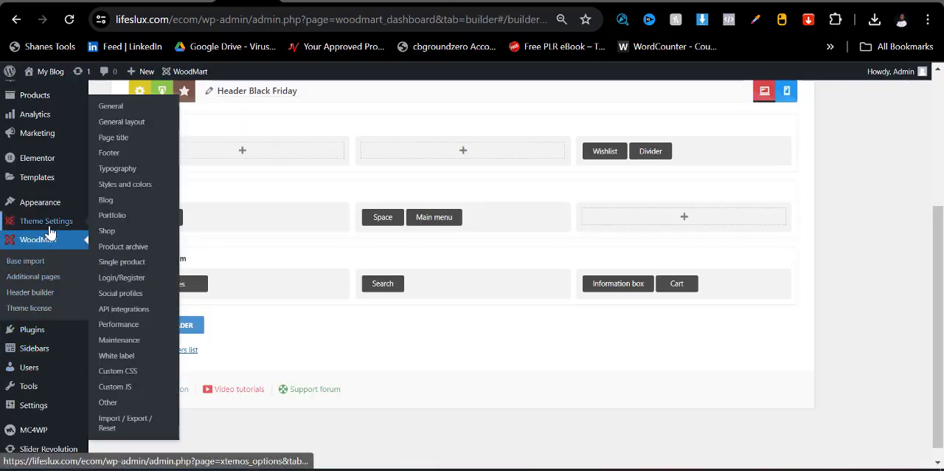
pyautogui.hotkey('ctrl', '+')
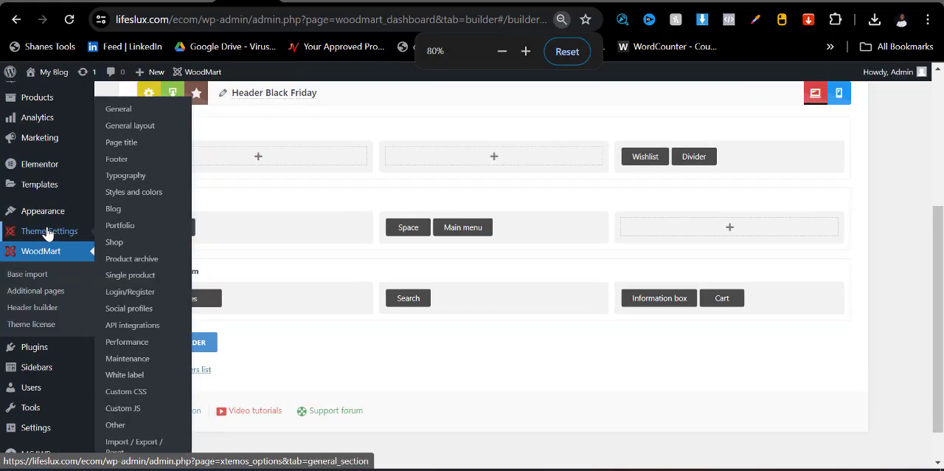
pyautogui.hotkey('ctrl', '+')
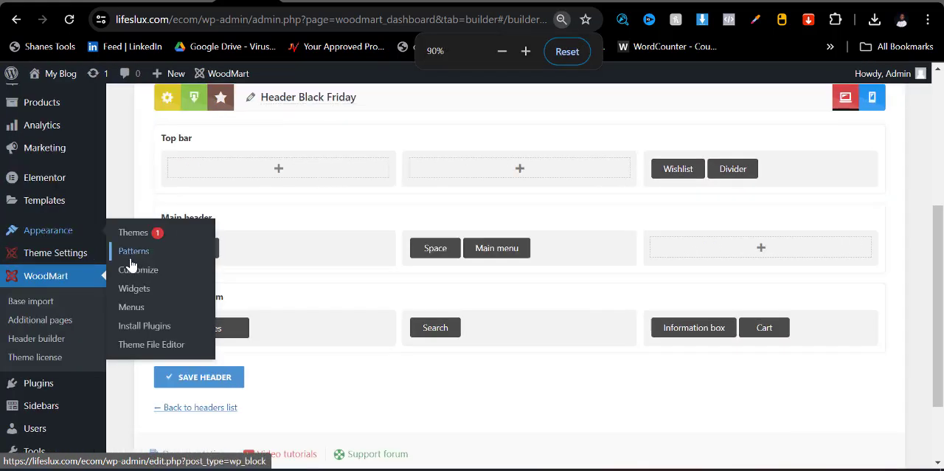
pyautogui.moveTo(76, 265)
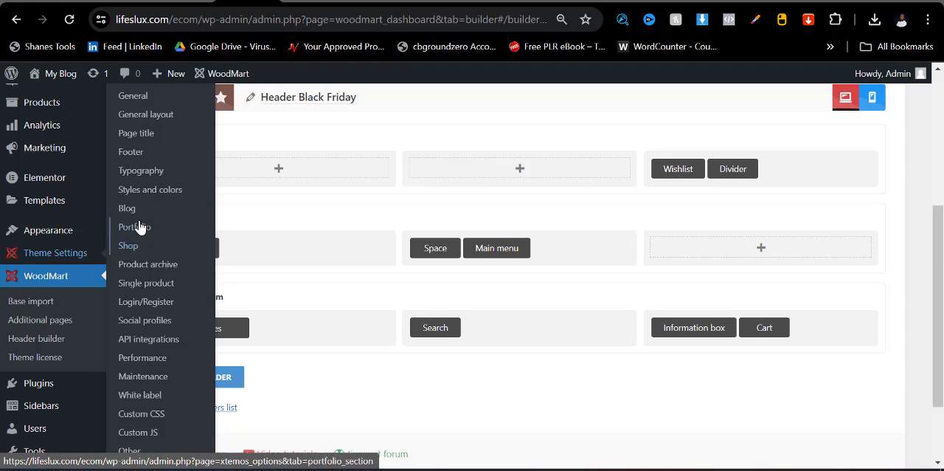
pyautogui.click(138, 157)
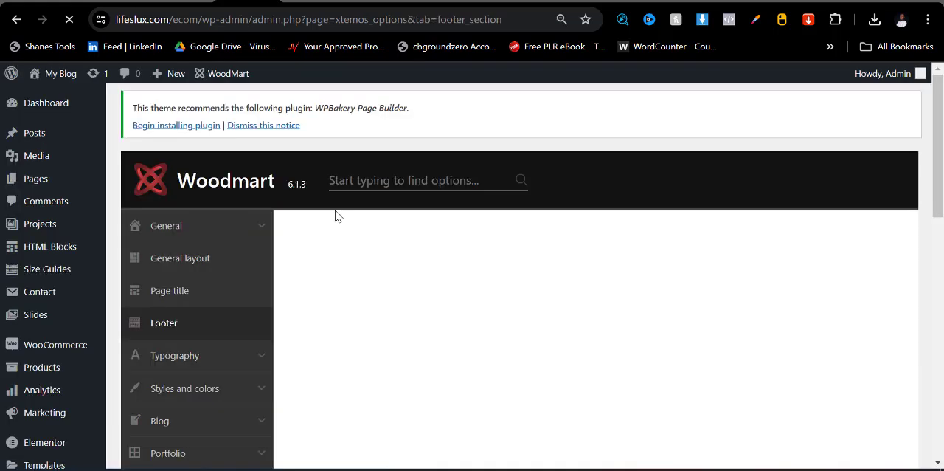
# - Replace the footer's copyrights text with "All Right Reserved - Woodmart 2024" and save the options
pyautogui.scroll(-15, 506, 289)
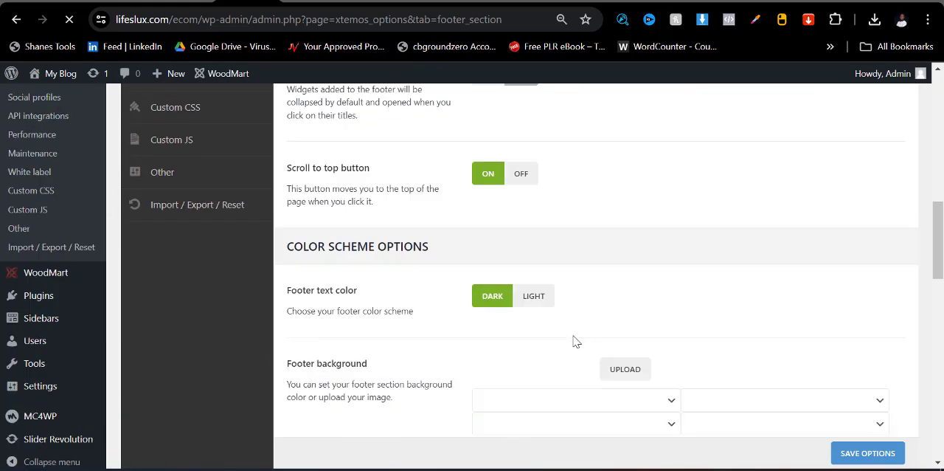
pyautogui.scroll(-4, 572, 325)
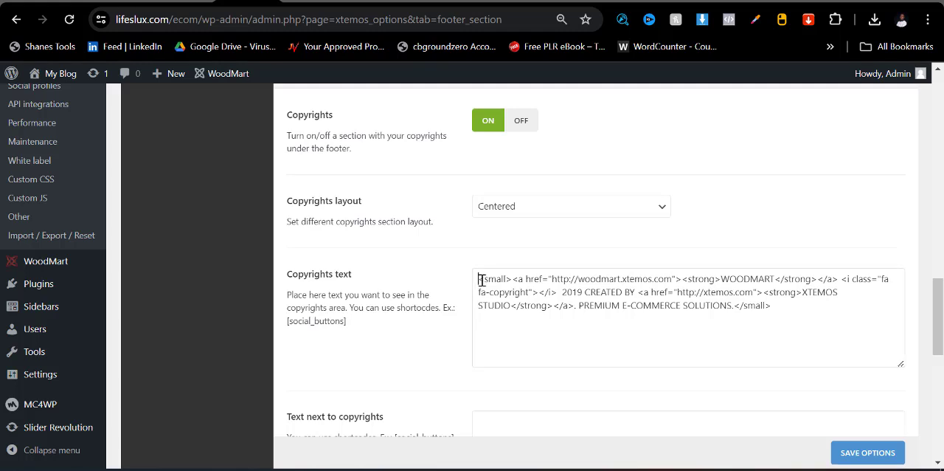
pyautogui.moveTo(480, 280); pyautogui.dragTo(842, 324)
pyautogui.press('BackSpace')
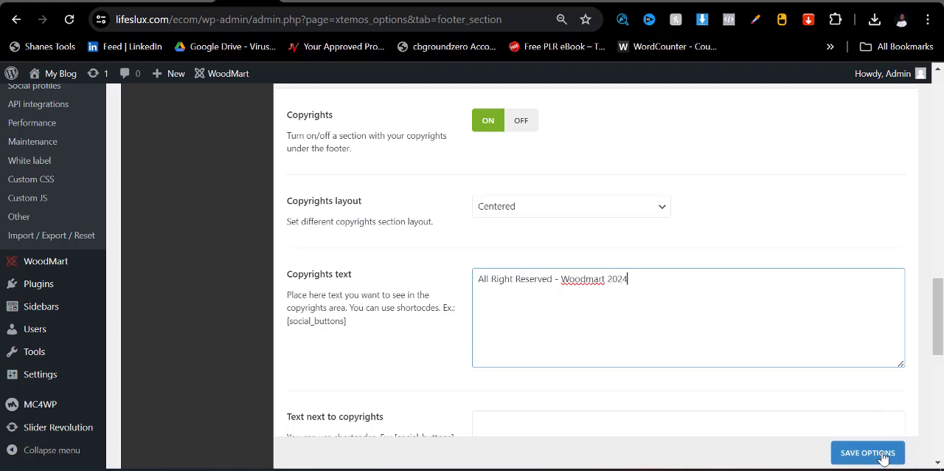
pyautogui.click(855, 451)
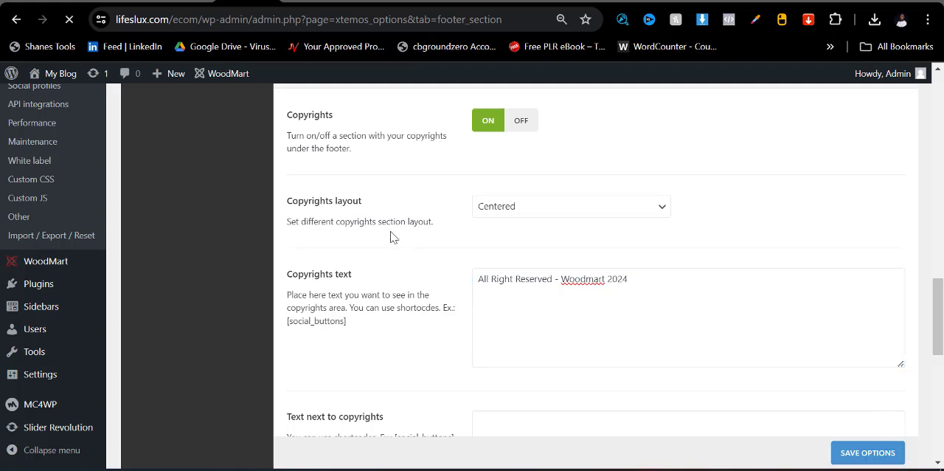
# - Go from the watch's product page to the store's home page to check it
pyautogui.scroll(-4, 487, 329)
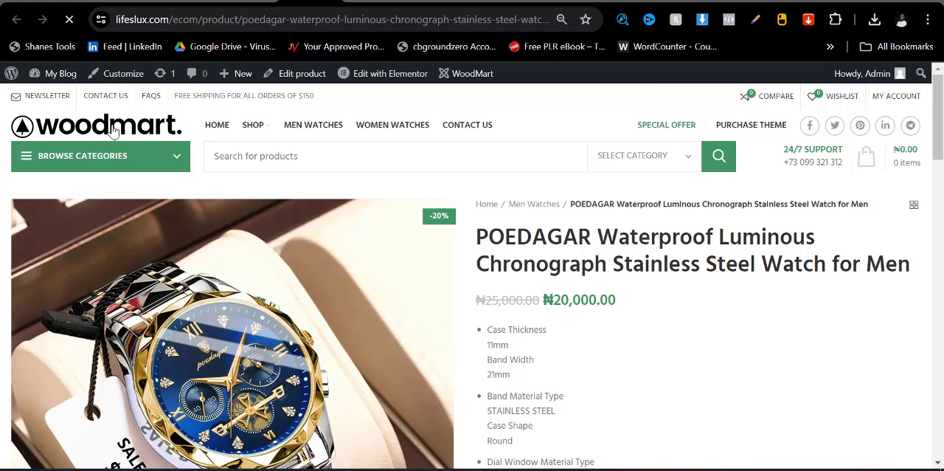
pyautogui.click(118, 129)
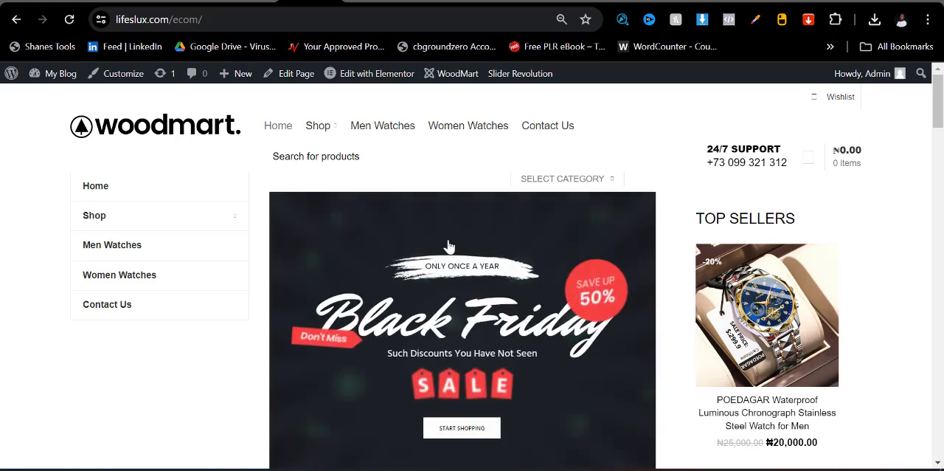
# - Open Slider Revolution from the WordPress admin in a new browser tab and agree to share usage data
pyautogui.click(246, 1)
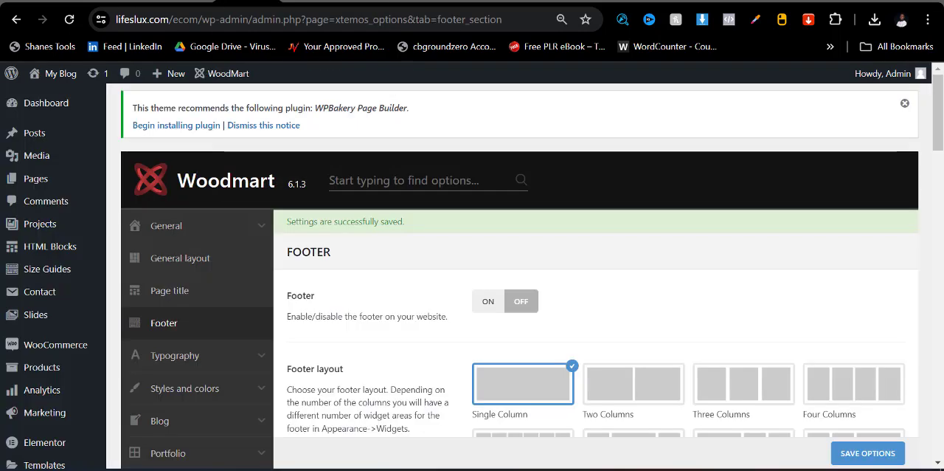
pyautogui.scroll(-10, 90, 230)
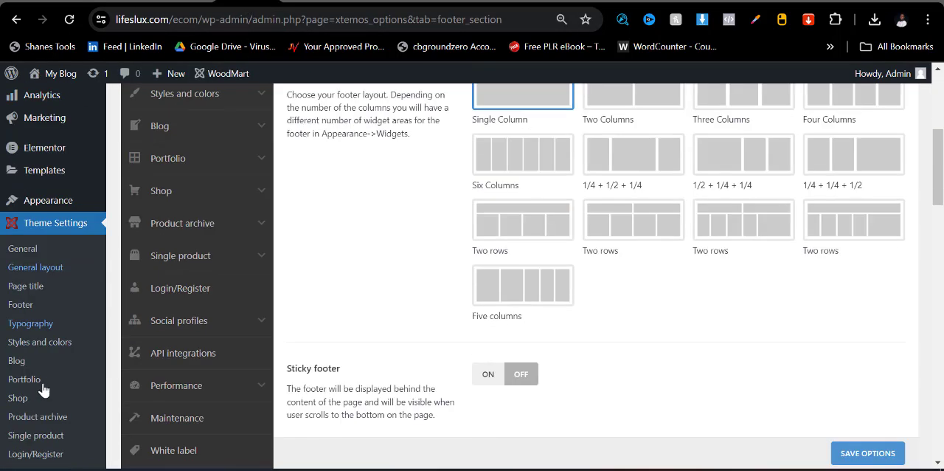
pyautogui.moveTo(51, 460)
pyautogui.scroll(-4, 52, 461)
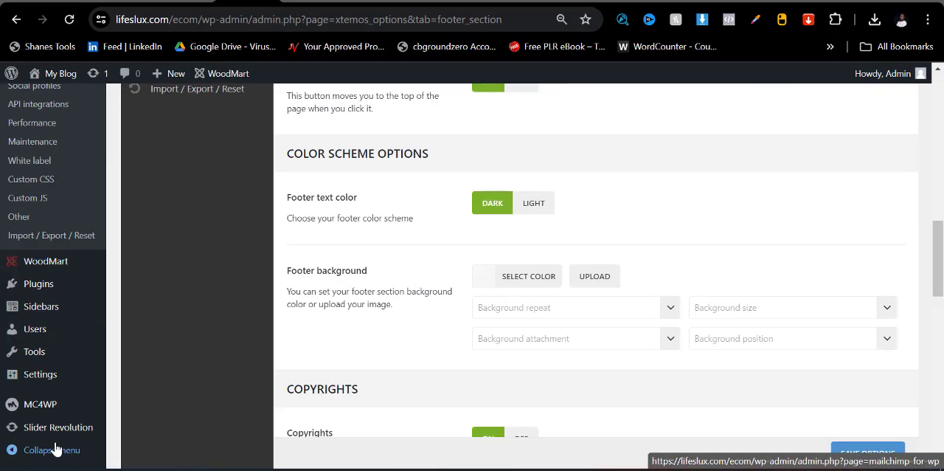
pyautogui.moveTo(54, 436)
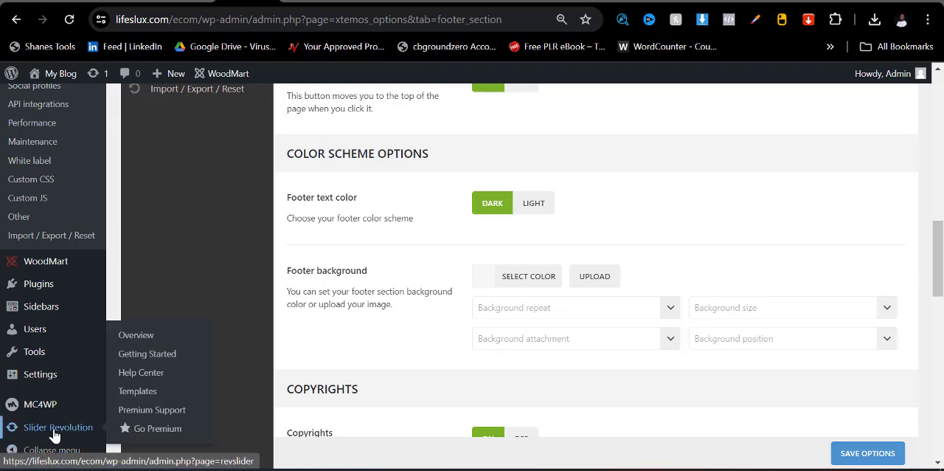
pyautogui.rightClick(89, 435)
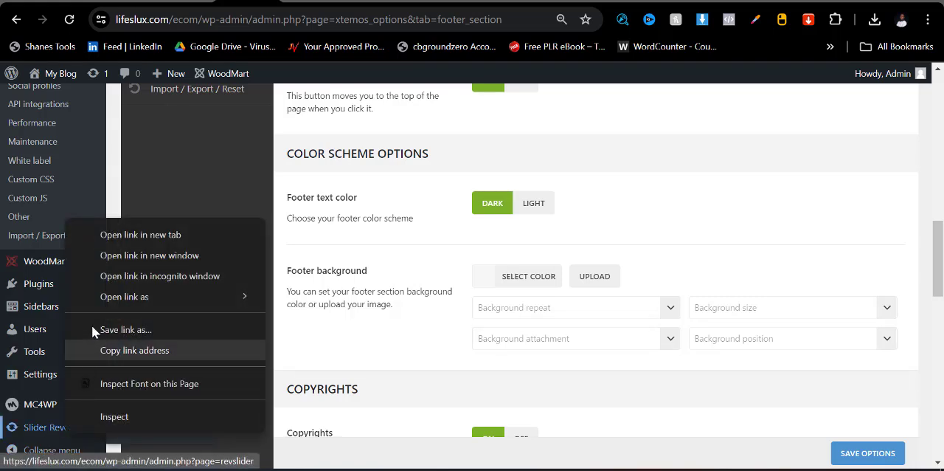
pyautogui.click(105, 236)
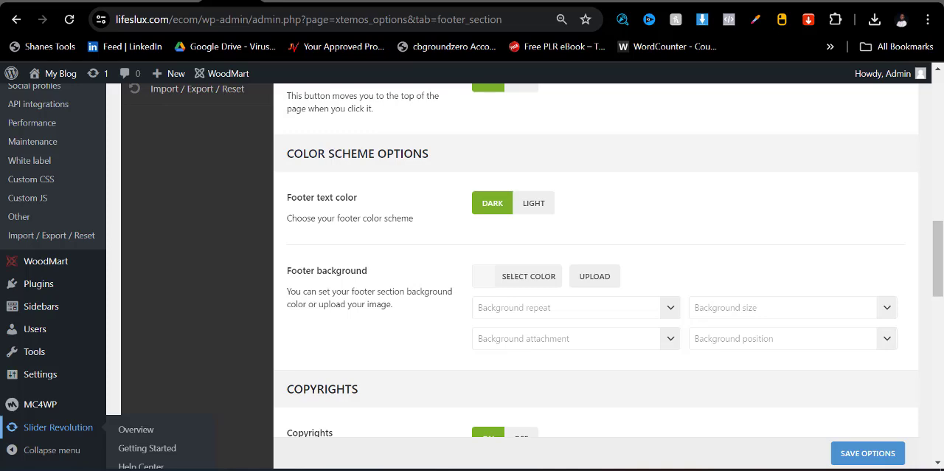
pyautogui.click(343, 3)
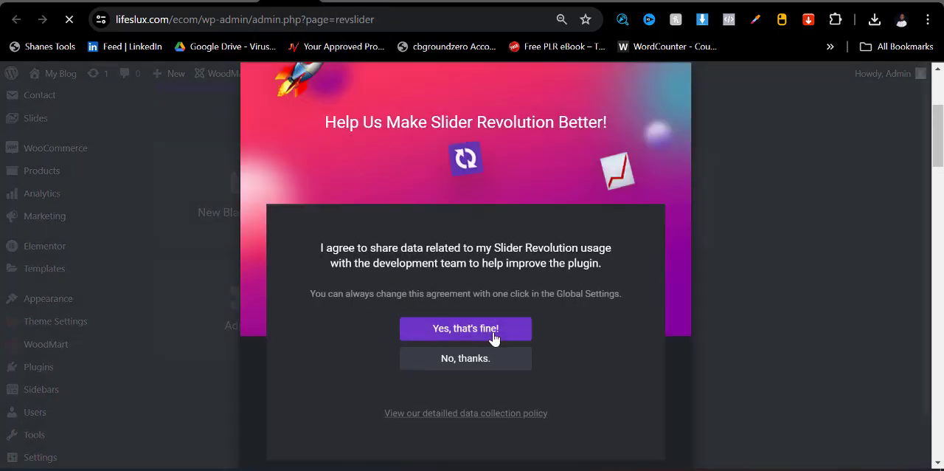
pyautogui.click(521, 334)
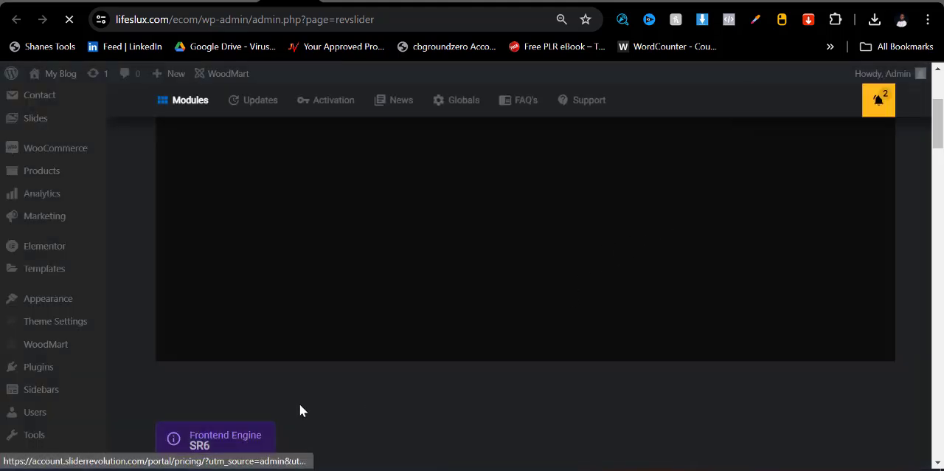
# - Browse the pages of existing slider modules for one to edit
pyautogui.scroll(-8, 299, 403)
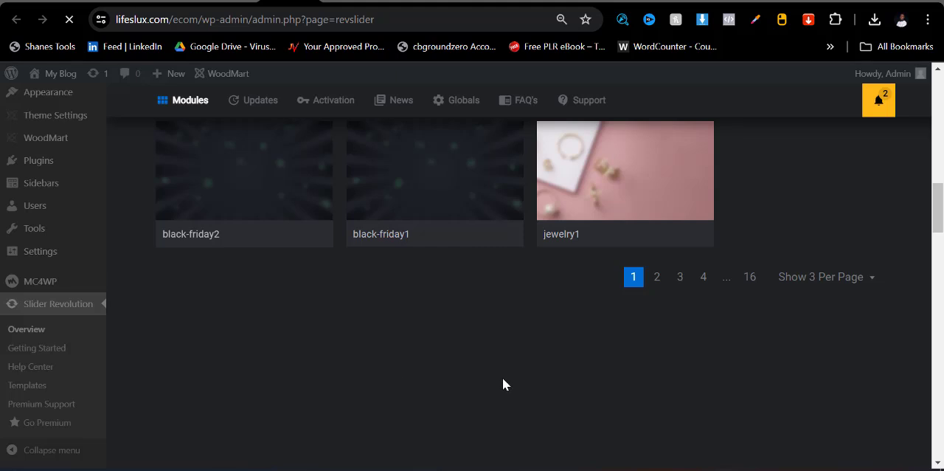
pyautogui.scroll(2, 369, 319)
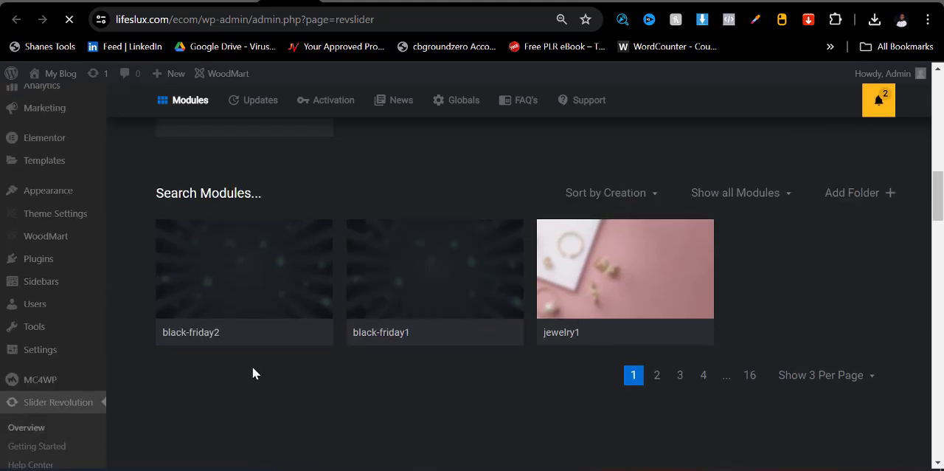
pyautogui.scroll(-2, 443, 354)
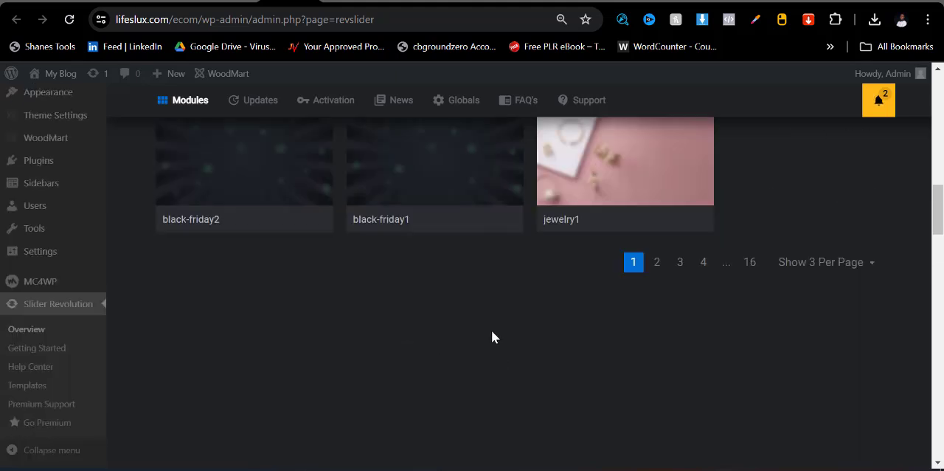
pyautogui.click(656, 265)
pyautogui.click(680, 266)
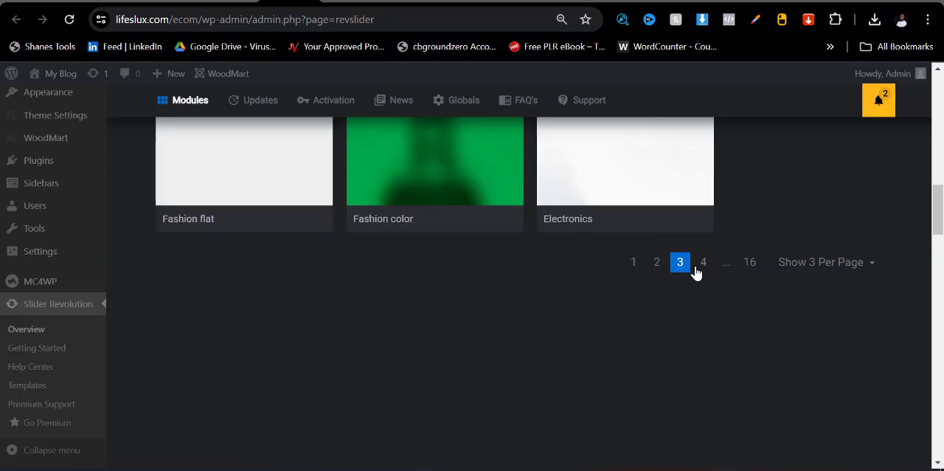
pyautogui.click(703, 265)
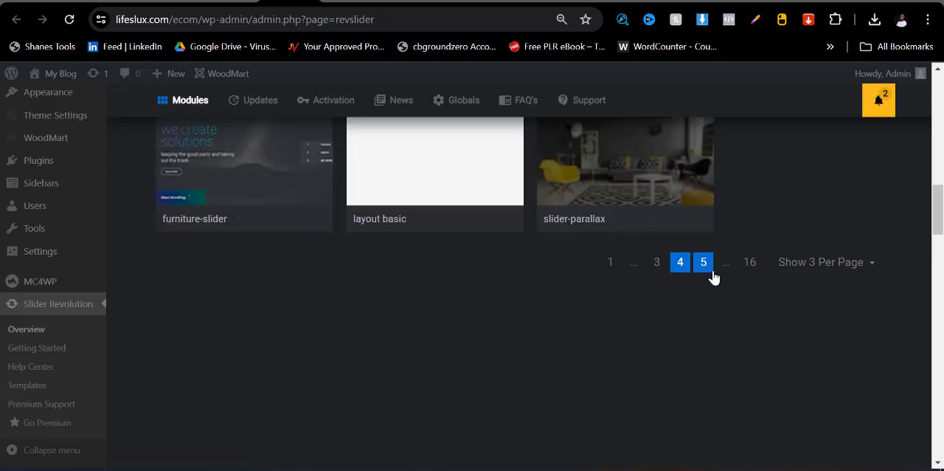
pyautogui.click(706, 272)
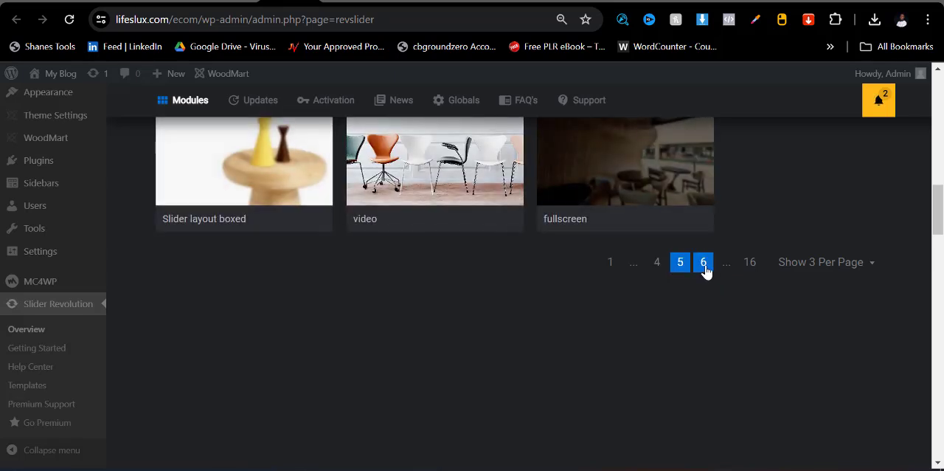
pyautogui.click(703, 264)
pyautogui.click(713, 264)
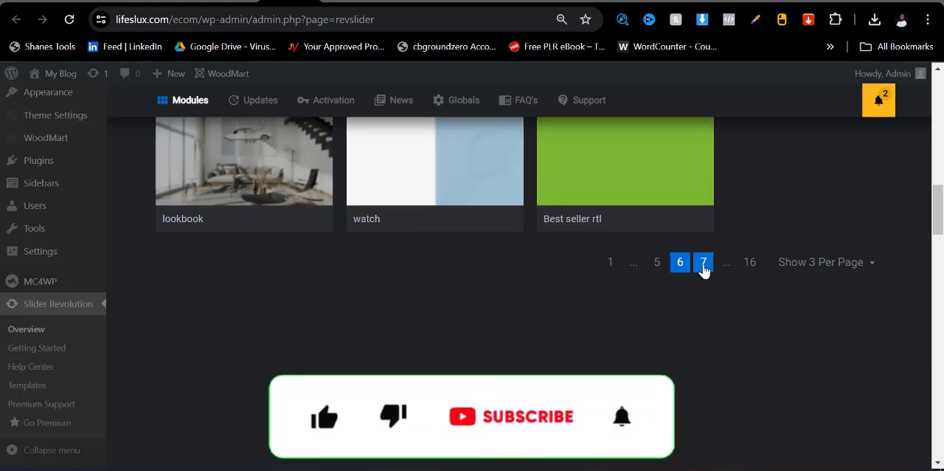
pyautogui.click(720, 267)
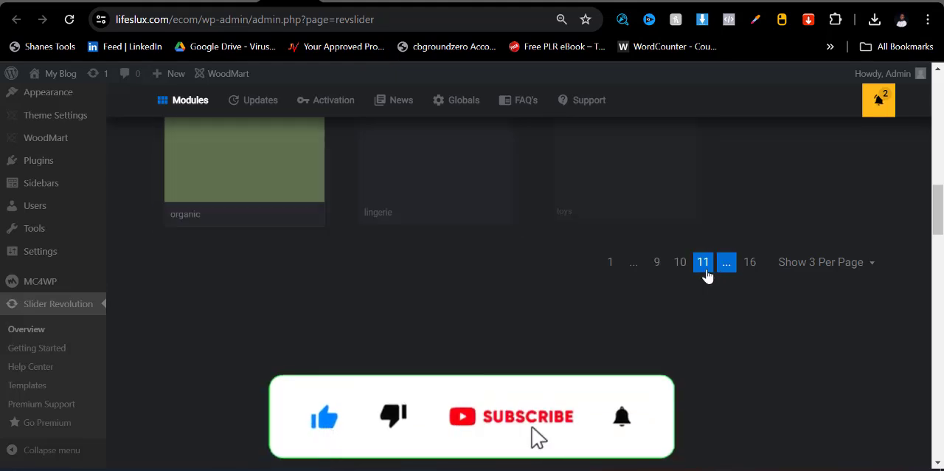
pyautogui.click(661, 267)
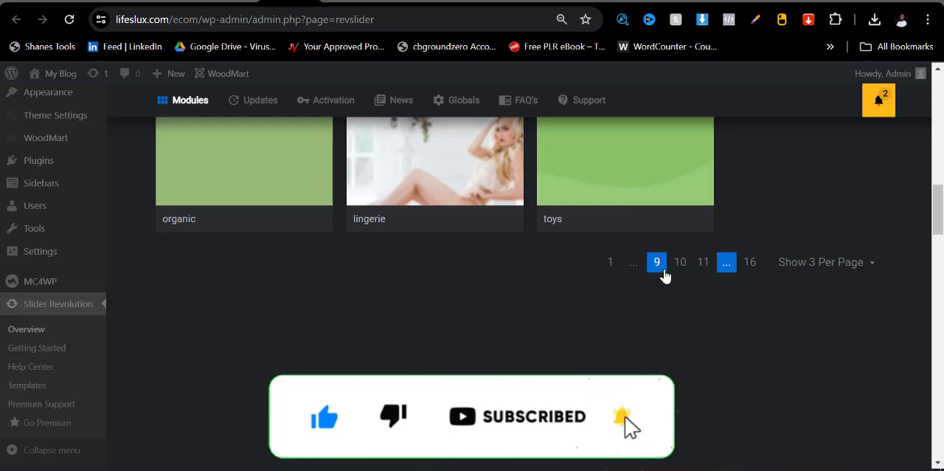
pyautogui.click(703, 265)
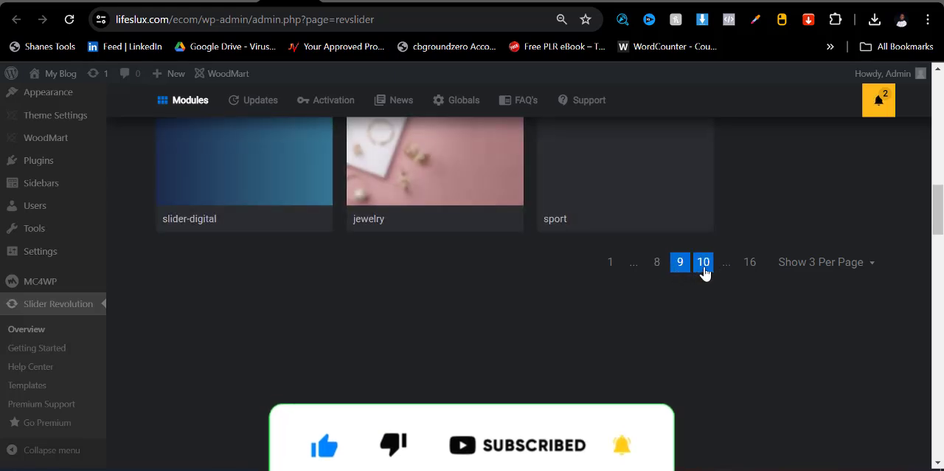
pyautogui.click(716, 267)
pyautogui.click(726, 265)
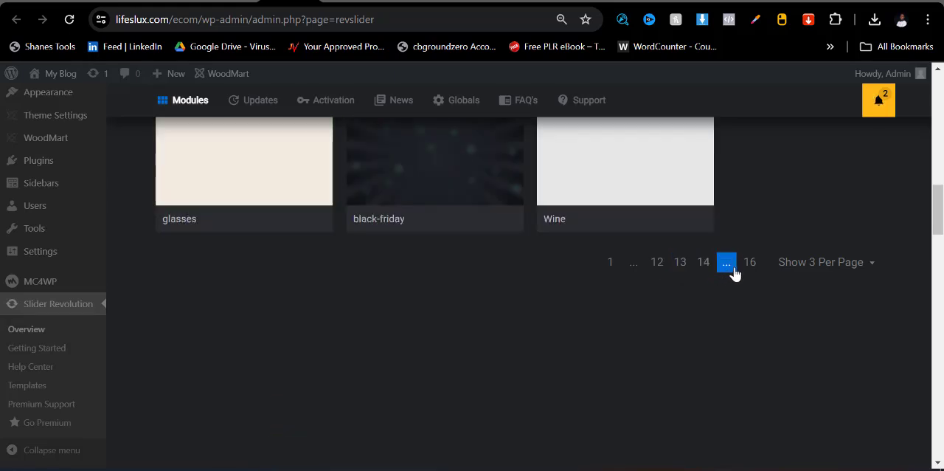
# - Open the black-friday slider module in the editor and look over its slide from heading to shopping button
pyautogui.click(464, 233)
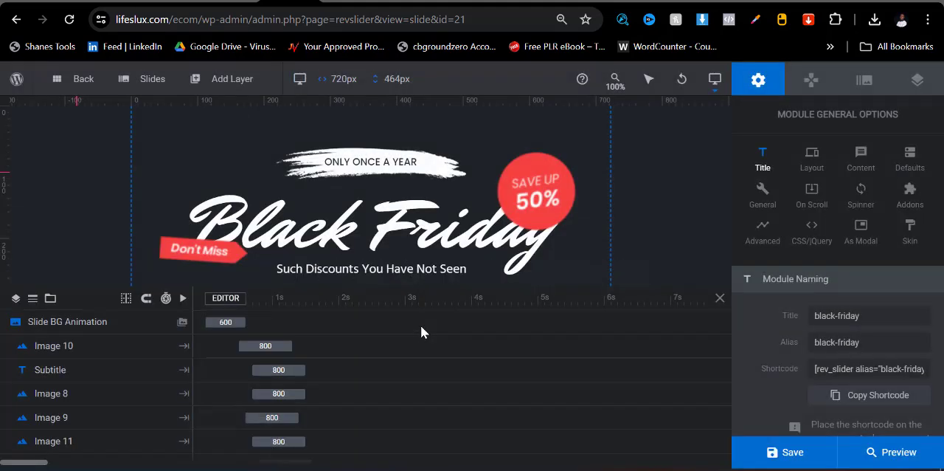
pyautogui.scroll(-2, 383, 214)
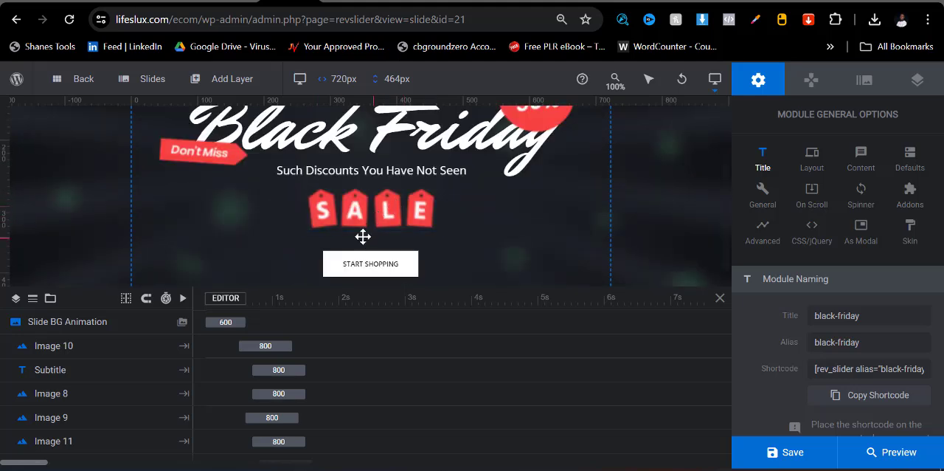
pyautogui.scroll(2, 363, 236)
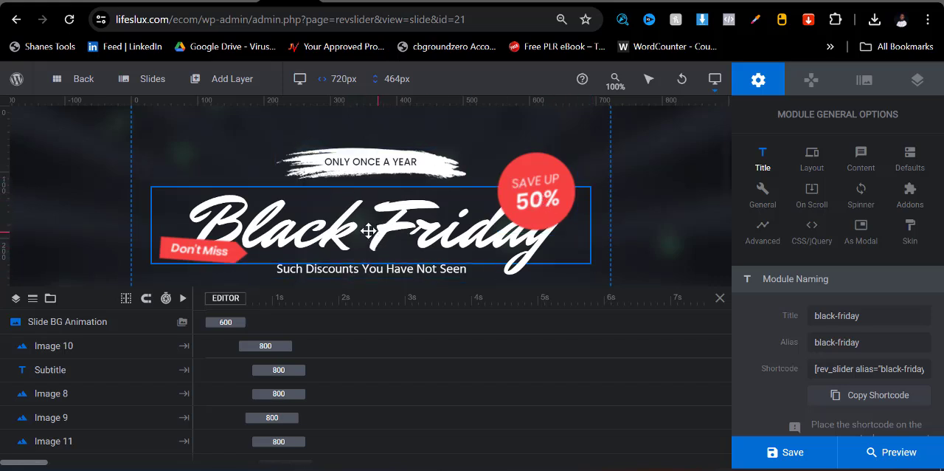
# - Select the slide's "Black Friday" title layer to view its content, and open the slide's background options
pyautogui.click(422, 217)
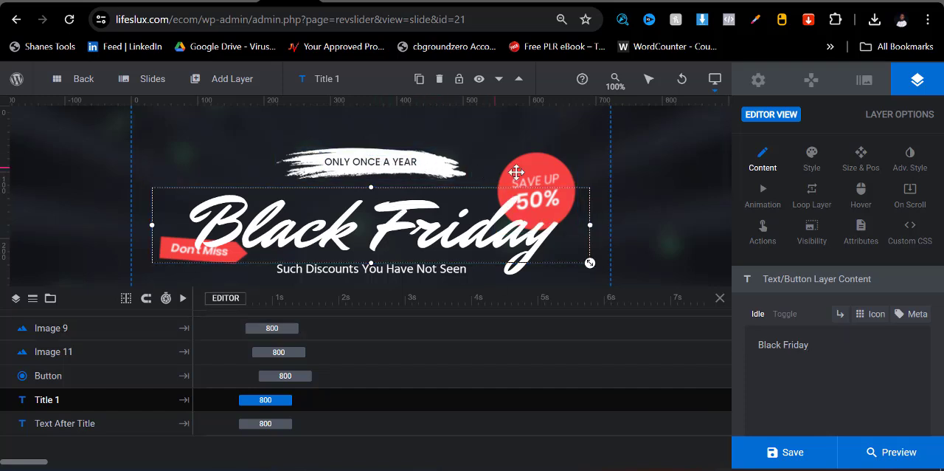
pyautogui.scroll(-1, 379, 184)
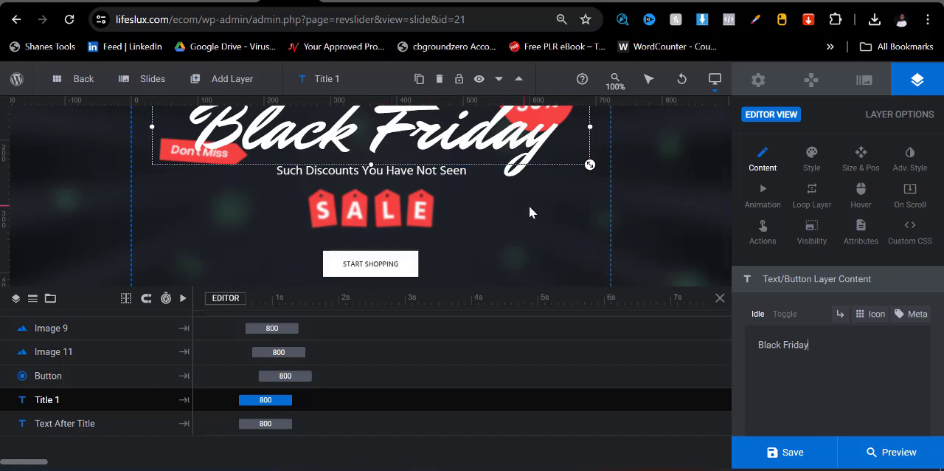
pyautogui.scroll(1, 664, 237)
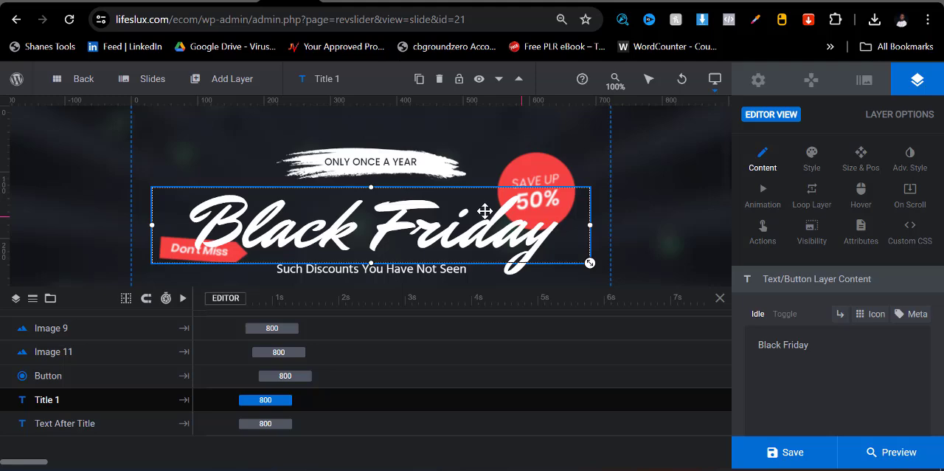
pyautogui.click(865, 81)
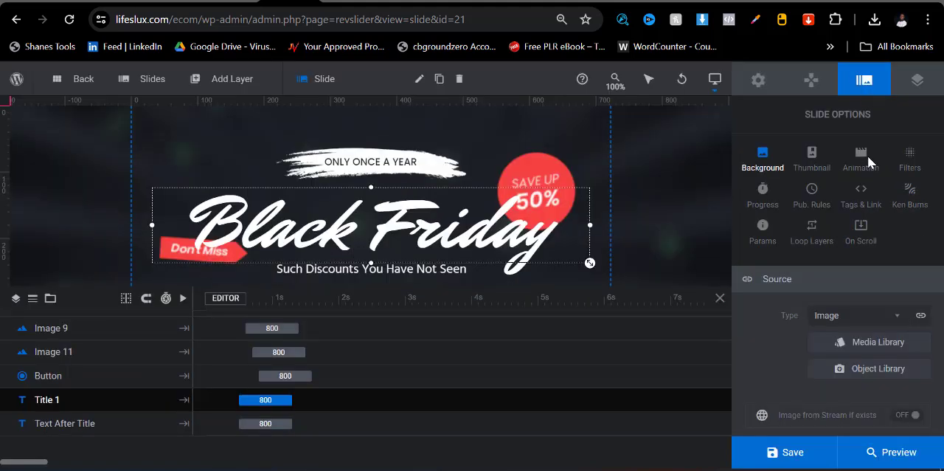